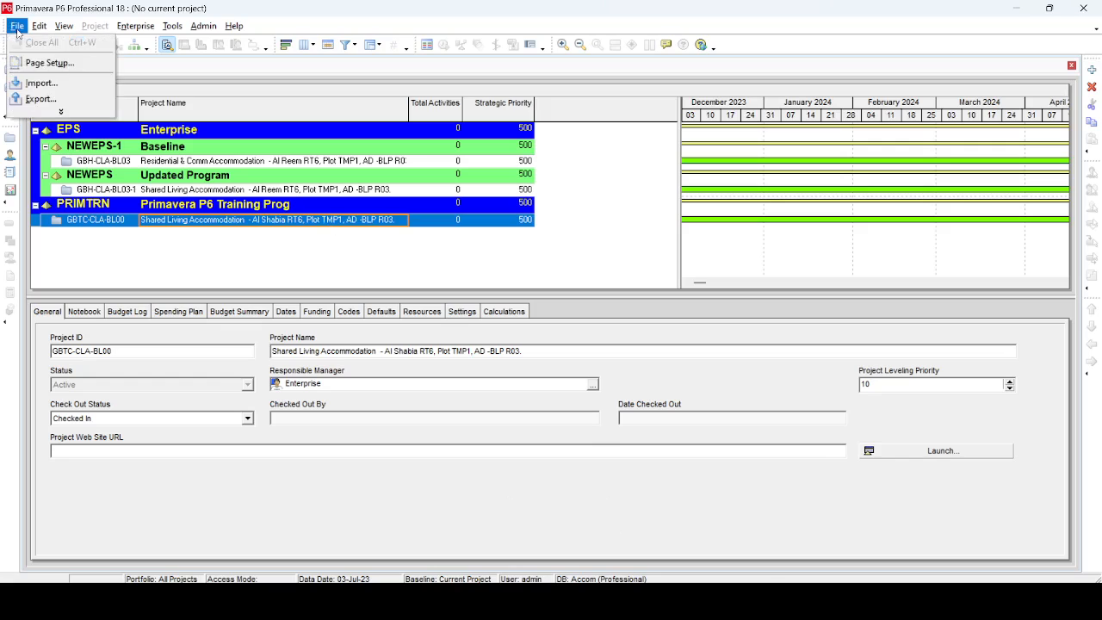
# Start a new project and assign it to the Primavera P6 Training Prog EPS level
pyautogui.press('Escape')
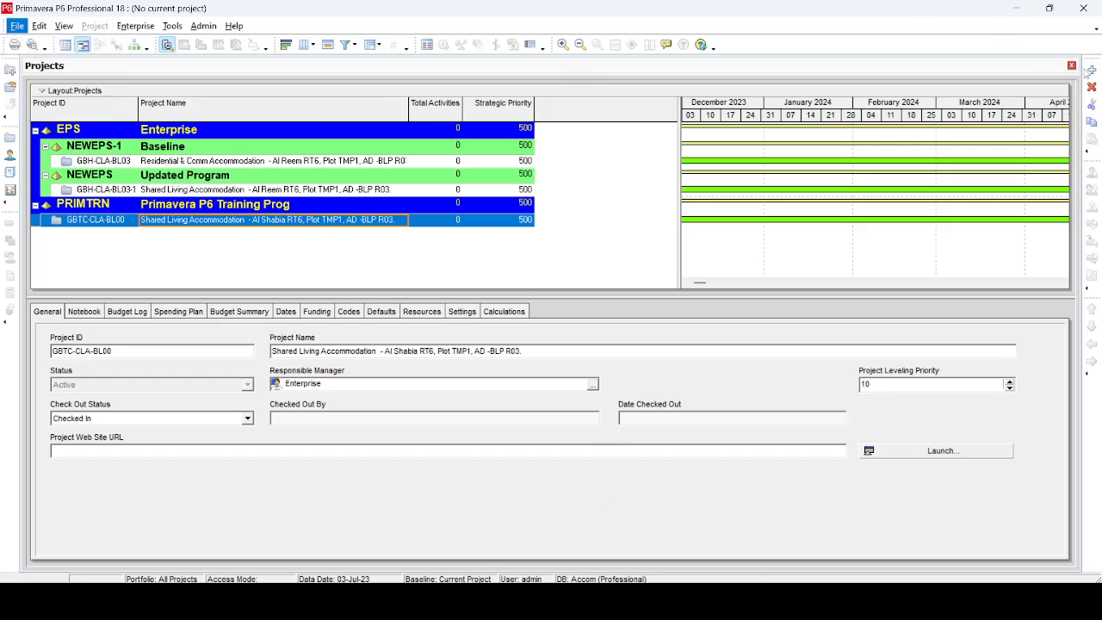
pyautogui.click(1091, 71)
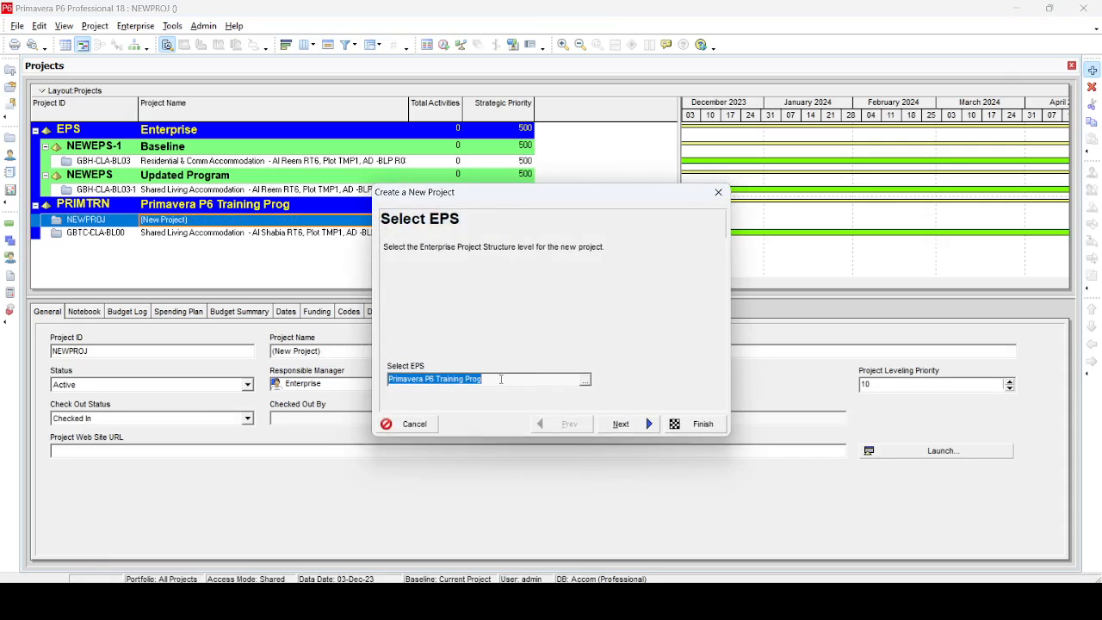
pyautogui.click(587, 380)
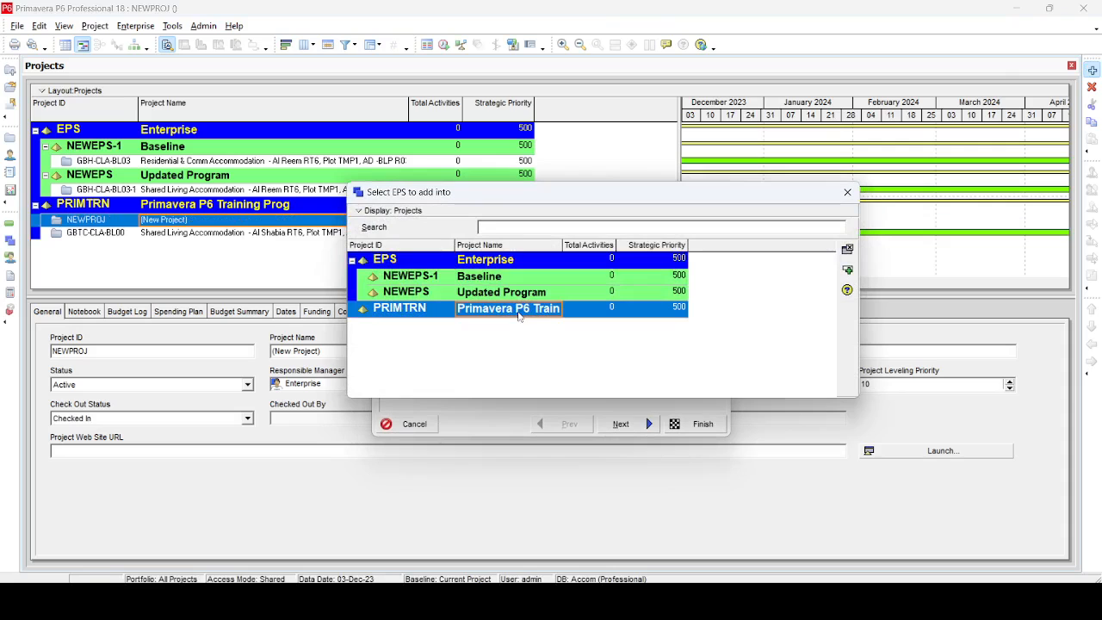
pyautogui.click(848, 270)
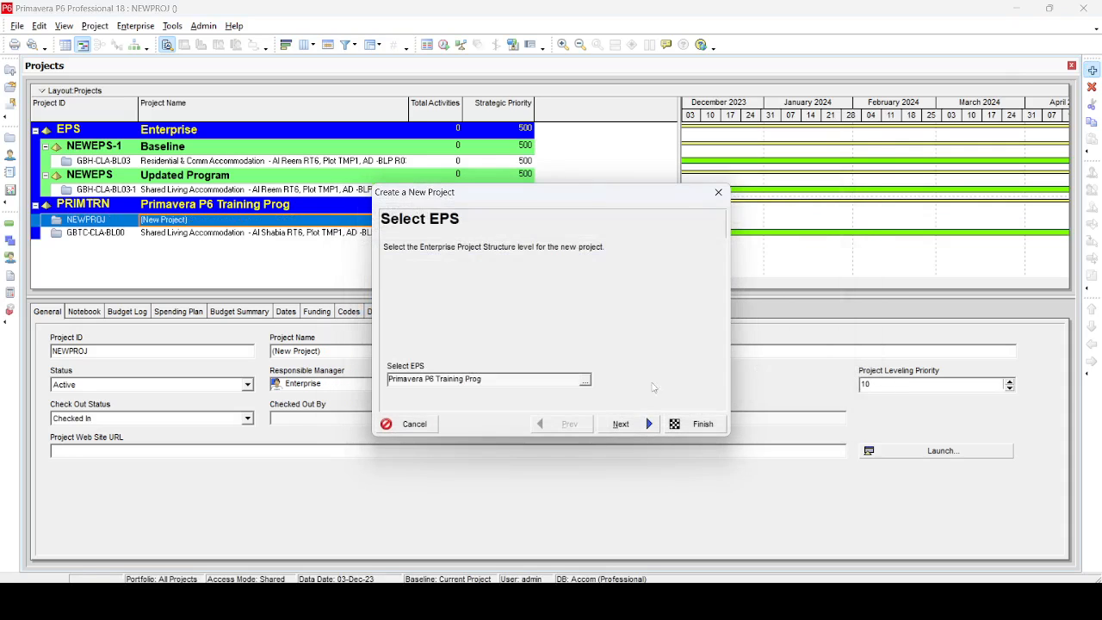
pyautogui.click(621, 424)
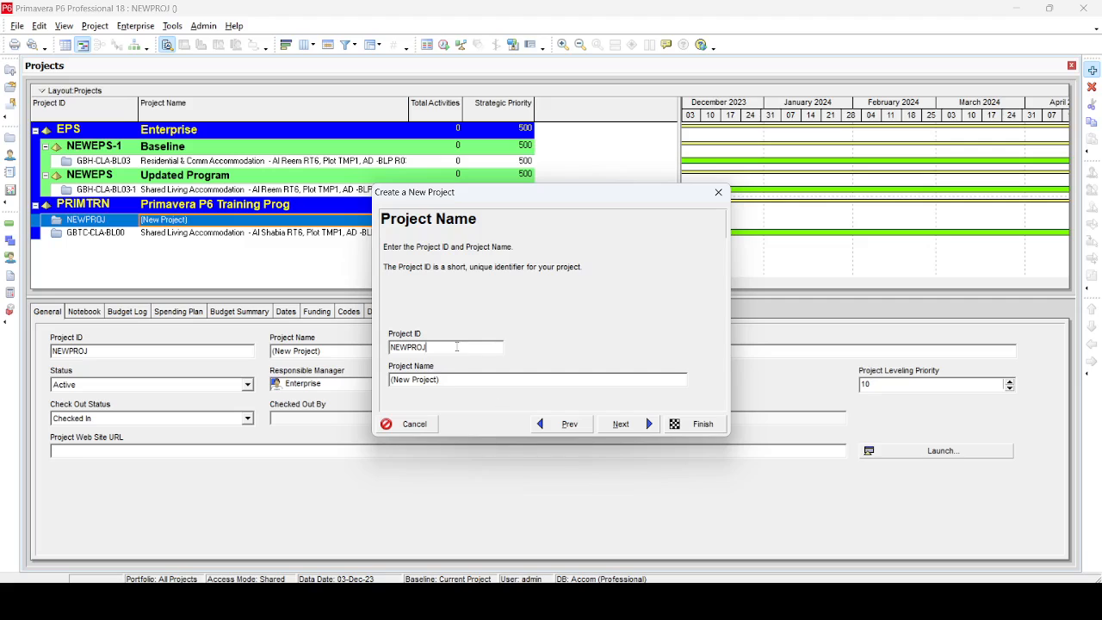
# Name the new project "Training Program (for design stage & tender", keeping the project ID NEWPROJ
pyautogui.click(454, 380)
pyautogui.hotkey('shift', 'Home')
pyautogui.write('Traian')
pyautogui.write('ng Program (for design ')
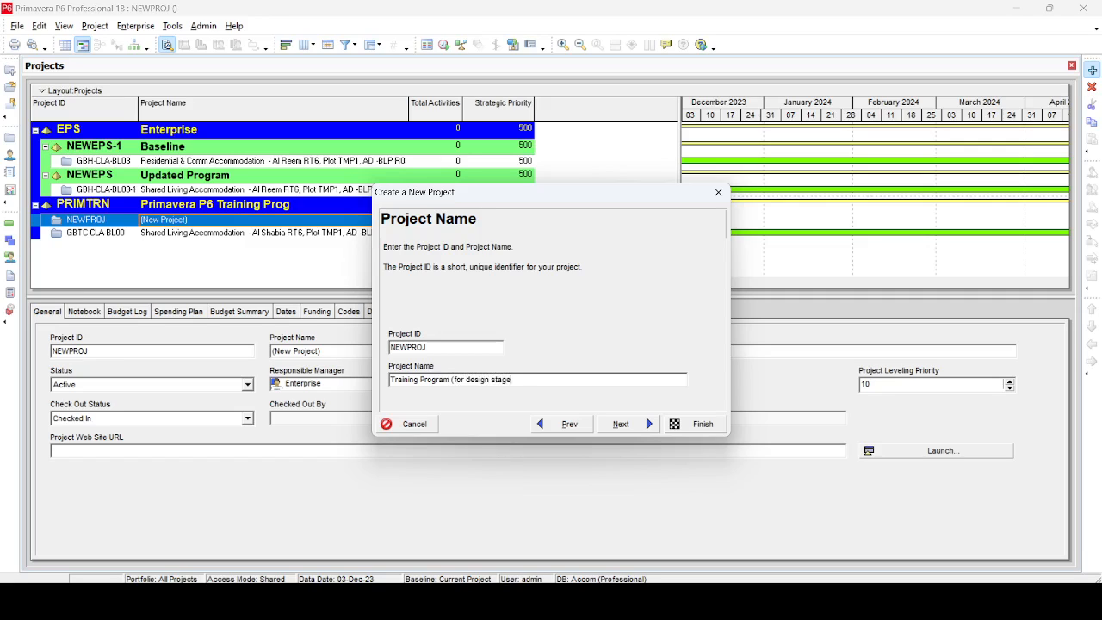
pyautogui.write('stage & tender')
pyautogui.click(637, 425)
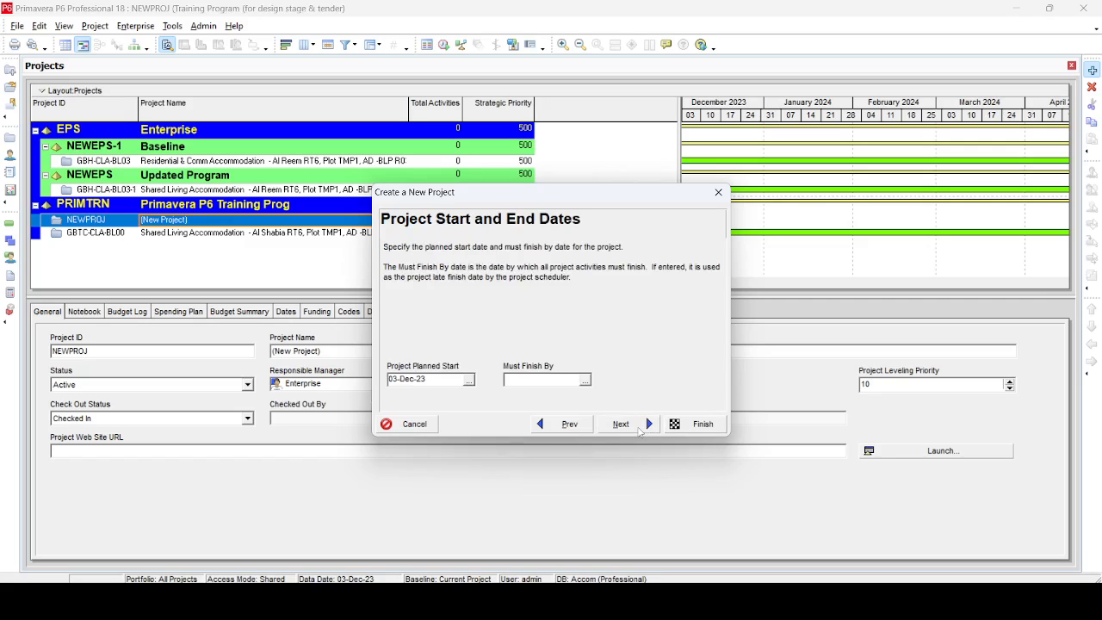
# Set the project's planned start to 01-Jan-24 and leave the must-finish-by date empty
pyautogui.click(469, 380)
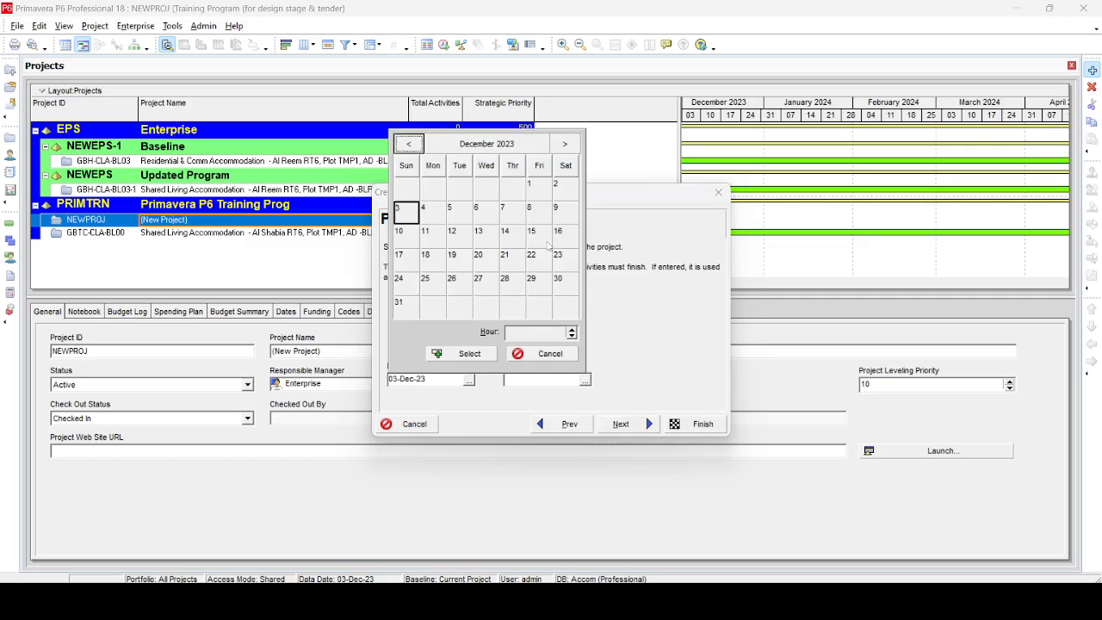
pyautogui.click(565, 144)
pyautogui.click(436, 191)
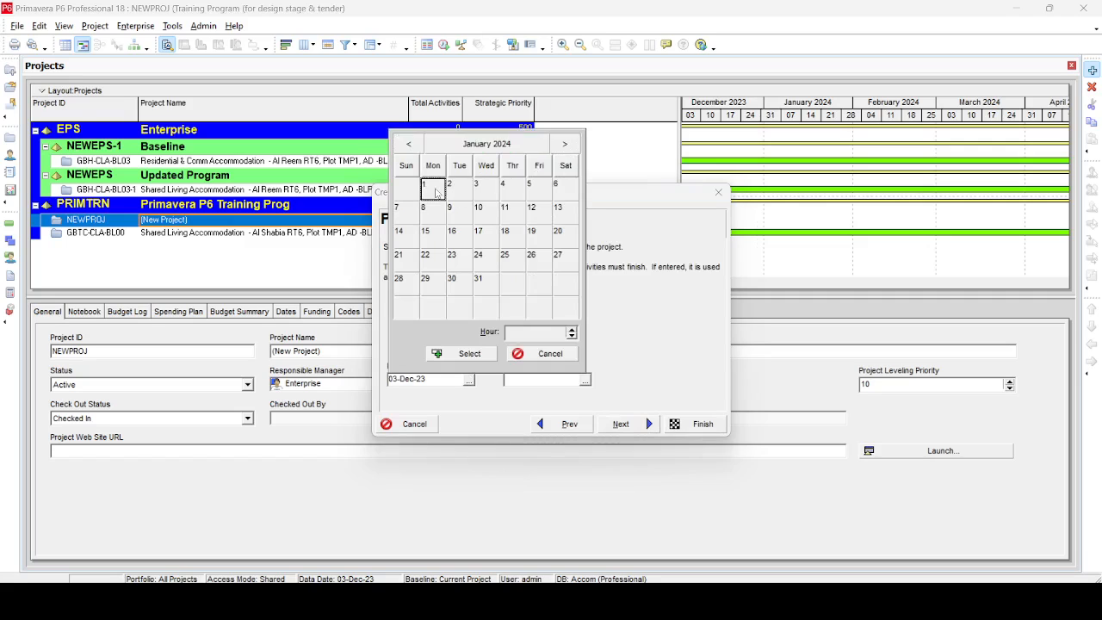
pyautogui.click(436, 192)
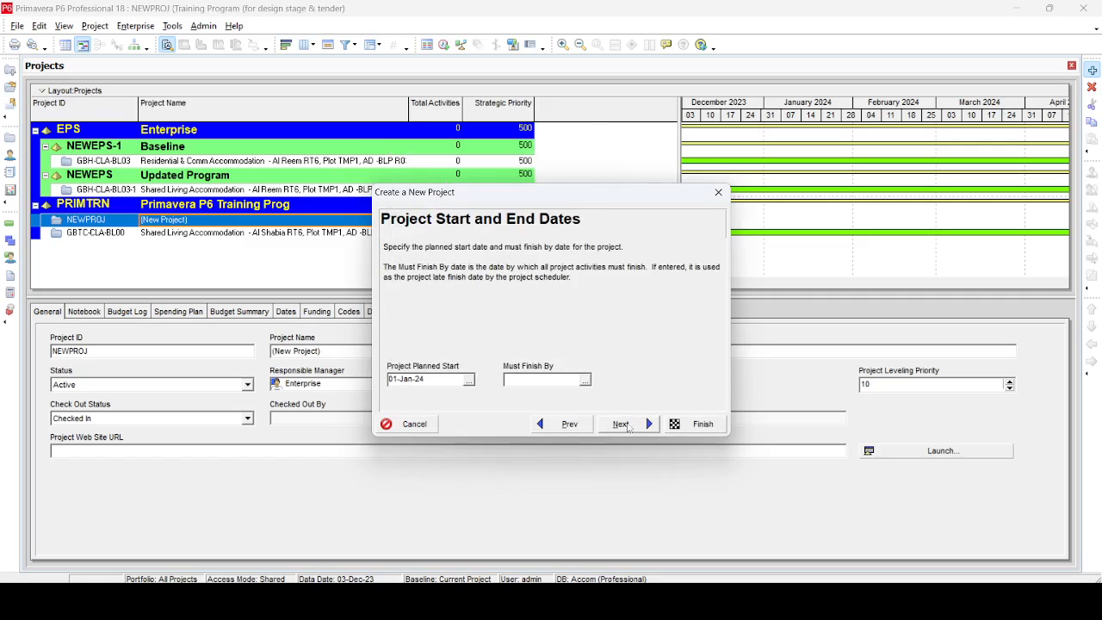
pyautogui.click(621, 424)
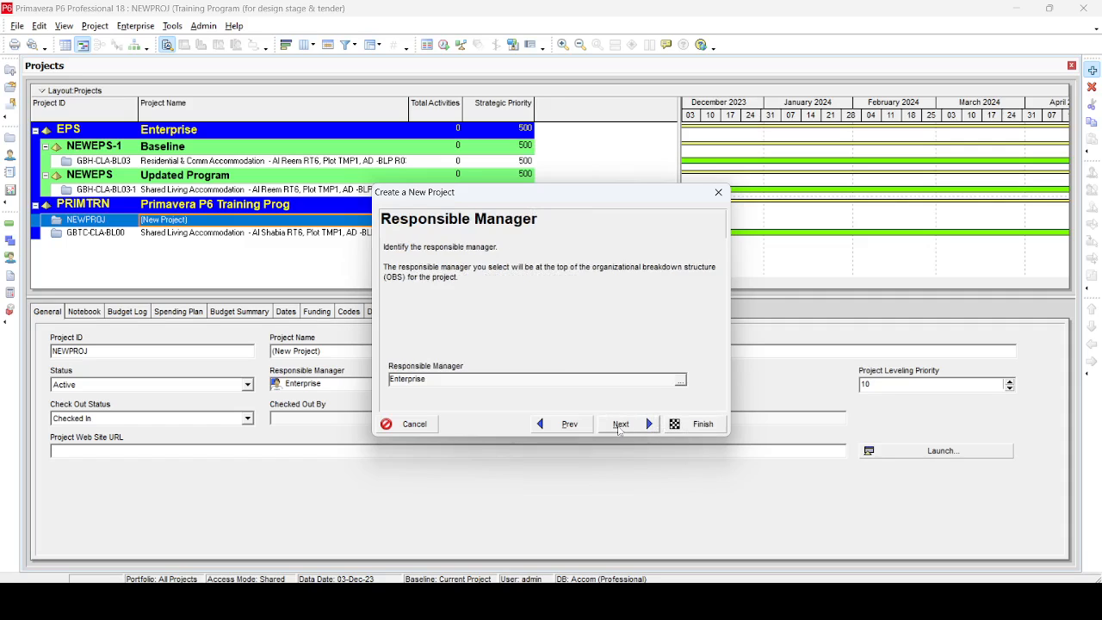
# Keep Enterprise as responsible manager and Price / Unit as rate type, and finish creating the project
pyautogui.click(625, 429)
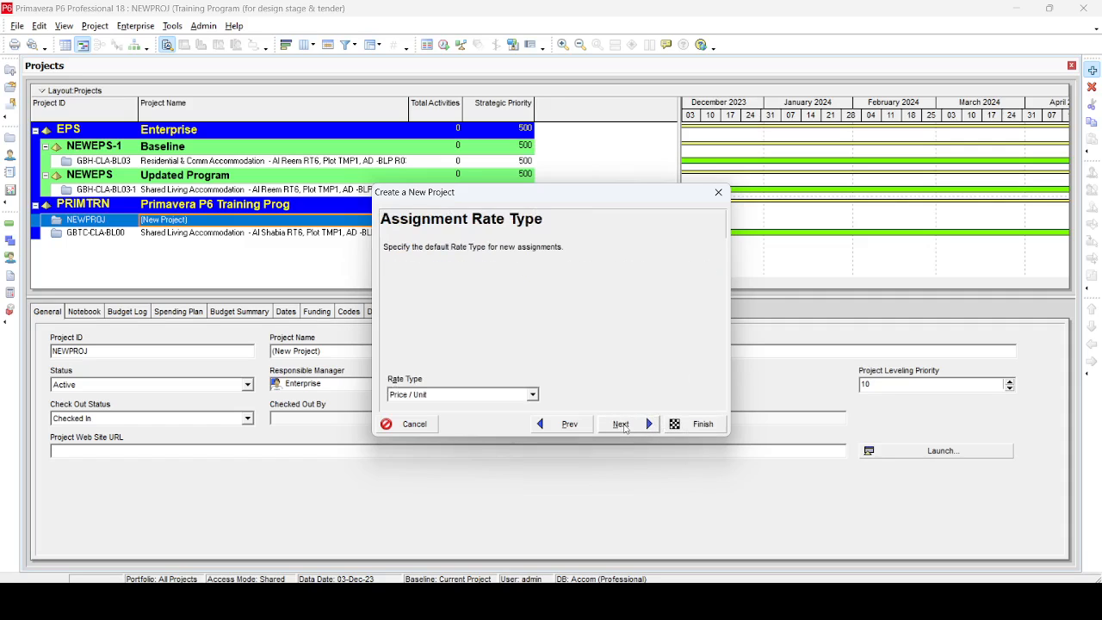
pyautogui.click(625, 427)
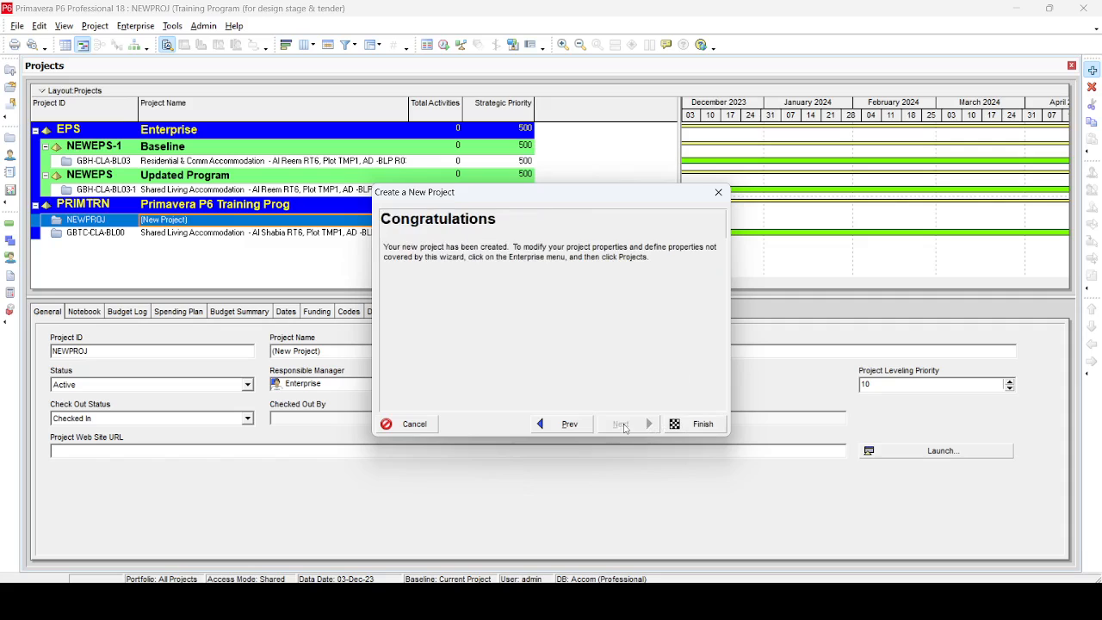
pyautogui.click(697, 424)
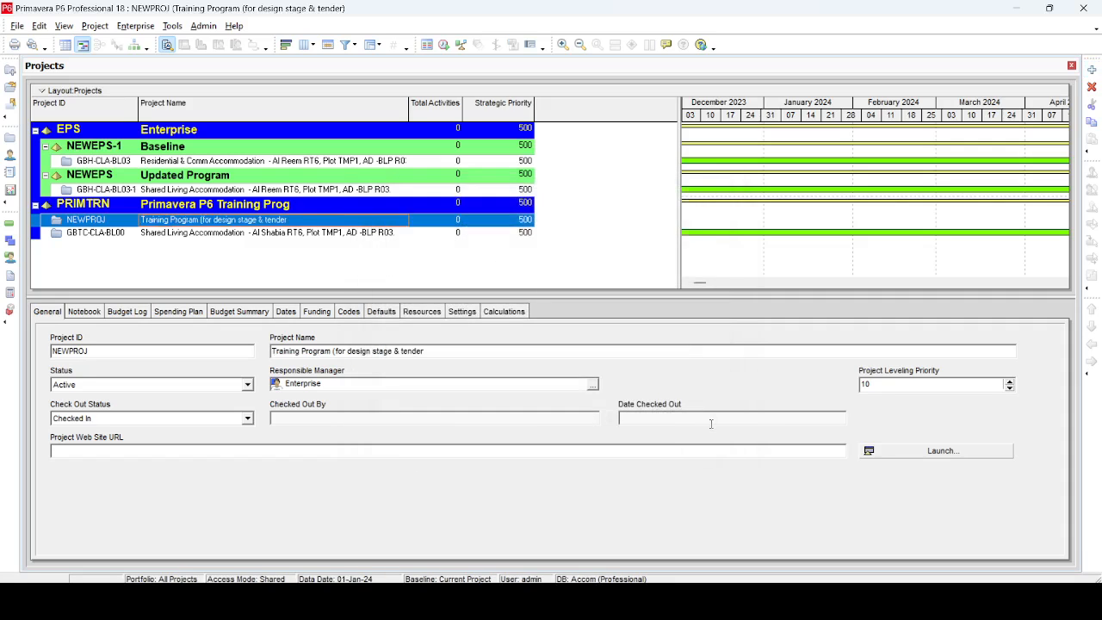
# In the project's WBS, add an element with code 005 named "Preliminary Design Stage"
pyautogui.click(10, 225)
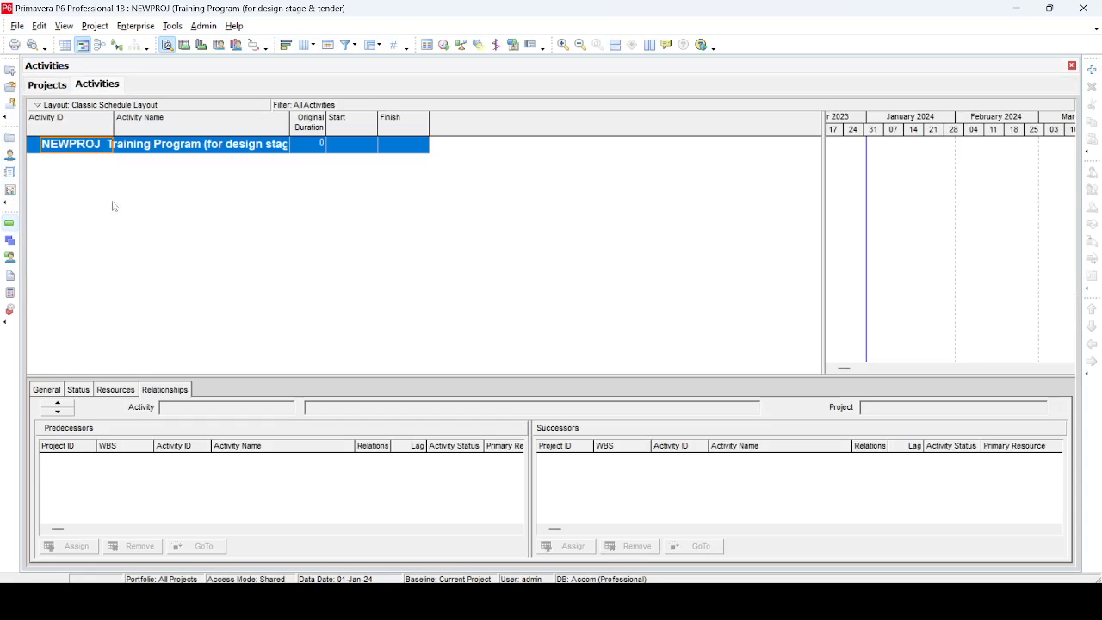
pyautogui.click(11, 242)
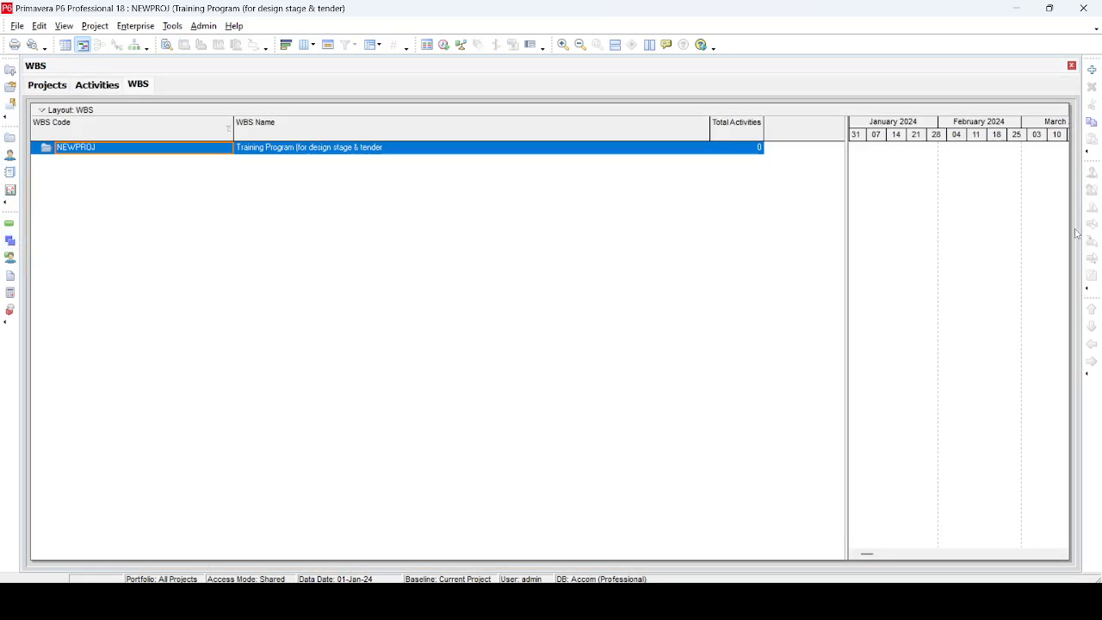
pyautogui.click(1092, 68)
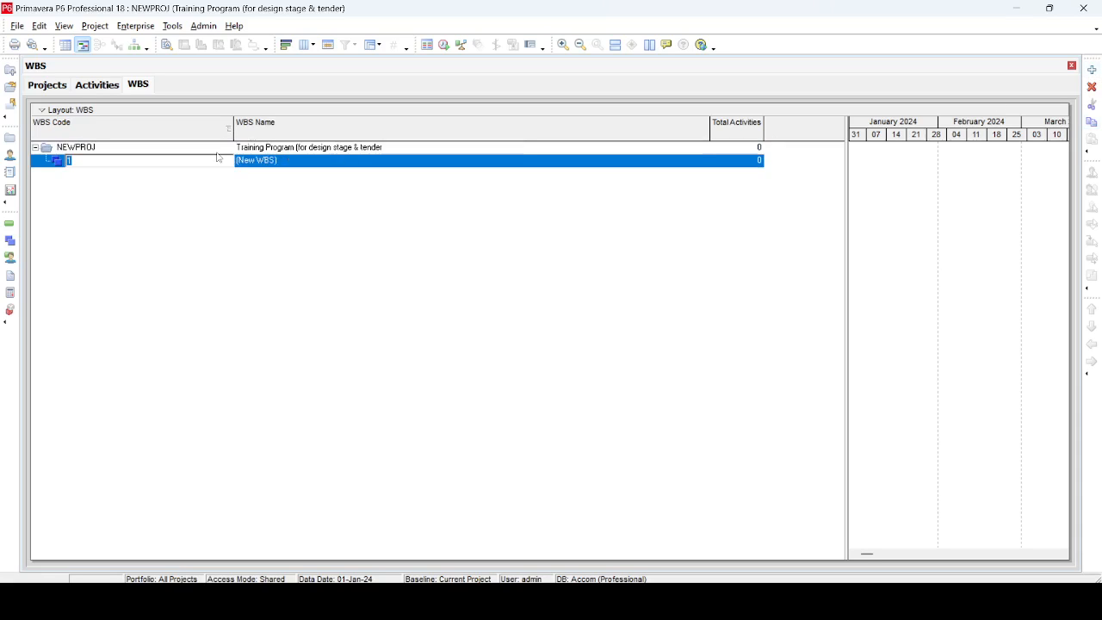
pyautogui.write('005')
pyautogui.click(357, 164)
pyautogui.write('Preliminary Design Stage')
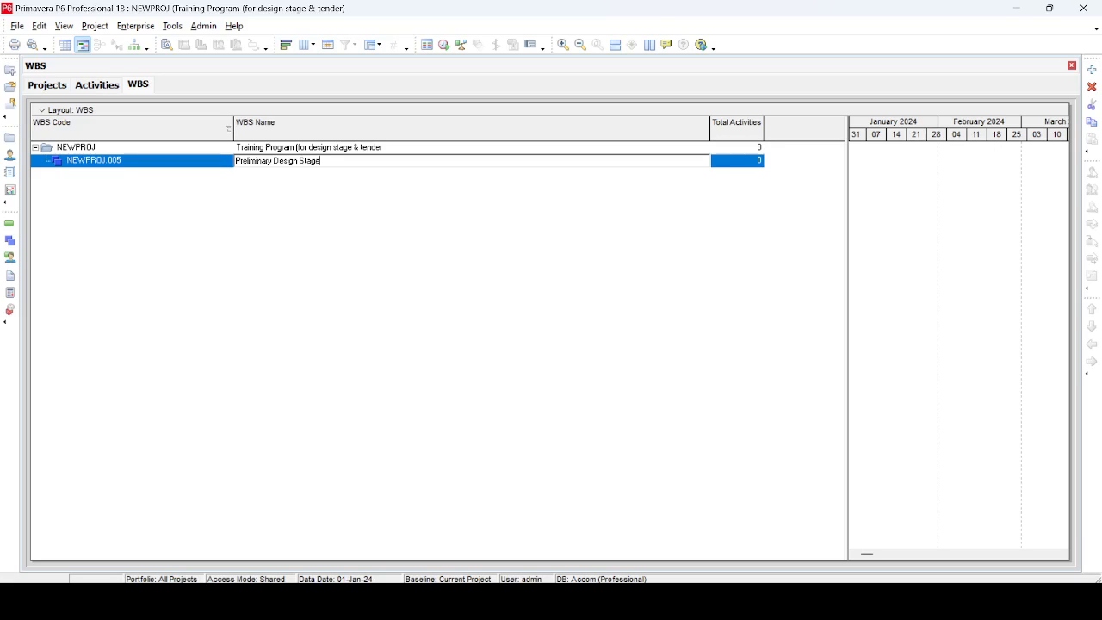
pyautogui.press('Return')
# Add a WBS element named "Schematic Design Stage" beneath Preliminary Design Stage
pyautogui.click(1092, 70)
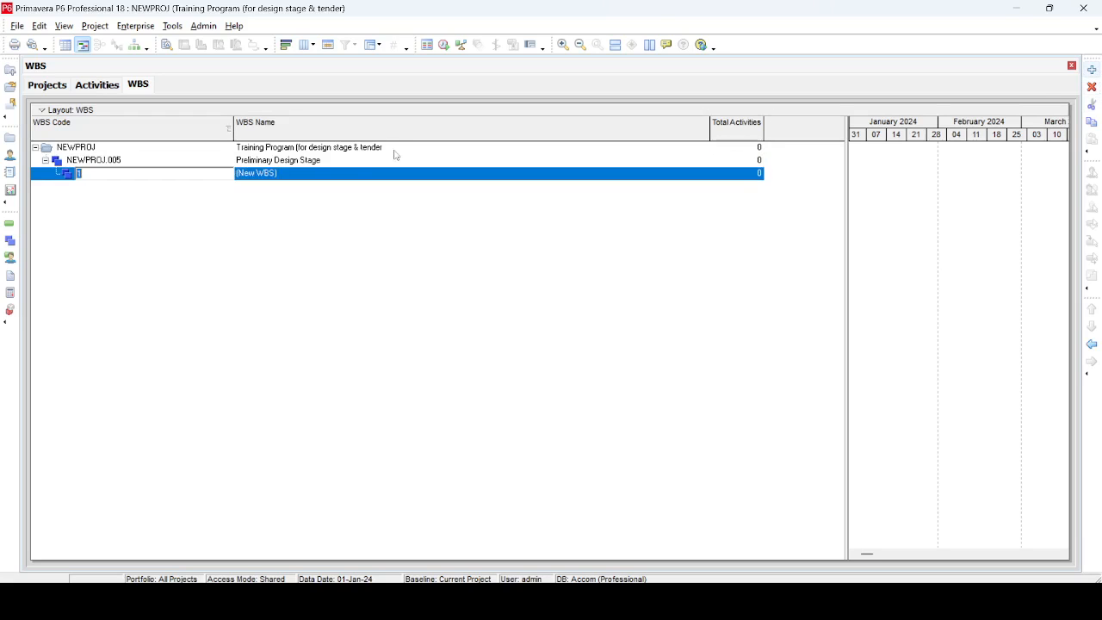
pyautogui.click(337, 176)
pyautogui.write('S')
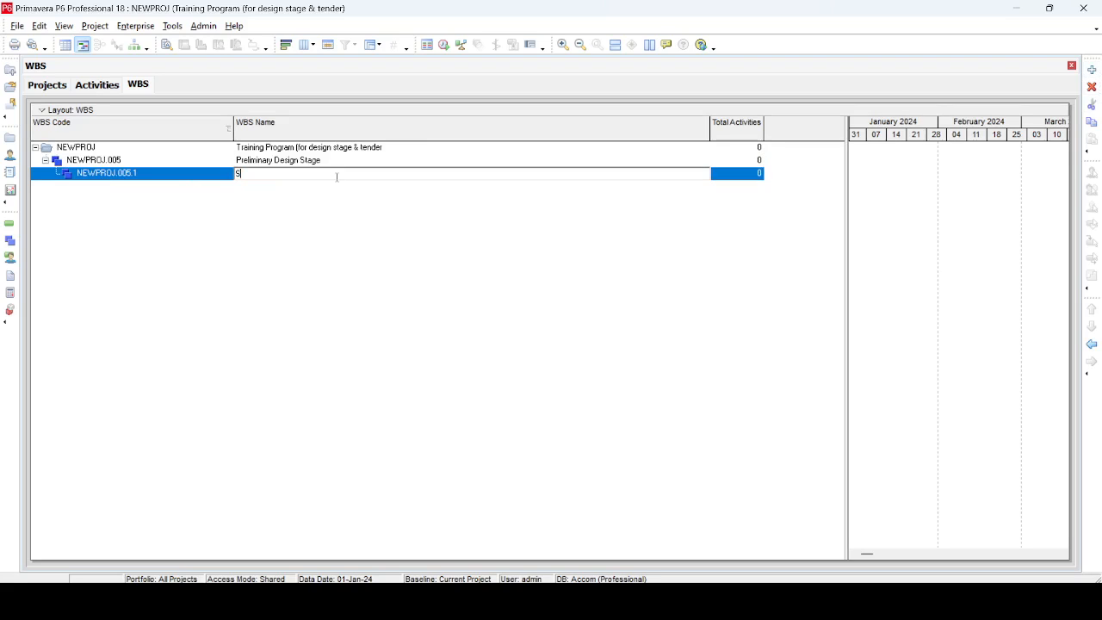
pyautogui.write('chematic Design Stage')
pyautogui.press('Return')
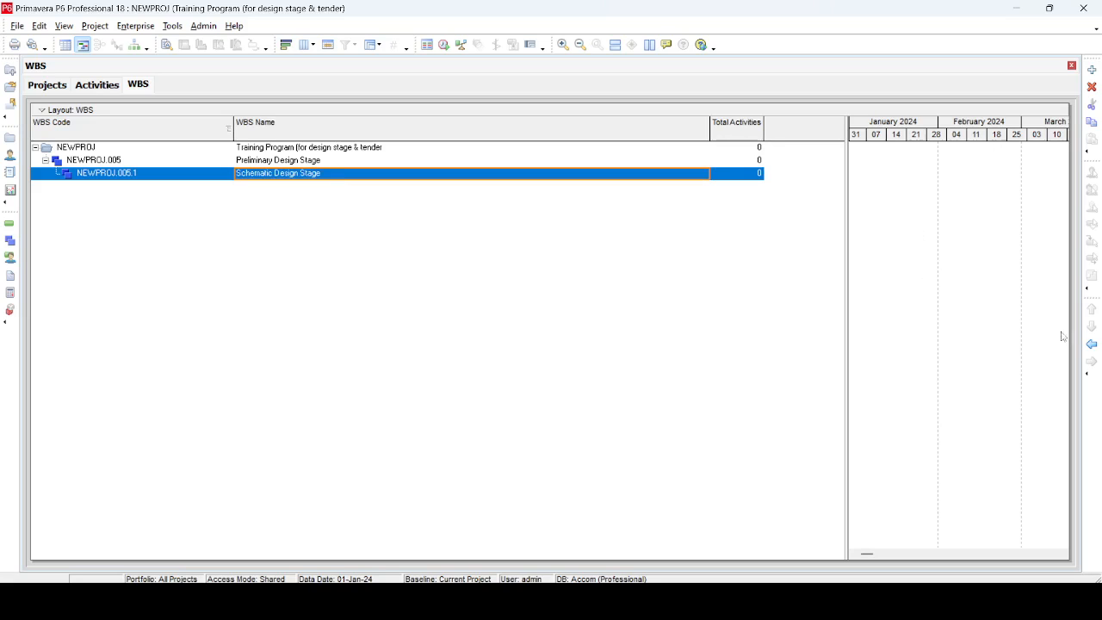
# Promote Schematic Design Stage one level in the WBS and set its code to 010
pyautogui.click(1092, 343)
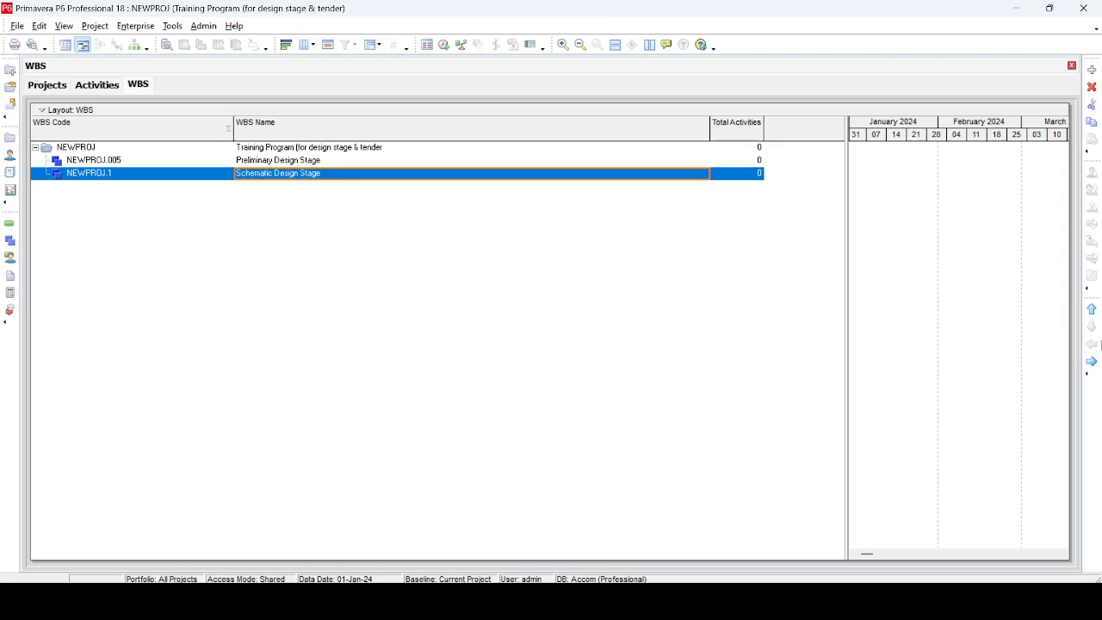
pyautogui.click(165, 175)
pyautogui.write('0')
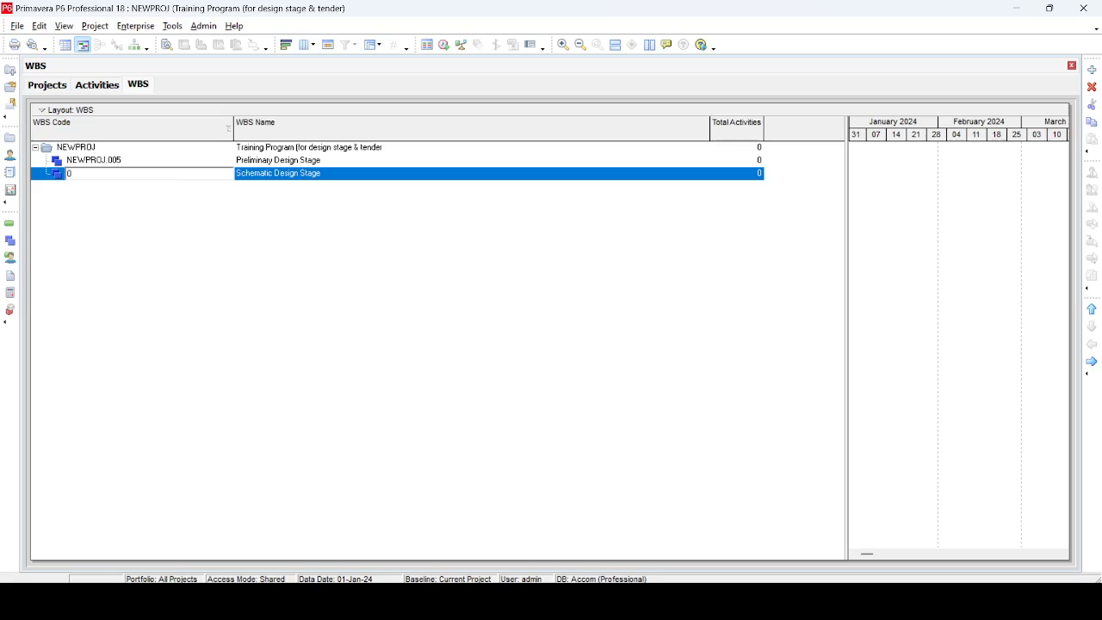
pyautogui.write('10')
pyautogui.press('Return')
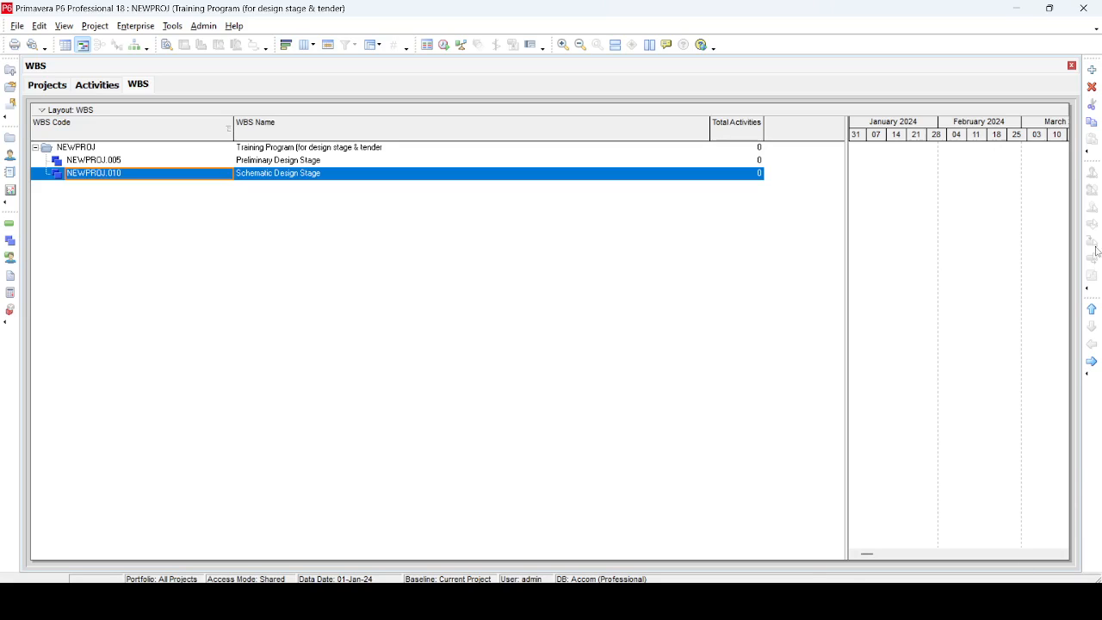
# Add a WBS element named "Detailed Design Stage" beneath Schematic Design Stage
pyautogui.click(1093, 71)
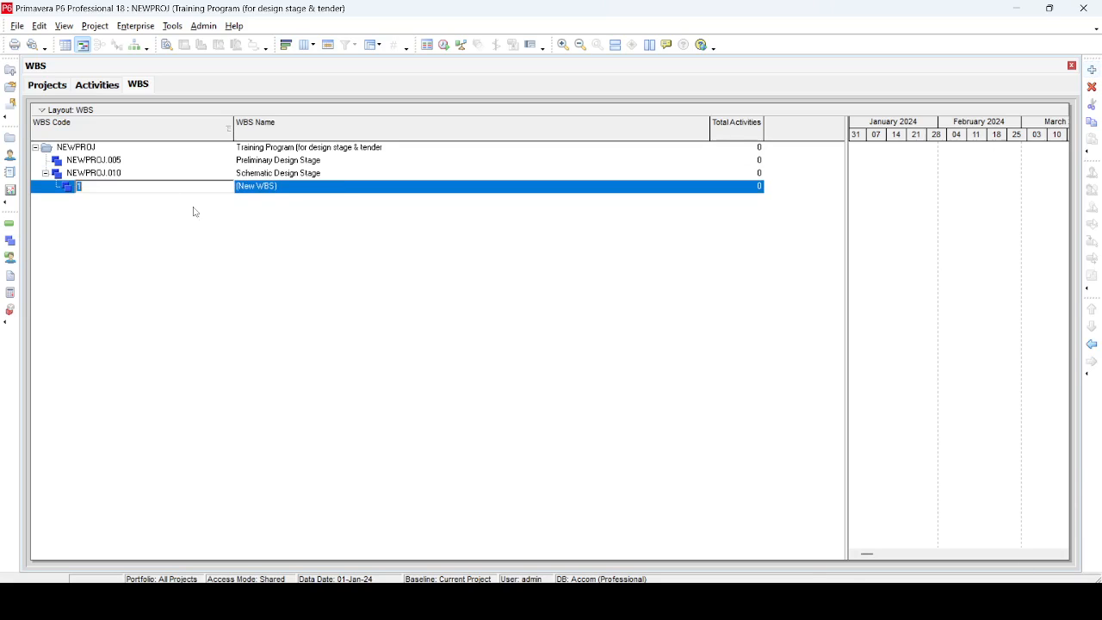
pyautogui.click(284, 187)
pyautogui.write('Detailed Design St')
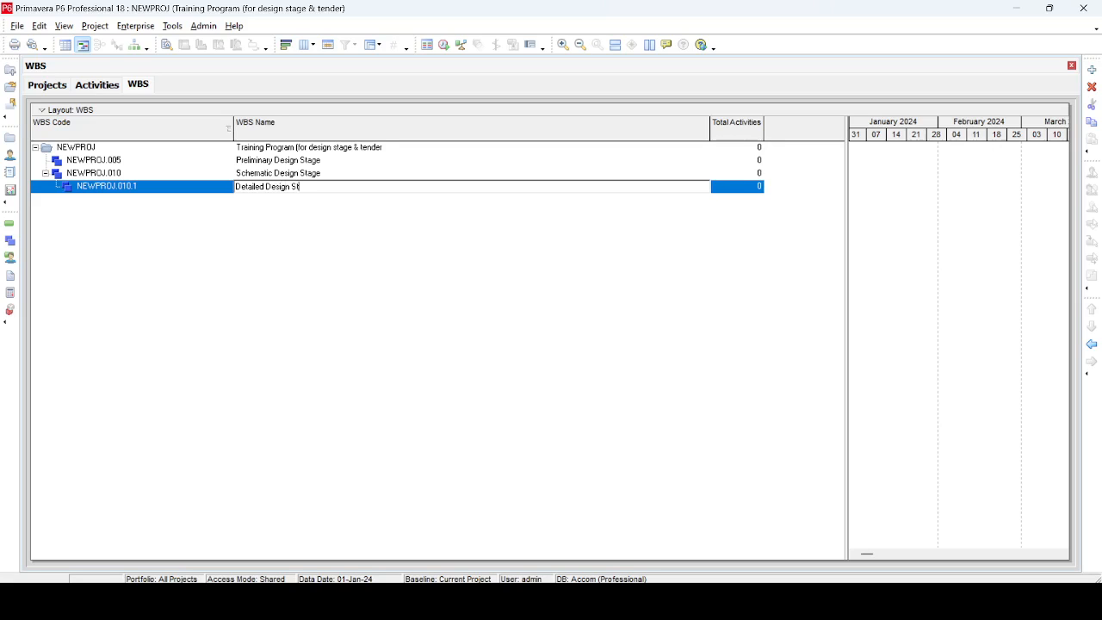
pyautogui.write('age')
pyautogui.press('Return')
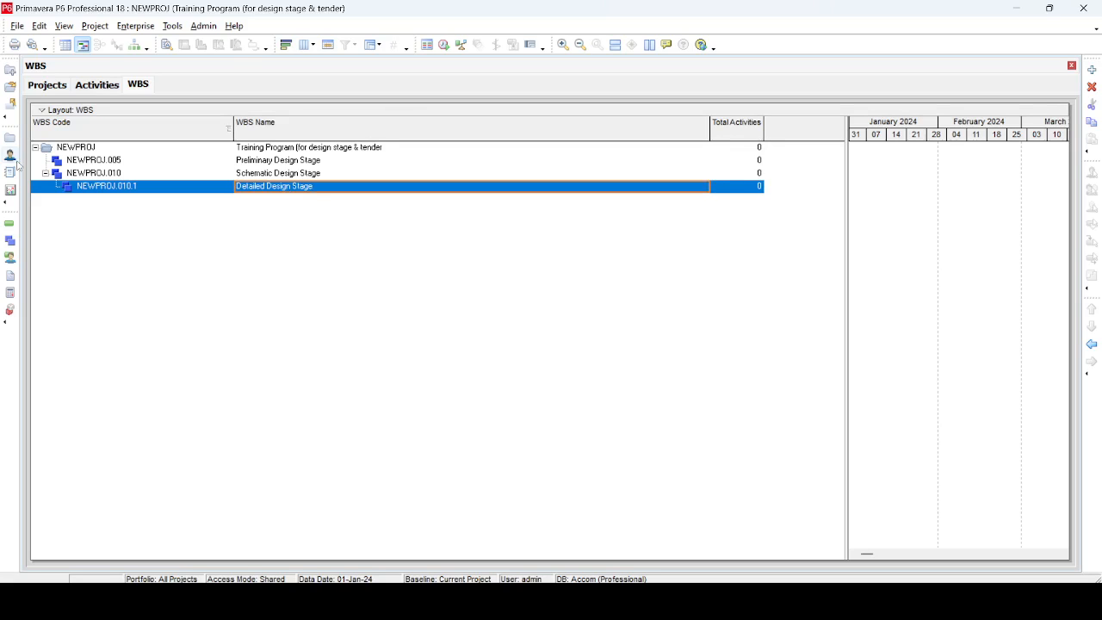
# Promote Detailed Design Stage one level in the WBS and set its code to 015
pyautogui.click(1091, 344)
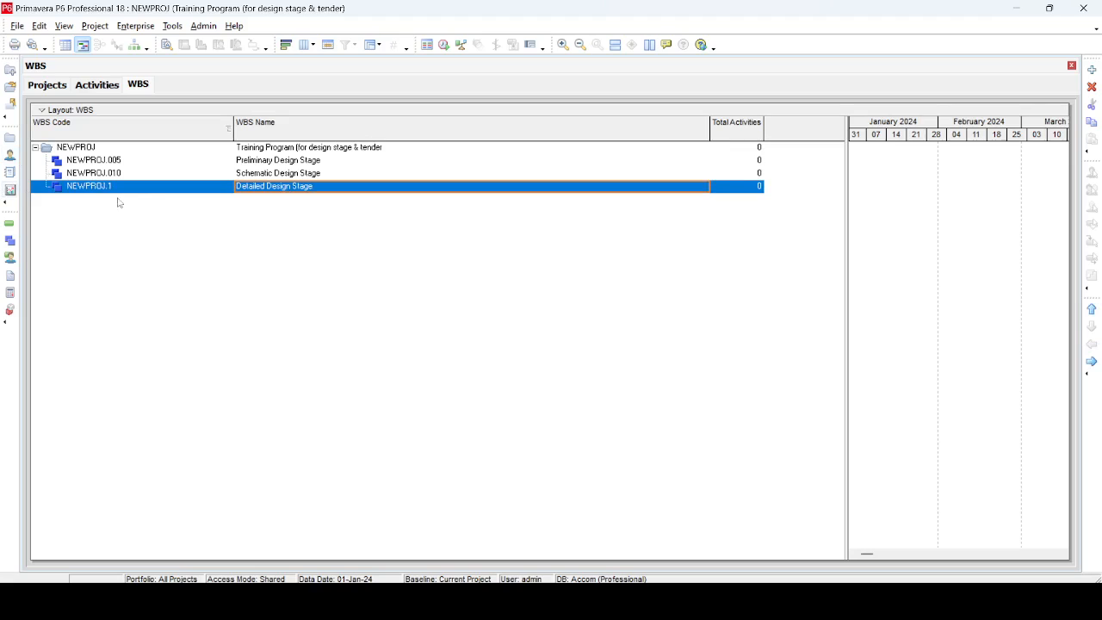
pyautogui.click(148, 188)
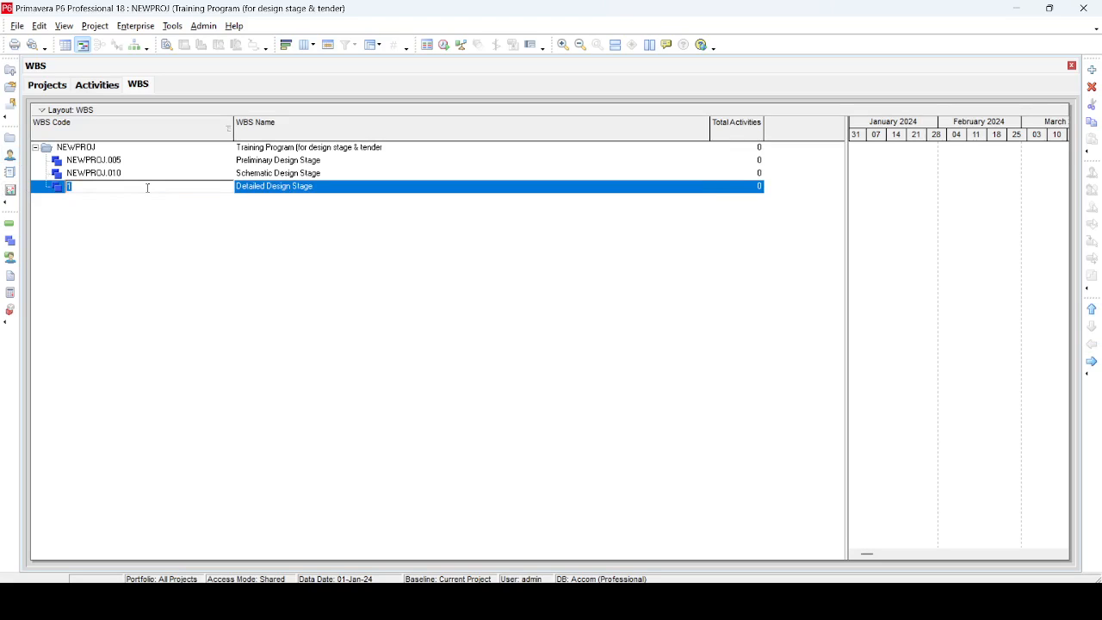
pyautogui.write('015')
pyautogui.press('Return')
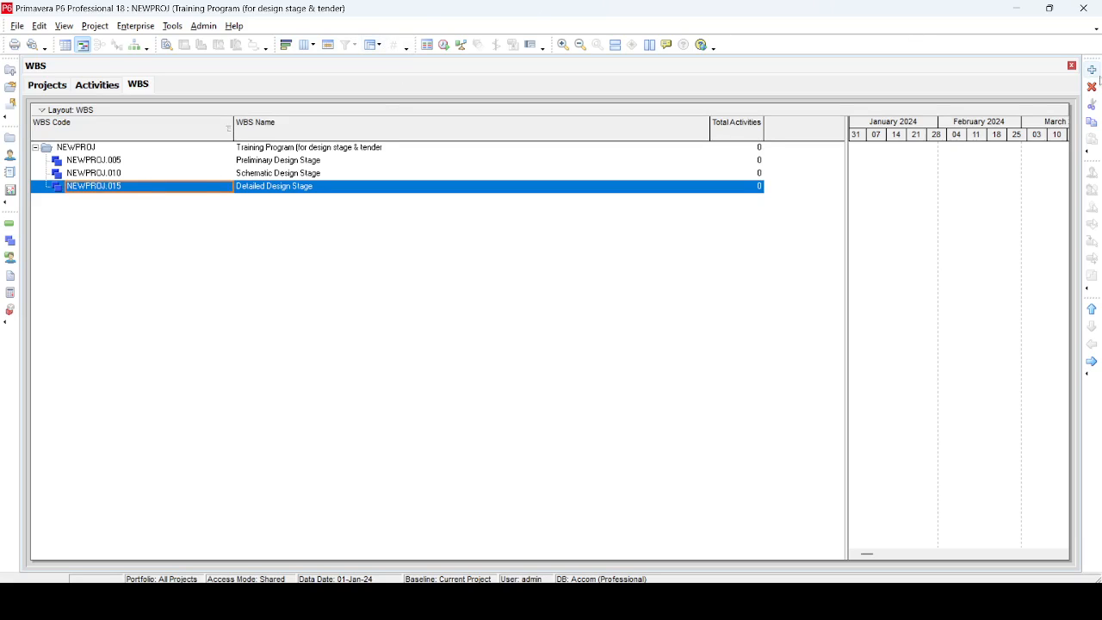
# Add a WBS element named "Project Tender Stage" beneath Detailed Design Stage
pyautogui.click(1092, 69)
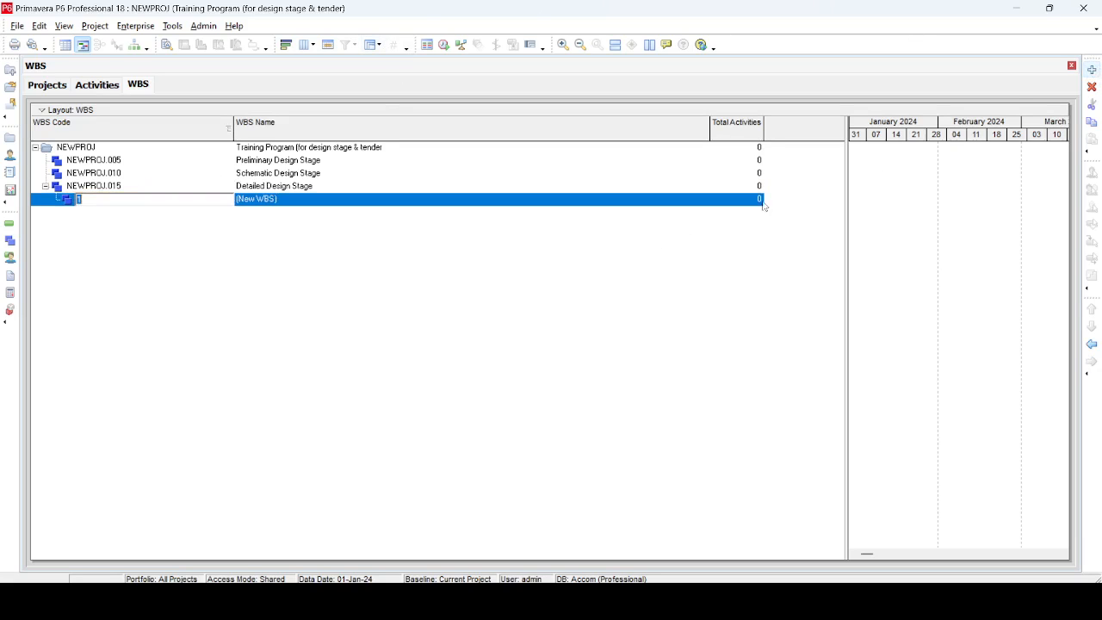
pyautogui.click(347, 203)
pyautogui.write('T')
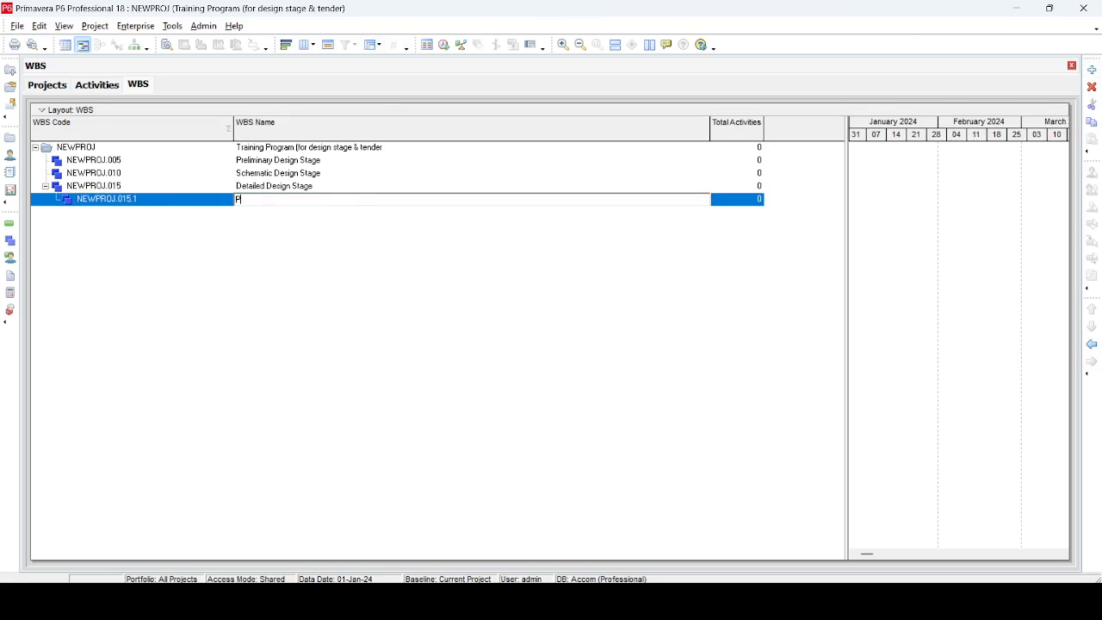
pyautogui.write('roject Tender Stage')
pyautogui.press('Return')
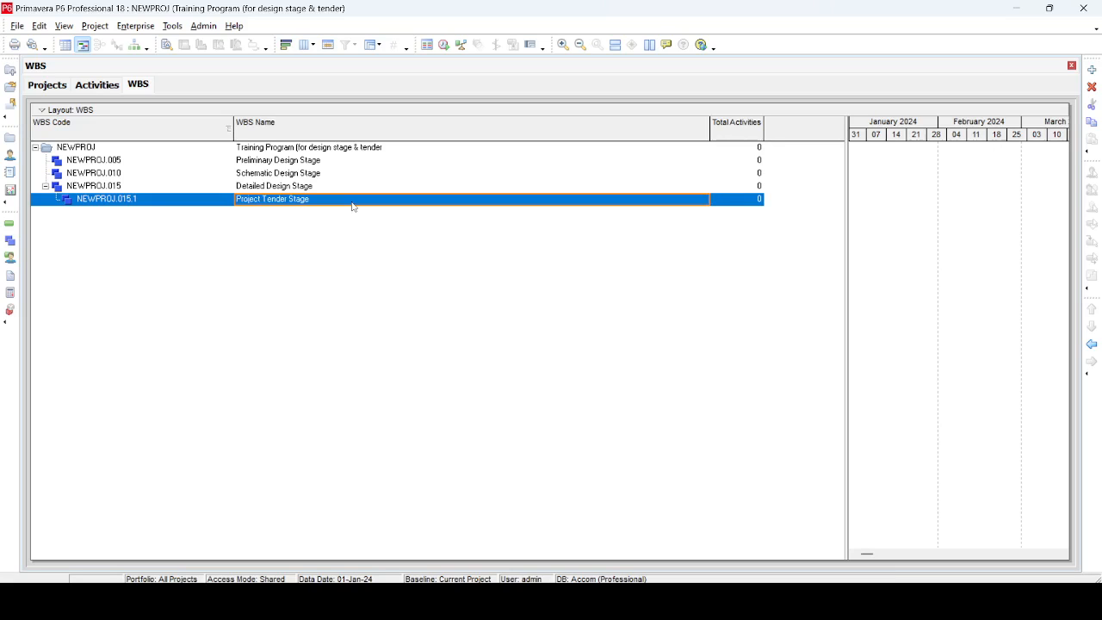
# Promote Project Tender Stage one level in the WBS and set its code to 020
pyautogui.click(1091, 344)
pyautogui.click(157, 204)
pyautogui.click(157, 204)
pyautogui.write('020')
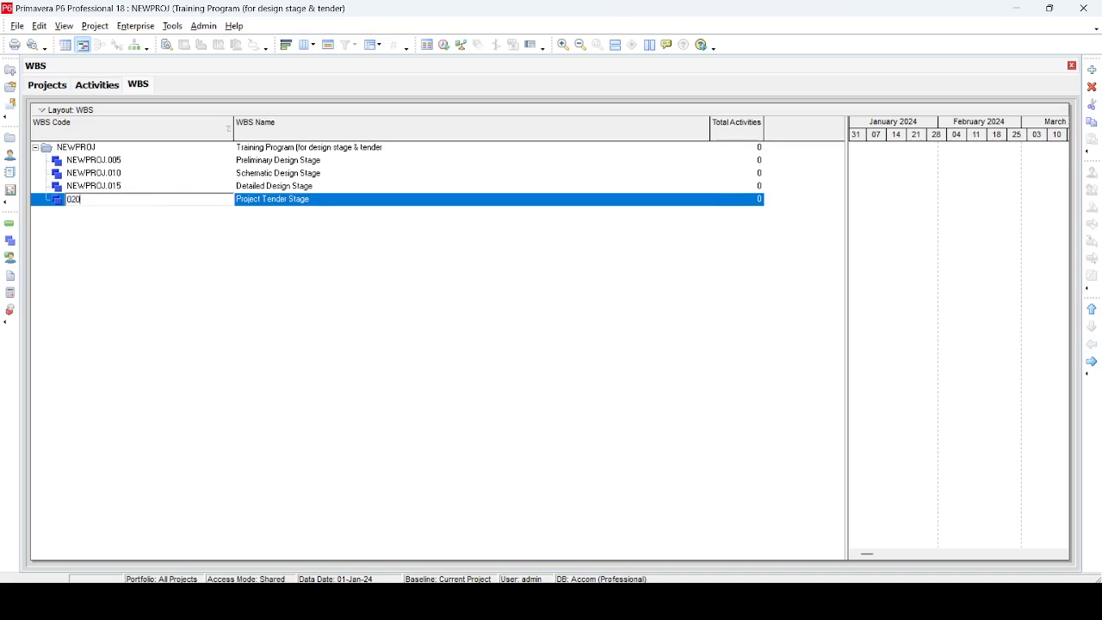
pyautogui.press('Return')
# Open the project's activities and add a new activity under Preliminary Design Stage with the ID PT-PDS-010
pyautogui.click(9, 223)
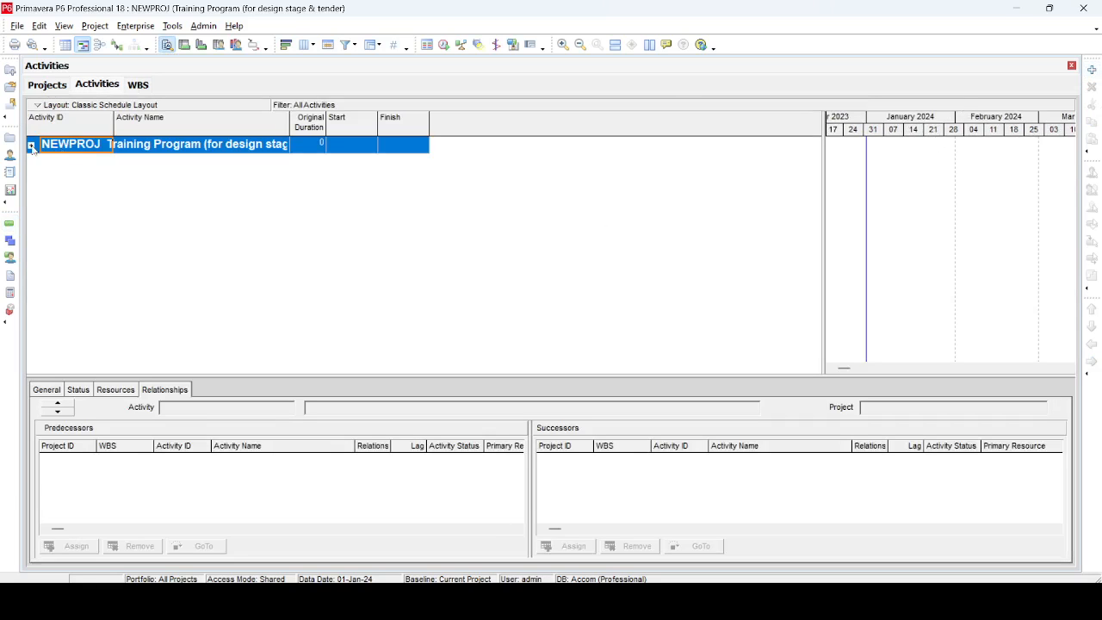
pyautogui.click(31, 145)
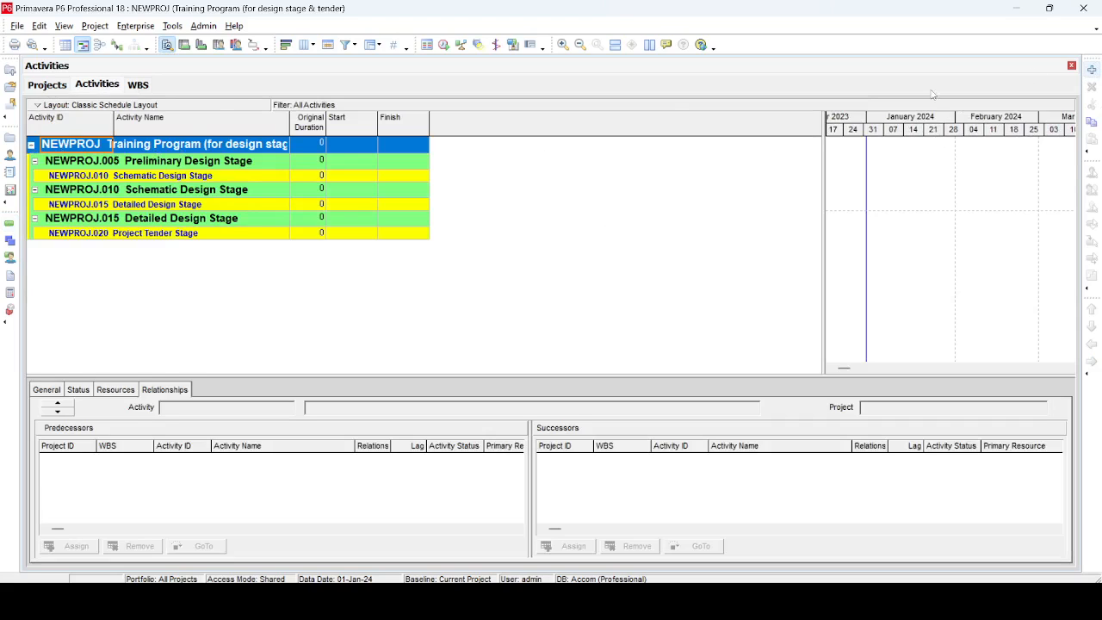
pyautogui.click(186, 166)
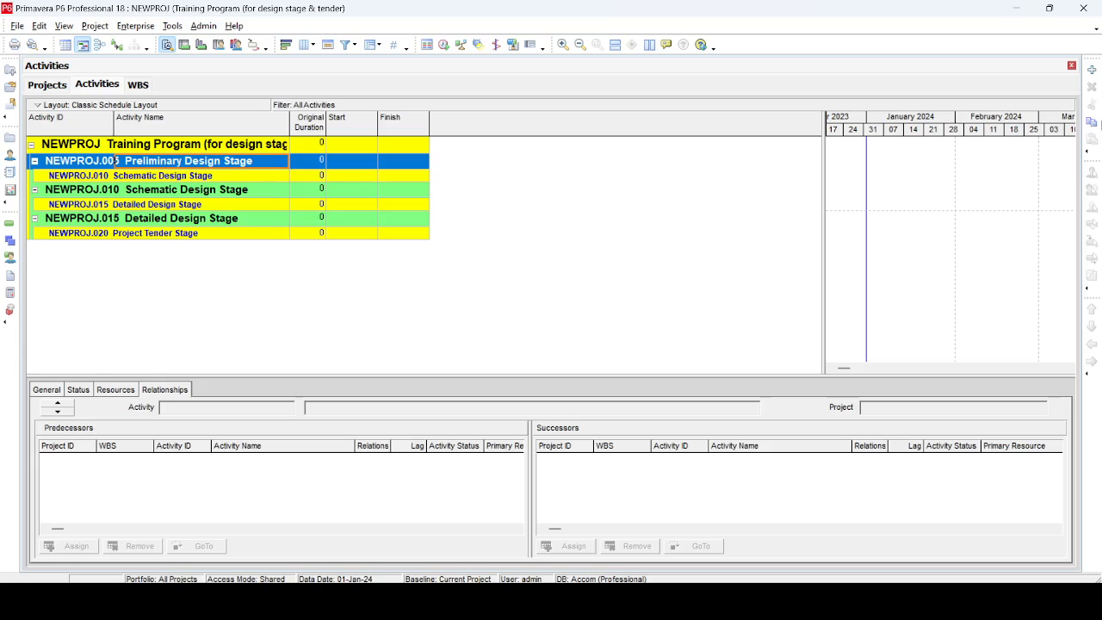
pyautogui.click(1092, 70)
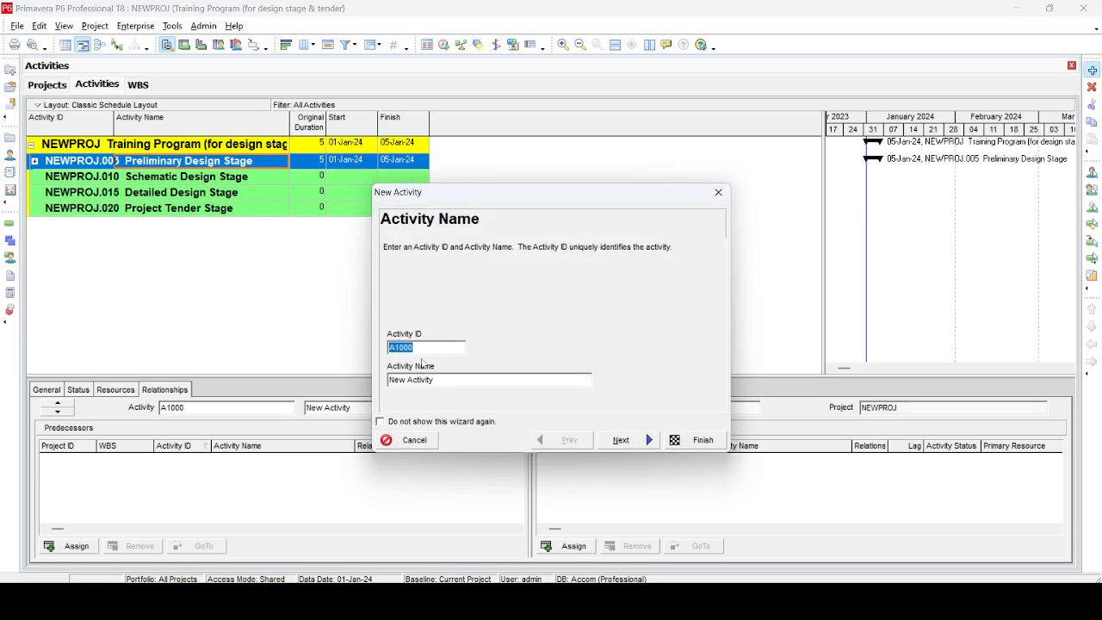
pyautogui.write('PT-PDS-010')
# Name the new activity "Submission of Preliminary Design Stage to the Client"
pyautogui.click(633, 444)
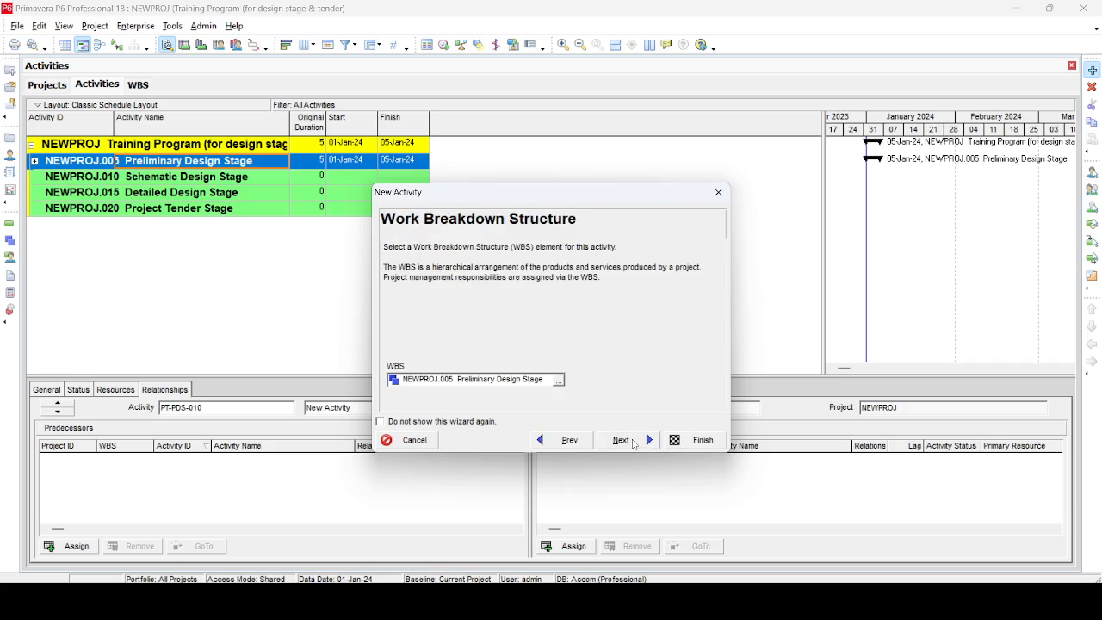
pyautogui.click(569, 440)
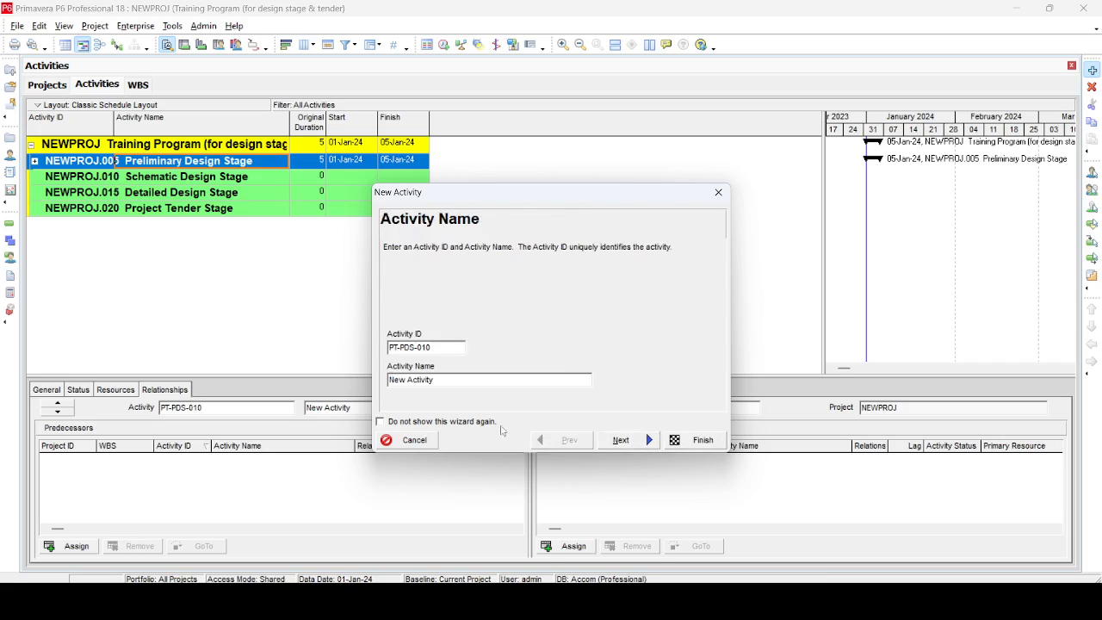
pyautogui.moveTo(449, 379); pyautogui.dragTo(325, 372)
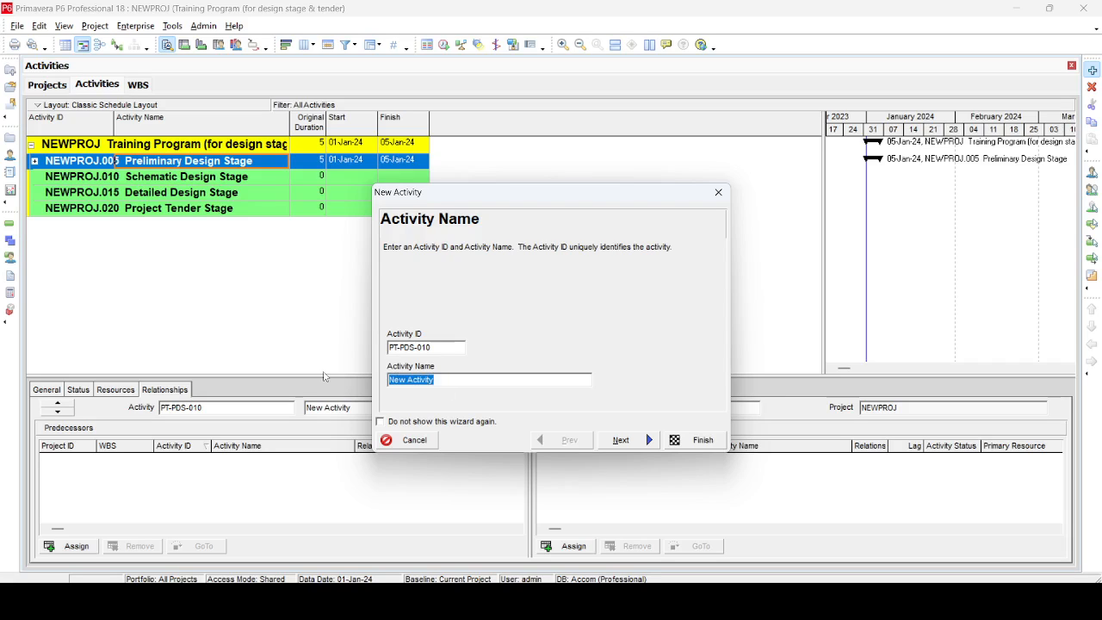
pyautogui.write('submission of Preliminary De')
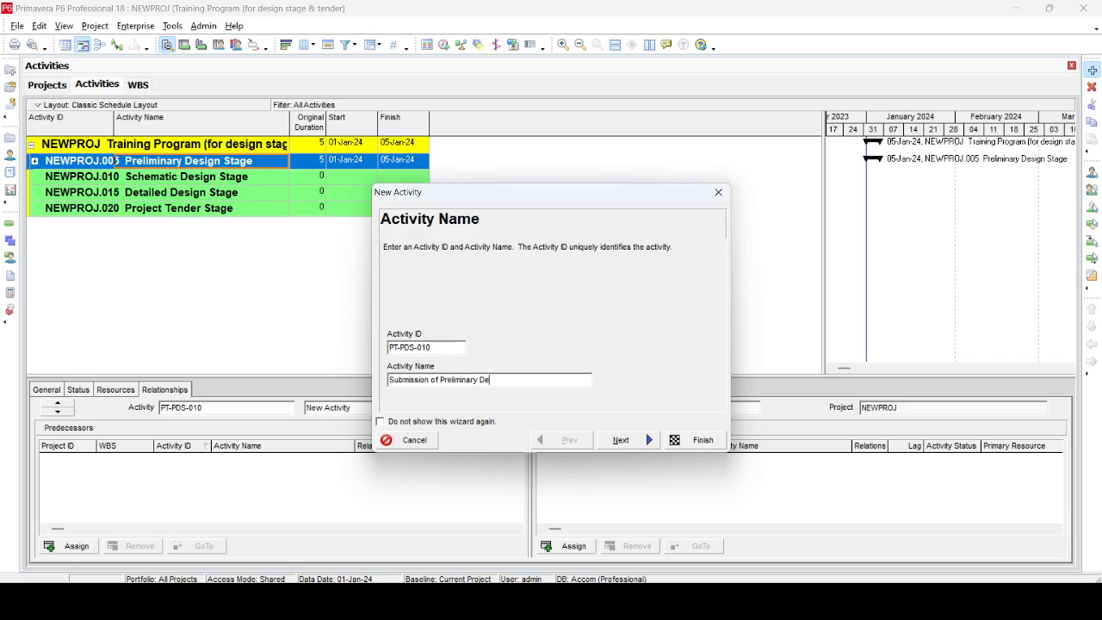
pyautogui.write('sign Stage to the Client')
# Assign the new activity to the WBS element NEWPROJ.005 Preliminary Design Stage
pyautogui.click(628, 441)
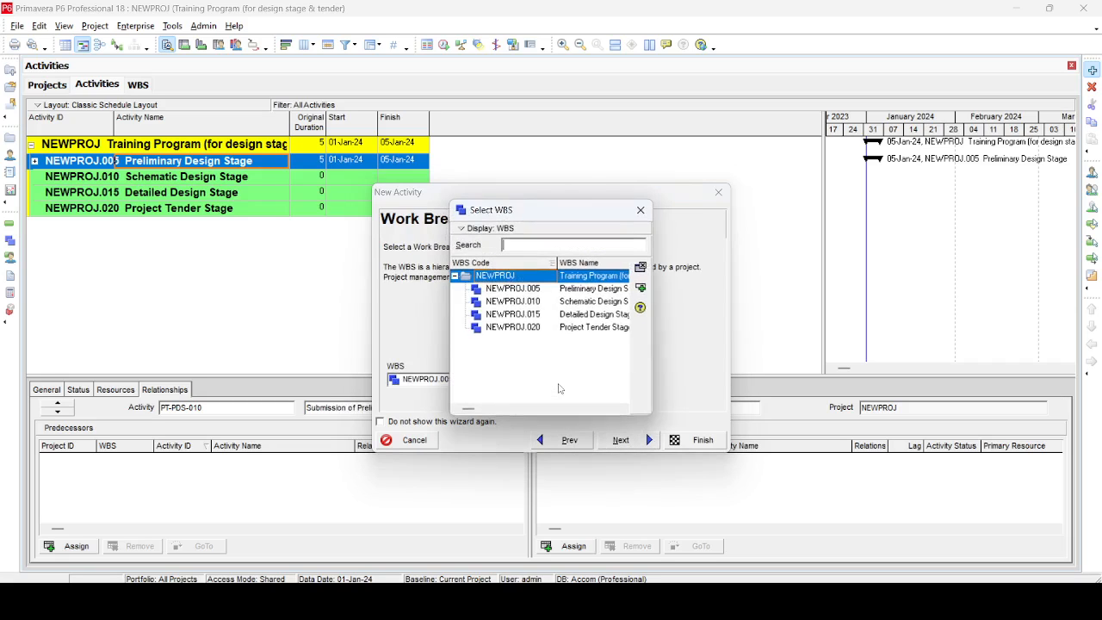
pyautogui.click(558, 379)
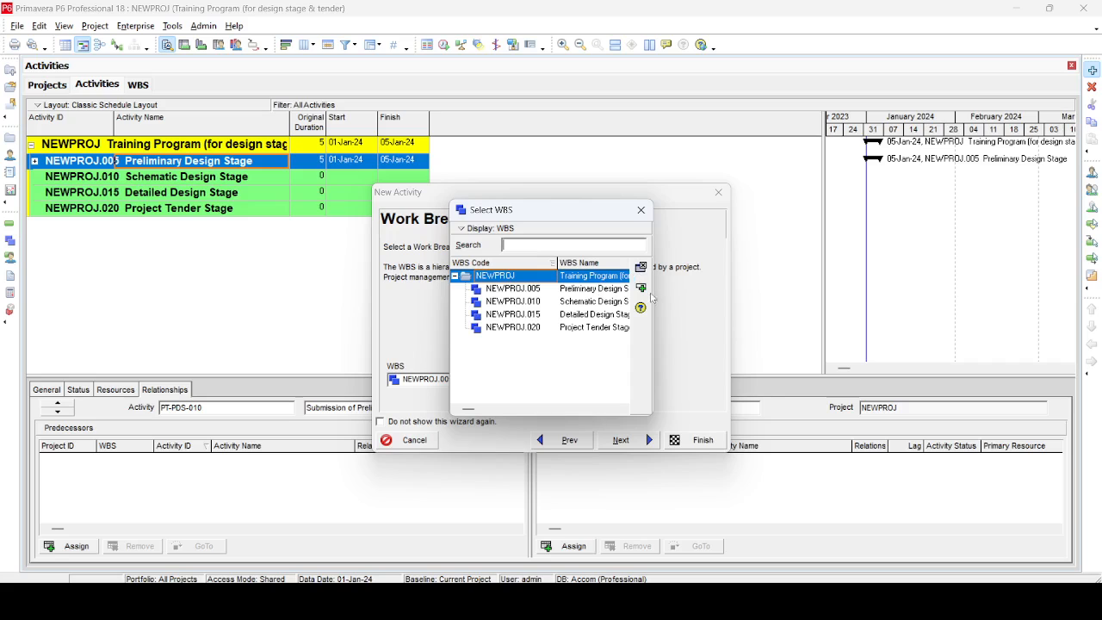
pyautogui.moveTo(655, 293); pyautogui.dragTo(842, 297)
pyautogui.click(622, 292)
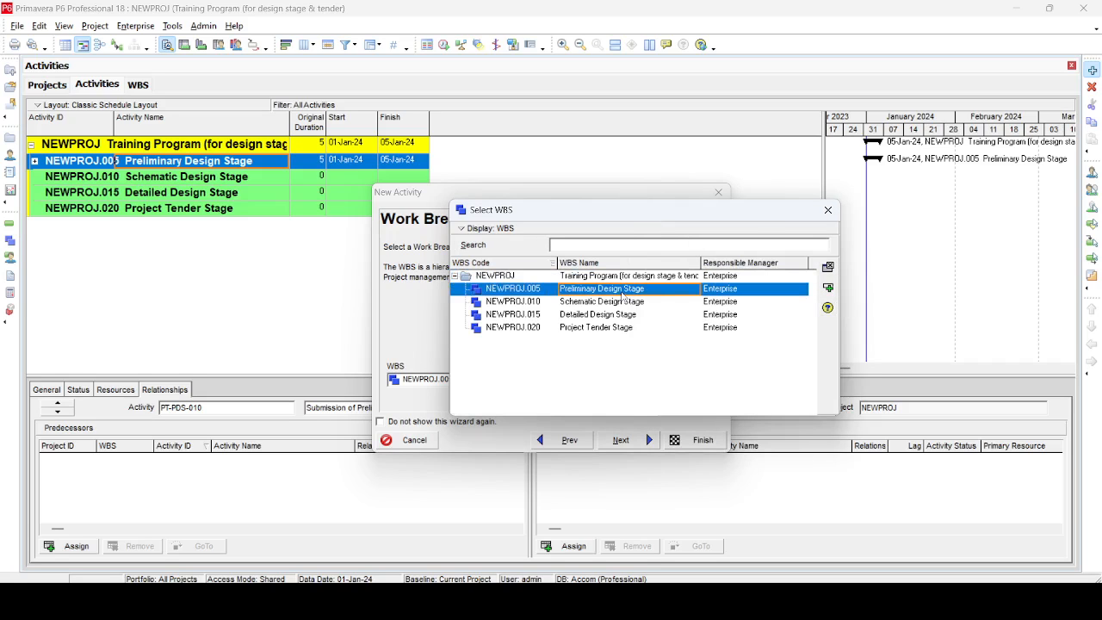
pyautogui.click(827, 288)
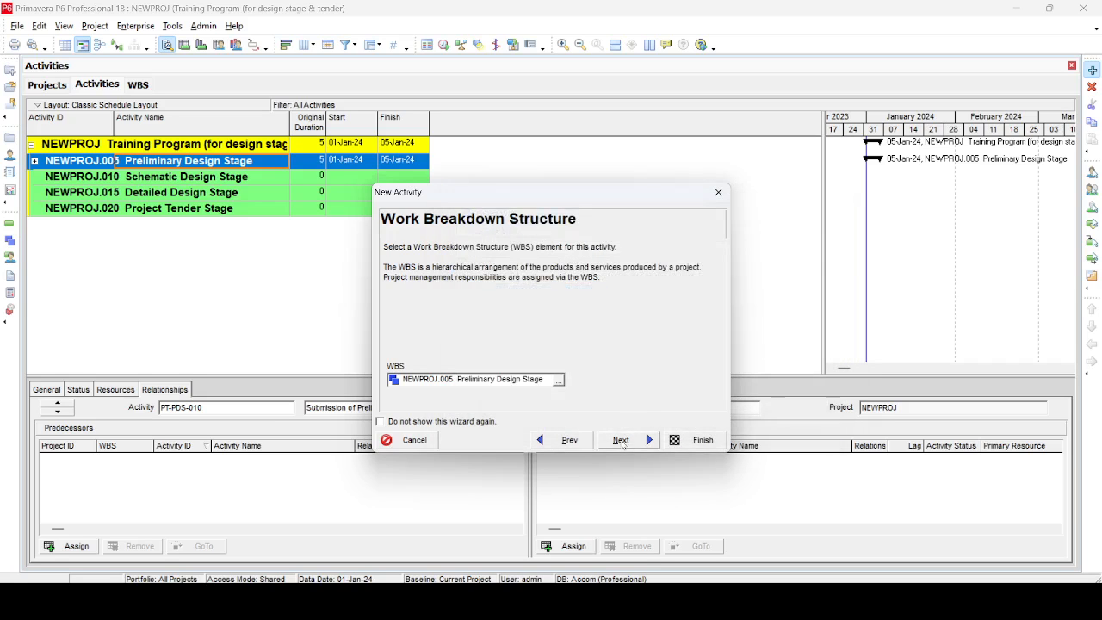
# Finish creating the activity as Task Dependent with Fixed Duration & Units, without resources, relationships or further details
pyautogui.click(622, 440)
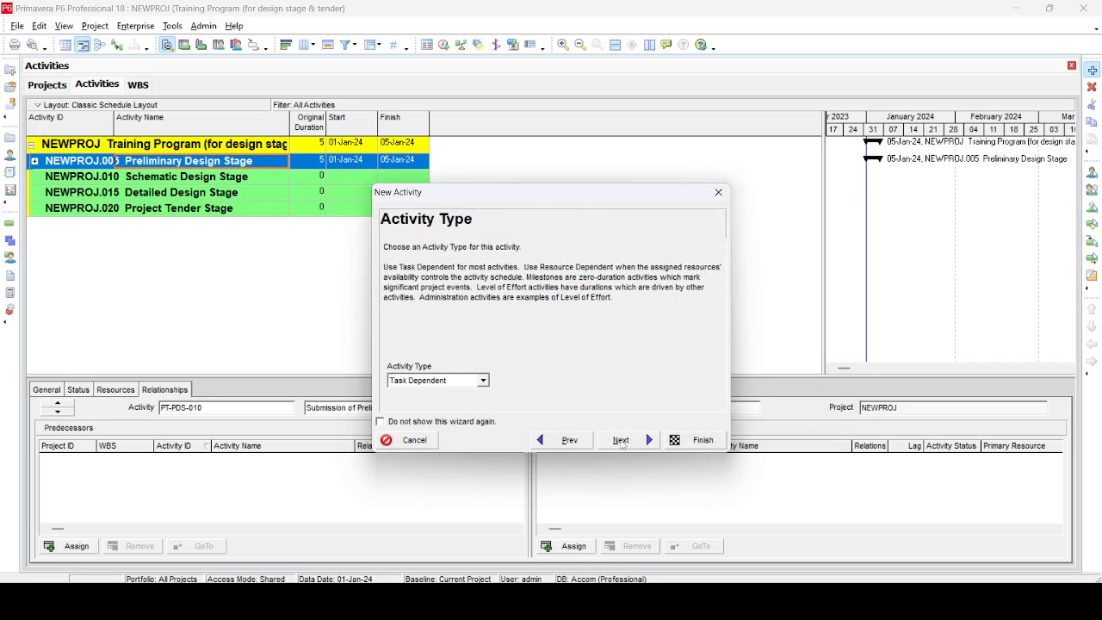
pyautogui.click(622, 440)
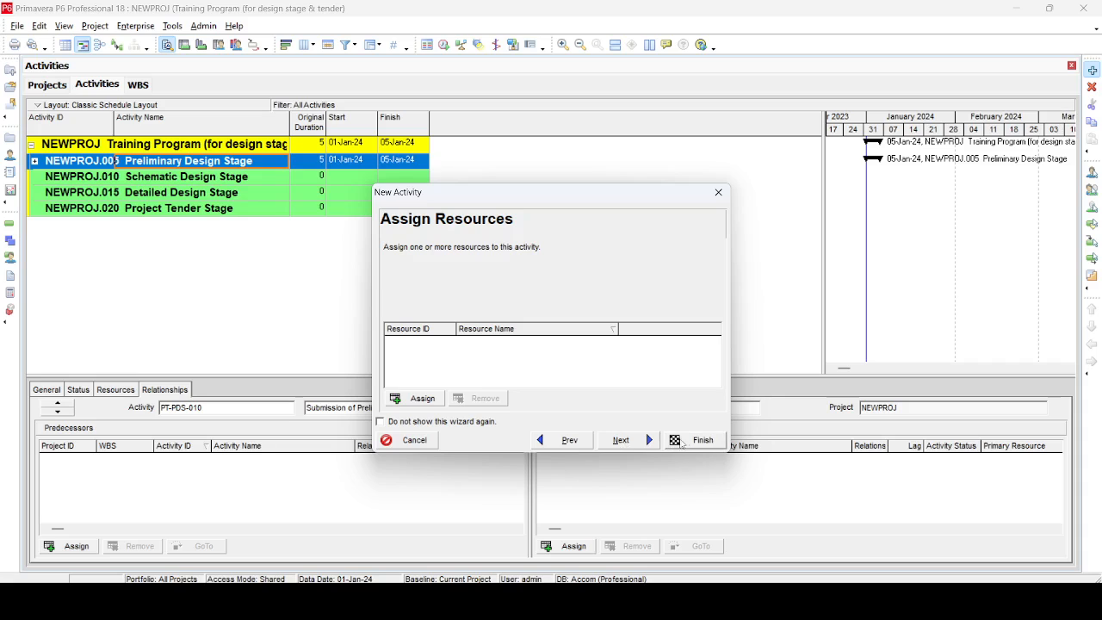
pyautogui.click(622, 440)
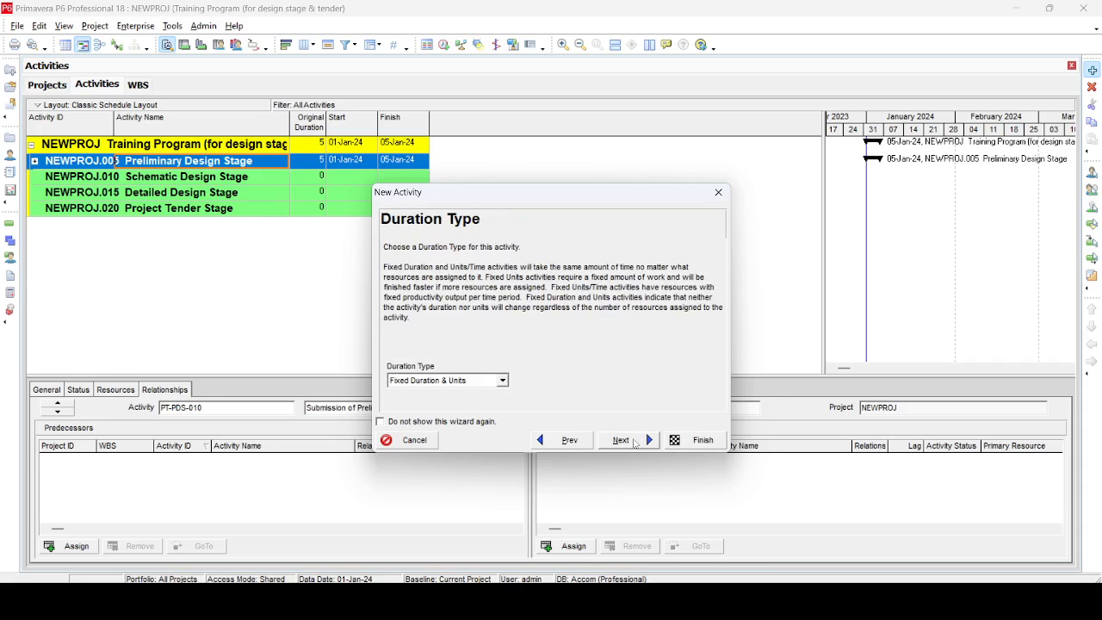
pyautogui.click(623, 440)
pyautogui.click(623, 440)
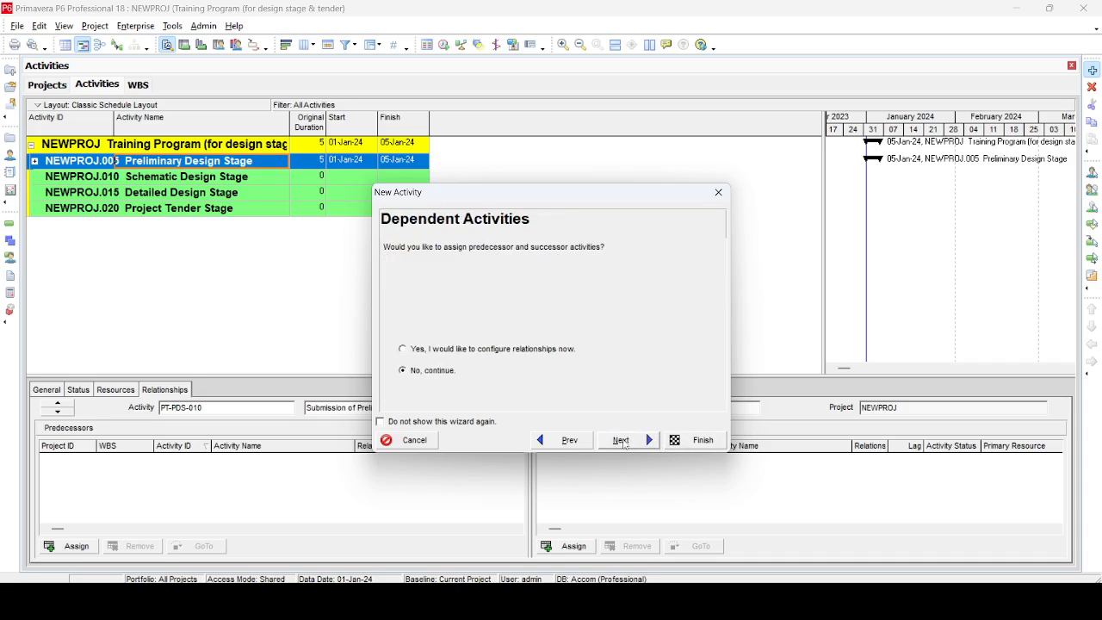
pyautogui.click(640, 442)
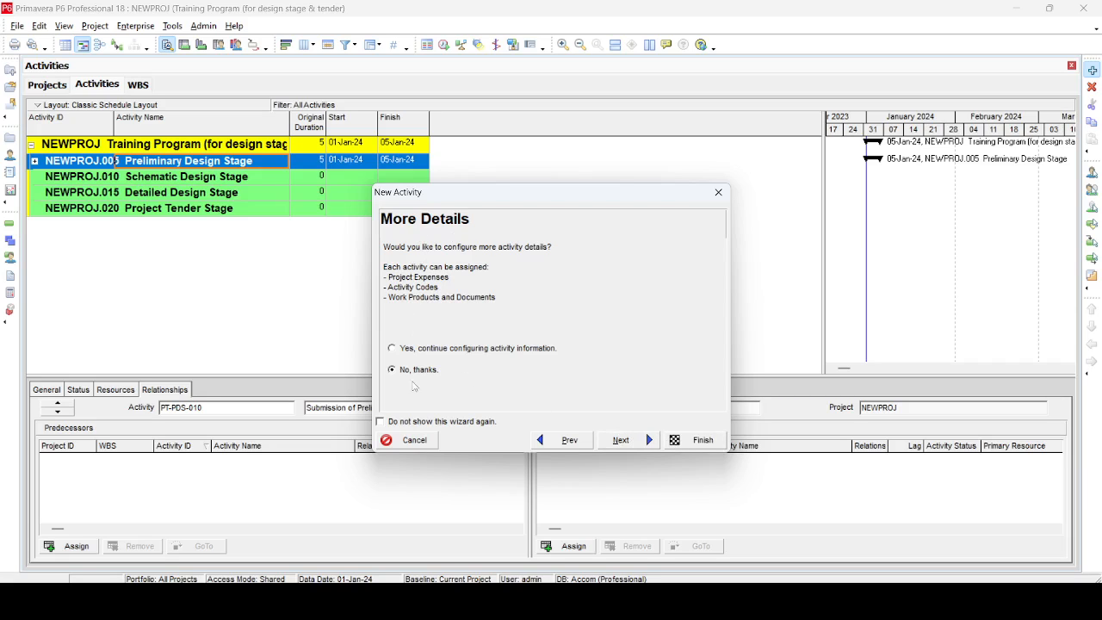
pyautogui.click(638, 442)
pyautogui.click(690, 446)
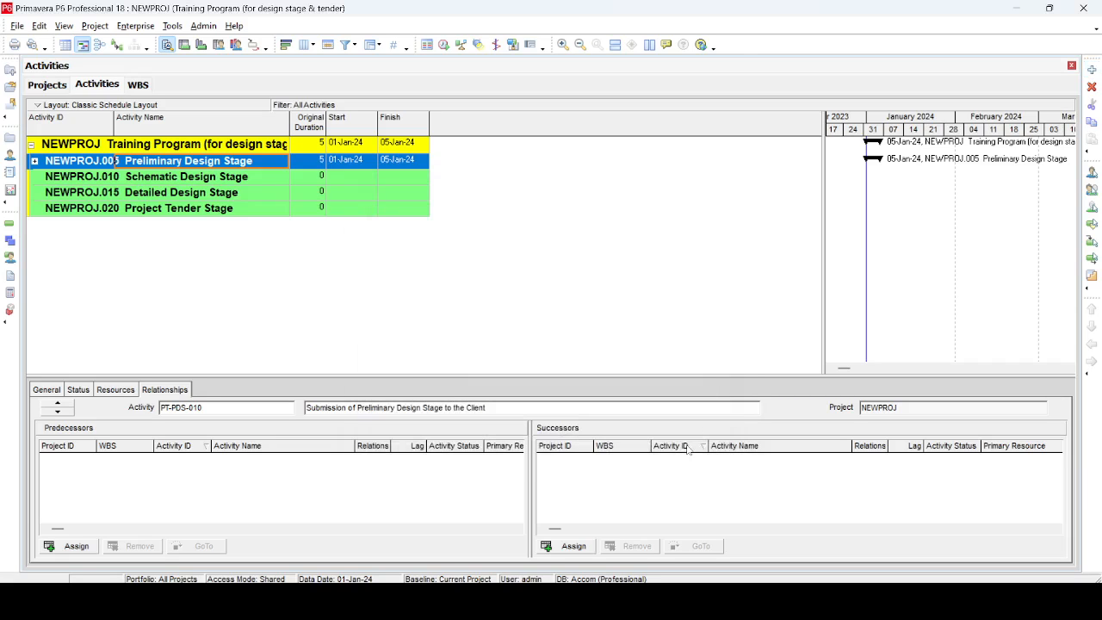
# Expand Preliminary Design Stage and widen the Activity Name column to fit the full activity names
pyautogui.click(35, 162)
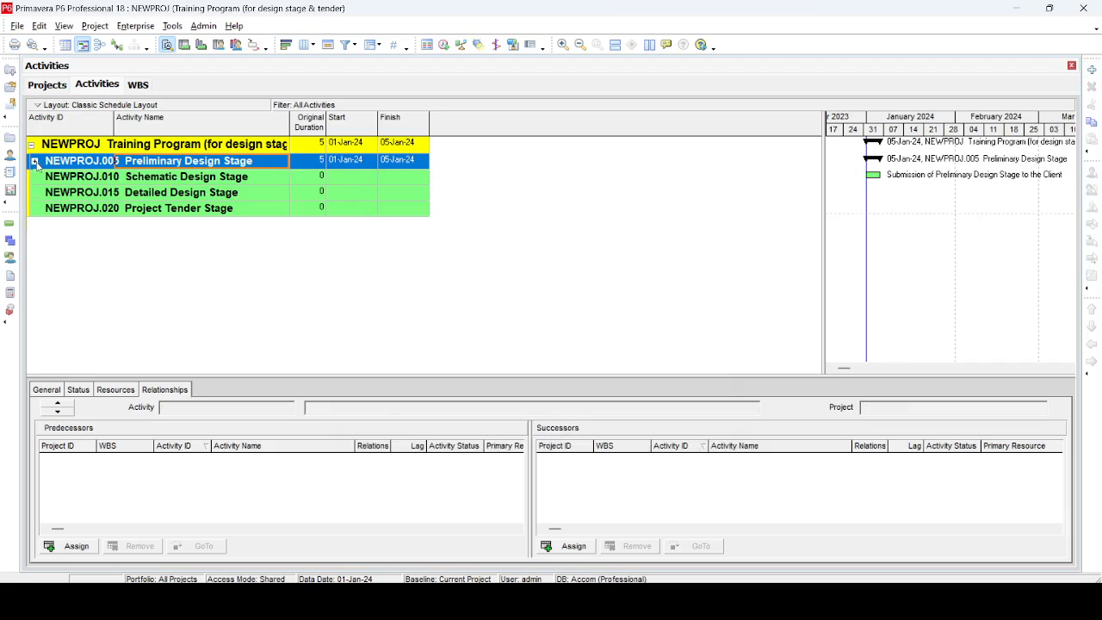
pyautogui.doubleClick(289, 126)
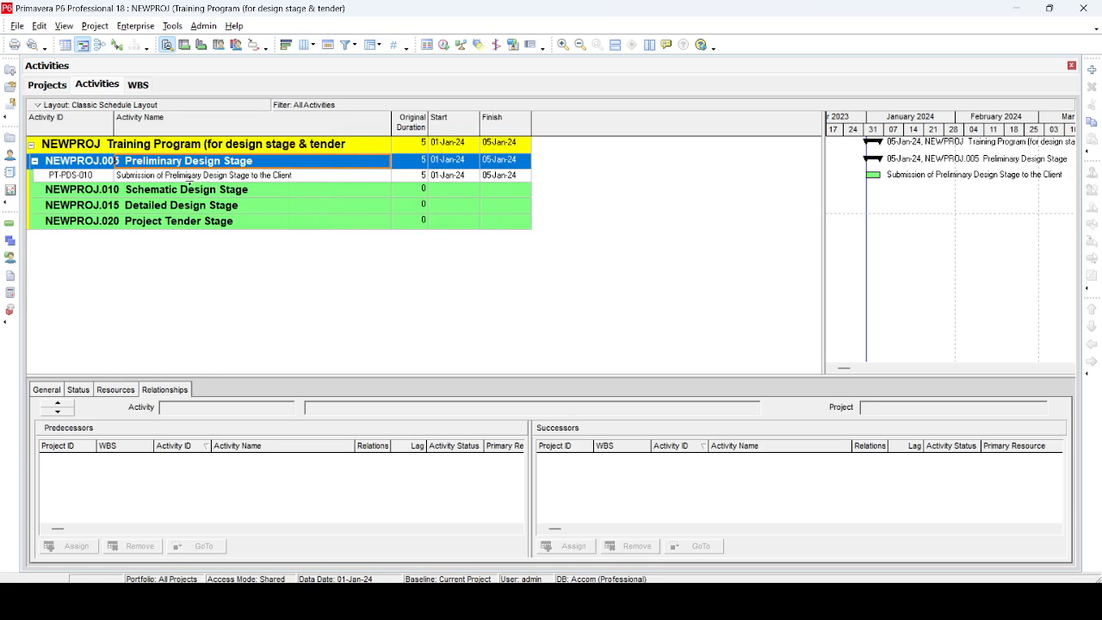
# Duplicate activity PT-PDS-010 with all its information, suppressing the copy options prompt and incrementing the activity ID by 10
pyautogui.click(299, 178)
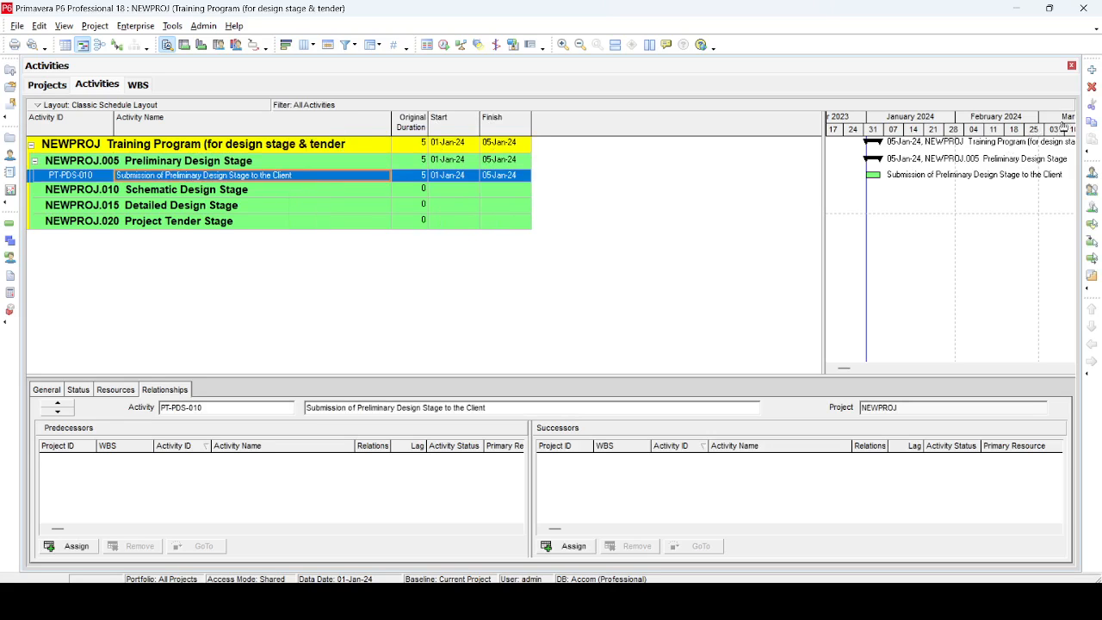
pyautogui.click(1092, 139)
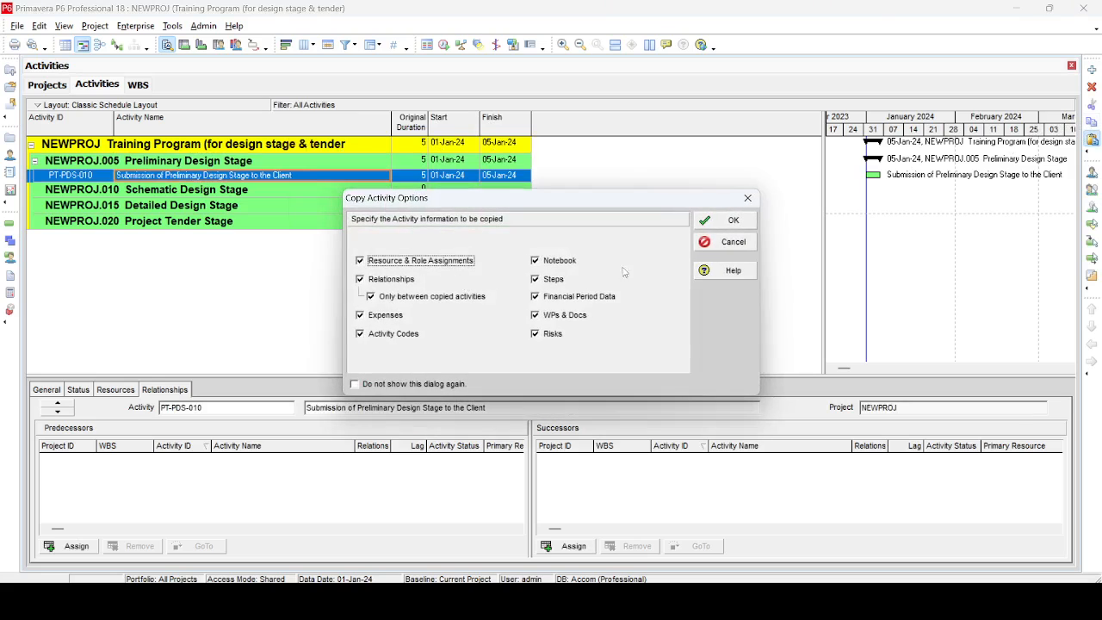
pyautogui.click(372, 384)
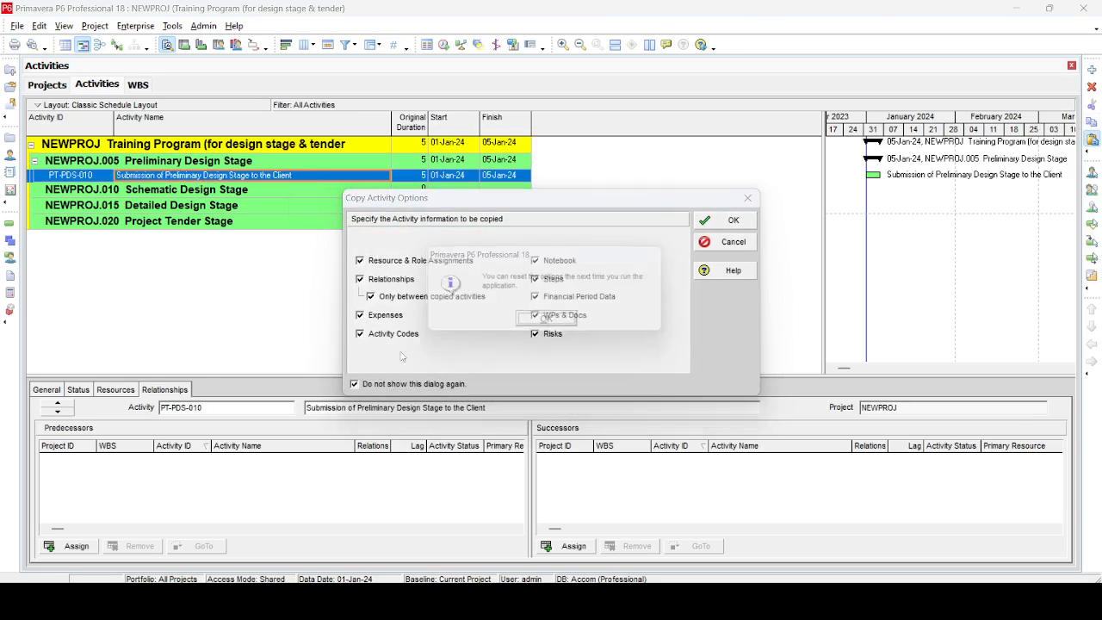
pyautogui.click(546, 317)
pyautogui.click(723, 220)
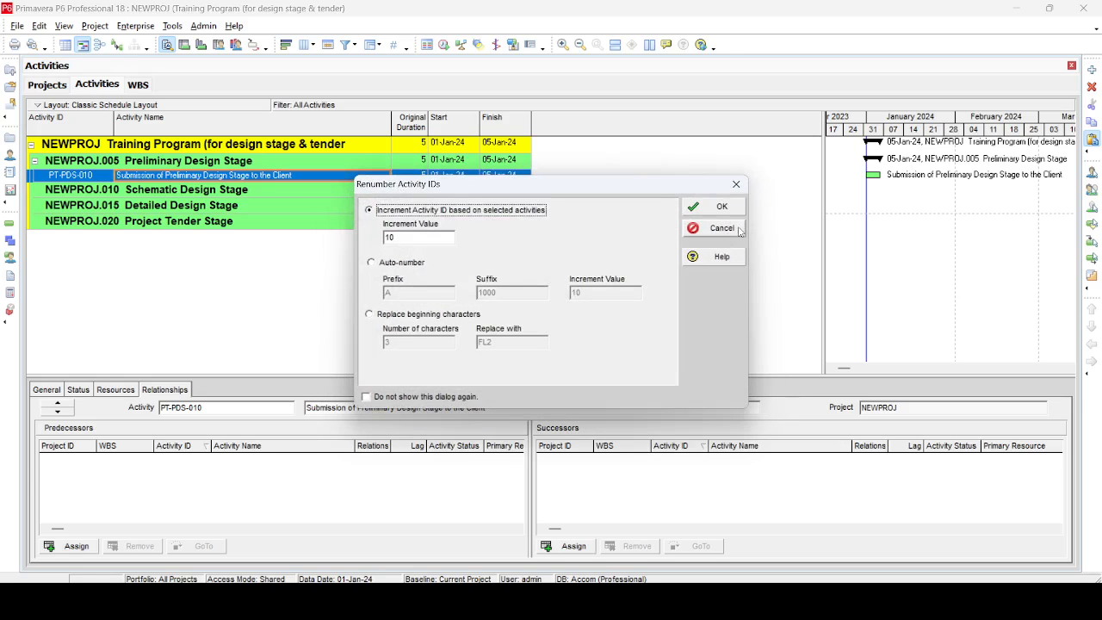
pyautogui.press('Tab')
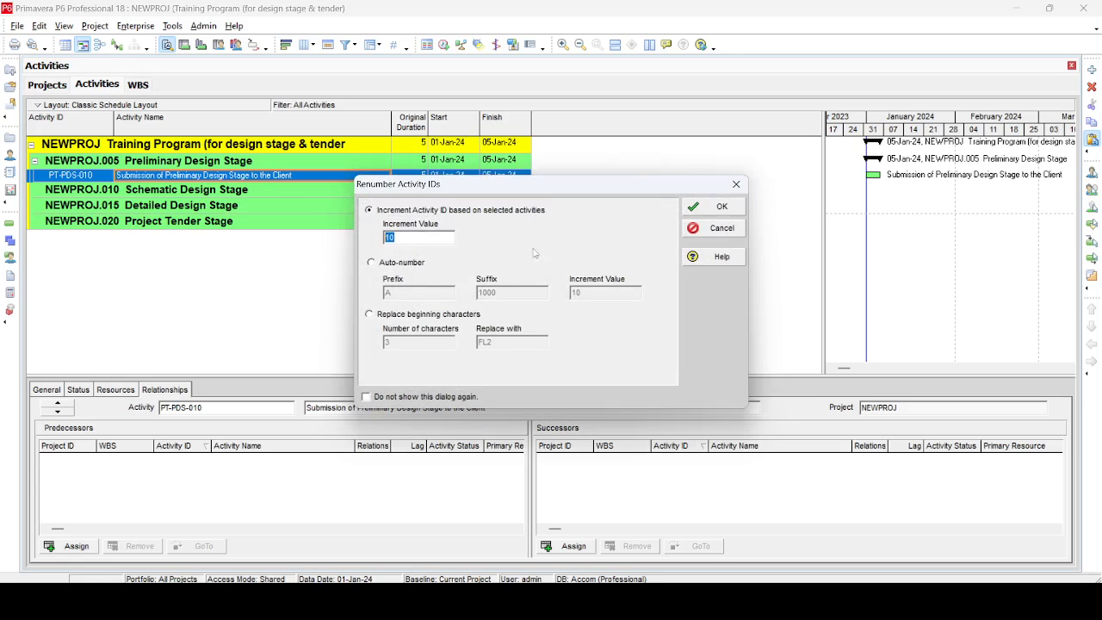
pyautogui.click(721, 207)
# Change the duplicated activity's ID to PT-PDS-020, reusing the original activity's ID as the base
pyautogui.click(104, 176)
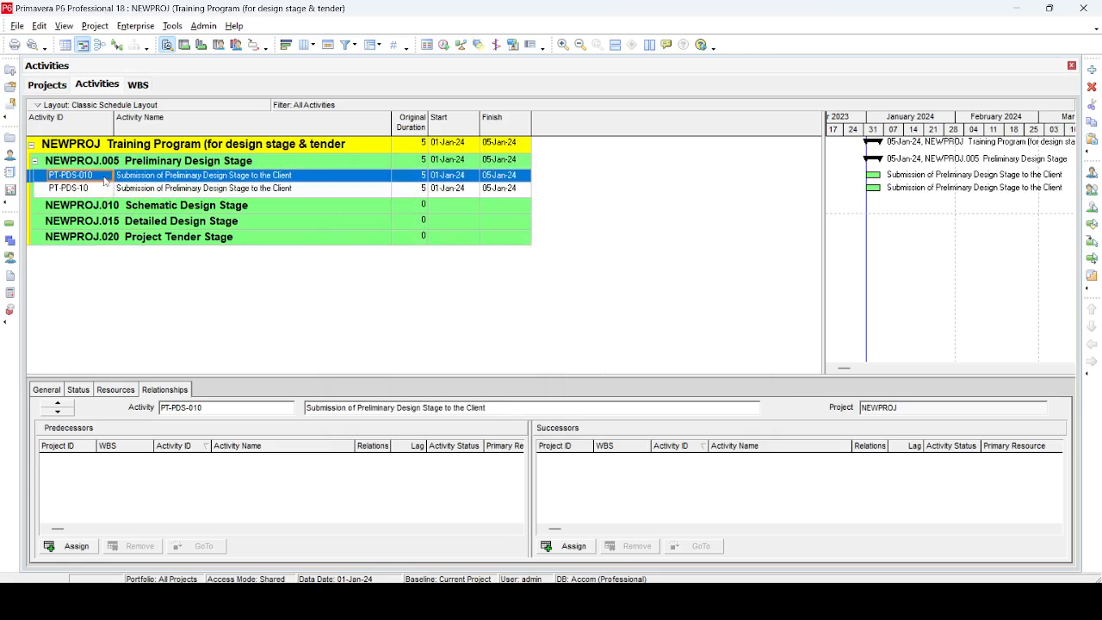
pyautogui.click(104, 175)
pyautogui.hotkey('ctrl', 'c')
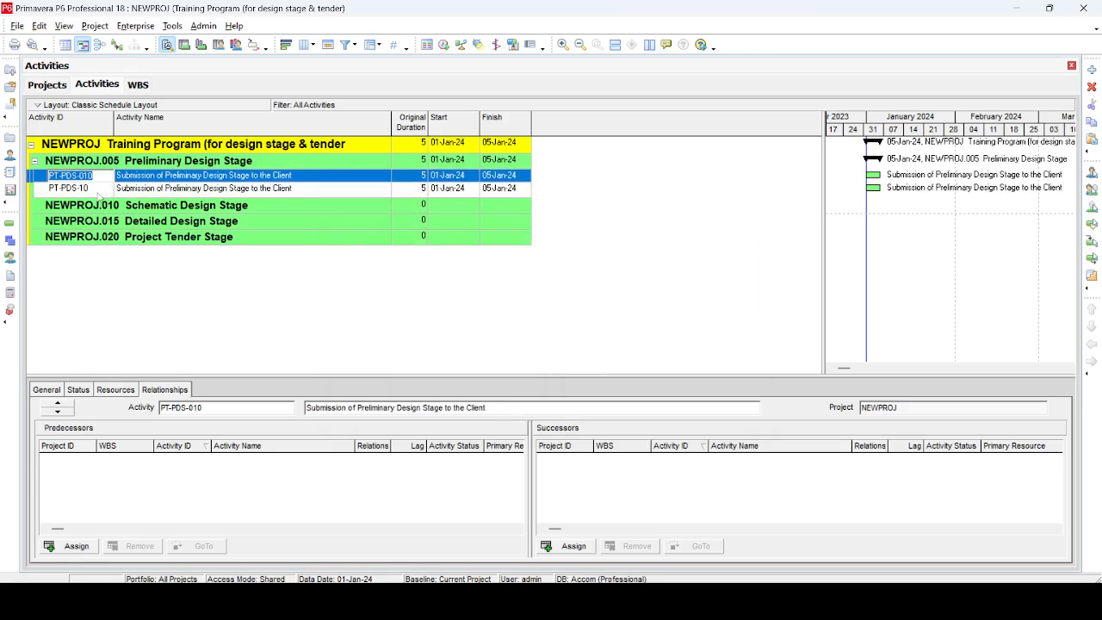
pyautogui.doubleClick(98, 192)
pyautogui.hotkey('ctrl', 'v')
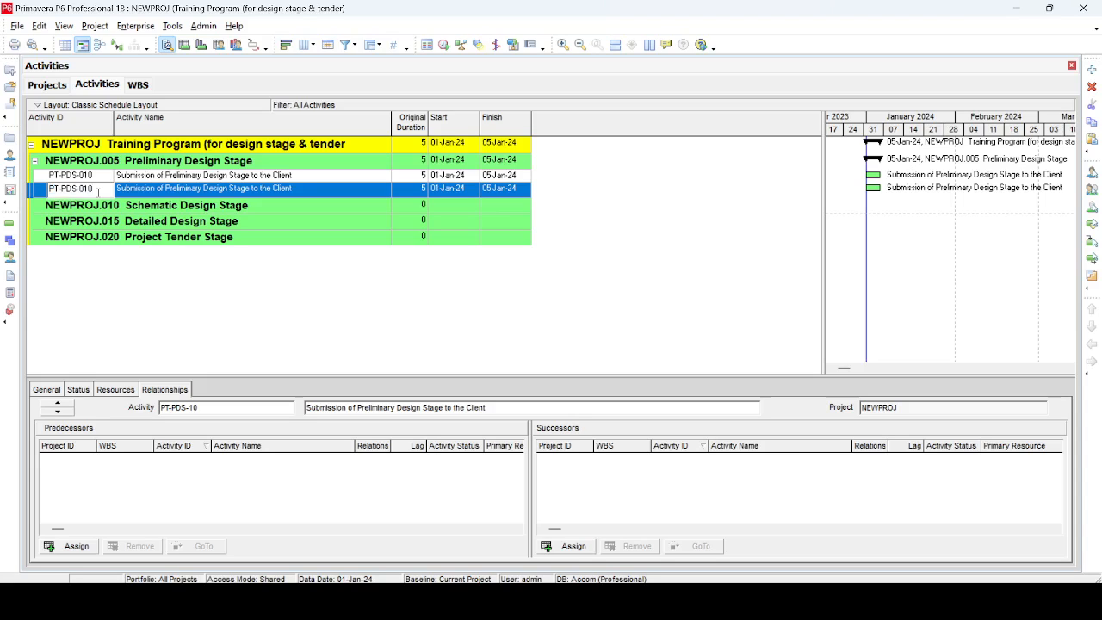
pyautogui.press('BackSpace')
pyautogui.press('BackSpace')
pyautogui.write('20')
pyautogui.press('Return')
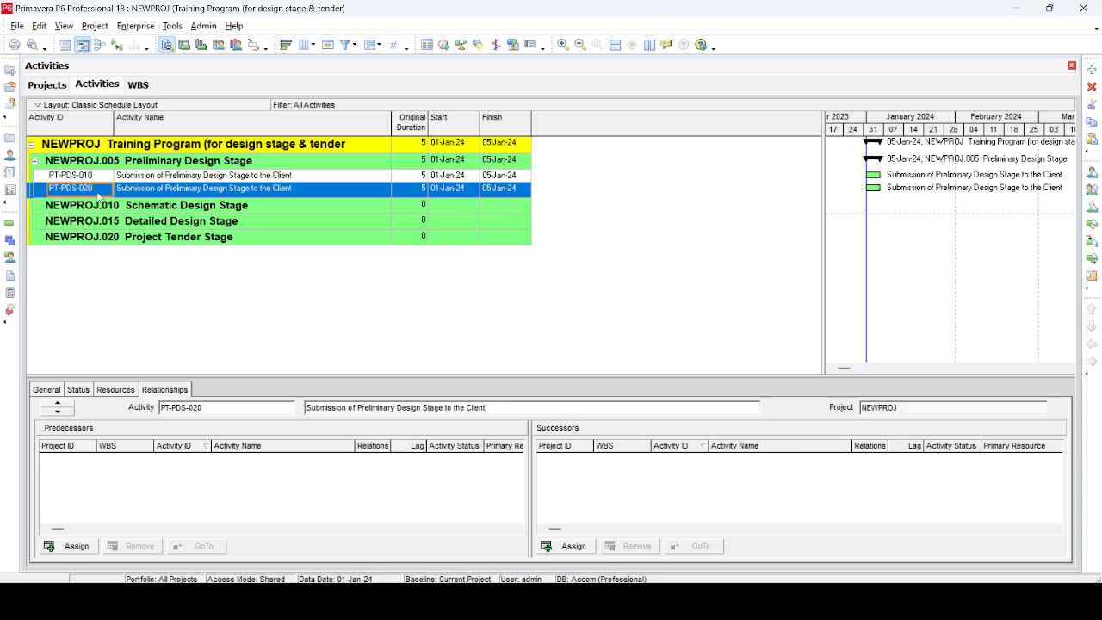
# Rename activity PT-PDS-020 to "Client Review and Comments on Preliminary Design"
pyautogui.doubleClick(163, 195)
pyautogui.write('C')
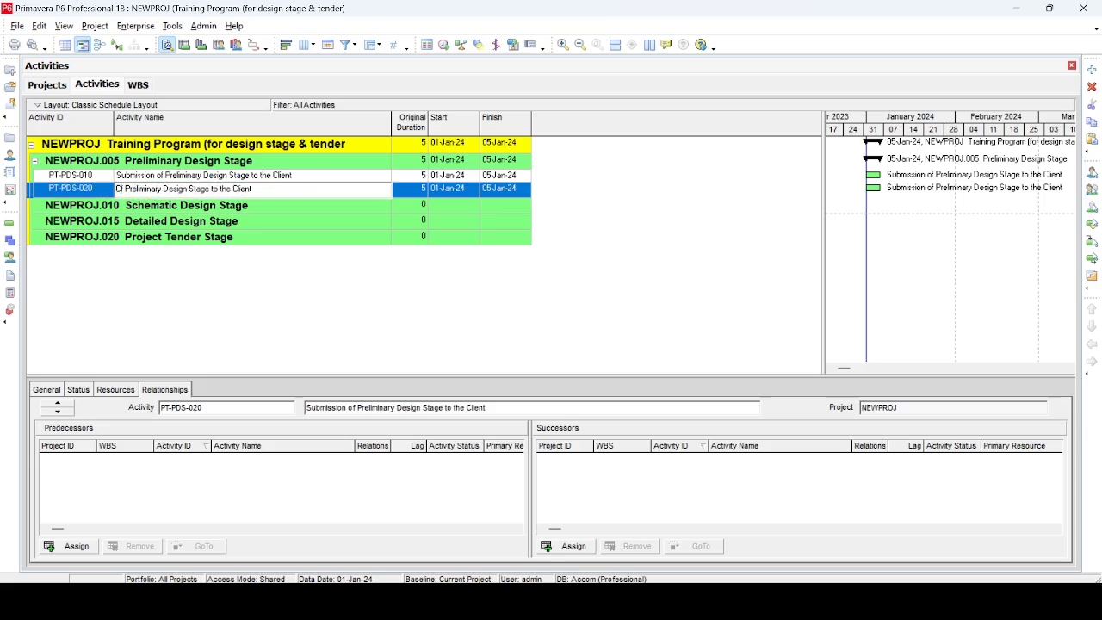
pyautogui.write('lient Revi')
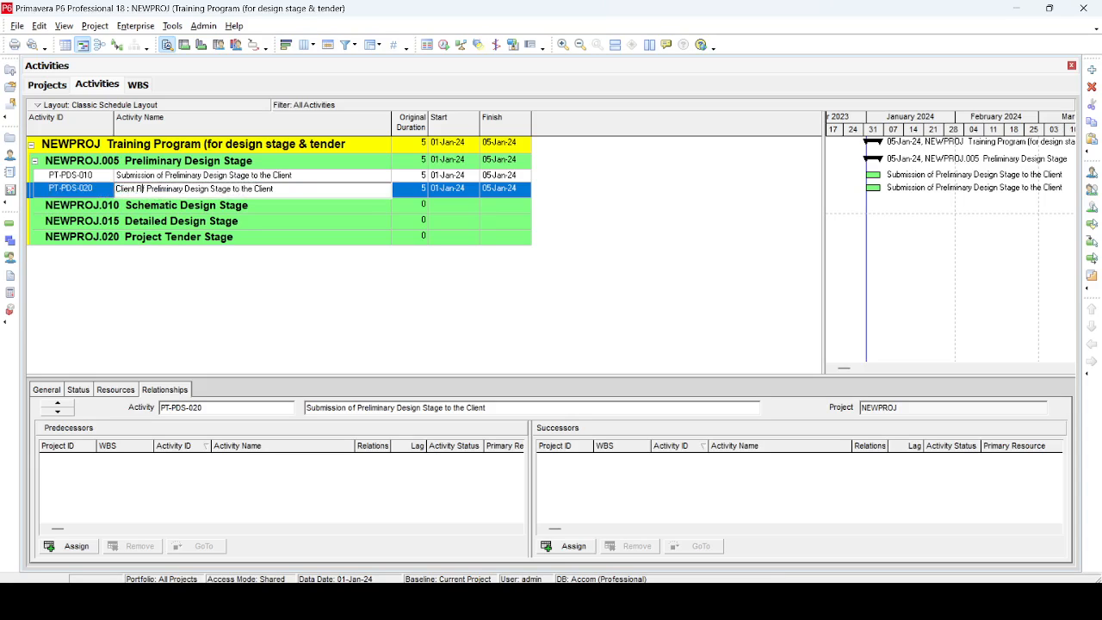
pyautogui.write('ew and Commen')
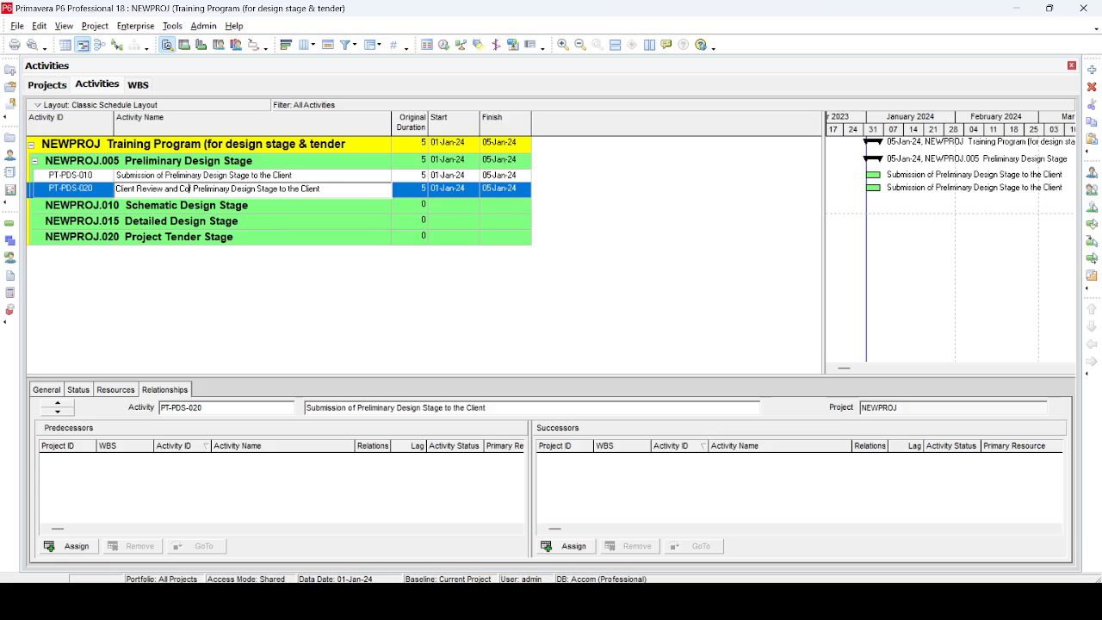
pyautogui.write('ts on')
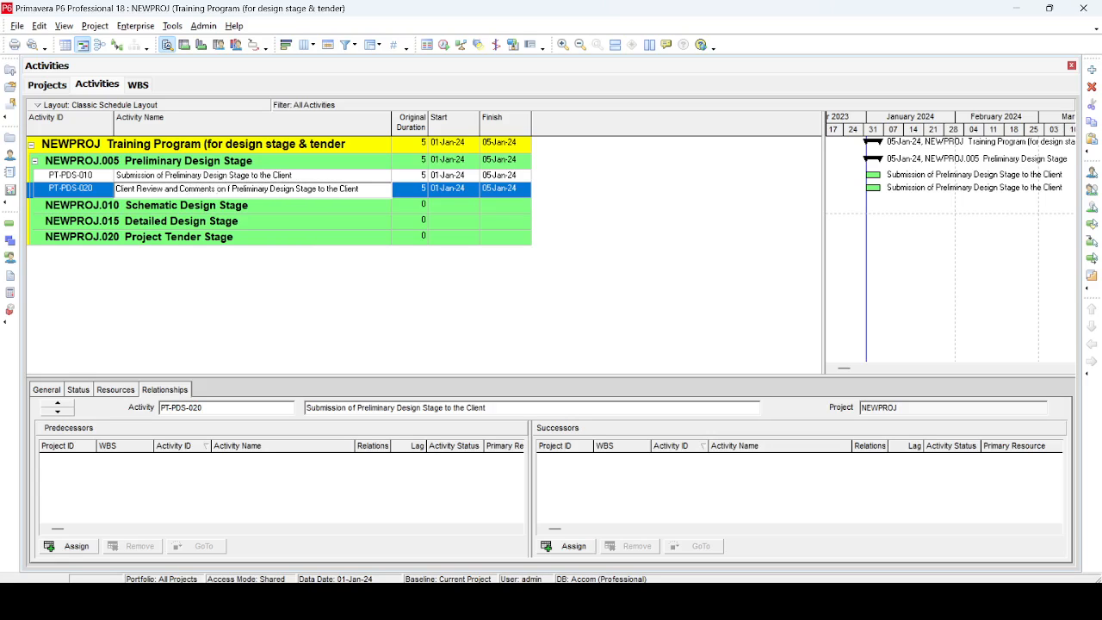
pyautogui.press('Delete')
pyautogui.press('Delete')
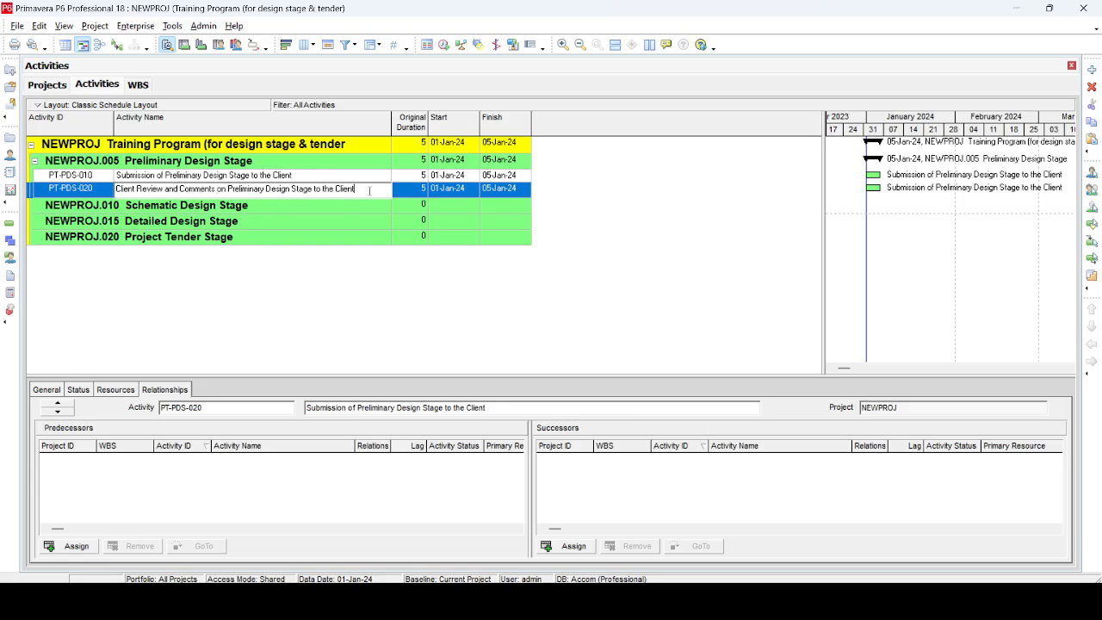
pyautogui.press('BackSpace')
pyautogui.press('BackSpace')
pyautogui.press('BackSpace')
pyautogui.press('BackSpace')
pyautogui.press('BackSpace')
pyautogui.press('BackSpace')
pyautogui.press('BackSpace')
pyautogui.press('BackSpace')
pyautogui.press('BackSpace')
pyautogui.press('BackSpace')
pyautogui.press('BackSpace')
pyautogui.press('BackSpace')
pyautogui.press('BackSpace')
pyautogui.press('BackSpace')
pyautogui.press('BackSpace')
pyautogui.press('BackSpace')
pyautogui.press('BackSpace')
pyautogui.press('BackSpace')
pyautogui.press('BackSpace')
pyautogui.press('Return')
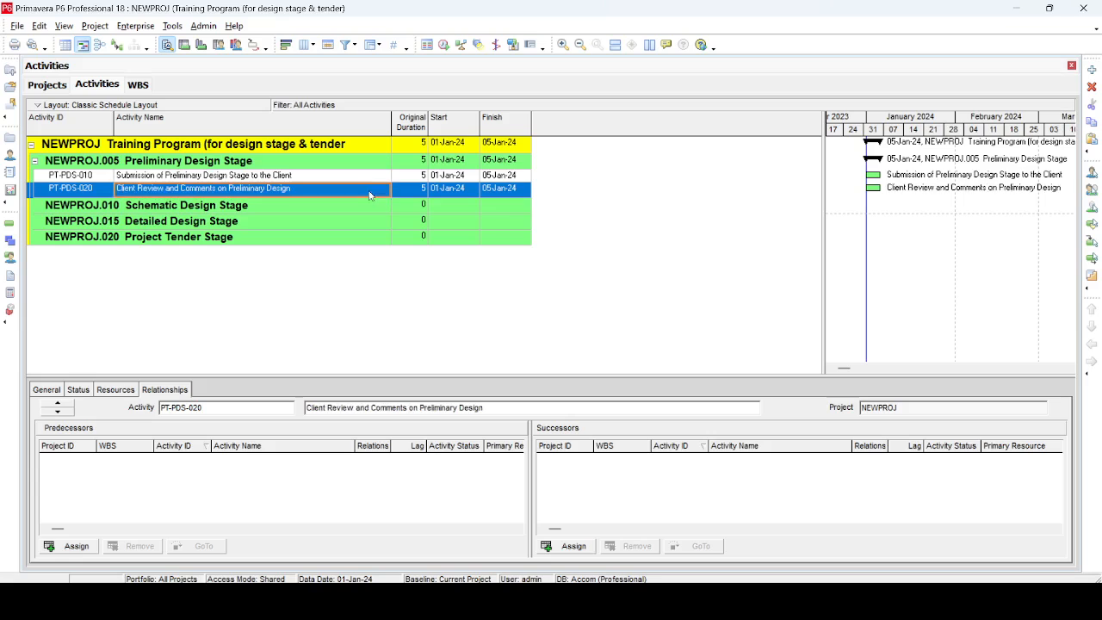
# Duplicate activity PT-PDS-020 and set the copy's activity ID to PT-PDS-030
pyautogui.click(1091, 122)
pyautogui.click(1091, 140)
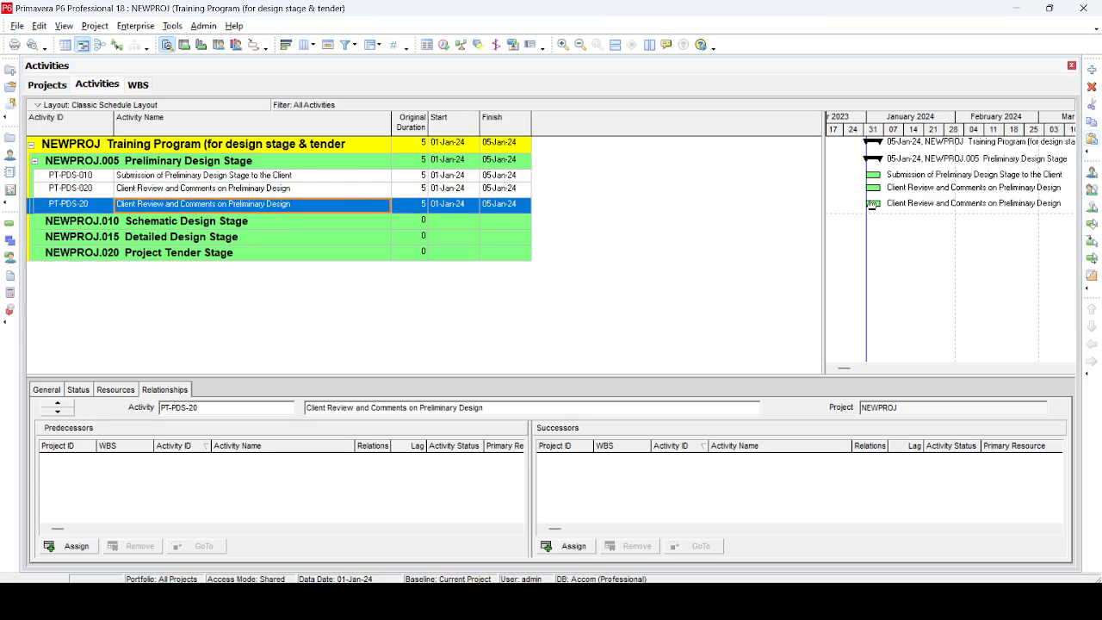
pyautogui.click(86, 204)
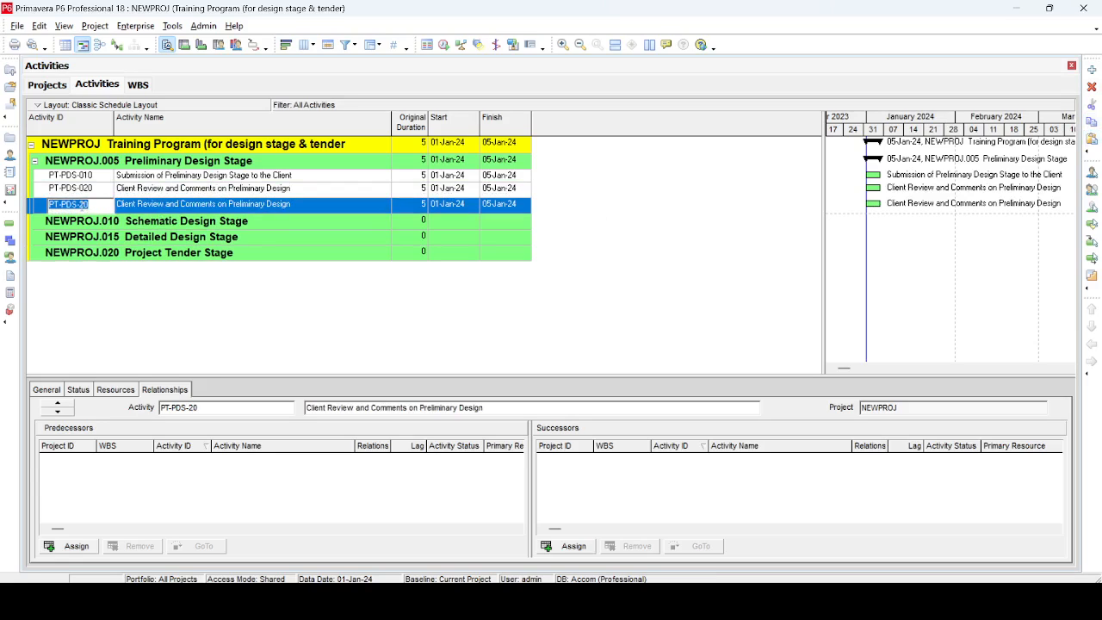
pyautogui.moveTo(79, 206); pyautogui.dragTo(106, 206)
pyautogui.write('030')
pyautogui.press('Return')
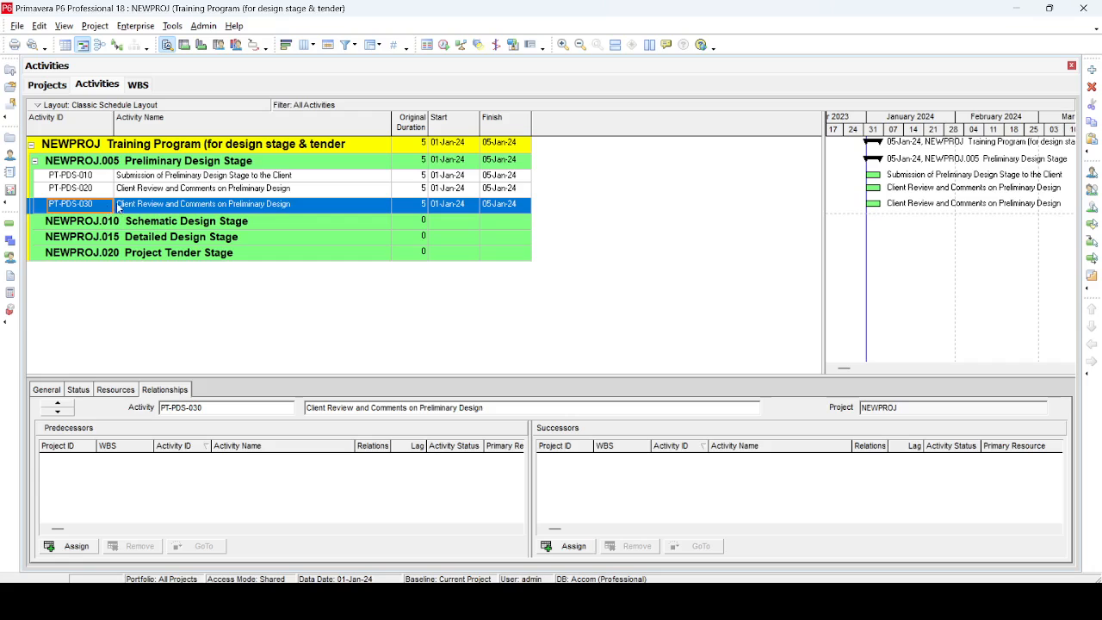
# Rename activity PT-PDS-030 to "Submission of Rev Preliminary Design Stage to the Client", reusing the name of PT-PDS-010
pyautogui.doubleClick(294, 175)
pyautogui.hotkey('ctrl', 'c')
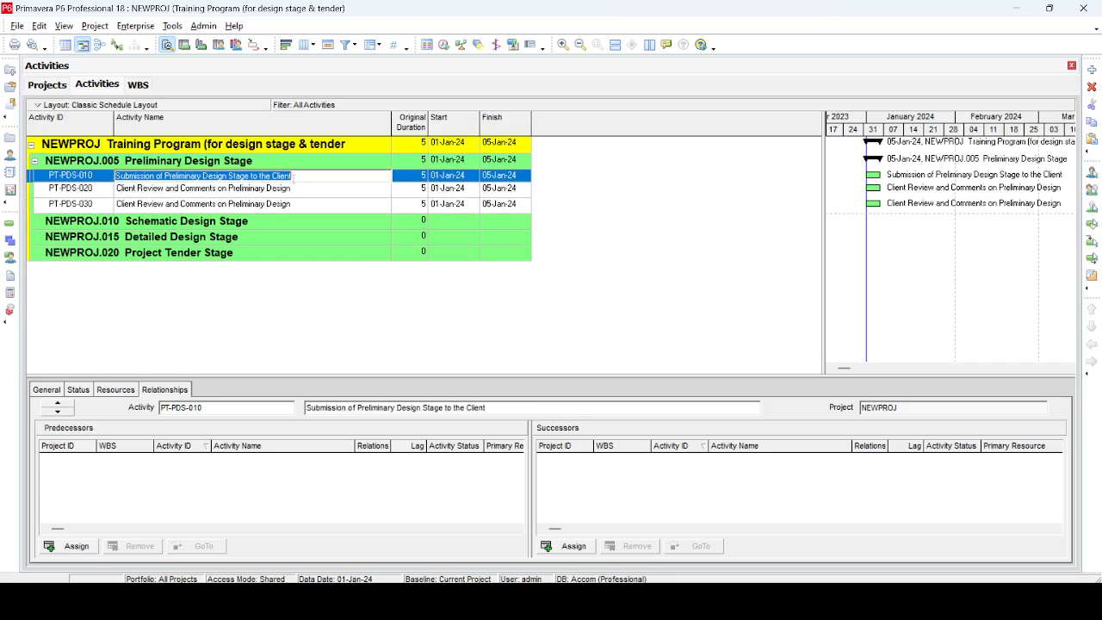
pyautogui.doubleClick(296, 205)
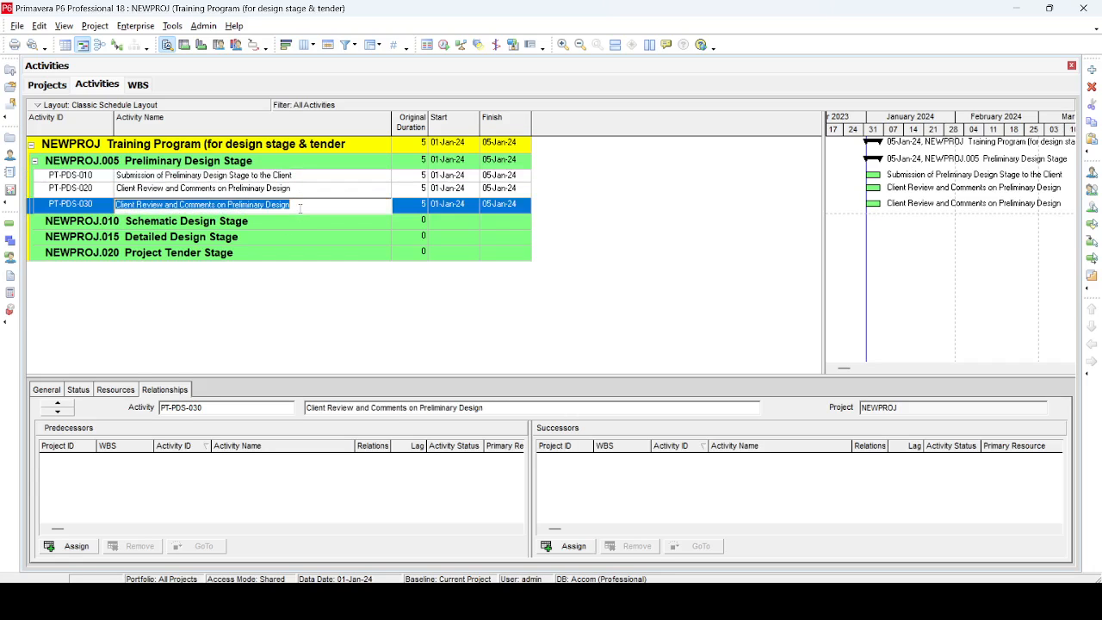
pyautogui.hotkey('ctrl', 'v')
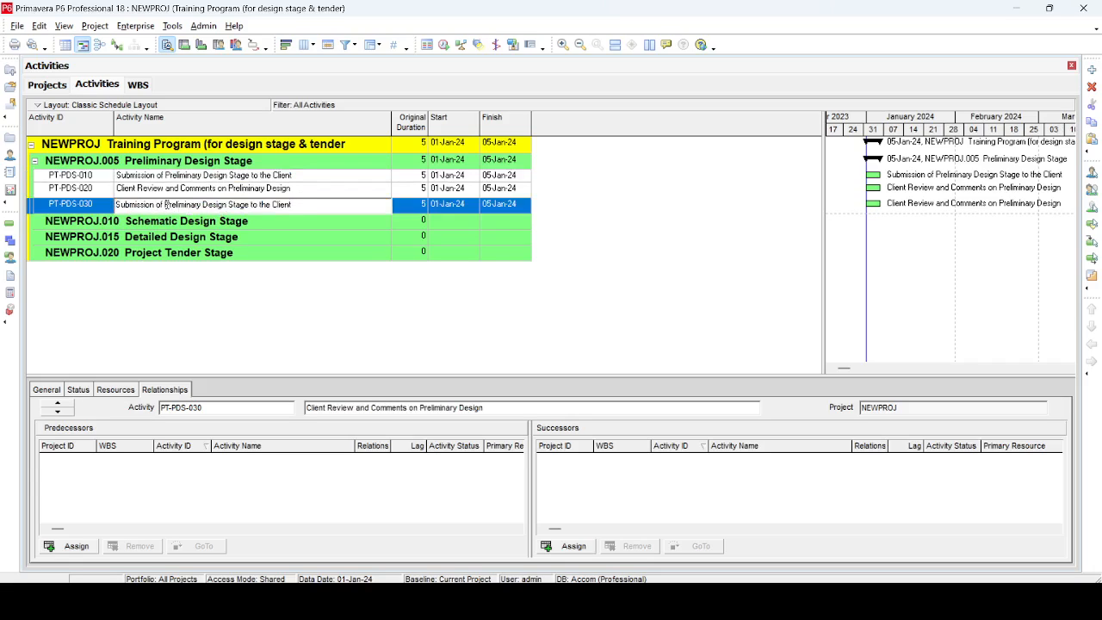
pyautogui.click(166, 205)
pyautogui.write('Rev')
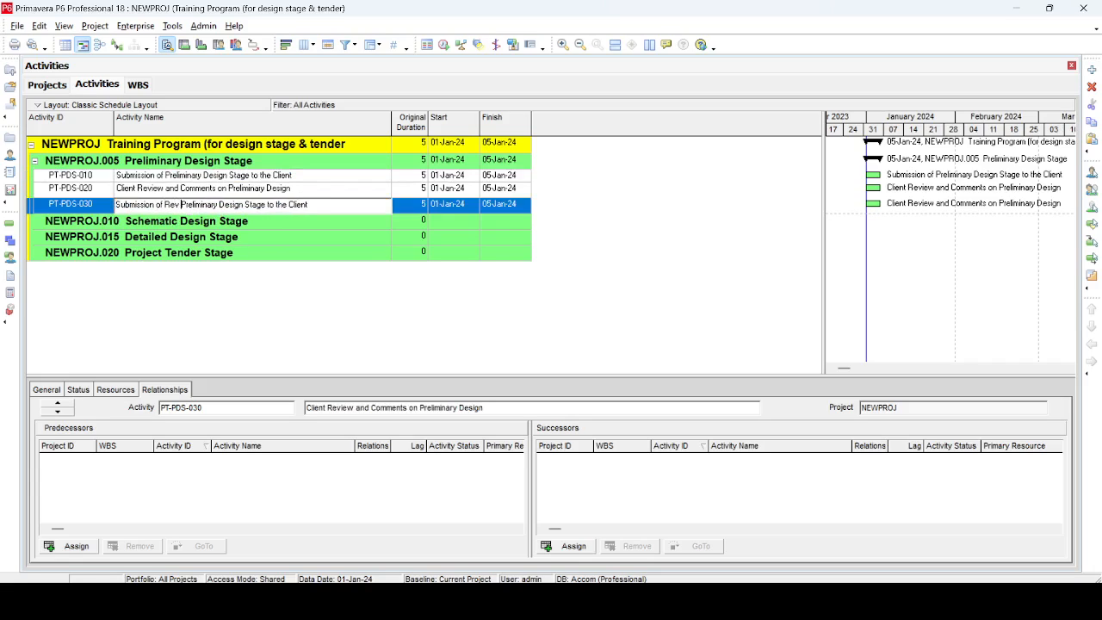
pyautogui.press('Return')
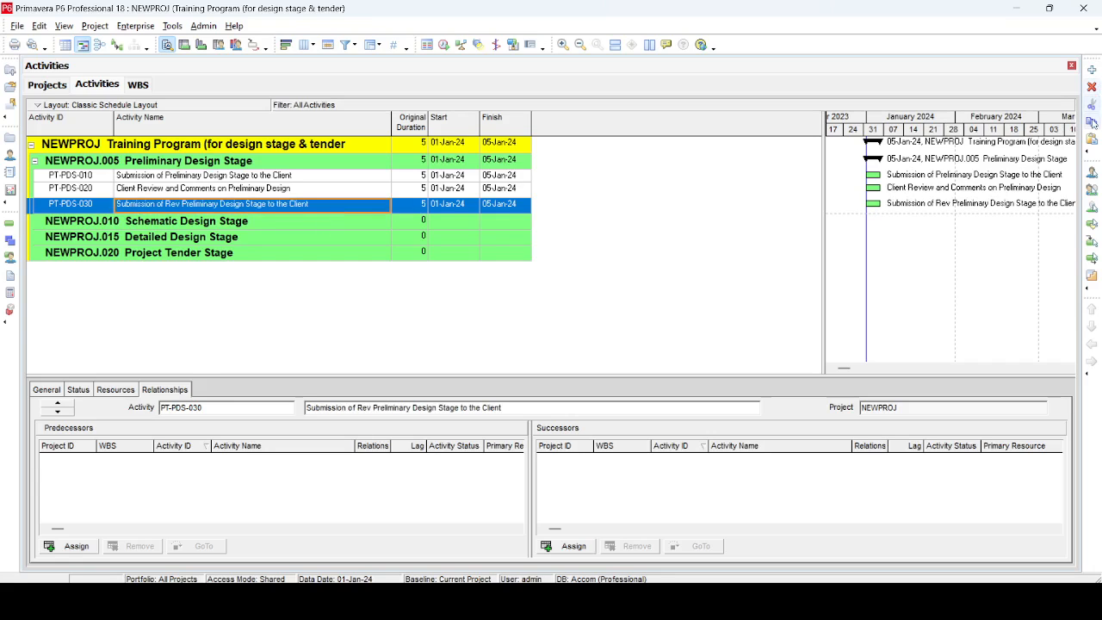
# Duplicate activity PT-PDS-030 and set the copy's activity ID to PT-PDS-040
pyautogui.click(1092, 138)
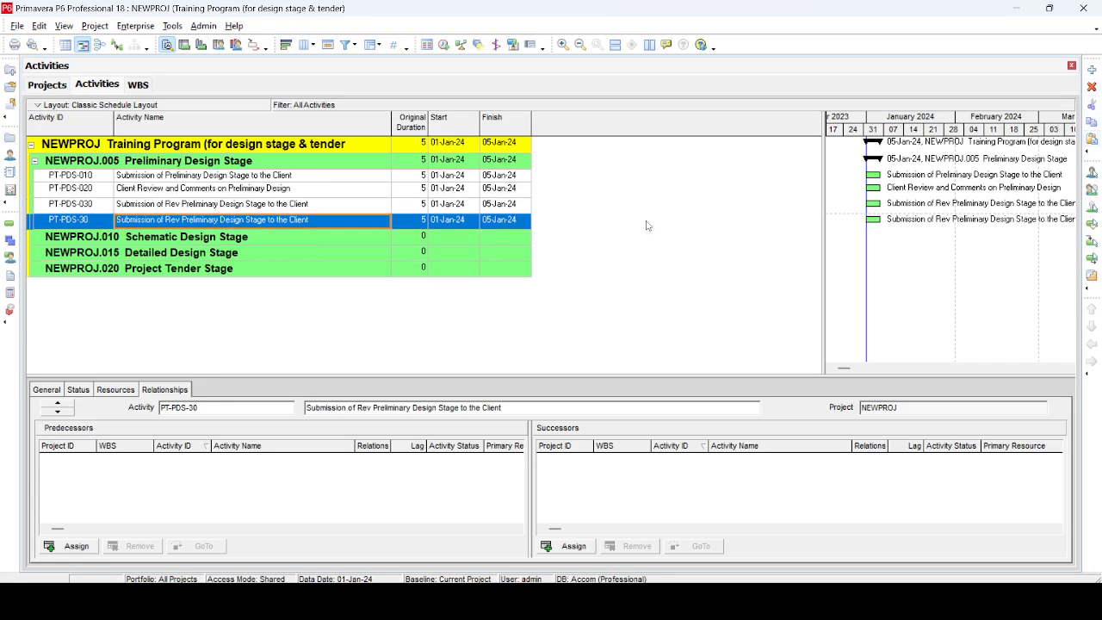
pyautogui.click(86, 221)
pyautogui.press('BackSpace')
pyautogui.press('BackSpace')
pyautogui.write('04')
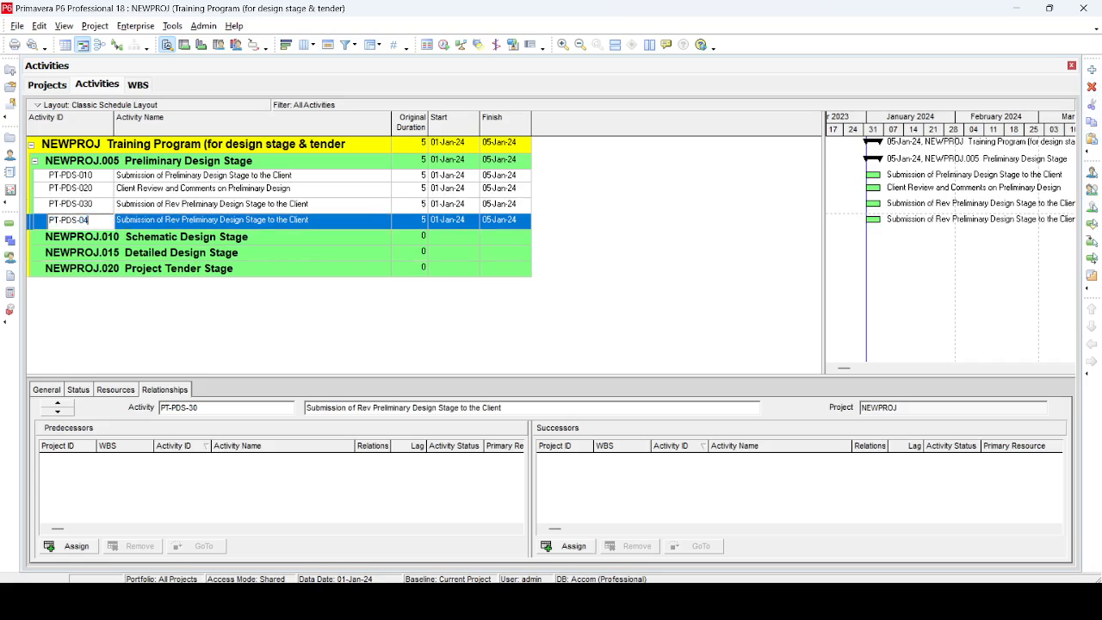
pyautogui.write('0')
pyautogui.press('Return')
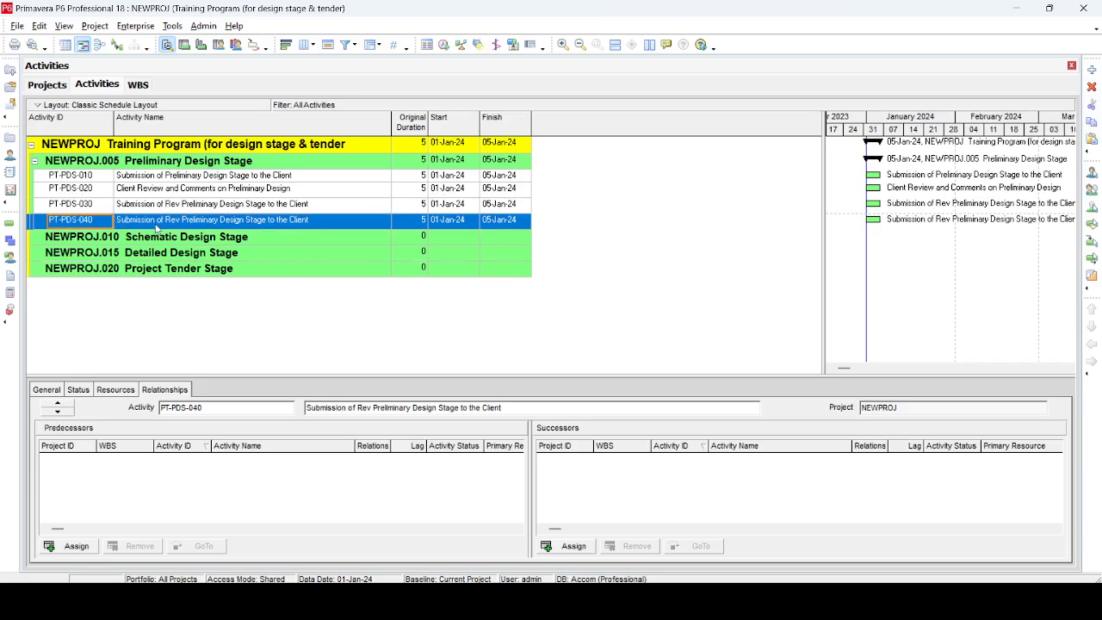
# Rename activity PT-PDS-040 to "Client approval on Preliminary Design Stage"
pyautogui.click(155, 226)
pyautogui.doubleClick(156, 225)
pyautogui.write('C')
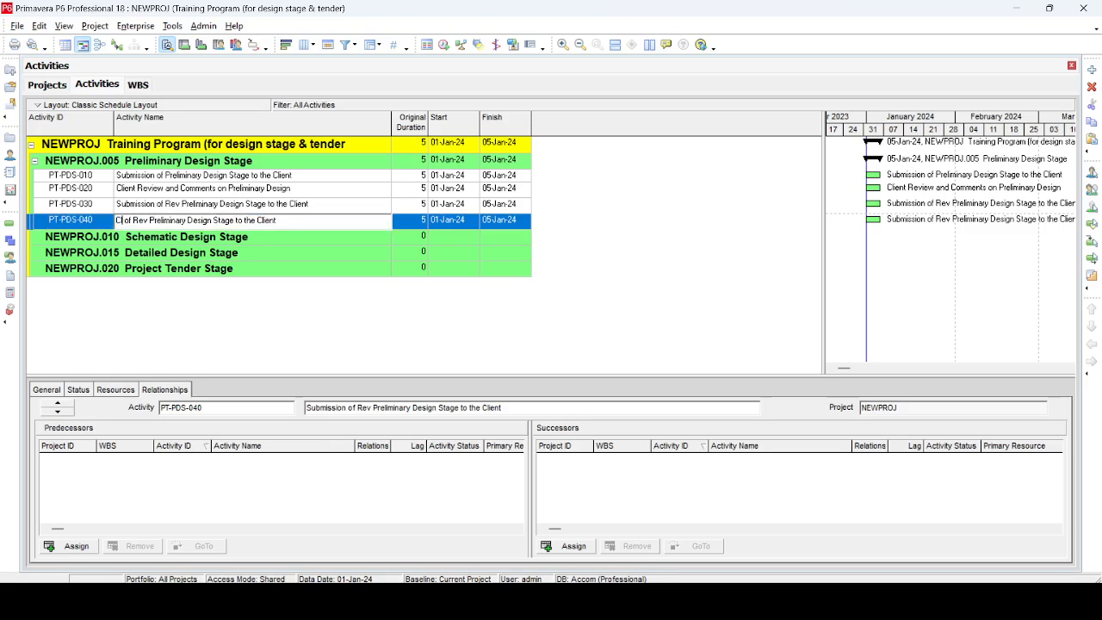
pyautogui.write('lient ap')
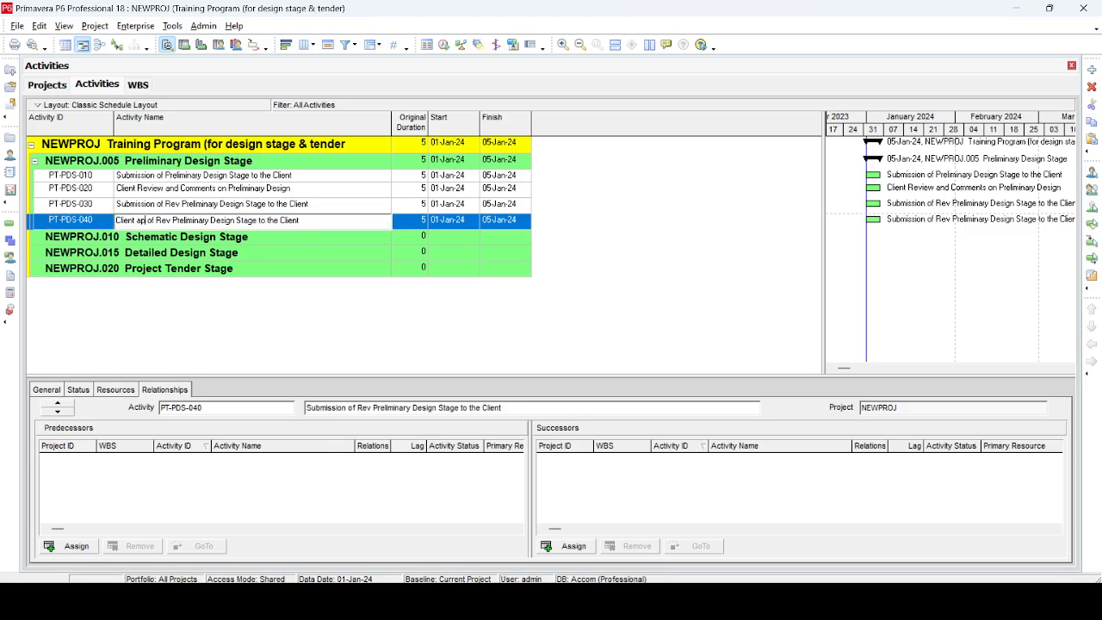
pyautogui.write('proval on')
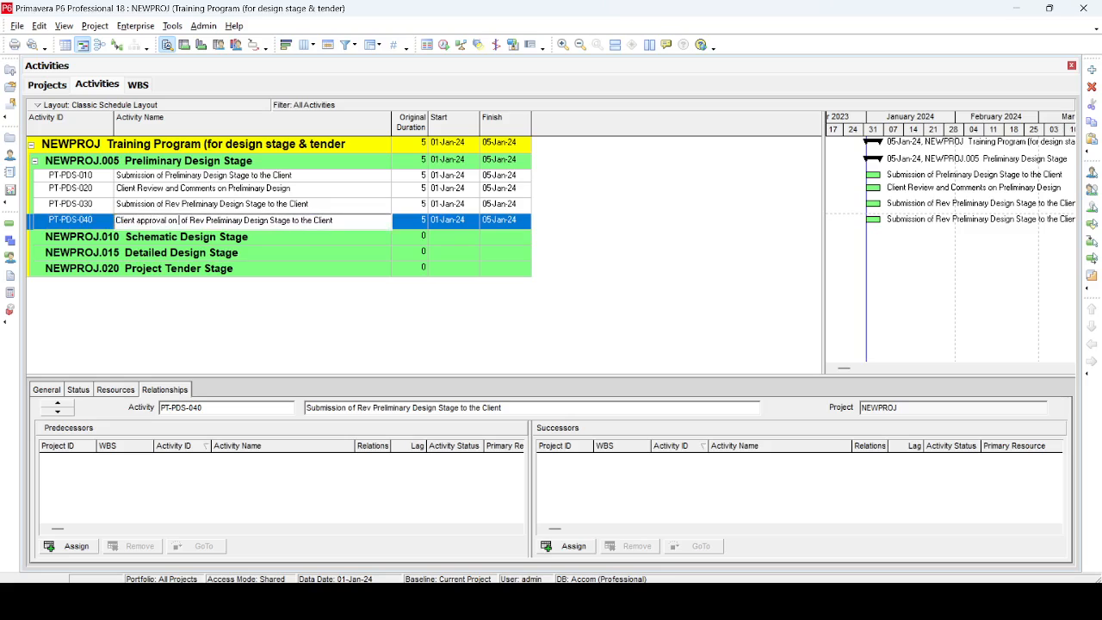
pyautogui.press('Delete')
pyautogui.press('Delete')
pyautogui.press('Delete')
pyautogui.press('Delete')
pyautogui.press('Delete')
pyautogui.press('Delete')
pyautogui.press('Delete')
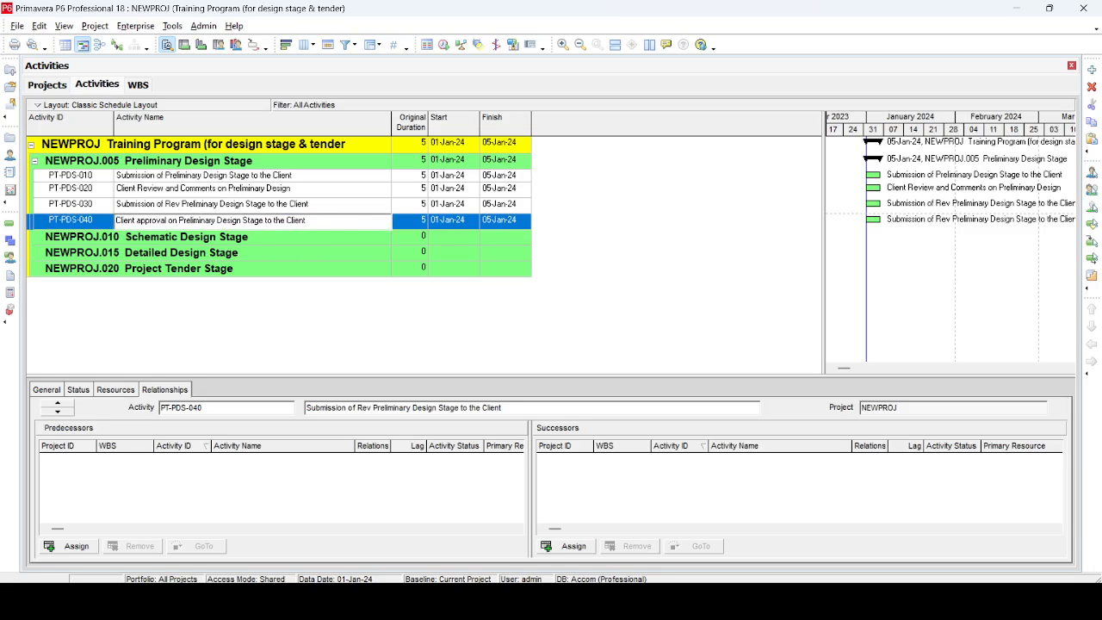
pyautogui.press('BackSpace')
pyautogui.press('BackSpace')
pyautogui.press('BackSpace')
pyautogui.press('BackSpace')
pyautogui.press('BackSpace')
pyautogui.press('BackSpace')
pyautogui.press('BackSpace')
pyautogui.press('BackSpace')
pyautogui.press('Return')
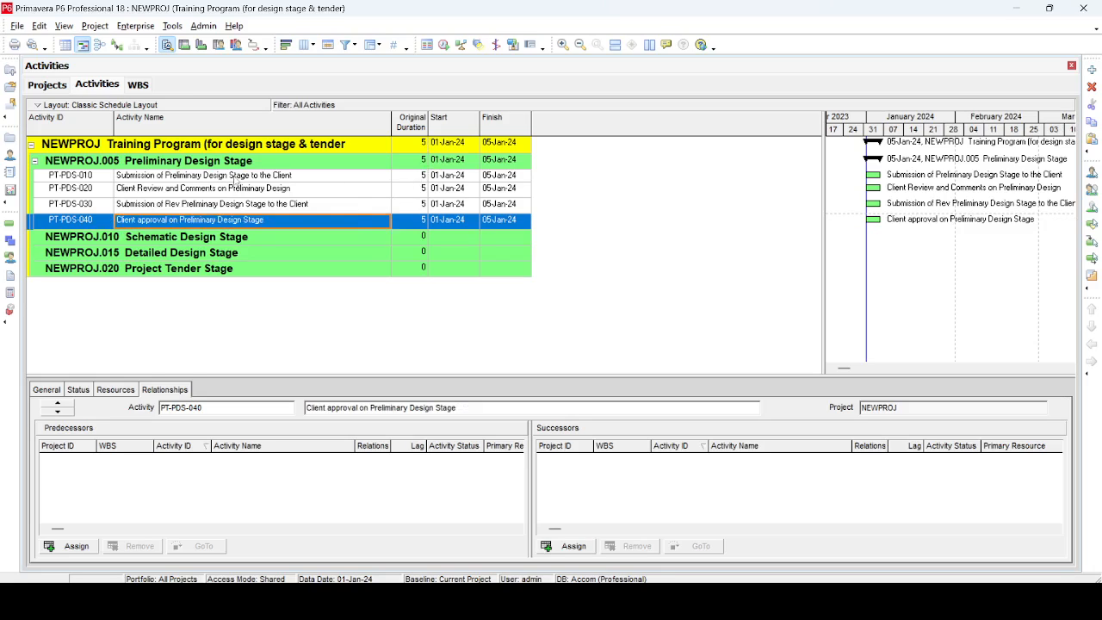
# Set the original durations to 7 for PT-PDS-010, 2 for PT-PDS-020 and 1 for PT-PDS-040
pyautogui.click(418, 178)
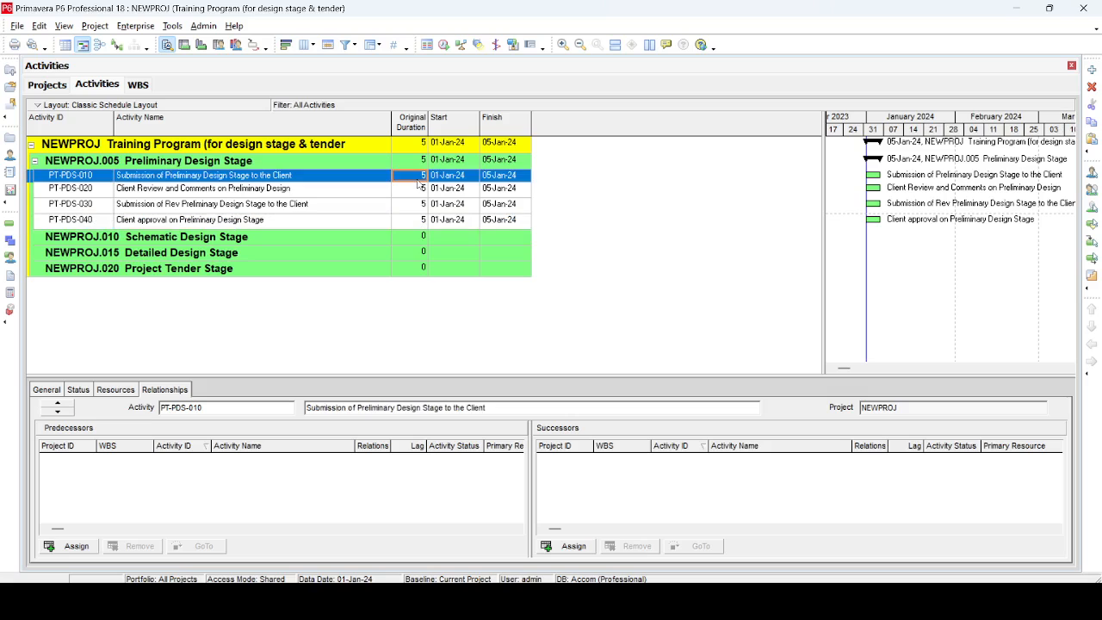
pyautogui.write('7')
pyautogui.press('Return')
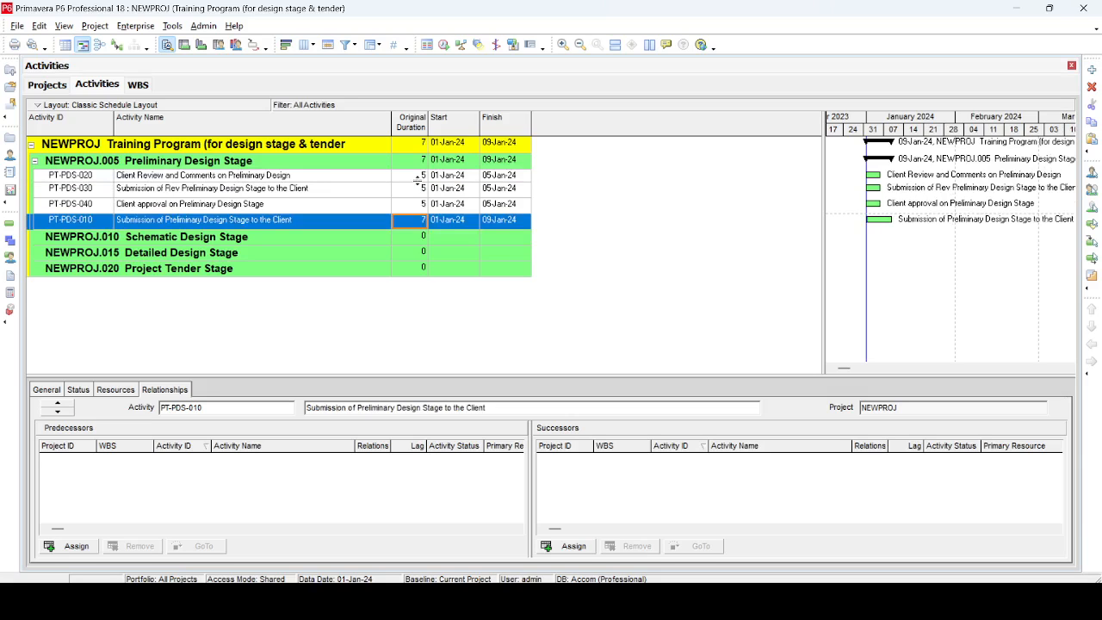
pyautogui.click(423, 176)
pyautogui.write('2')
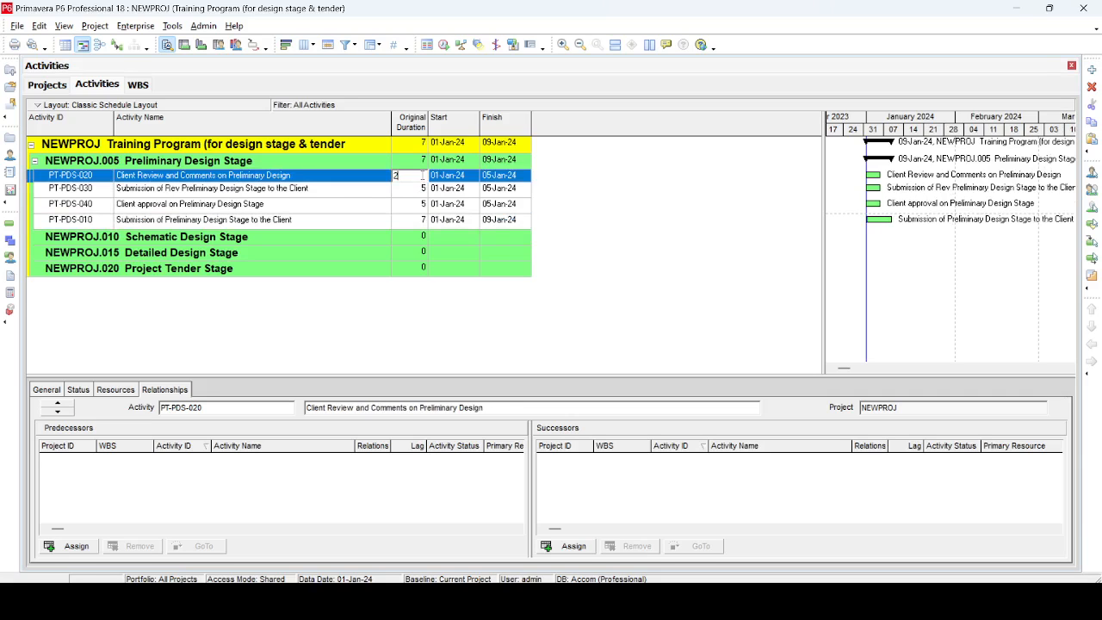
pyautogui.press('Return')
pyautogui.click(423, 177)
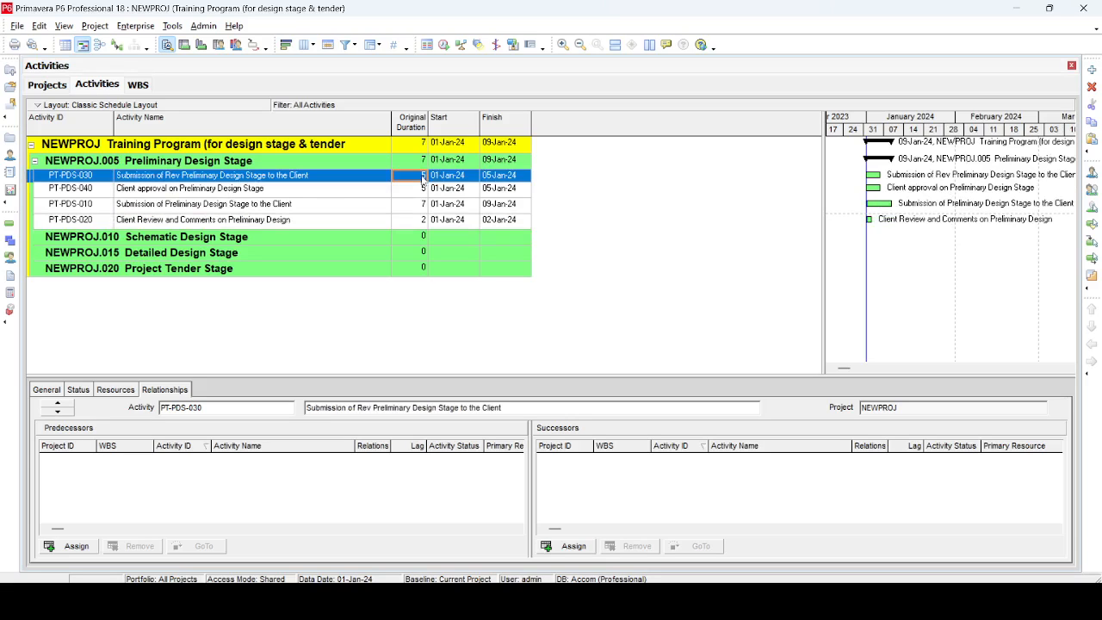
pyautogui.click(422, 189)
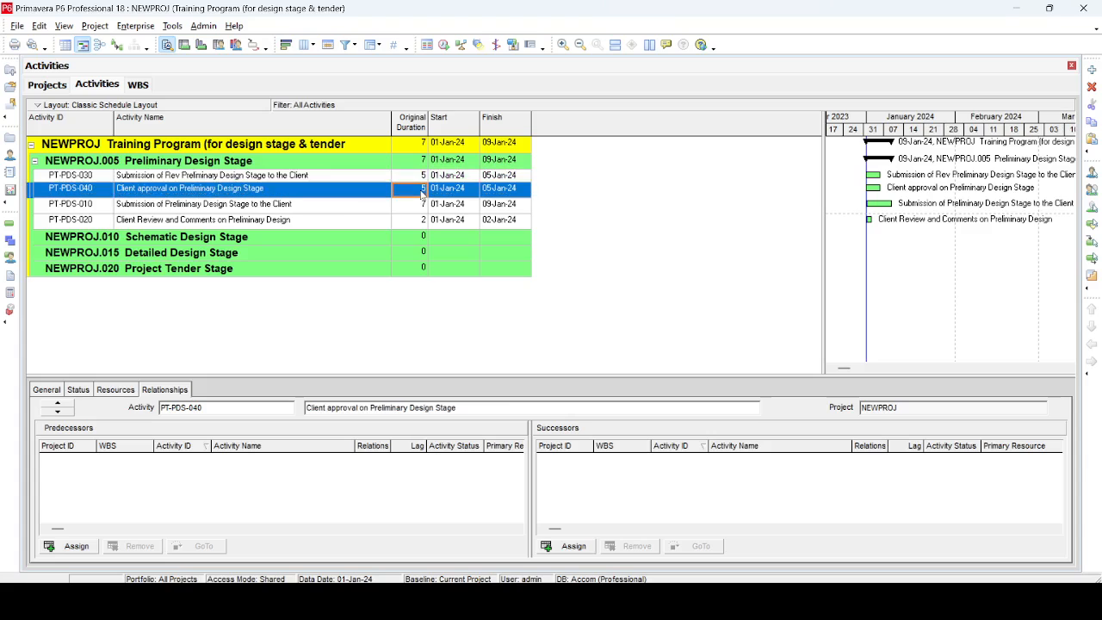
pyautogui.write('1')
pyautogui.press('Return')
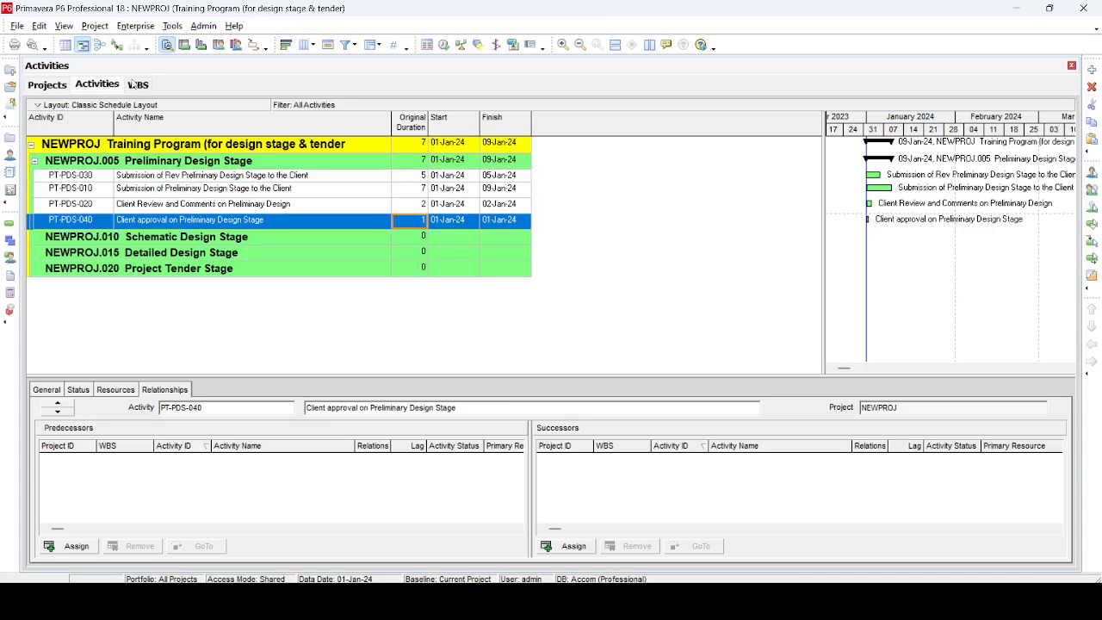
# Replace the Start and Total Float sort fields with Activity ID in ascending order and apply the sorting
pyautogui.click(370, 46)
pyautogui.click(762, 277)
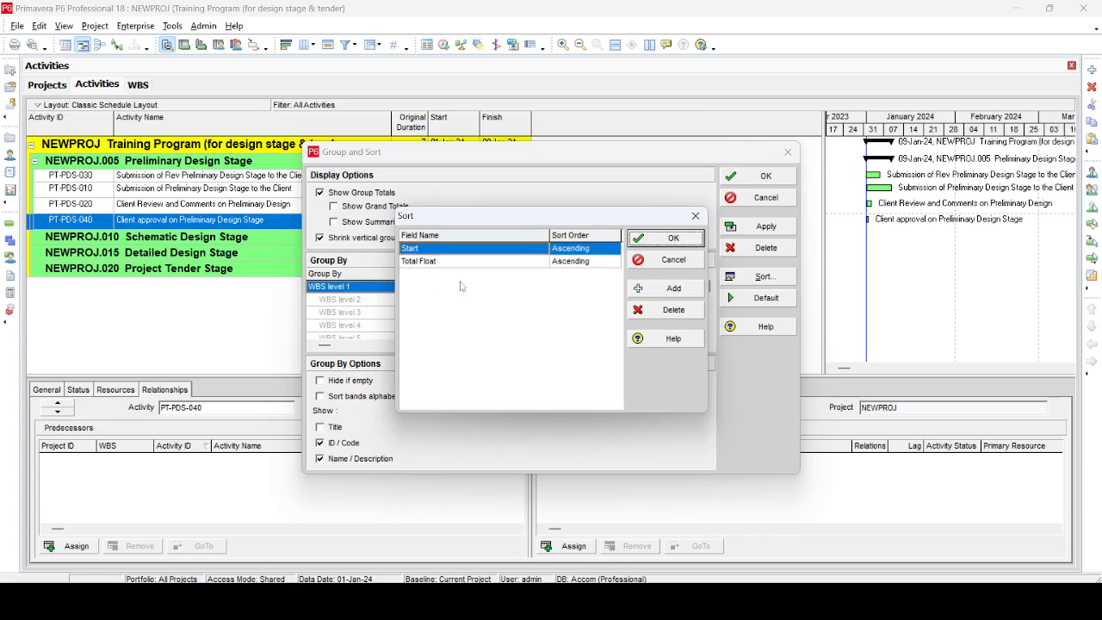
pyautogui.click(471, 261)
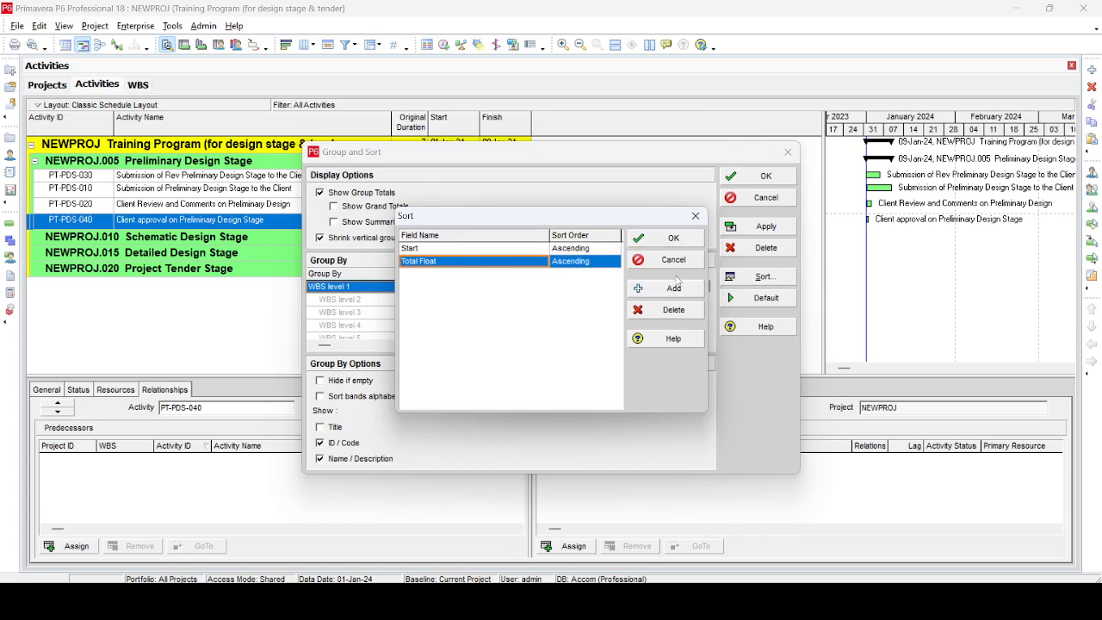
pyautogui.click(661, 310)
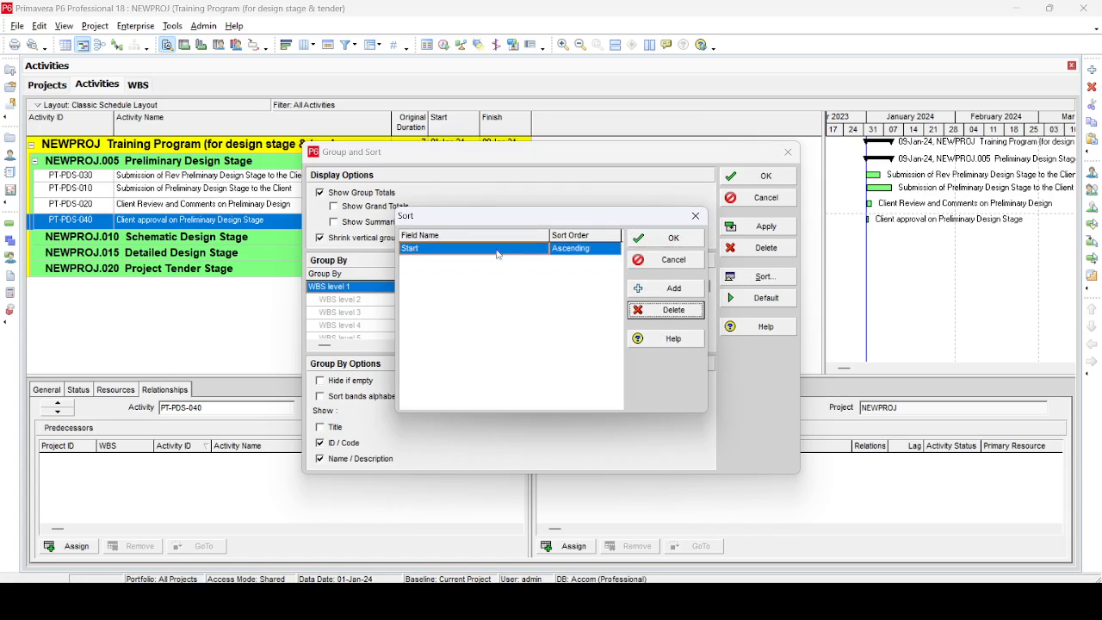
pyautogui.click(655, 311)
pyautogui.click(663, 286)
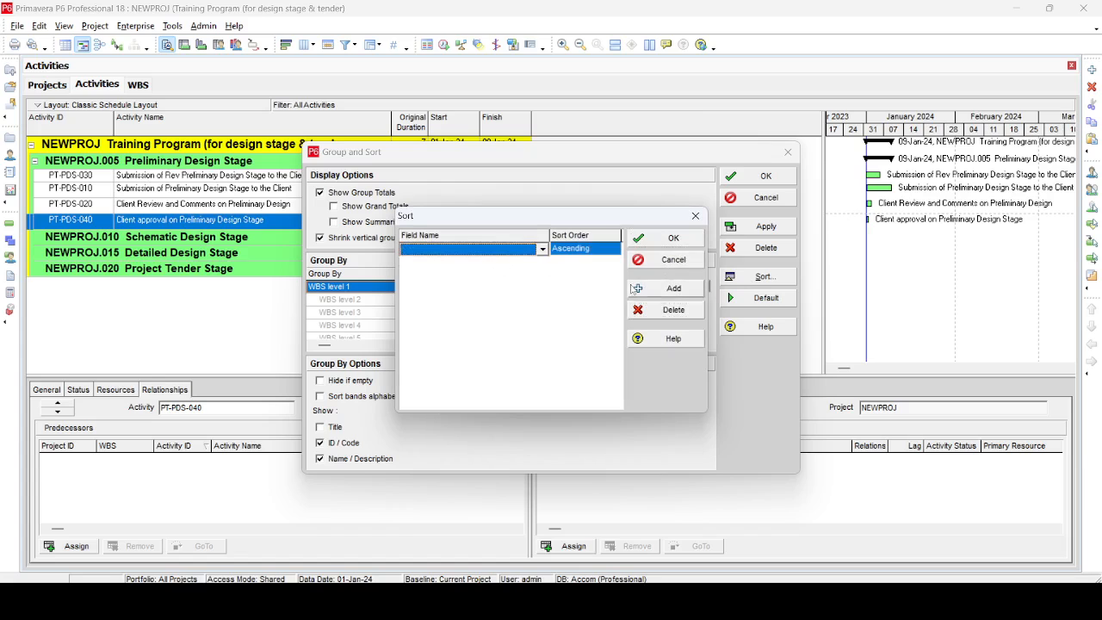
pyautogui.click(542, 251)
pyautogui.click(457, 324)
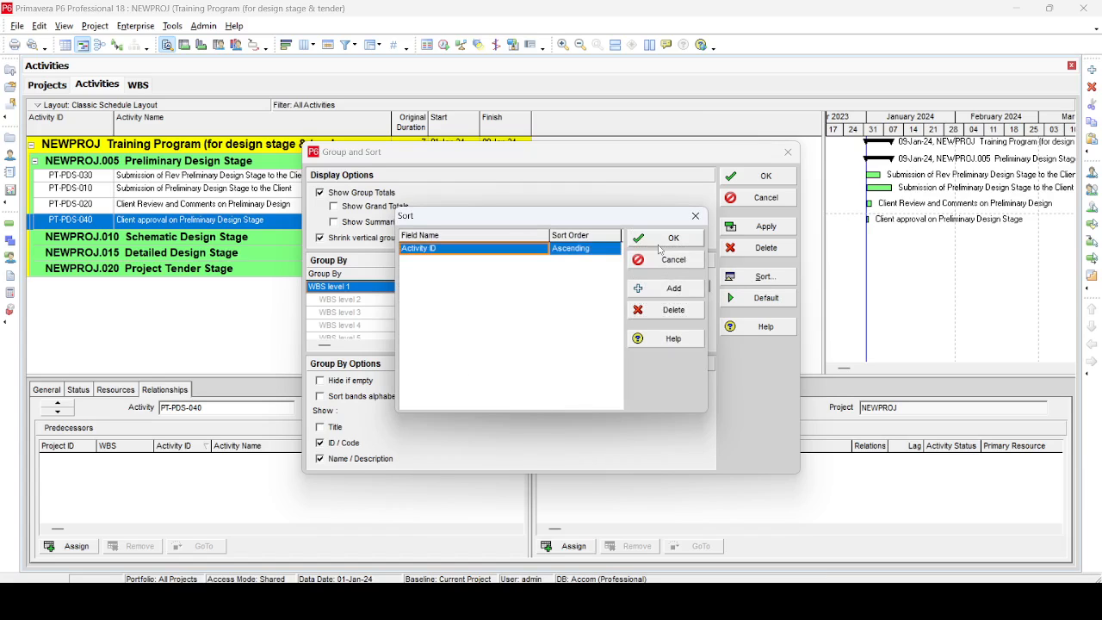
pyautogui.click(665, 241)
pyautogui.click(762, 226)
pyautogui.click(757, 176)
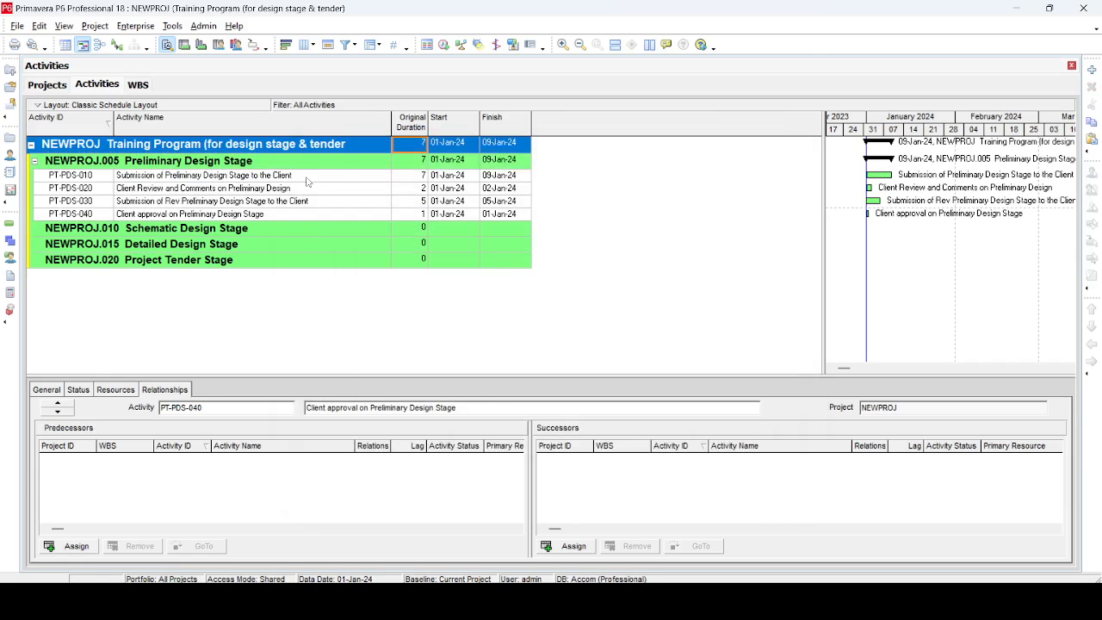
# Link the four Preliminary Design Stage activities, PT-PDS-010 to PT-PDS-040, in sequence and schedule the project
pyautogui.click(307, 178)
pyautogui.keyDown('shift'); pyautogui.click(294, 219); pyautogui.keyUp('shift')
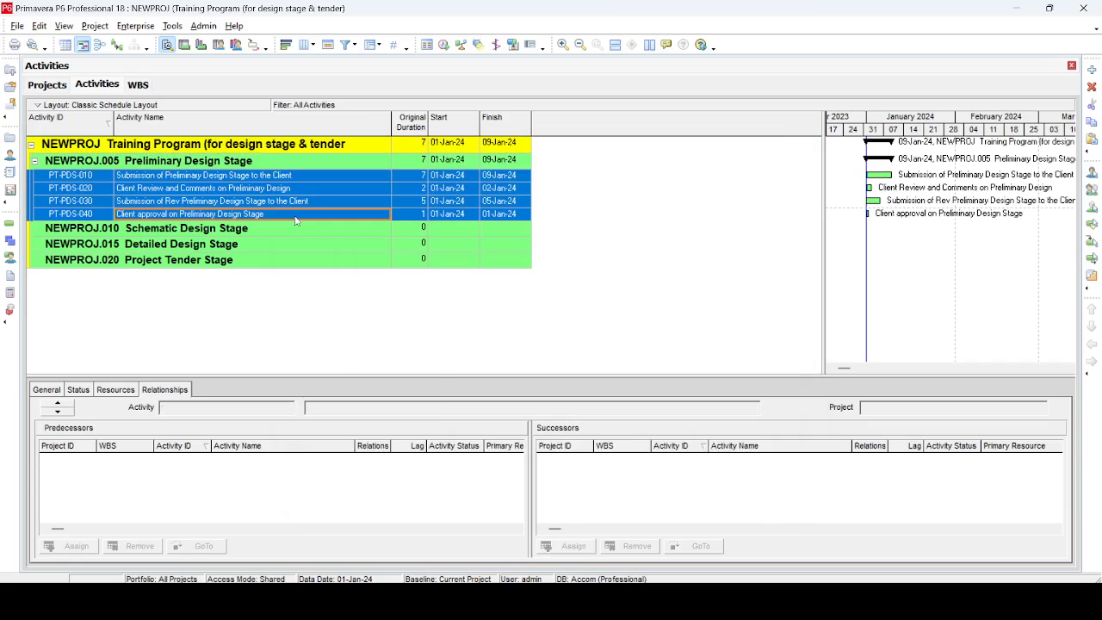
pyautogui.rightClick(295, 221)
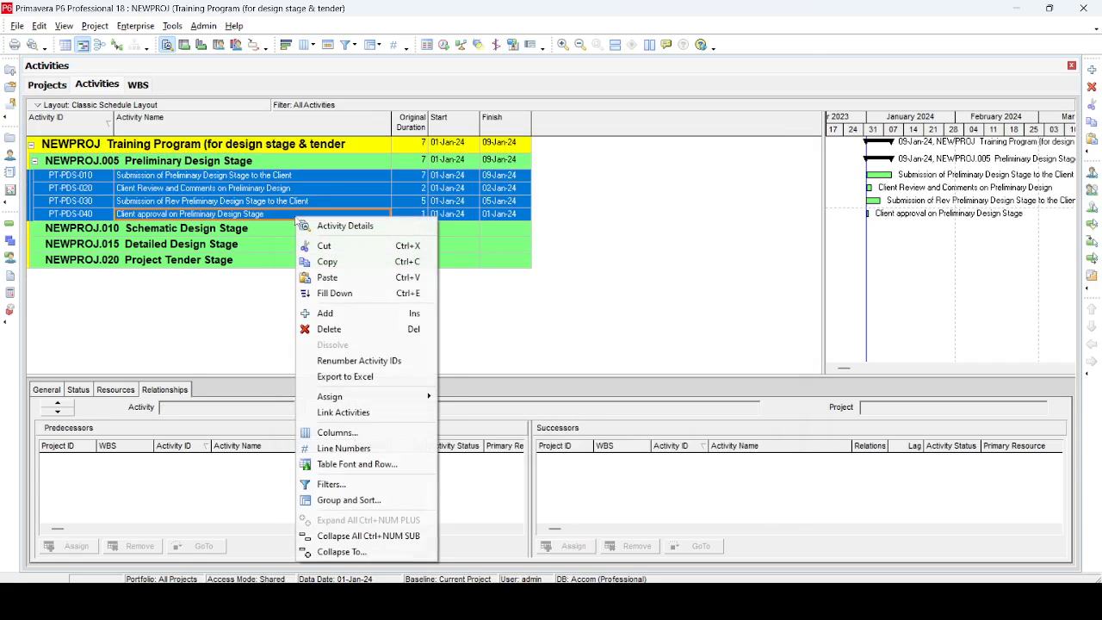
pyautogui.click(344, 412)
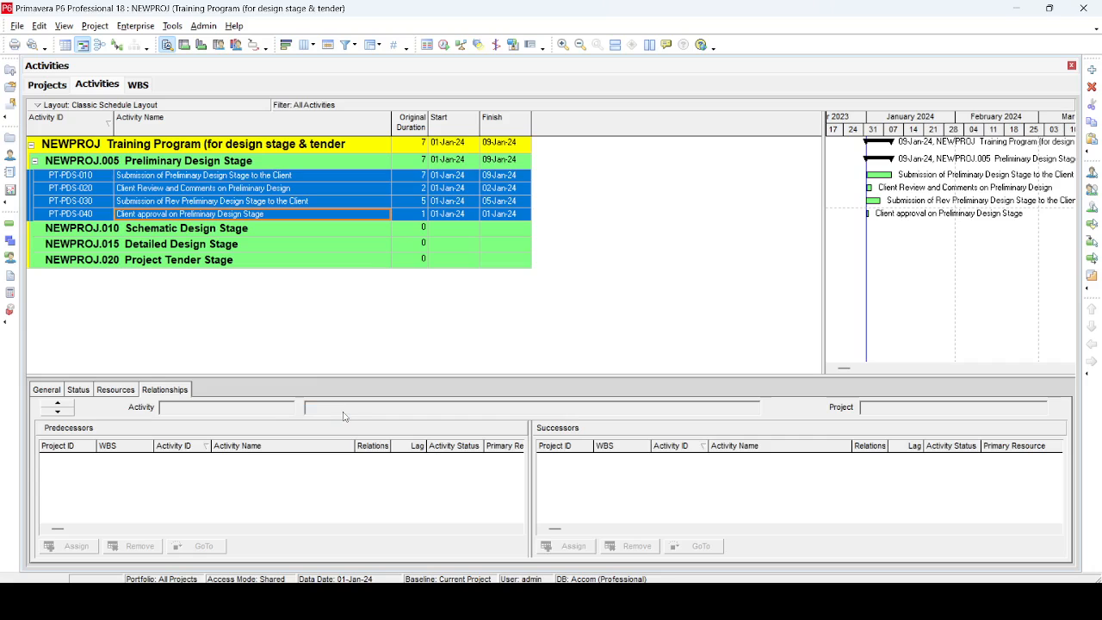
pyautogui.press('F9')
pyautogui.click(721, 247)
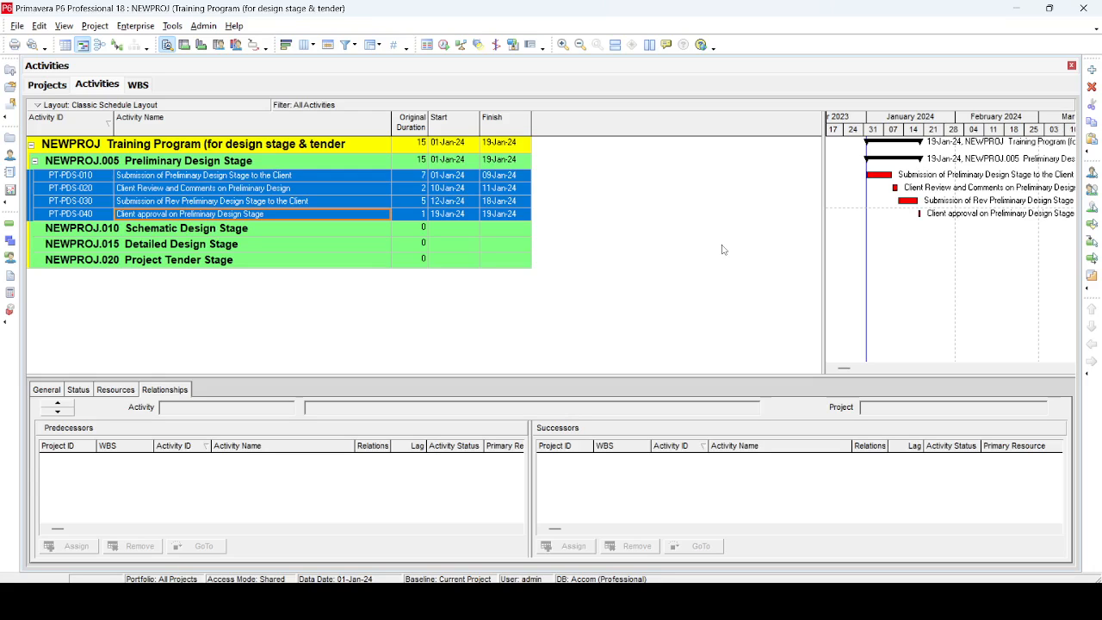
pyautogui.click(270, 175)
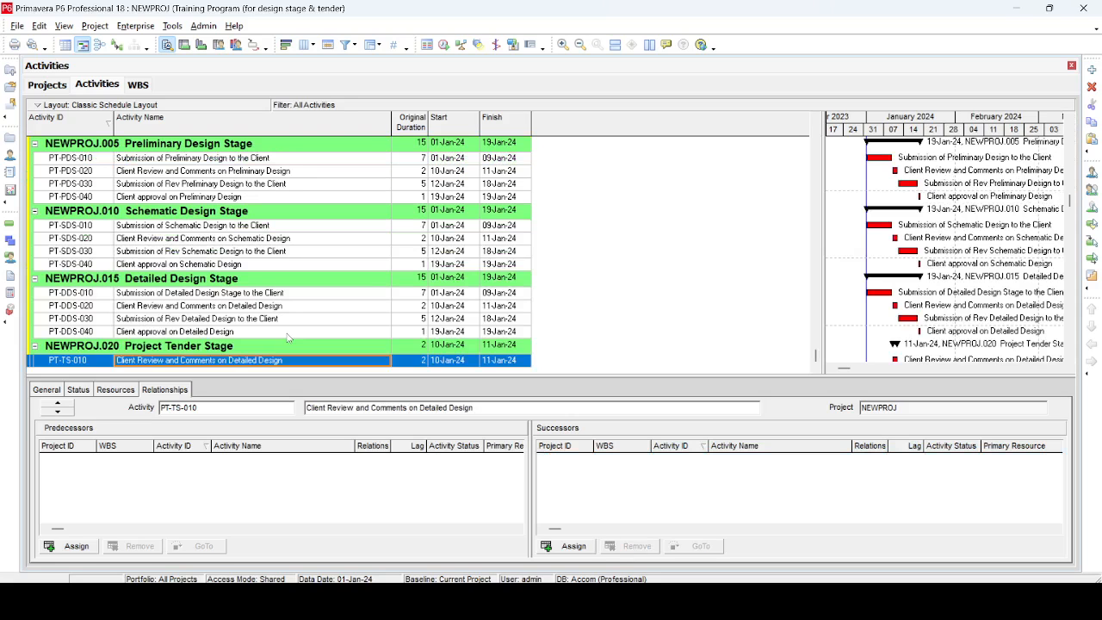
# Rename activity PT-TS-010 in the Project Tender Stage to "Release of Tender Documents to the Contractors"
pyautogui.scroll(1, 289, 337)
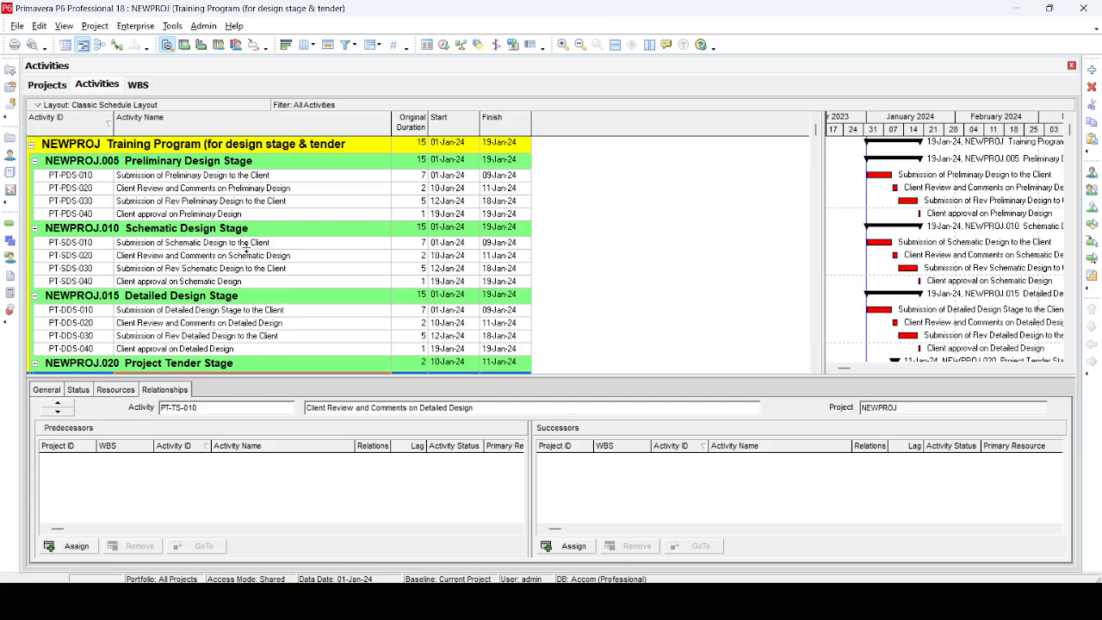
pyautogui.scroll(-1, 246, 249)
pyautogui.click(281, 361)
pyautogui.press('BackSpace')
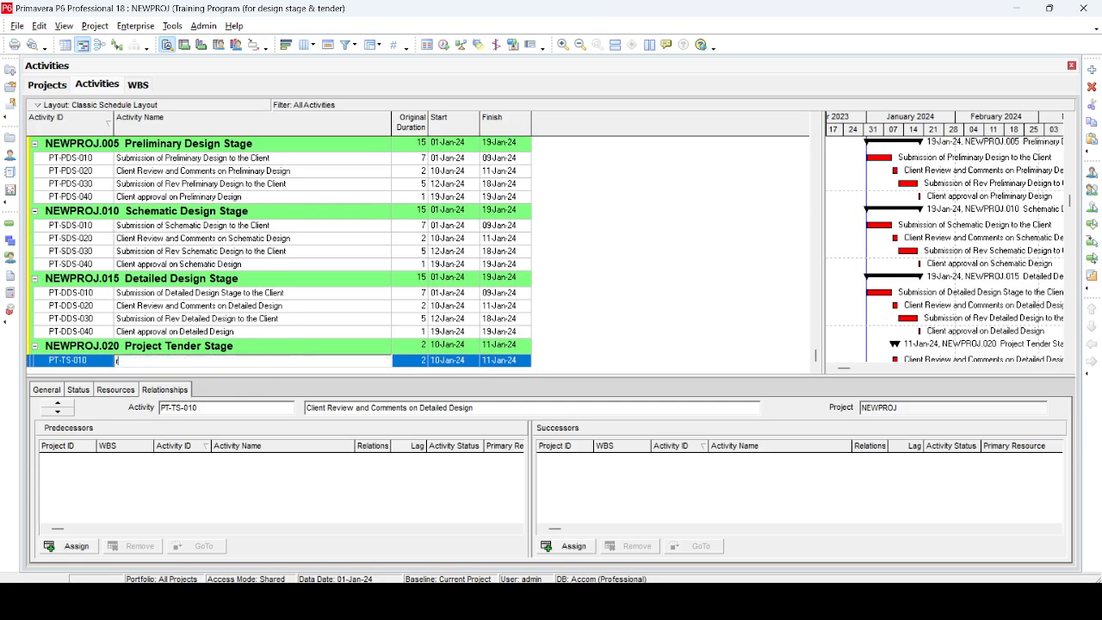
pyautogui.write('Release of Tender Documents to the Contractors')
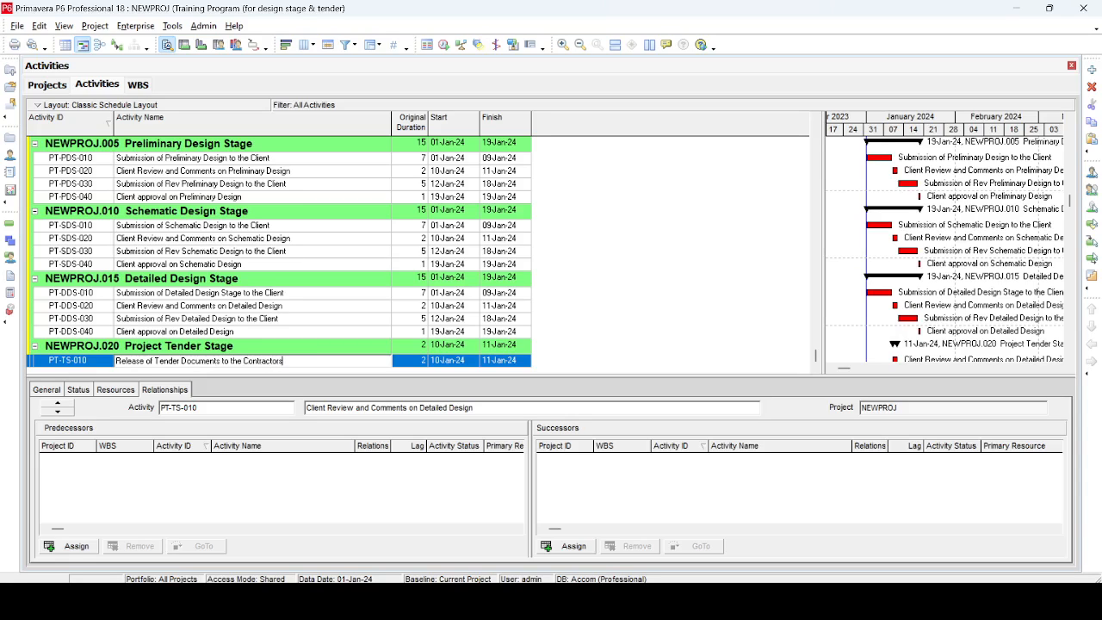
pyautogui.press('Return')
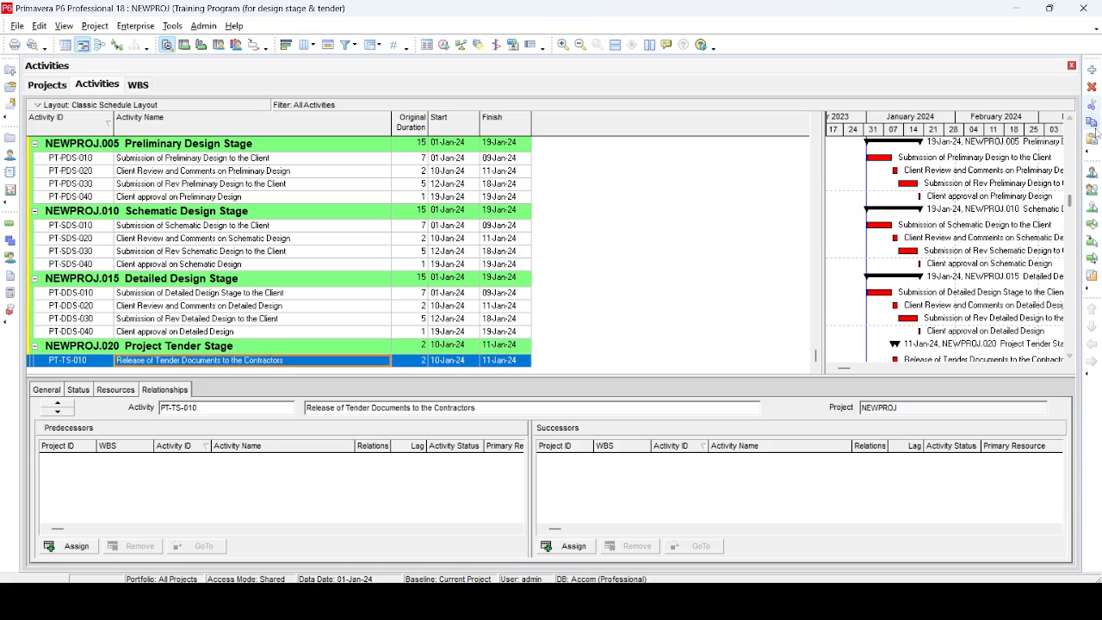
# Paste a copy of the tender document release activity below it and name the copy "Tender Process"
pyautogui.hotkey('ctrl', 'v')
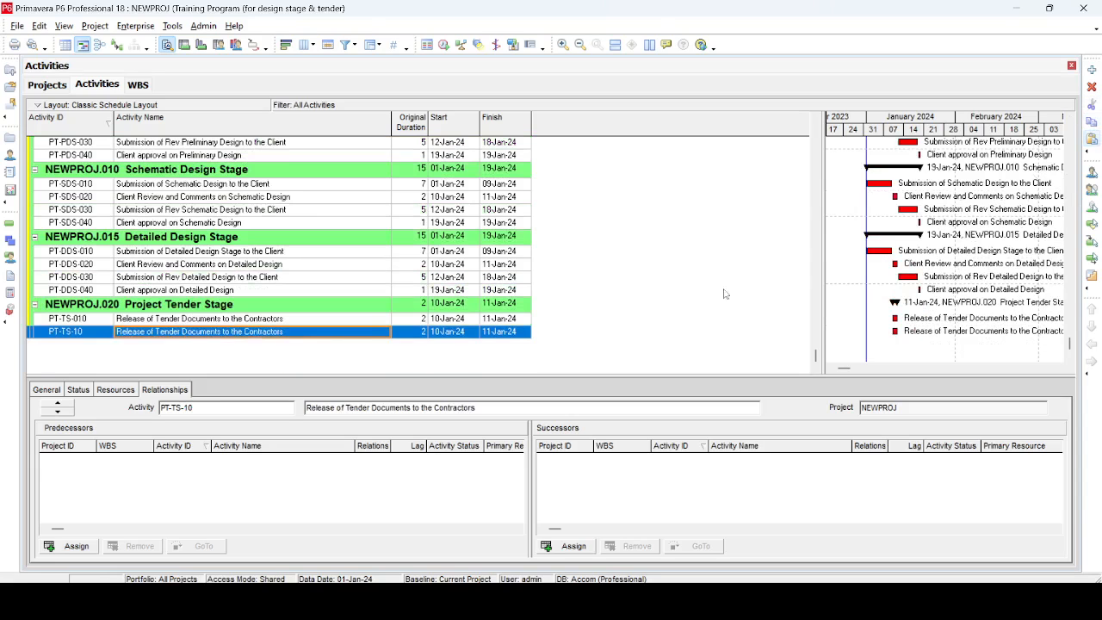
pyautogui.click(303, 333)
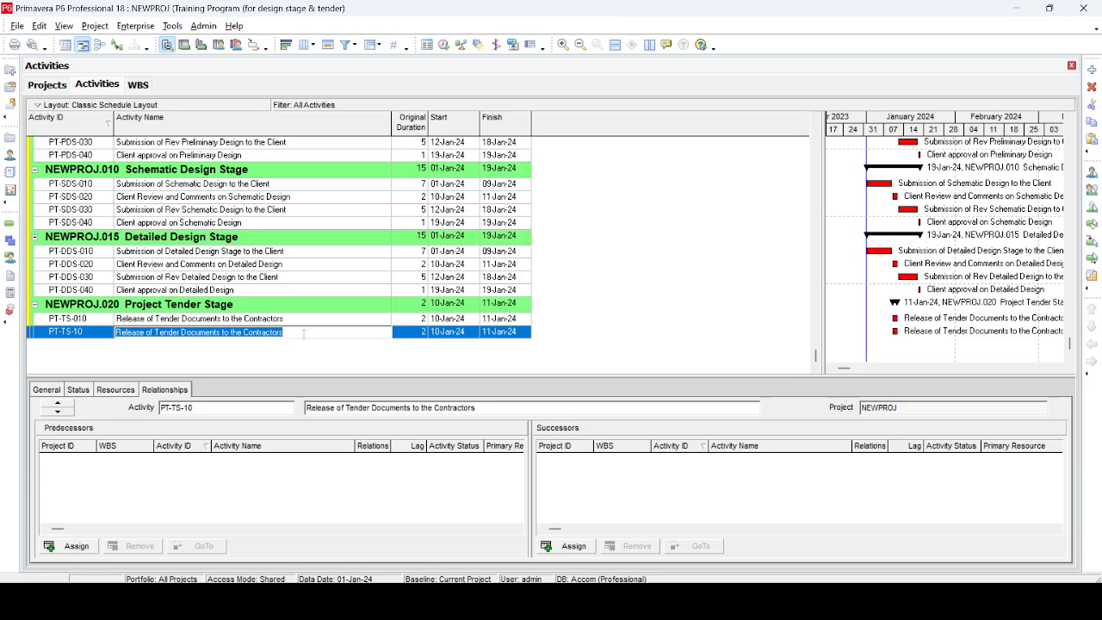
pyautogui.write('Ten')
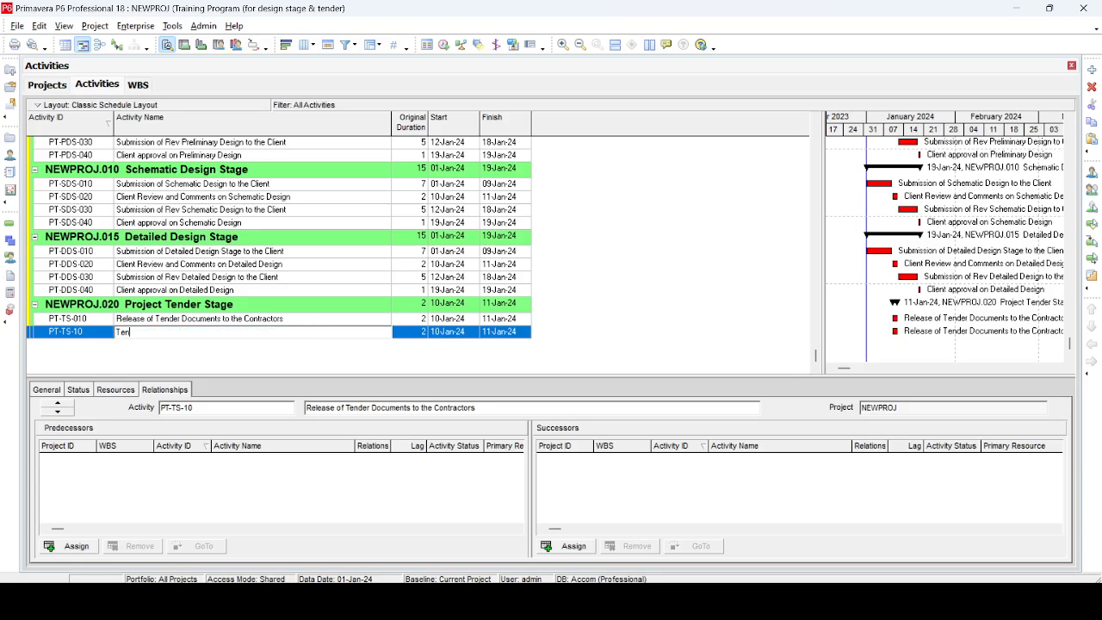
pyautogui.write('der Process')
pyautogui.press('Return')
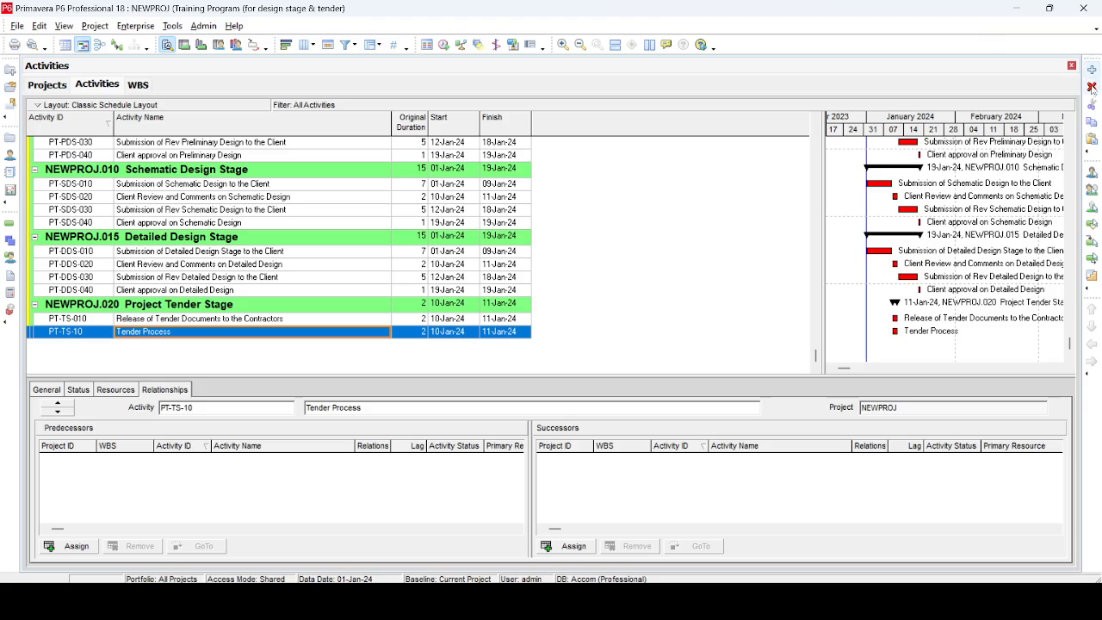
# Paste a copy of the Tender Process activity and name it "Evaluage Bids from different Contractors"
pyautogui.click(1092, 138)
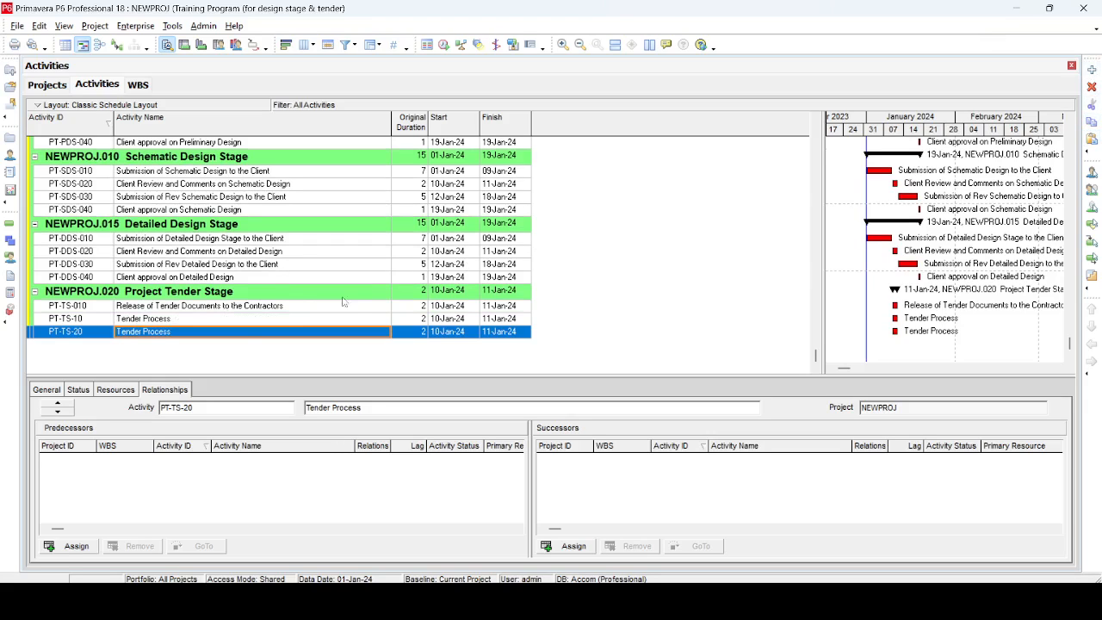
pyautogui.click(272, 333)
pyautogui.write('E')
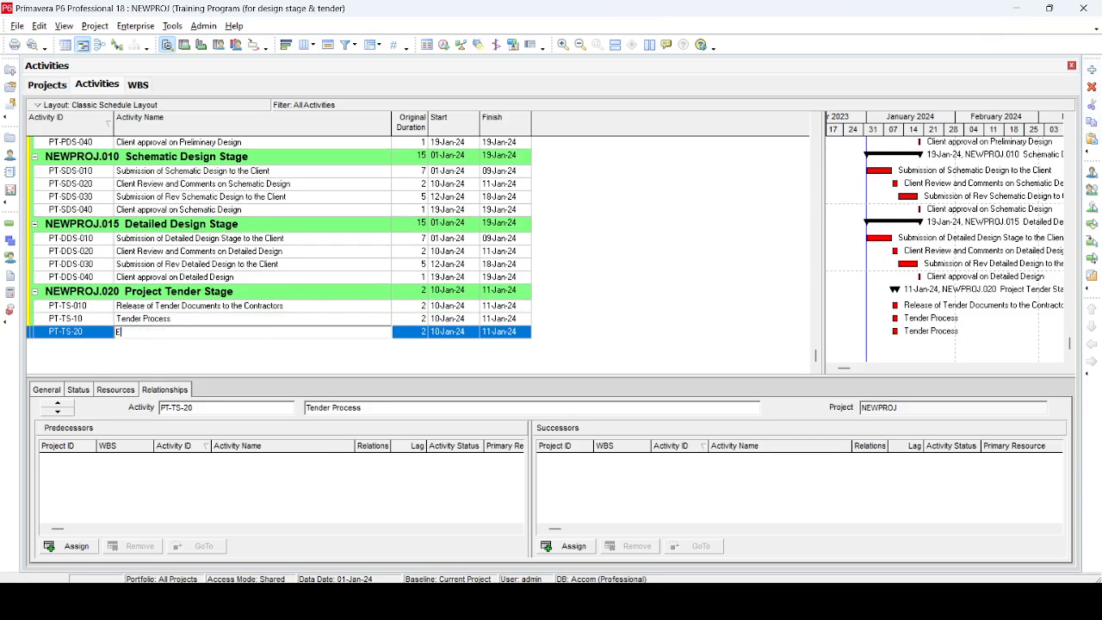
pyautogui.write('valuage Bids from different Contractors')
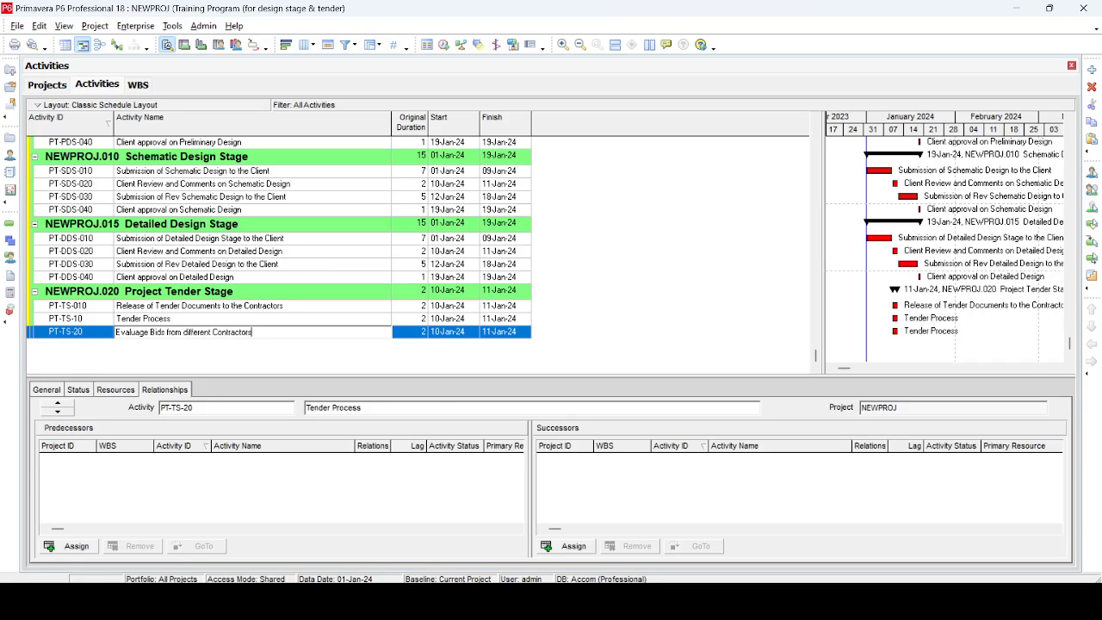
pyautogui.press('Return')
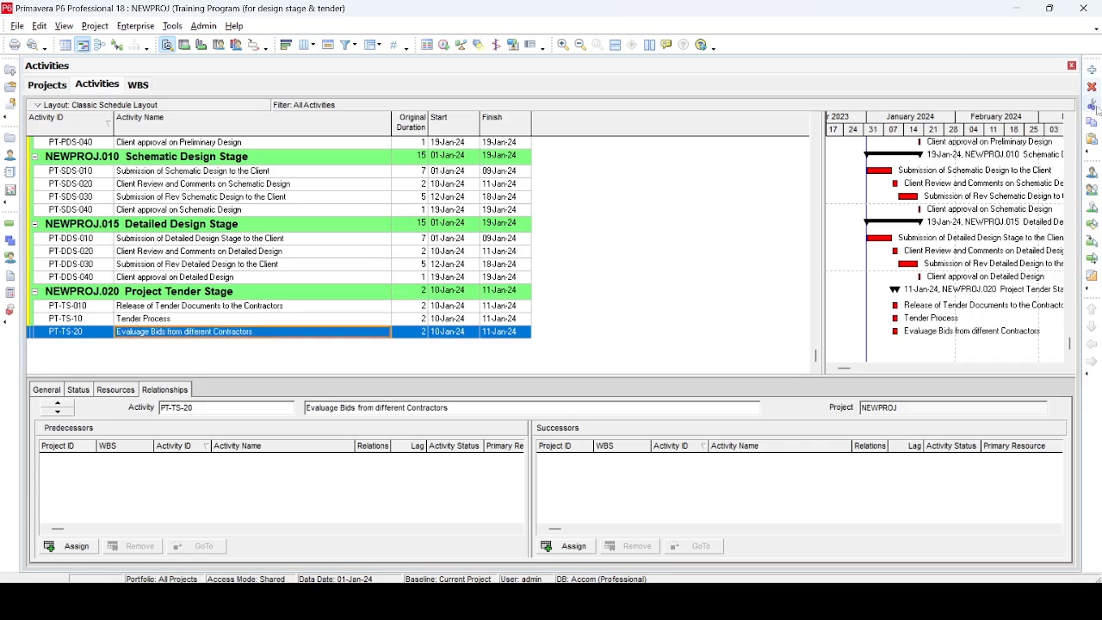
# Duplicate the bid evaluation activity in the Project Tender Stage and name the copy "Award of Contract"
pyautogui.click(1092, 123)
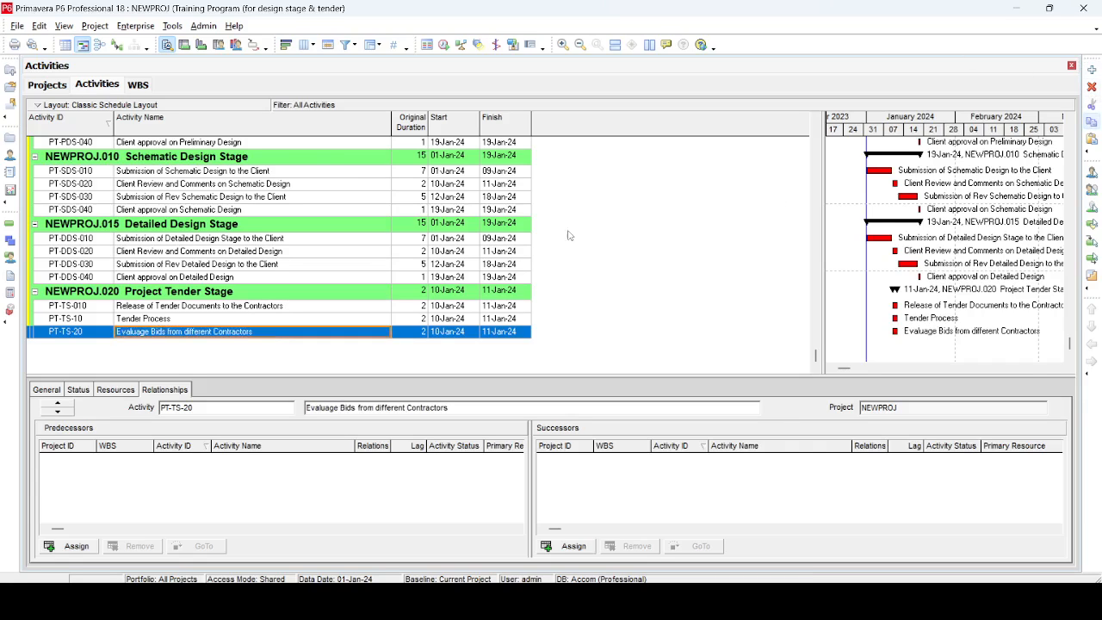
pyautogui.click(1091, 139)
pyautogui.click(271, 336)
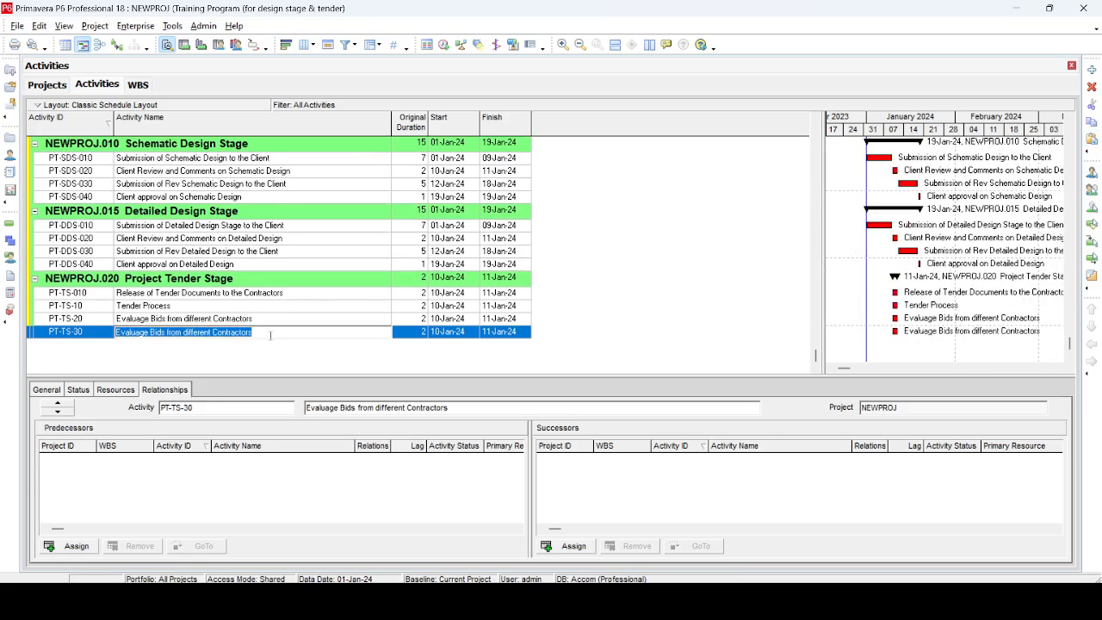
pyautogui.write('Award')
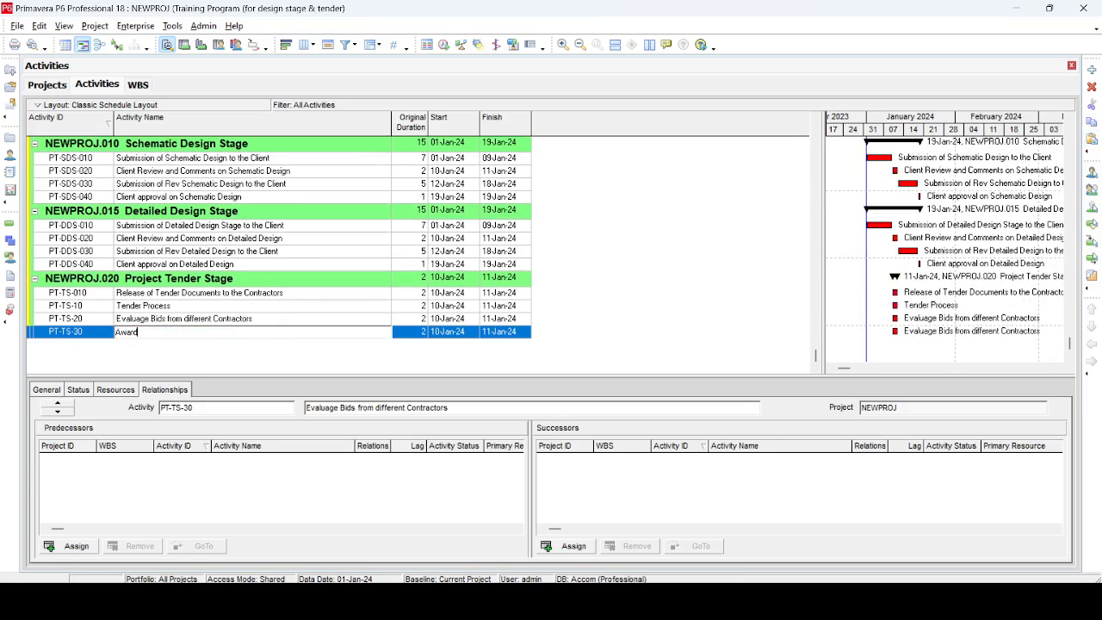
pyautogui.write(' of Contract')
pyautogui.press('Return')
# Change the activity ID of Tender Process to PT-TS-020, following the ID pattern of the first tender activity
pyautogui.click(107, 293)
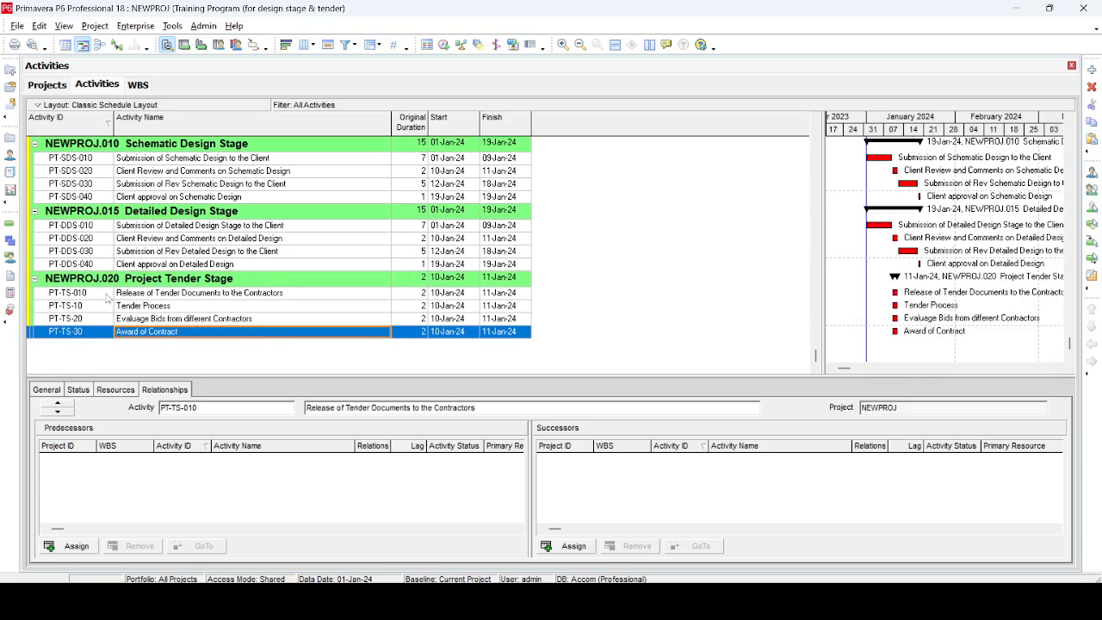
pyautogui.click(99, 306)
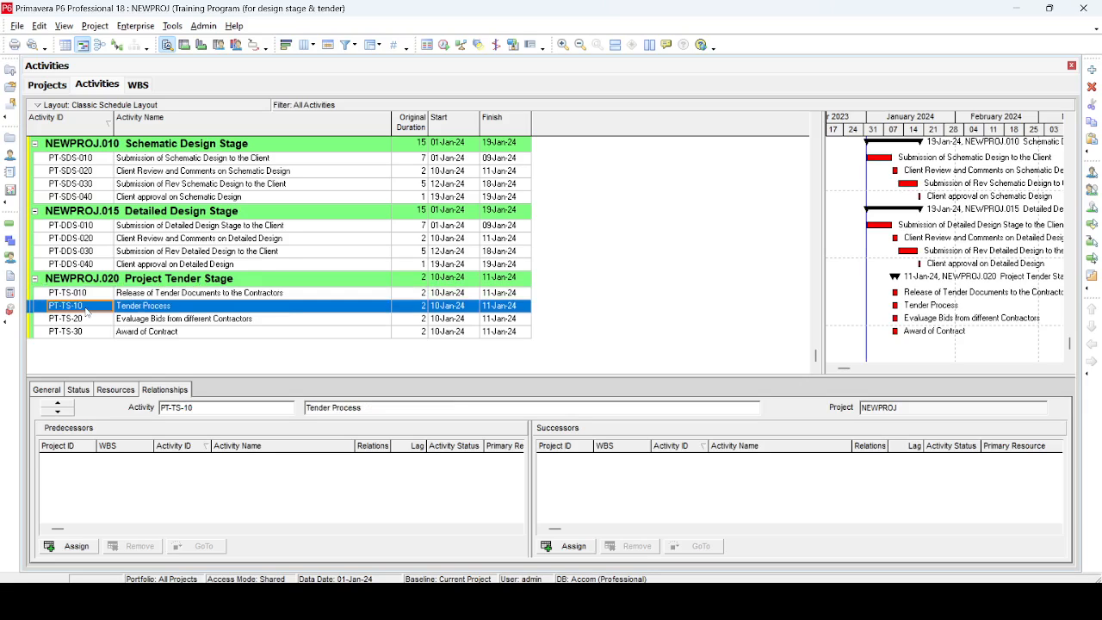
pyautogui.write('PT-TS-010')
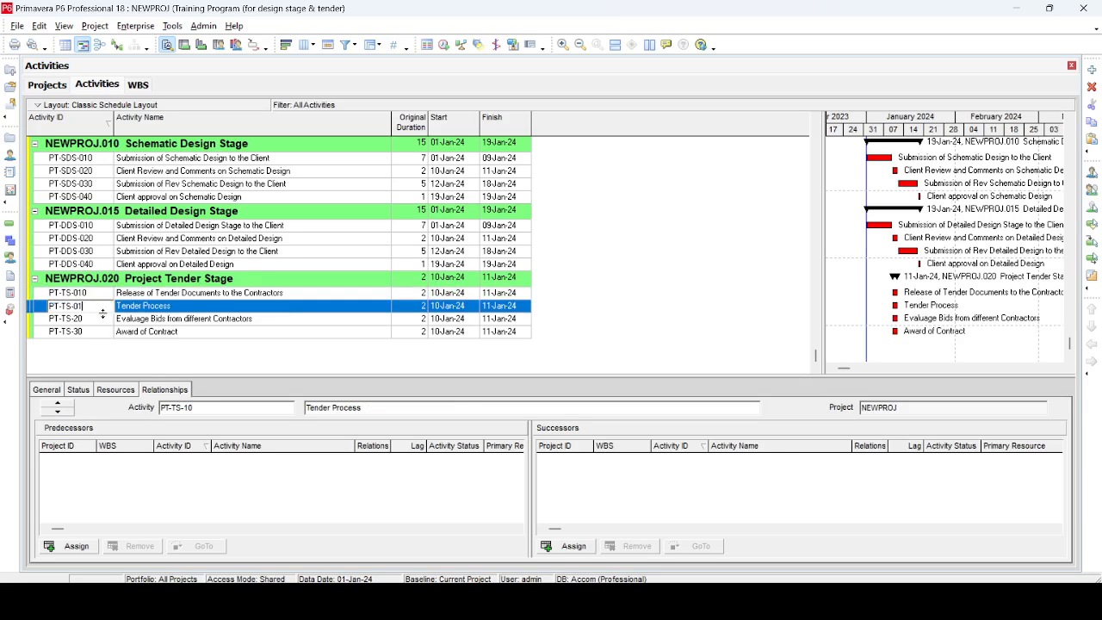
pyautogui.press('BackSpace')
pyautogui.write('20')
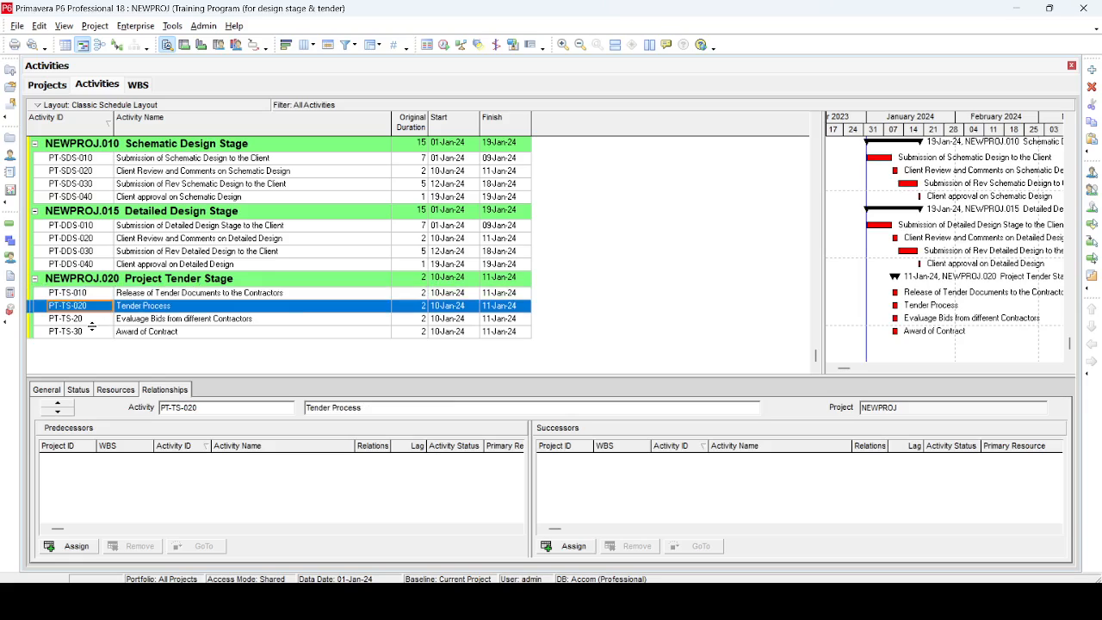
# Change the activity ID of the bid evaluation activity to PT-TS-030
pyautogui.doubleClick(96, 321)
pyautogui.write('PT-TS-010')
pyautogui.press('BackSpace')
pyautogui.press('BackSpace')
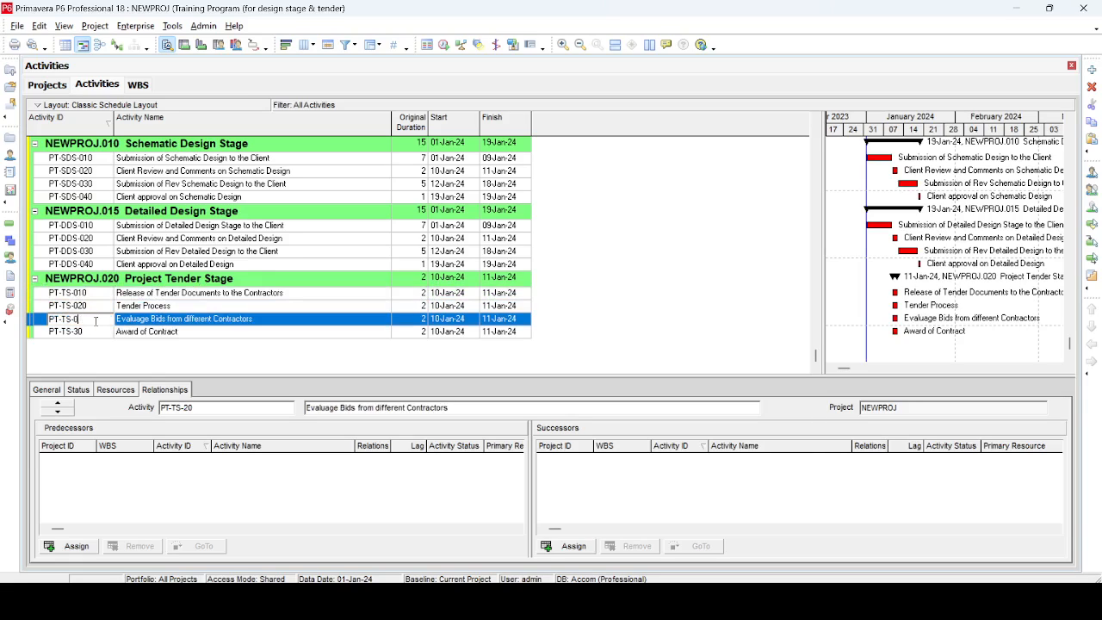
pyautogui.write('30')
pyautogui.press('Return')
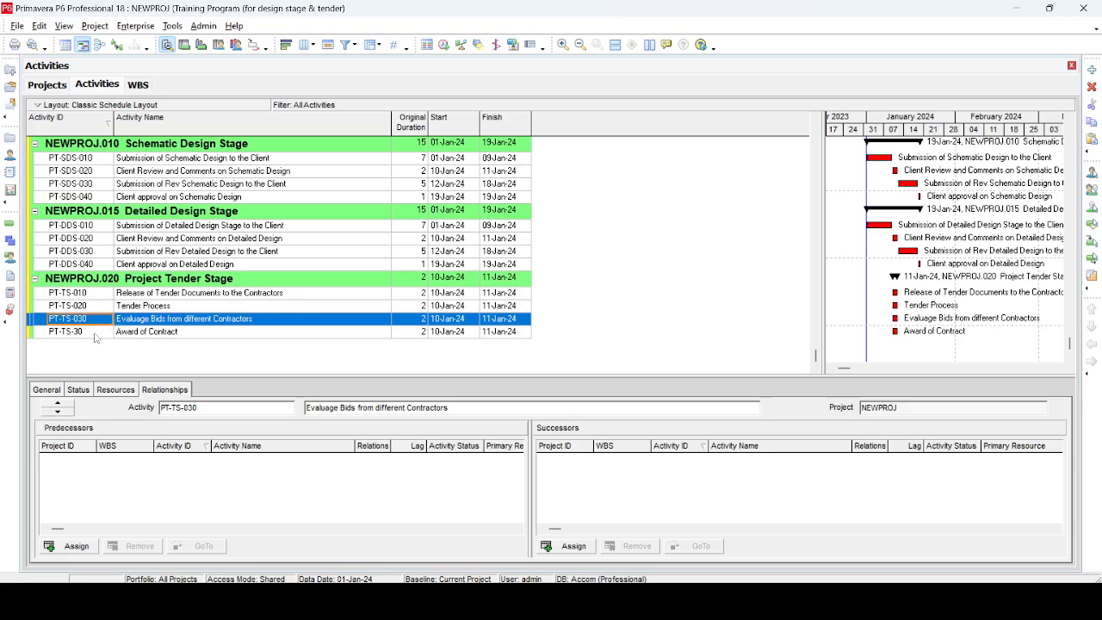
# Change the activity ID of Award of Contract to PT-TS-040
pyautogui.doubleClick(95, 334)
pyautogui.write('PT-TS-010')
pyautogui.press('BackSpace')
pyautogui.press('BackSpace')
pyautogui.write('40')
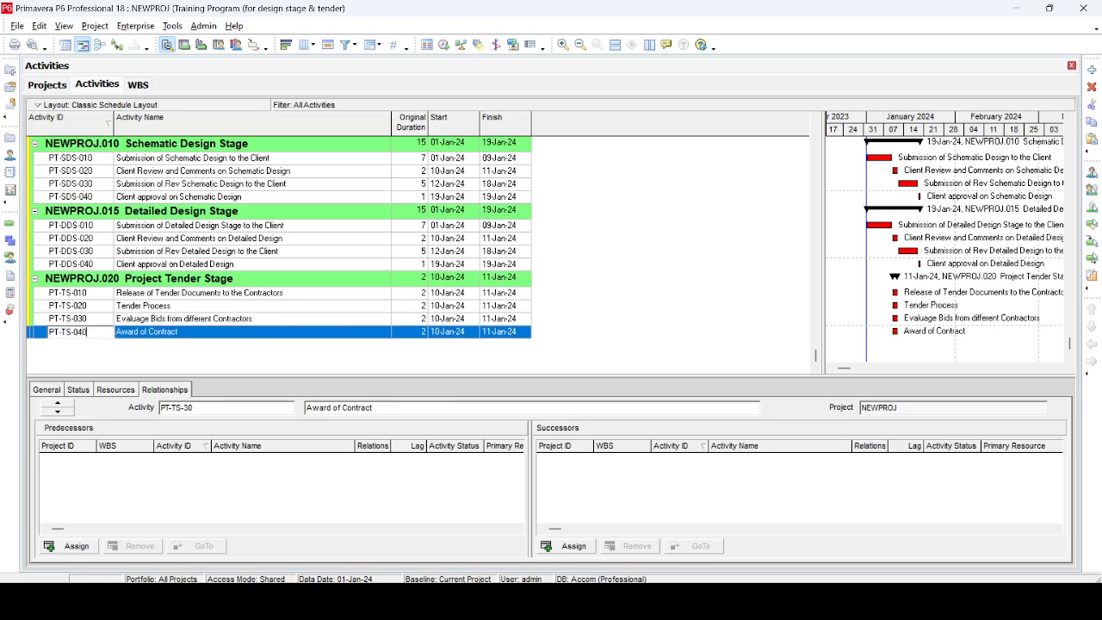
pyautogui.press('Return')
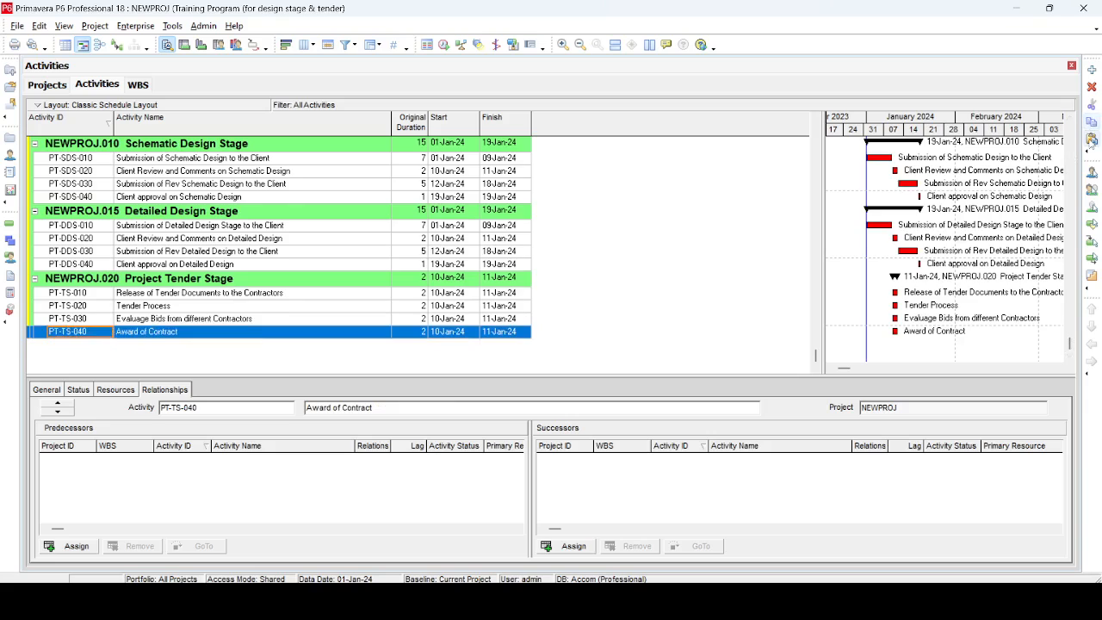
# Duplicate the Award of Contract activity and give the copy the activity ID PT-TS-050
pyautogui.hotkey('ctrl', 'd')
pyautogui.doubleClick(85, 331)
pyautogui.doubleClick(78, 331)
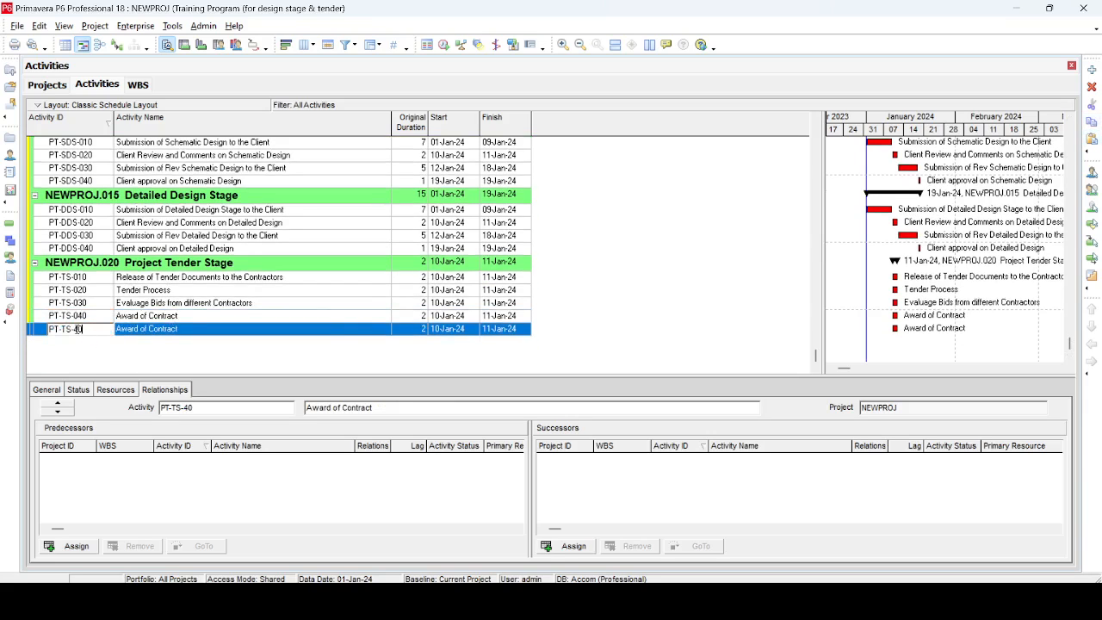
pyautogui.write('050')
pyautogui.press('Return')
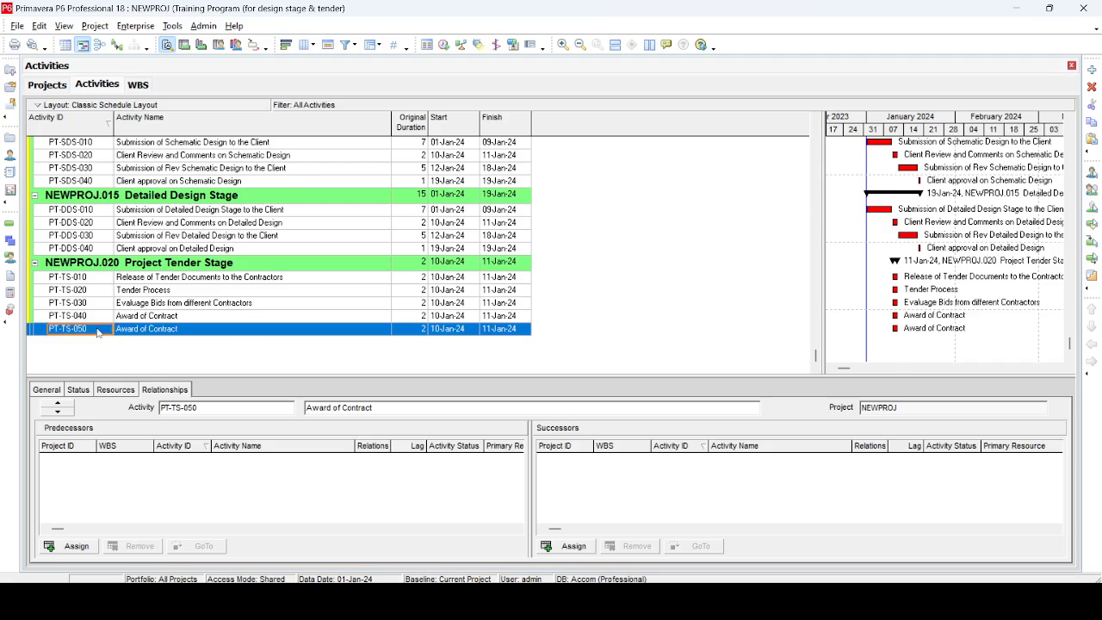
# Rename activity PT-TS-050 to "Release of Contract Documents & IFCs to the Contractor"
pyautogui.doubleClick(184, 362)
pyautogui.write('R')
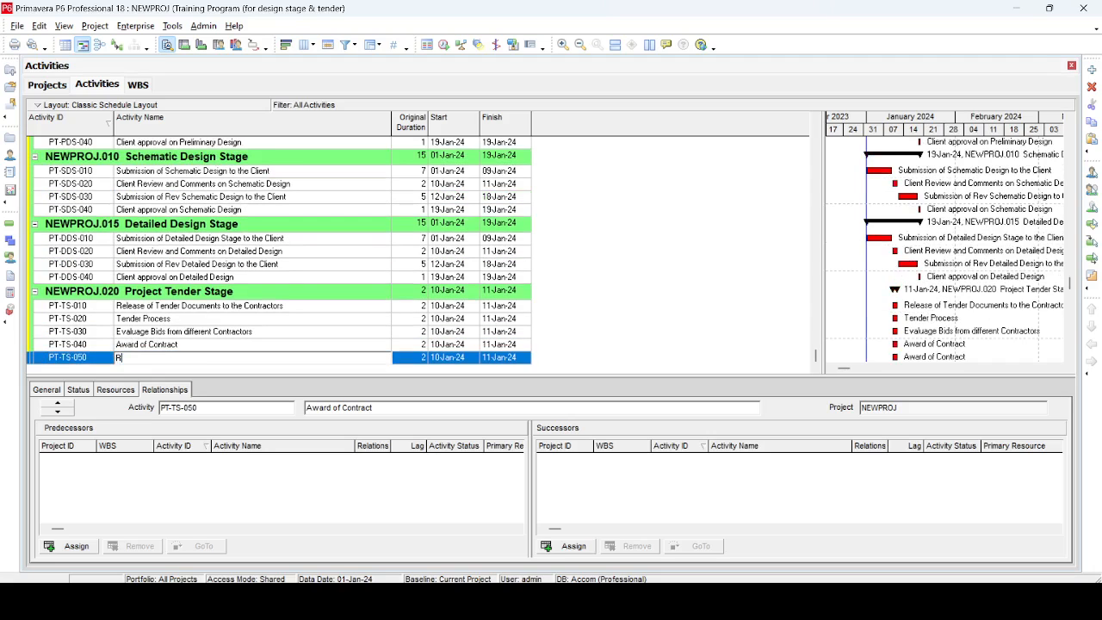
pyautogui.write('elease of Contract Documents & IFC')
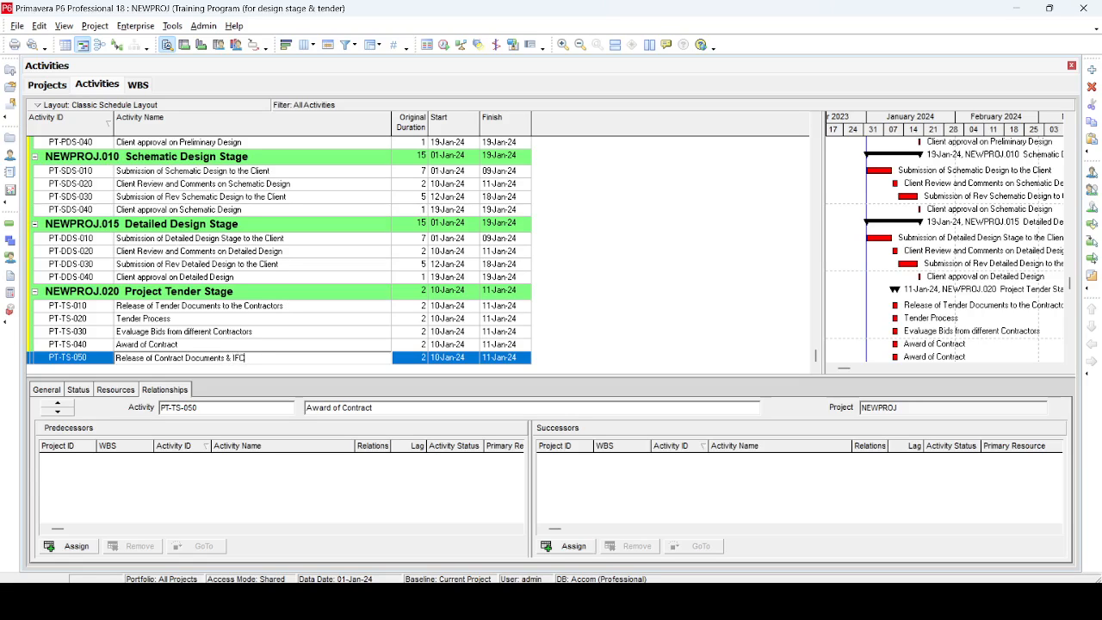
pyautogui.write('s to the Contractor')
pyautogui.press('Return')
# Assign PT-SDS-010, the first Schematic Design Stage activity, as successor of PT-PDS-040, the client approval on Preliminary Design
pyautogui.scroll(2, 274, 325)
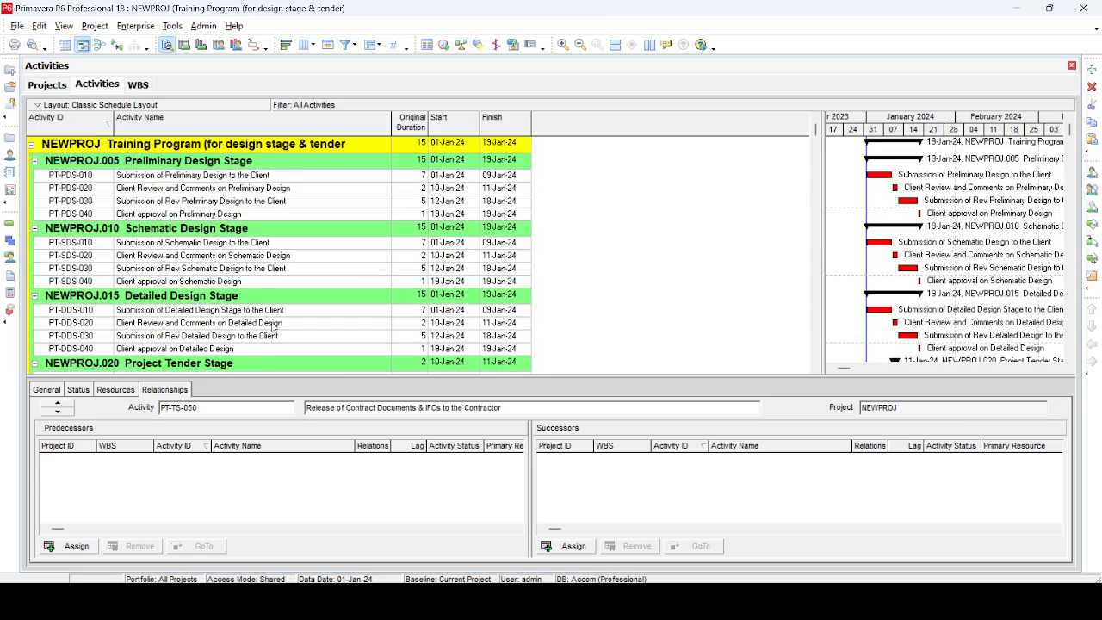
pyautogui.click(98, 247)
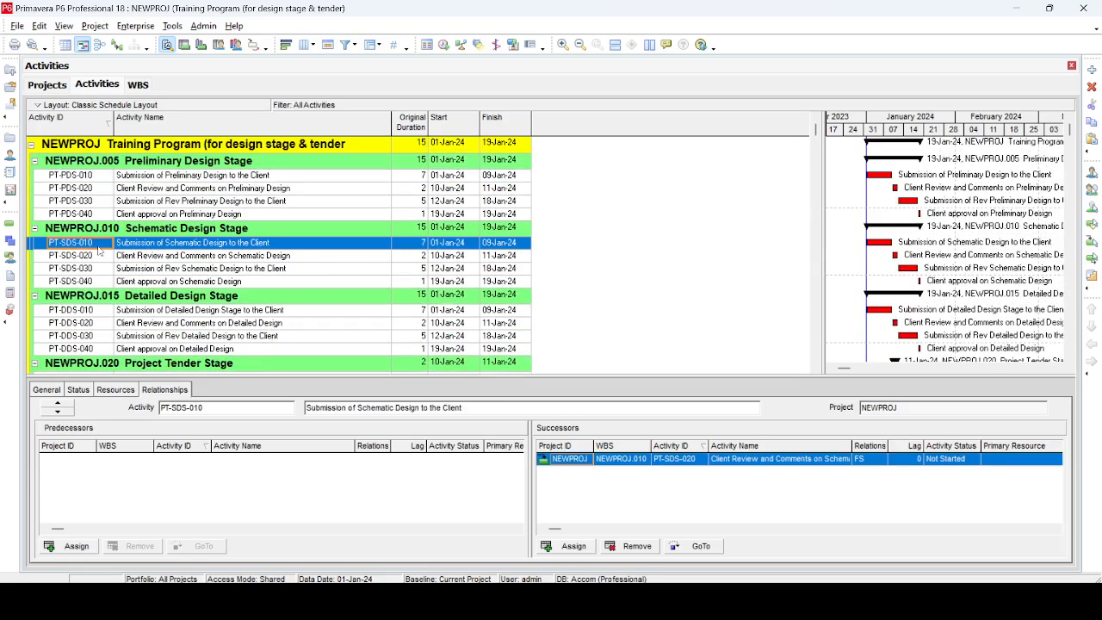
pyautogui.click(98, 246)
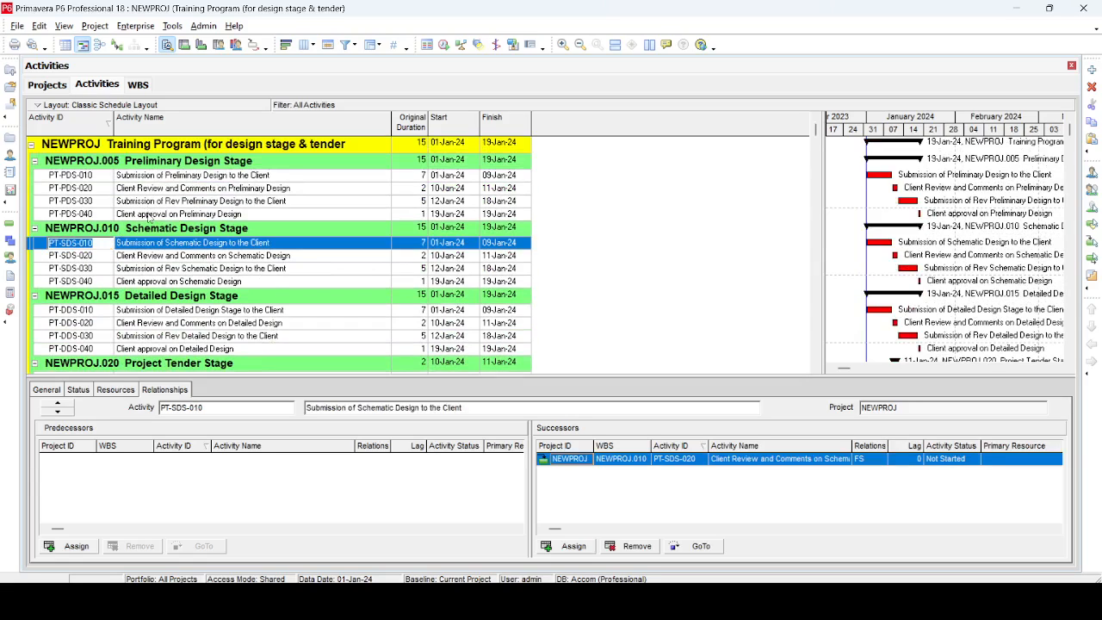
pyautogui.click(151, 214)
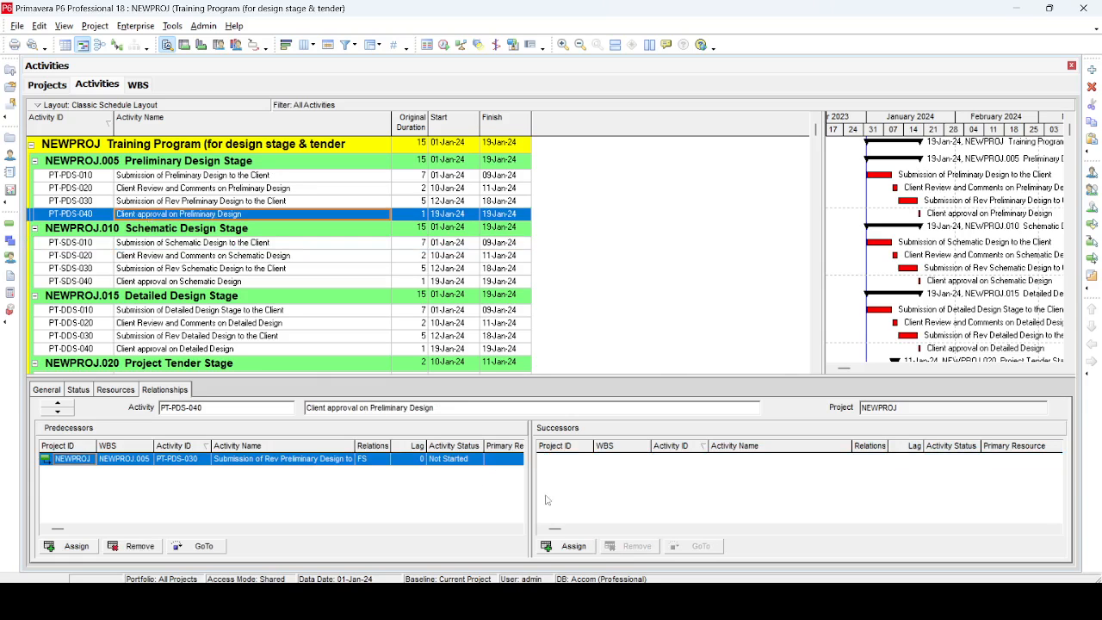
pyautogui.click(572, 546)
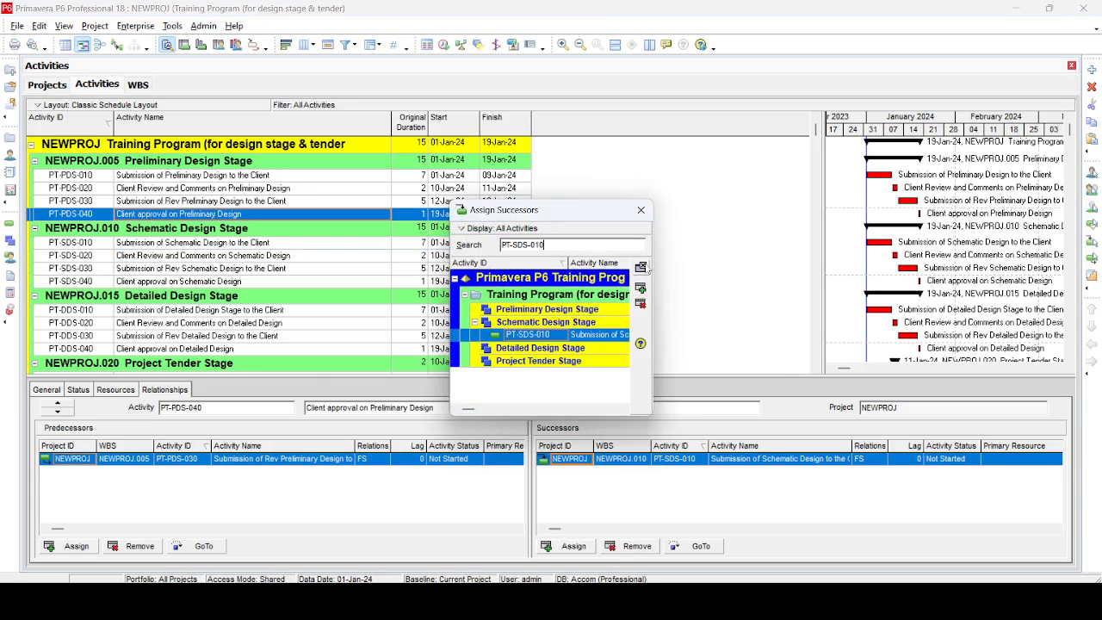
pyautogui.click(640, 267)
pyautogui.click(640, 210)
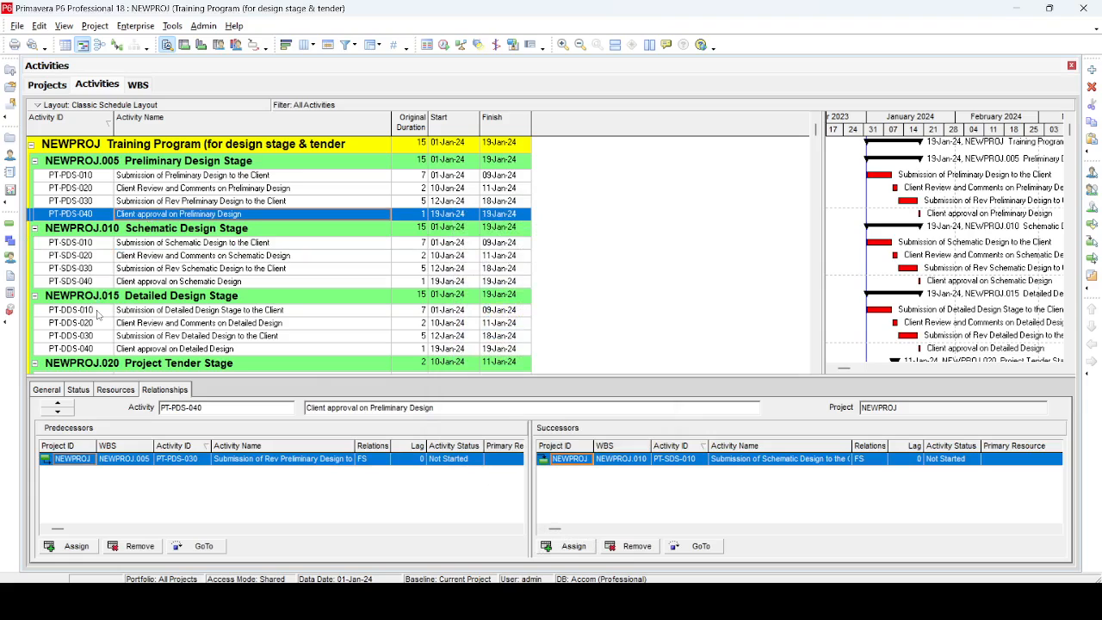
# Assign PT-DDS-010, the first Detailed Design Stage activity, as successor of PT-SDS-040, the client approval on Schematic Design
pyautogui.click(97, 312)
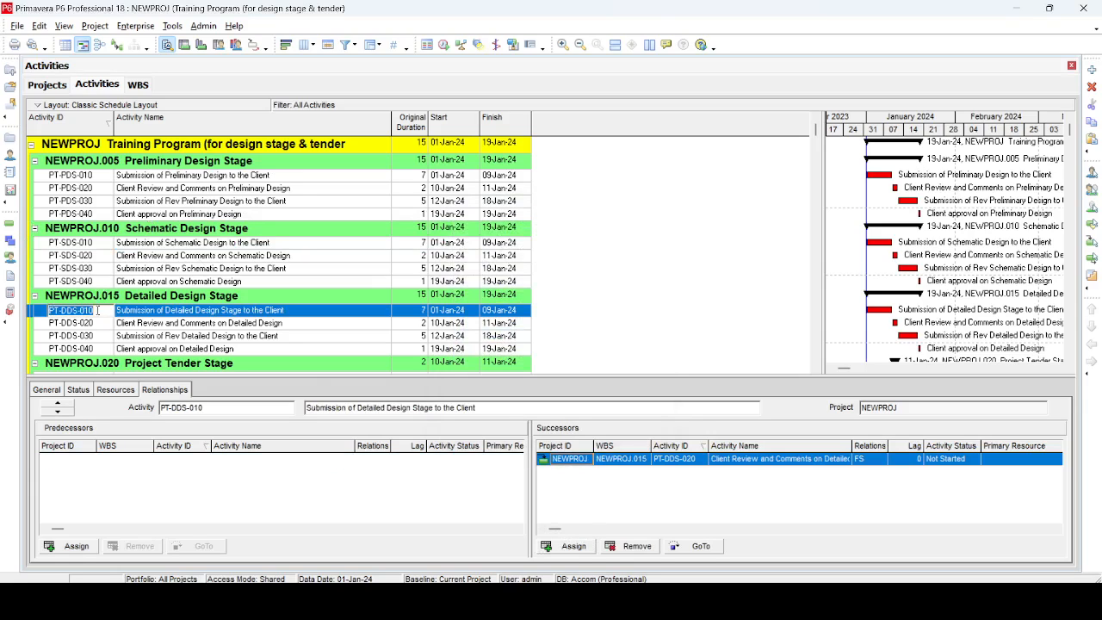
pyautogui.click(156, 283)
pyautogui.click(568, 545)
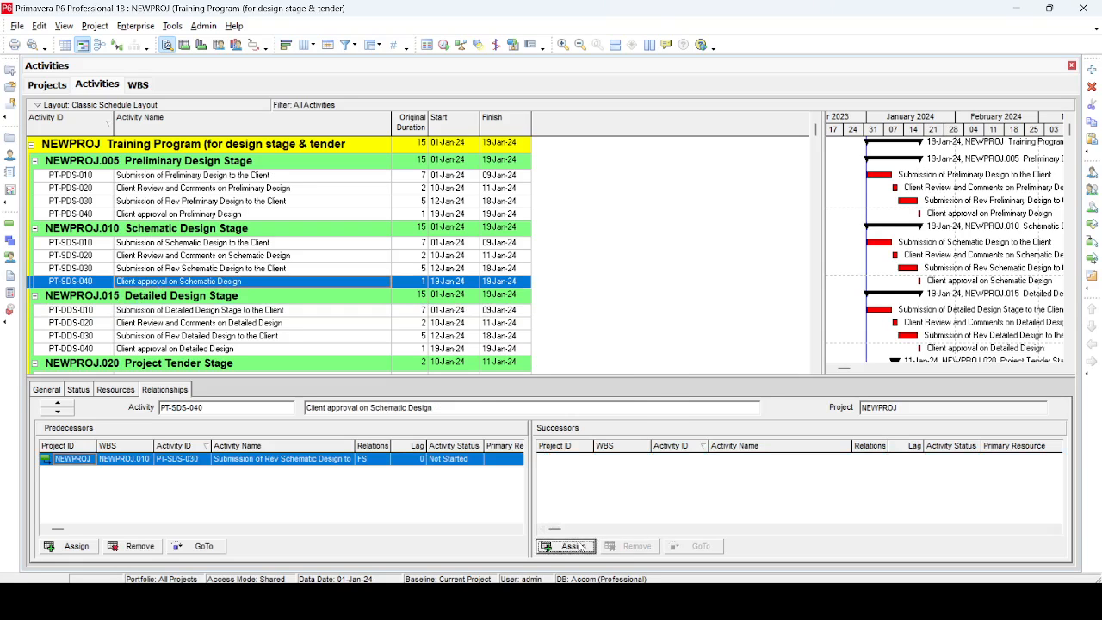
pyautogui.click(642, 289)
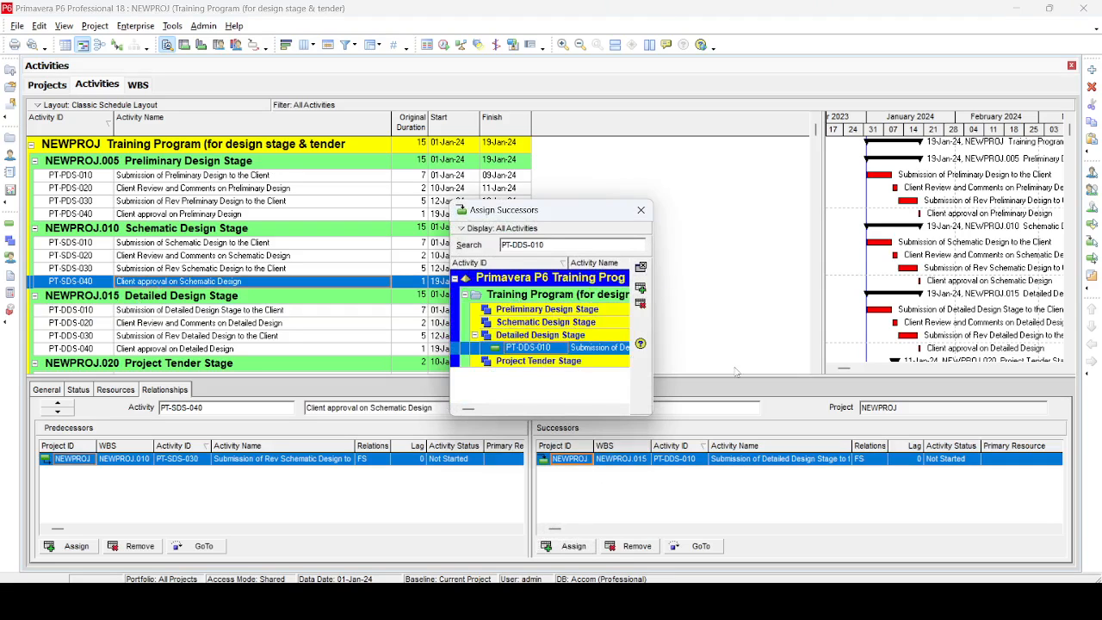
pyautogui.click(640, 267)
# Assign PT-SDS-040, the client approval on Schematic Design, as predecessor of PT-TS-010, Release of Tender Documents to the Contractors
pyautogui.click(98, 282)
pyautogui.hotkey('ctrl', 'c')
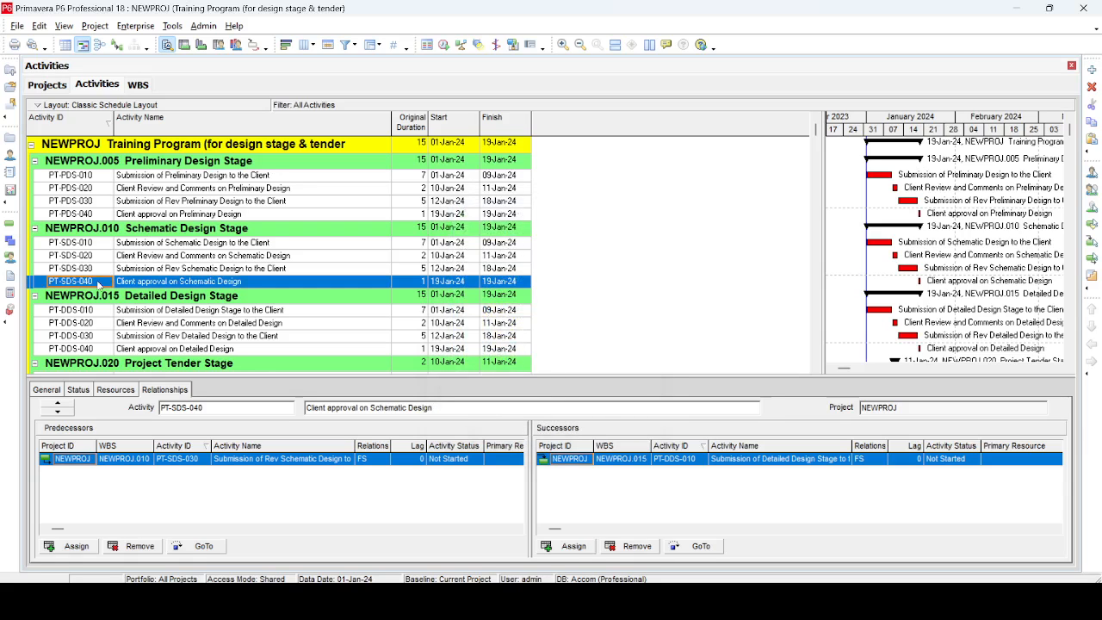
pyautogui.scroll(-2, 104, 293)
pyautogui.click(112, 306)
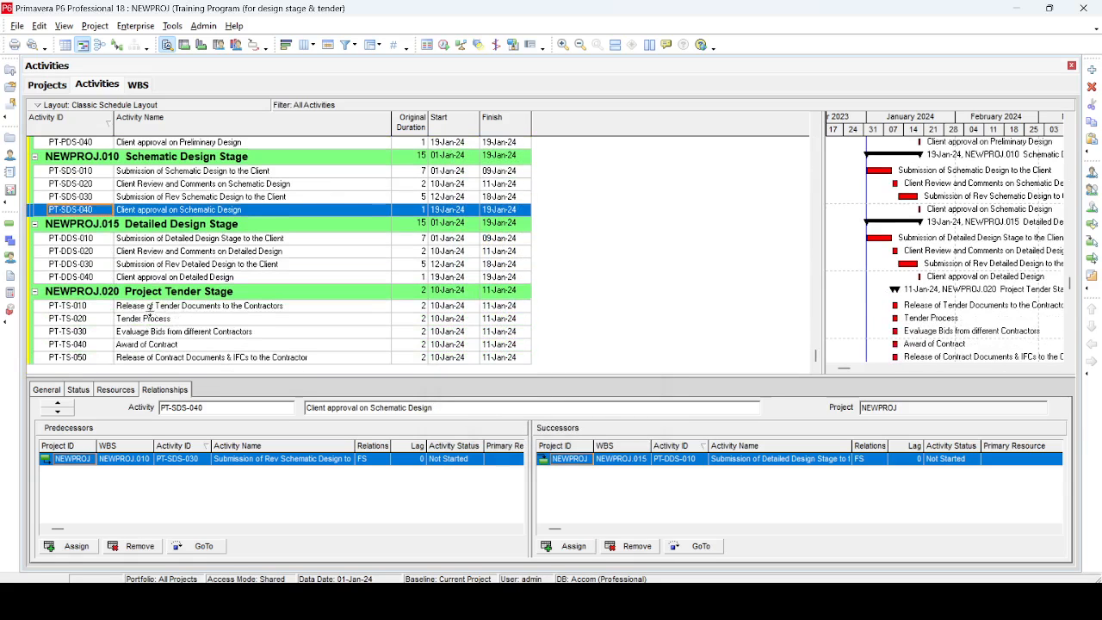
pyautogui.click(68, 545)
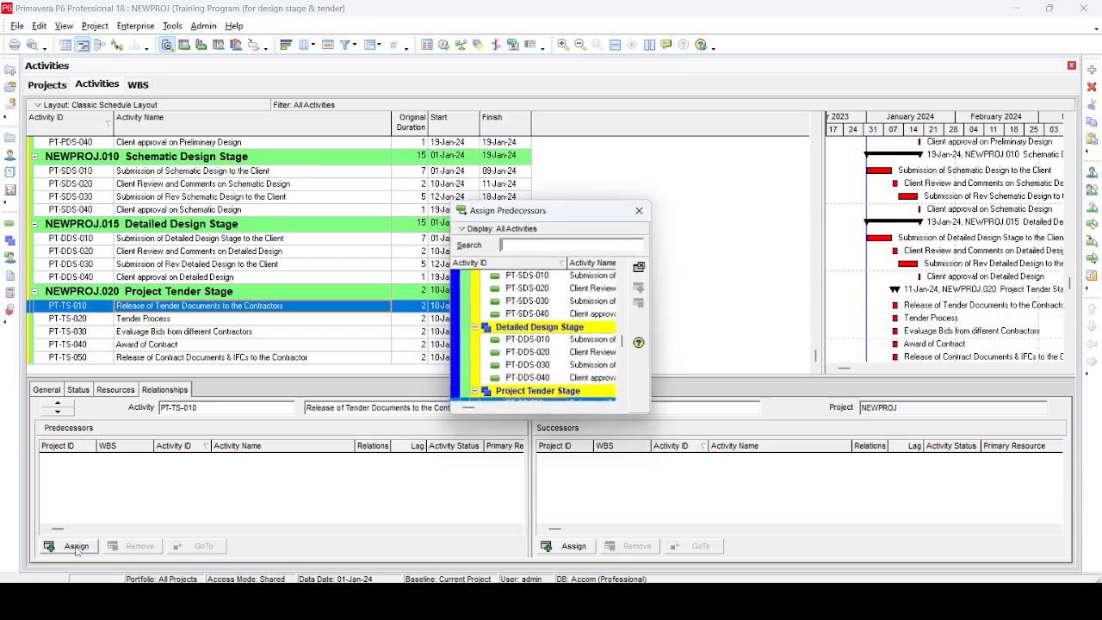
pyautogui.hotkey('ctrl', 'v')
pyautogui.click(640, 289)
pyautogui.click(640, 267)
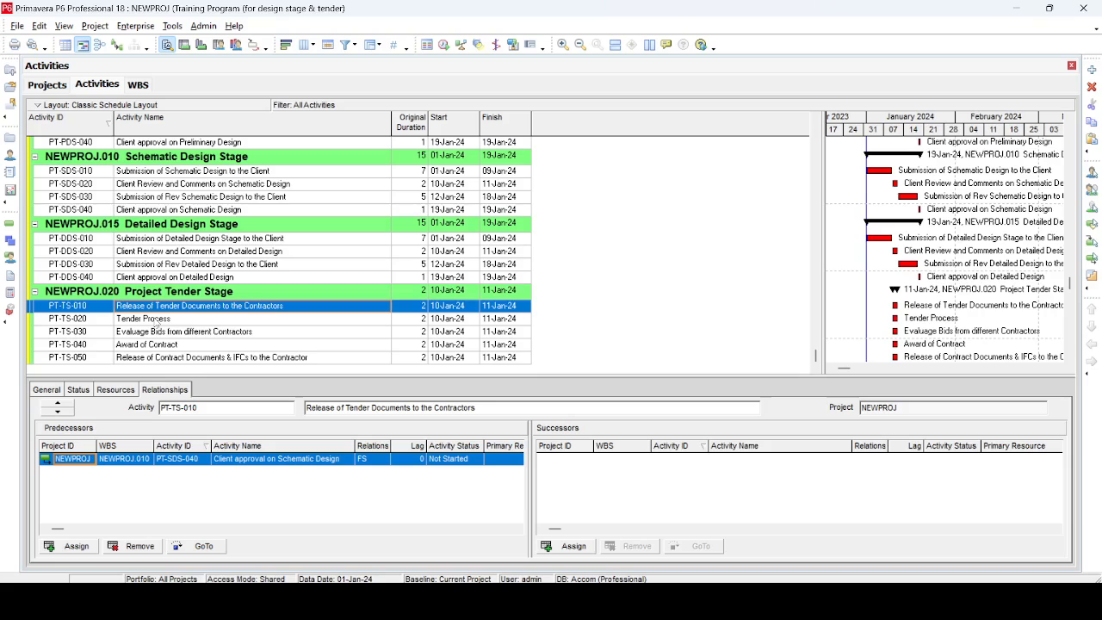
# Link the five Project Tender Stage activities PT-TS-010 to PT-TS-050 in sequence and check their predecessors and successors
pyautogui.click(157, 320)
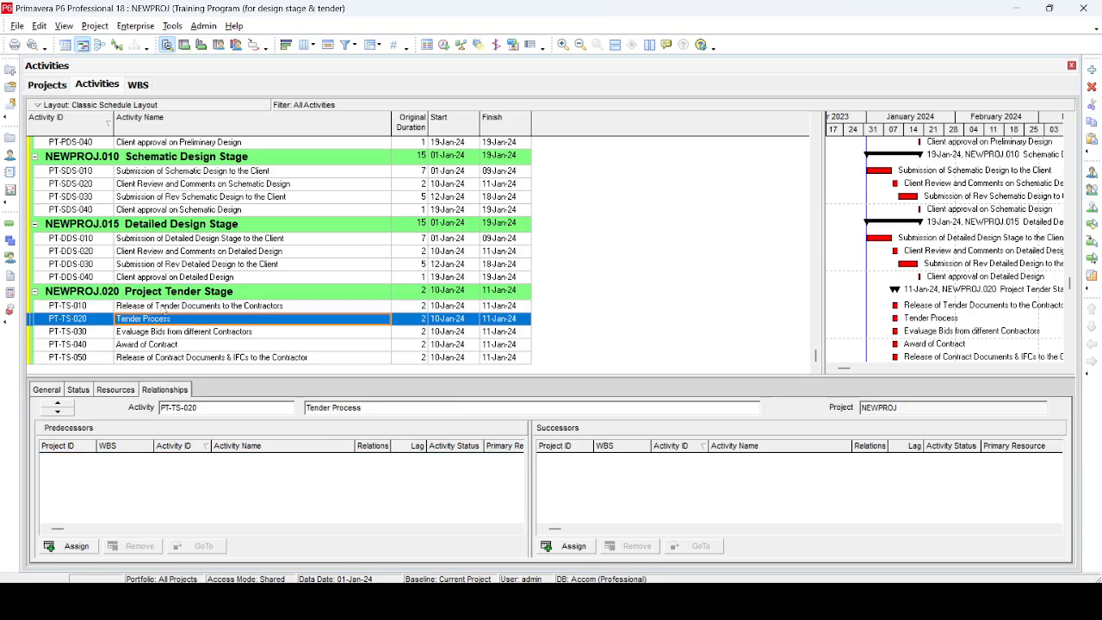
pyautogui.click(164, 308)
pyautogui.keyDown('shift'); pyautogui.click(161, 357); pyautogui.keyUp('shift')
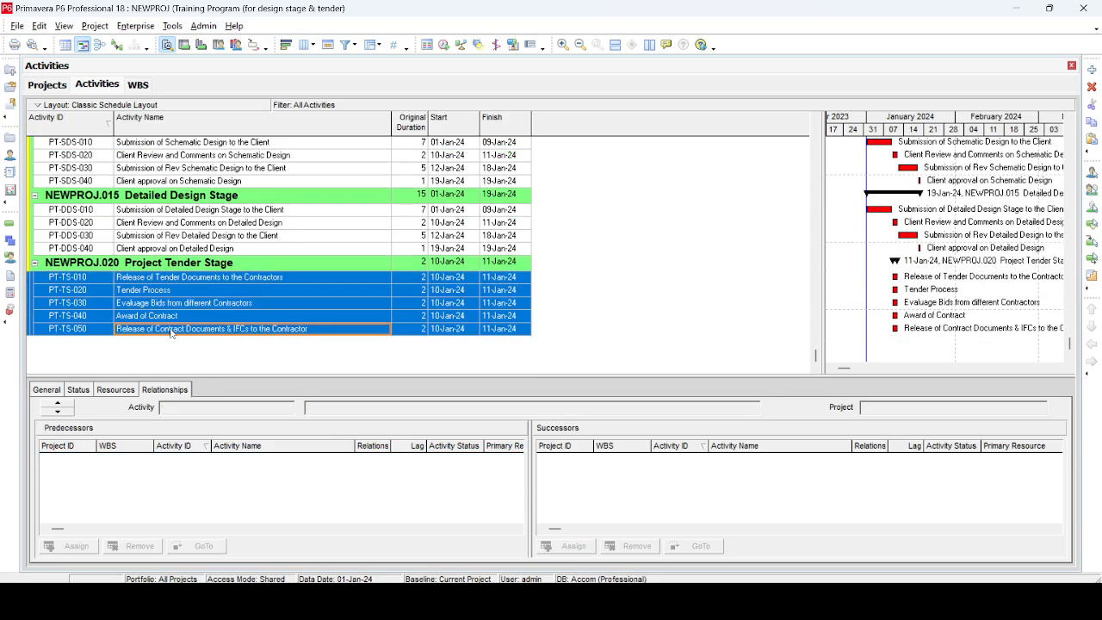
pyautogui.rightClick(171, 330)
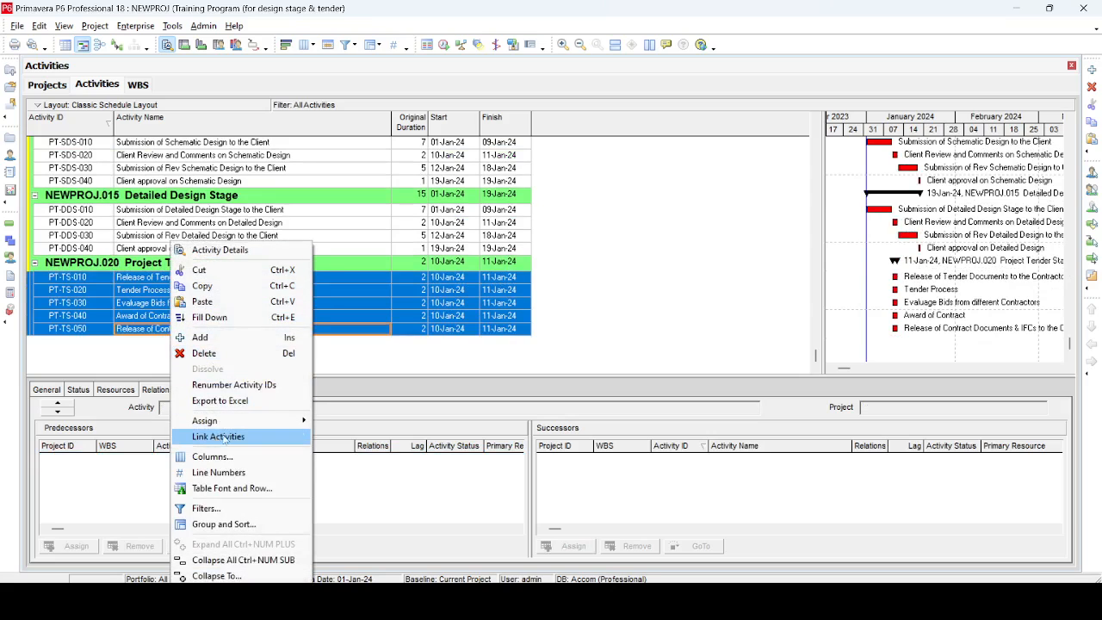
pyautogui.click(286, 439)
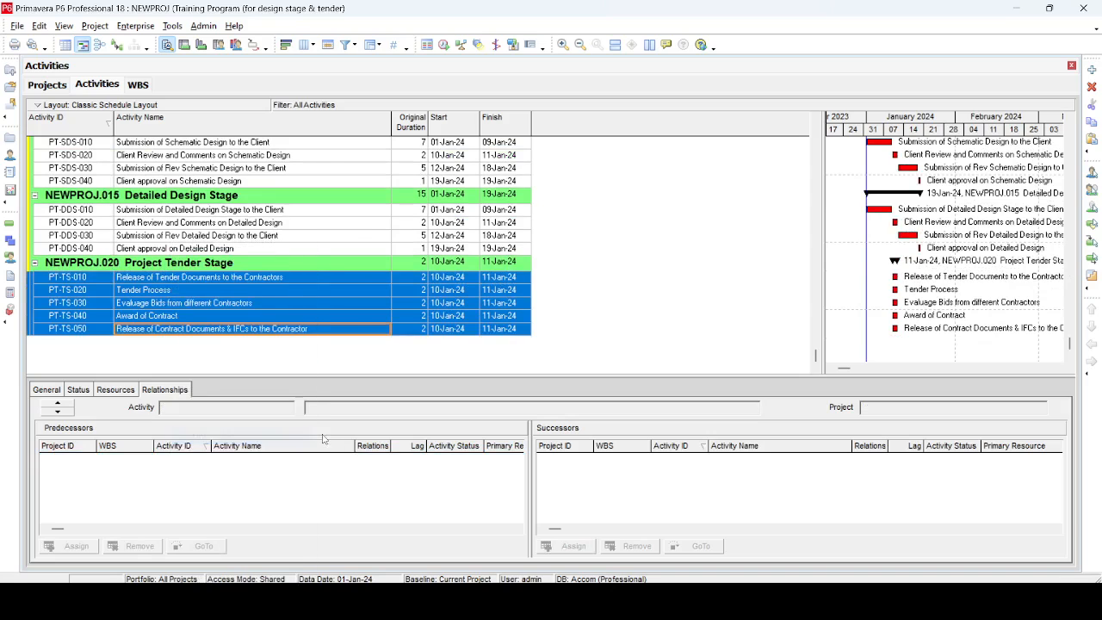
pyautogui.click(213, 295)
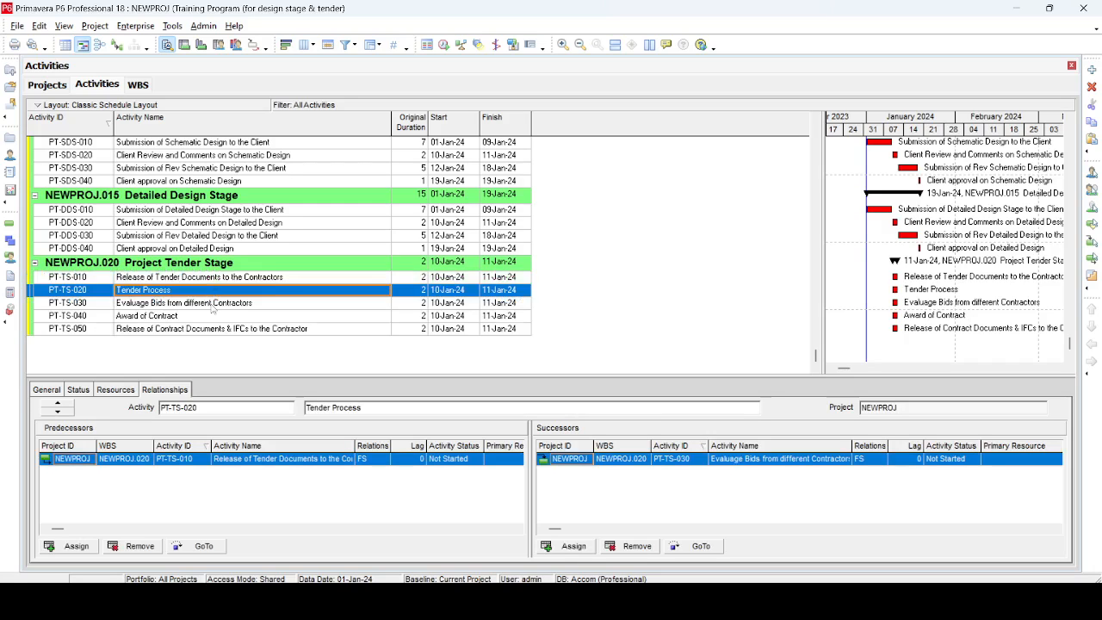
pyautogui.click(101, 322)
pyautogui.click(101, 317)
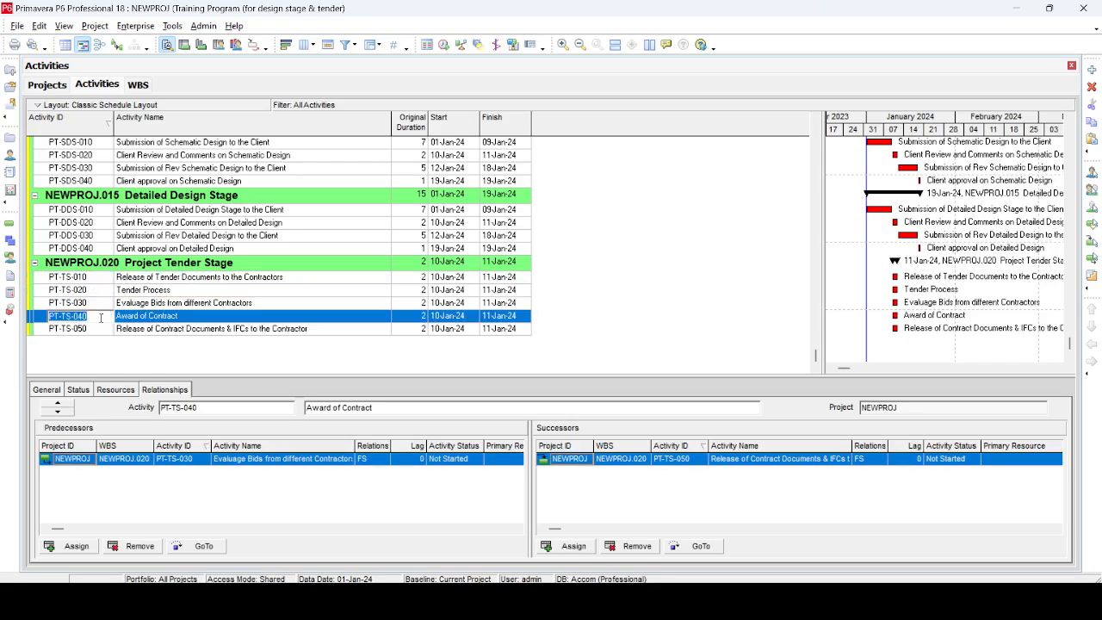
# Assign PT-DDS-040, the client approval on Detailed Design, as an additional predecessor of the bid evaluation activity PT-TS-030
pyautogui.scroll(1, 100, 318)
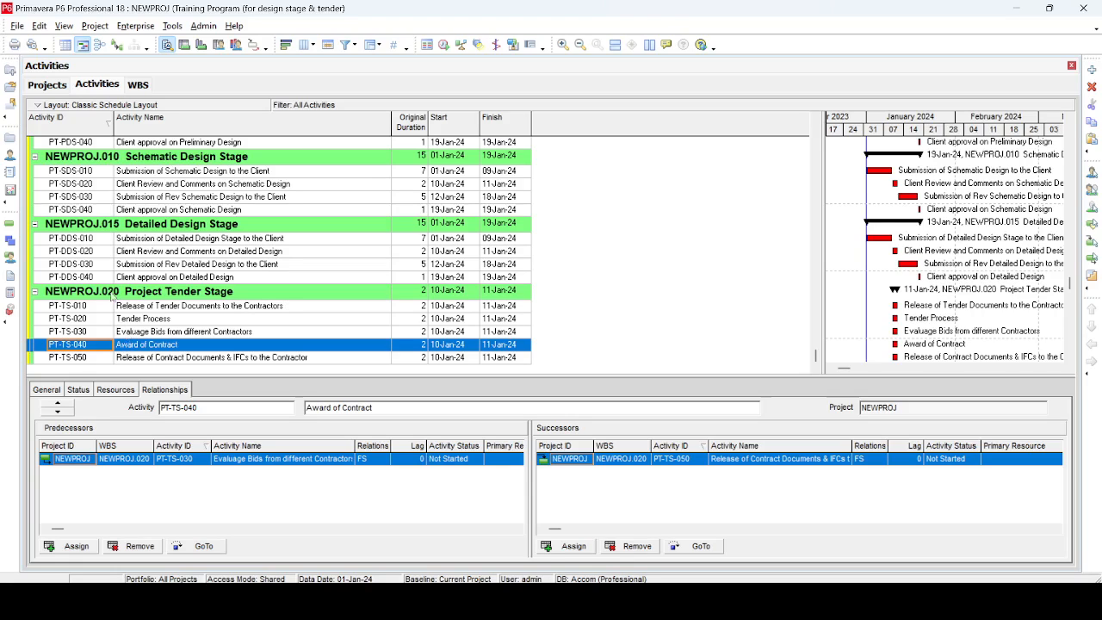
pyautogui.click(102, 277)
pyautogui.hotkey('ctrl', 'c')
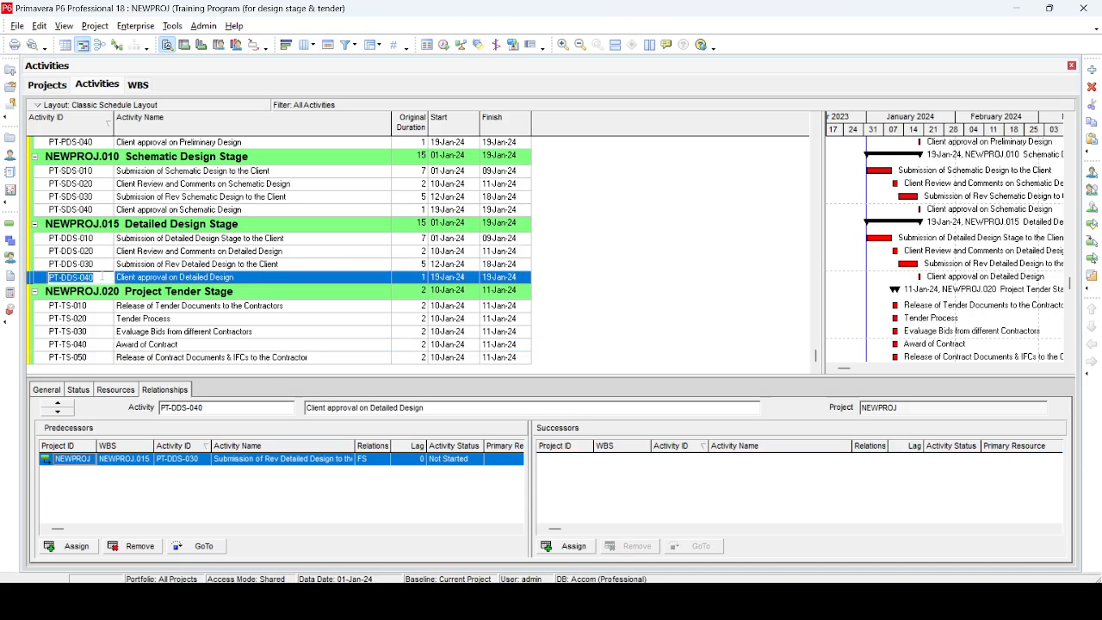
pyautogui.click(162, 334)
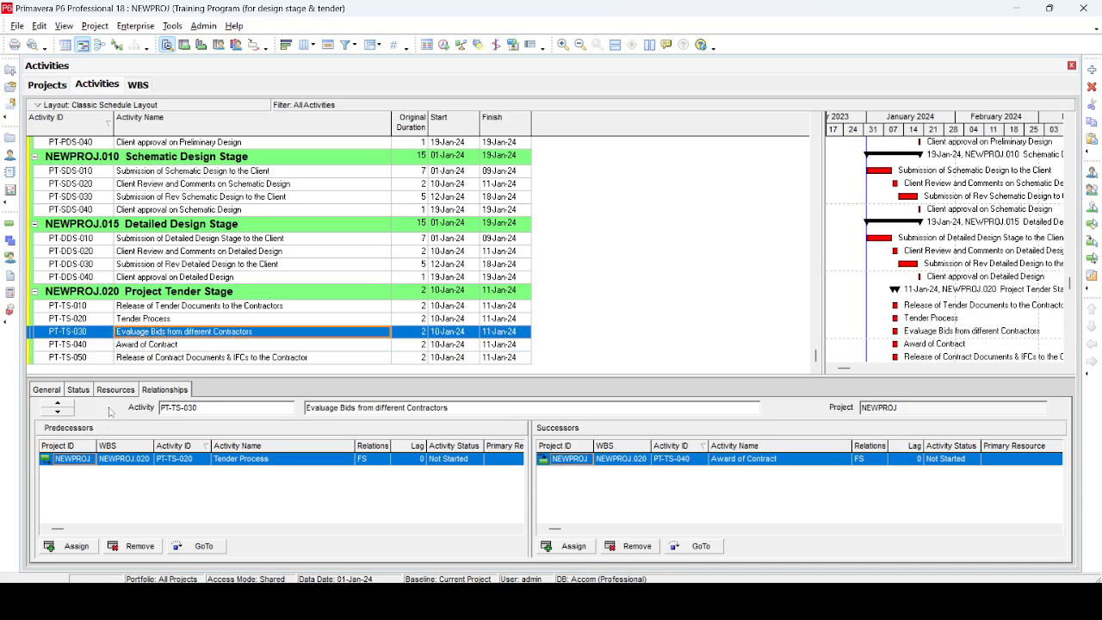
pyautogui.click(76, 547)
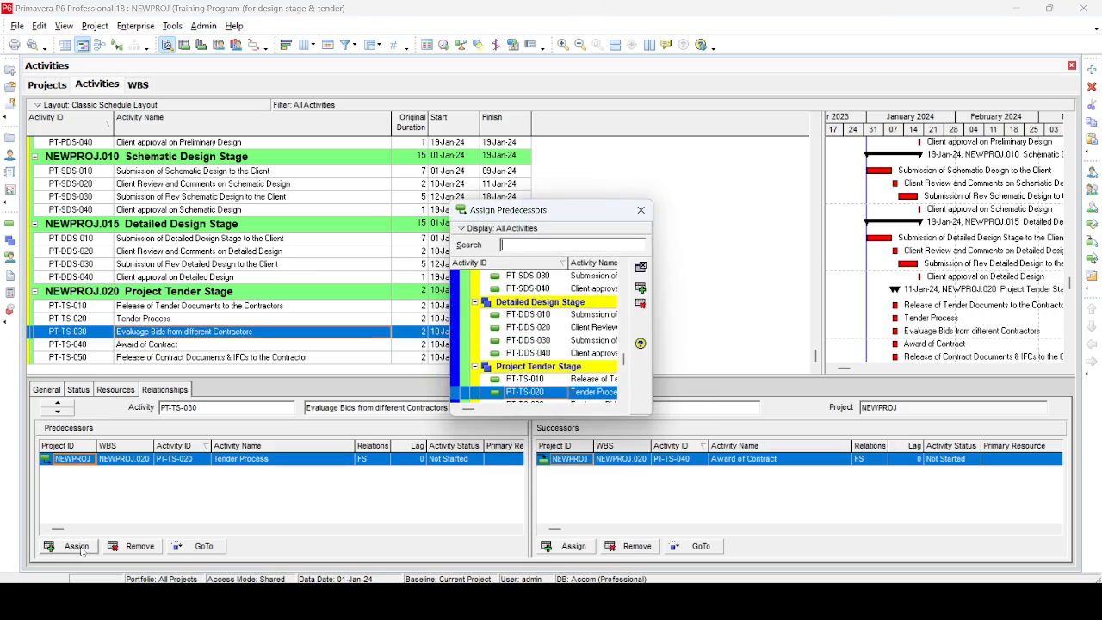
pyautogui.hotkey('ctrl', 'v')
pyautogui.doubleClick(528, 347)
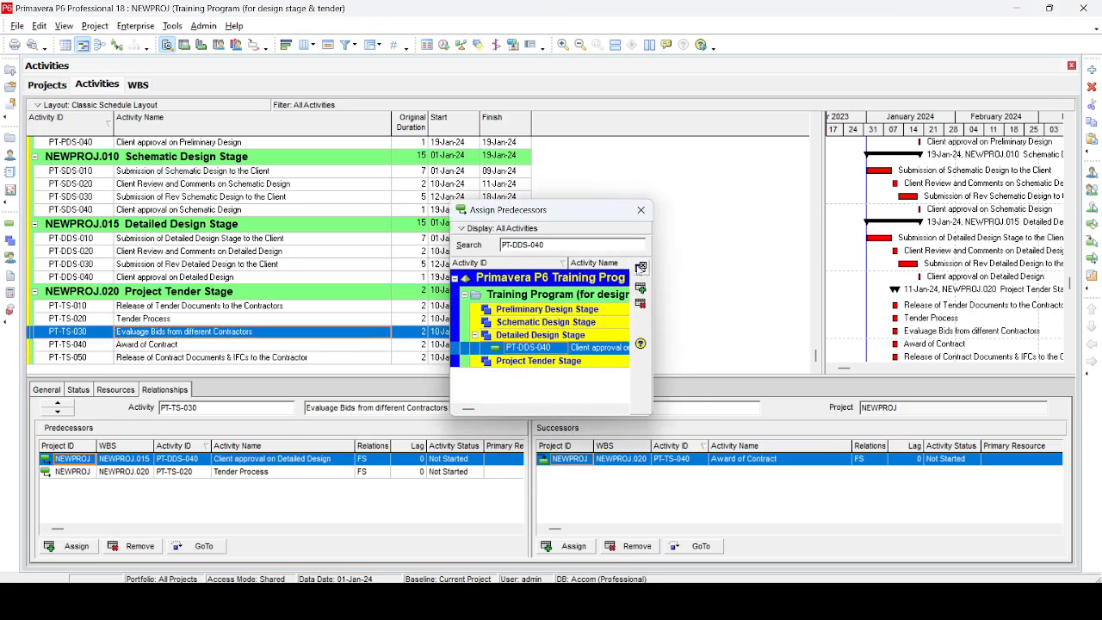
pyautogui.click(641, 210)
# Correct the name of activity PT-TS-030 to "Evaluate Bids from different Contractors"
pyautogui.click(145, 334)
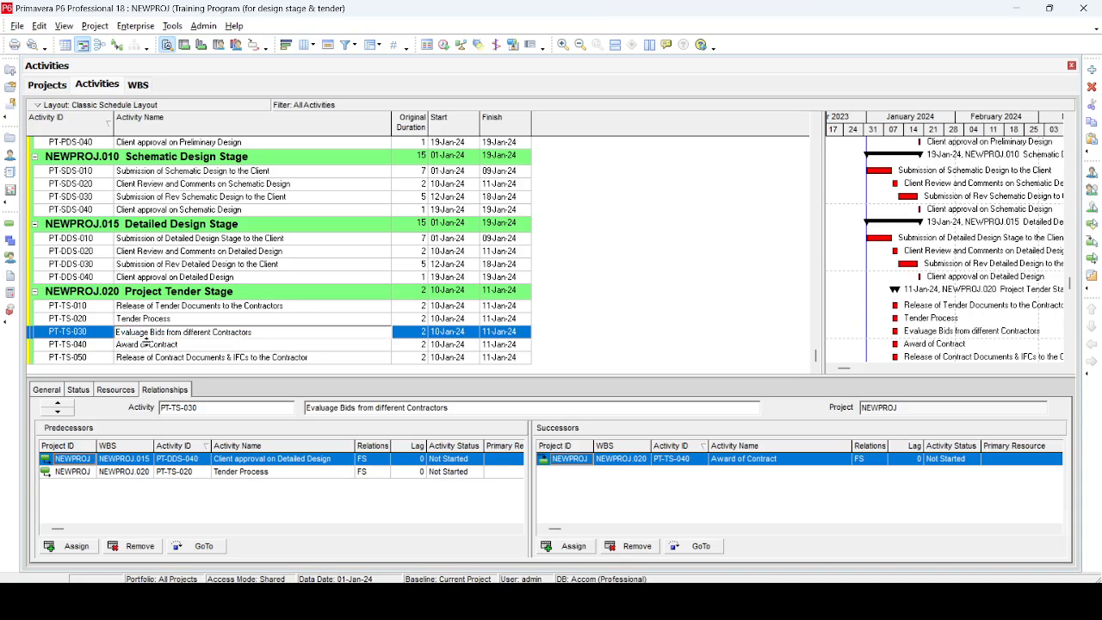
pyautogui.press('BackSpace')
pyautogui.write('t')
pyautogui.press('Return')
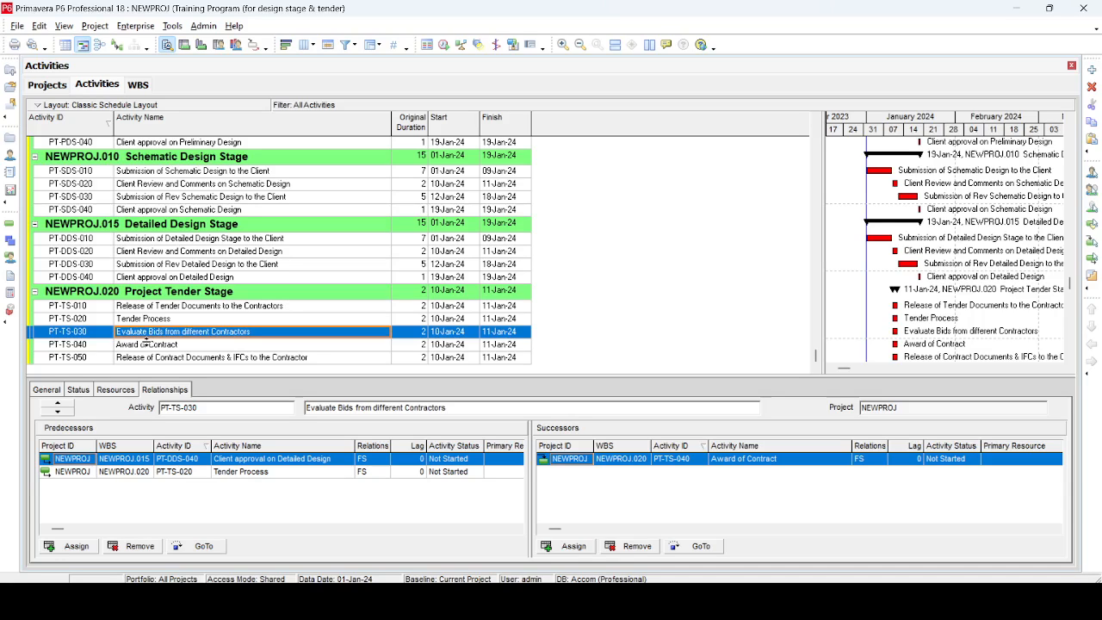
# Set the original durations of Schematic Design Stage activities PT-SDS-010 to 20 and PT-SDS-020 to 5
pyautogui.click(700, 546)
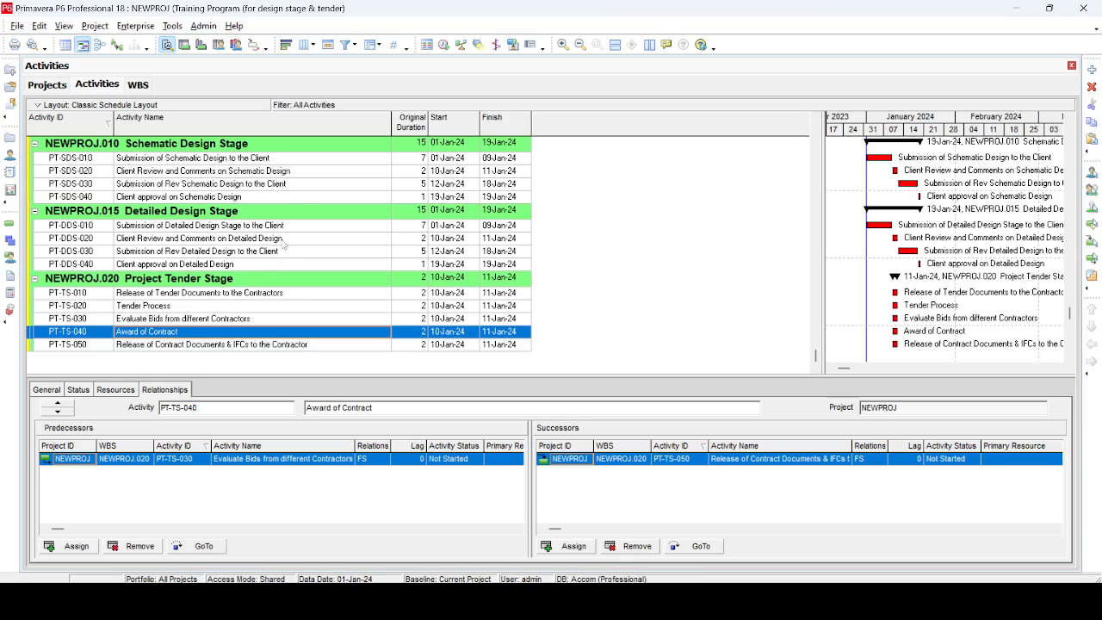
pyautogui.scroll(2, 293, 185)
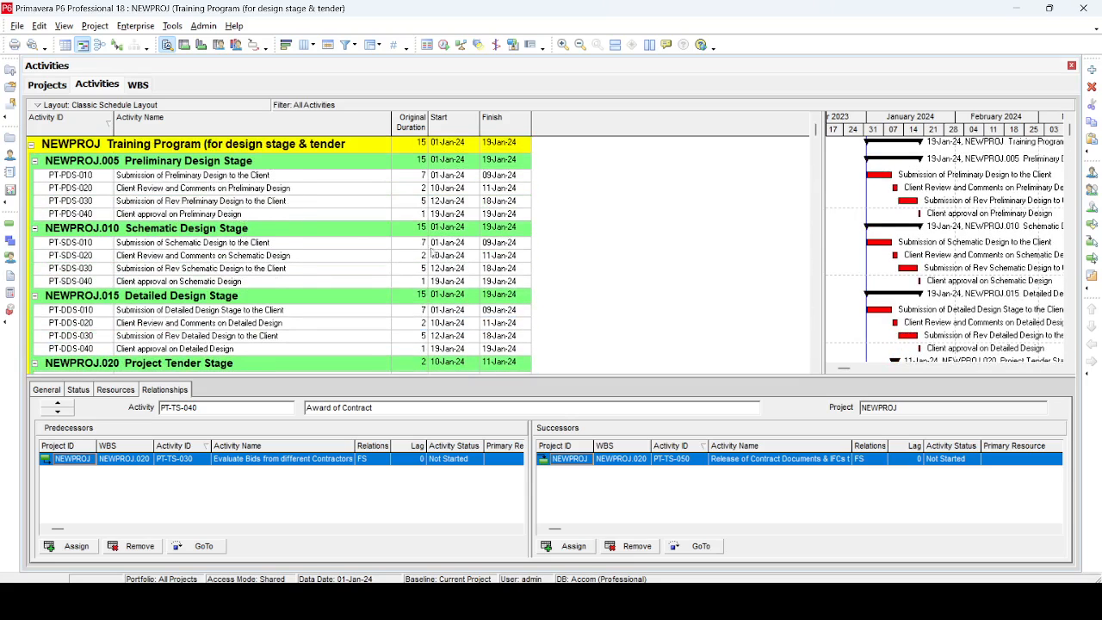
pyautogui.click(423, 246)
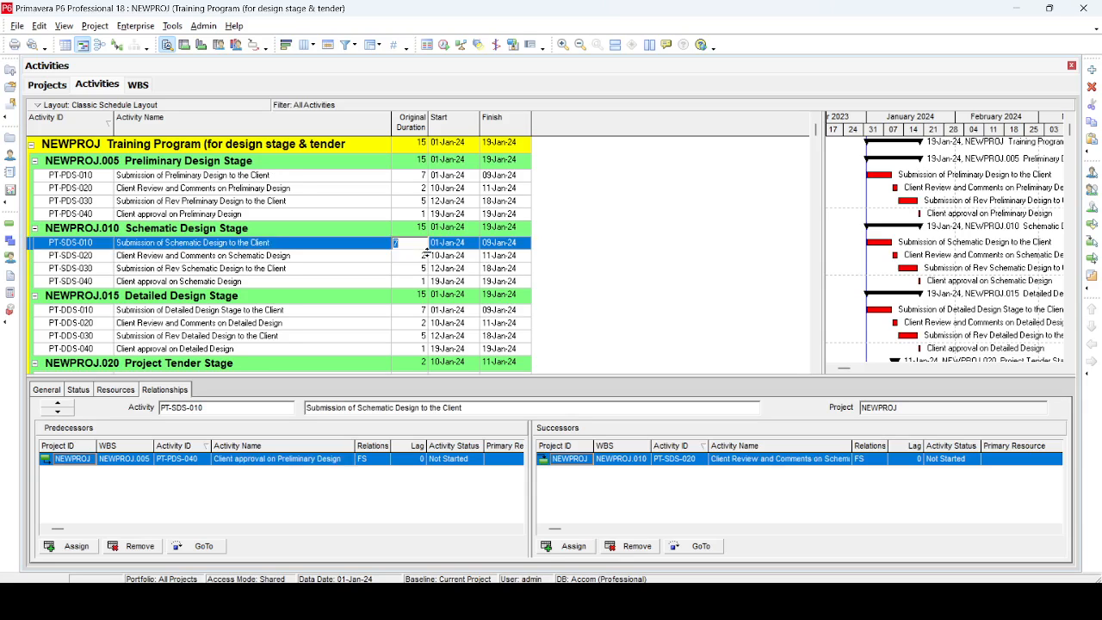
pyautogui.write('20')
pyautogui.press('Return')
pyautogui.click(418, 256)
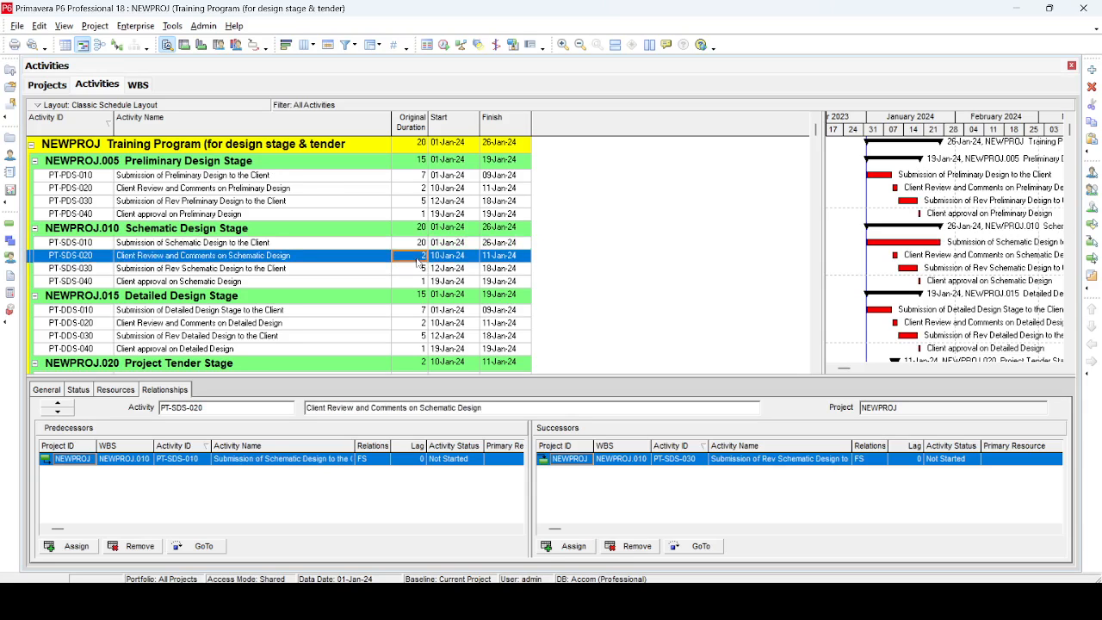
pyautogui.write('5')
pyautogui.press('Return')
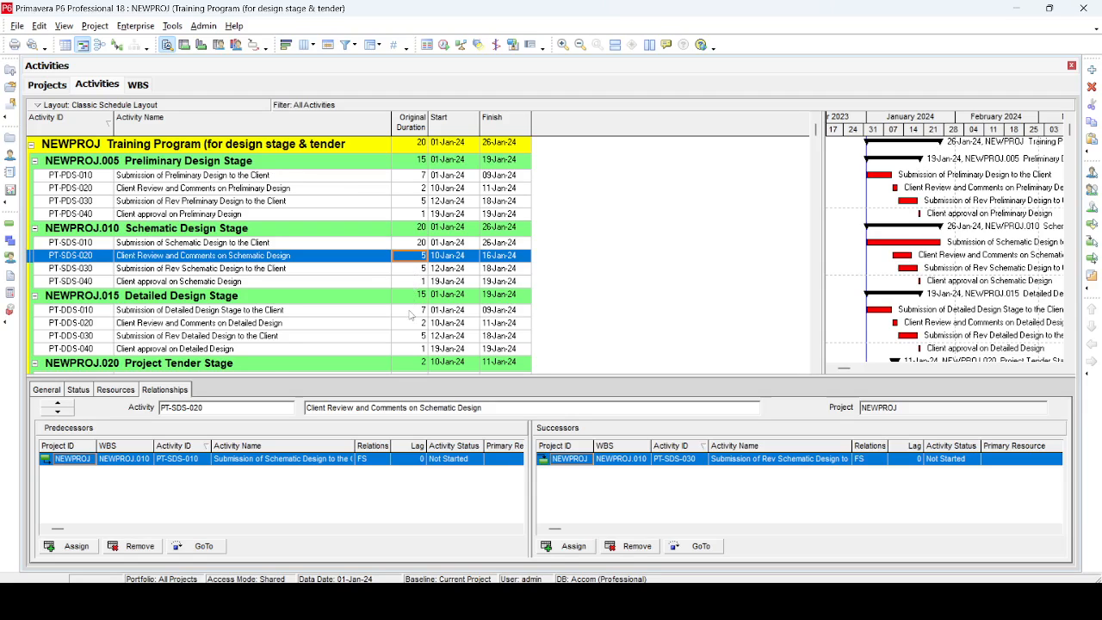
# Set the original durations of Detailed Design Stage activities PT-DDS-010 to 45, PT-DDS-020 to 10 and PT-DDS-030 to 15
pyautogui.click(411, 310)
pyautogui.write('45')
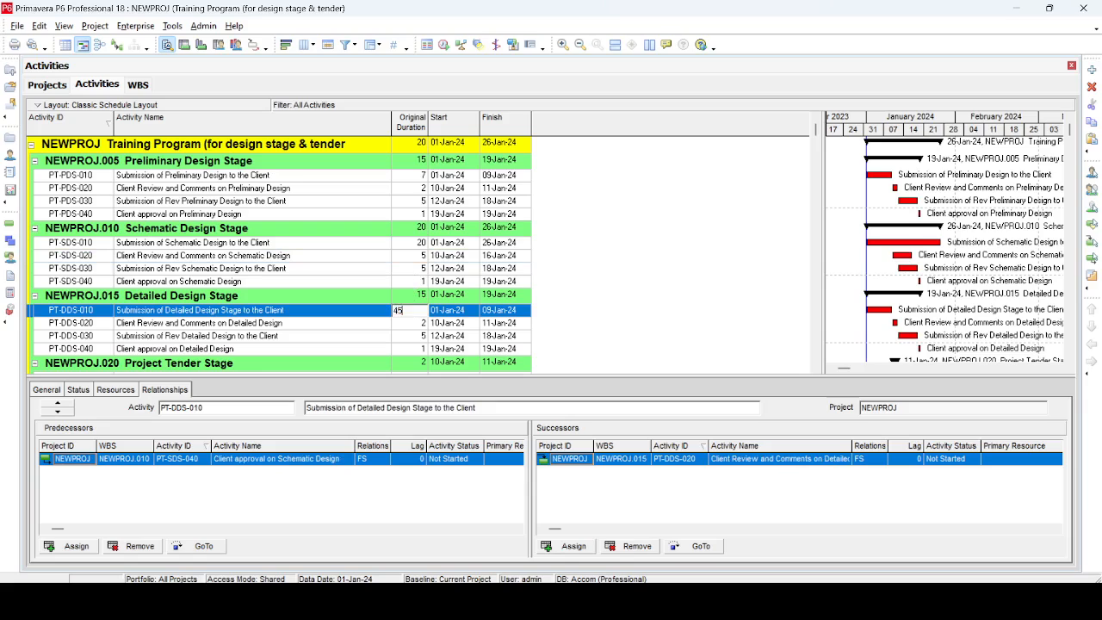
pyautogui.click(410, 323)
pyautogui.write('10')
pyautogui.press('Return')
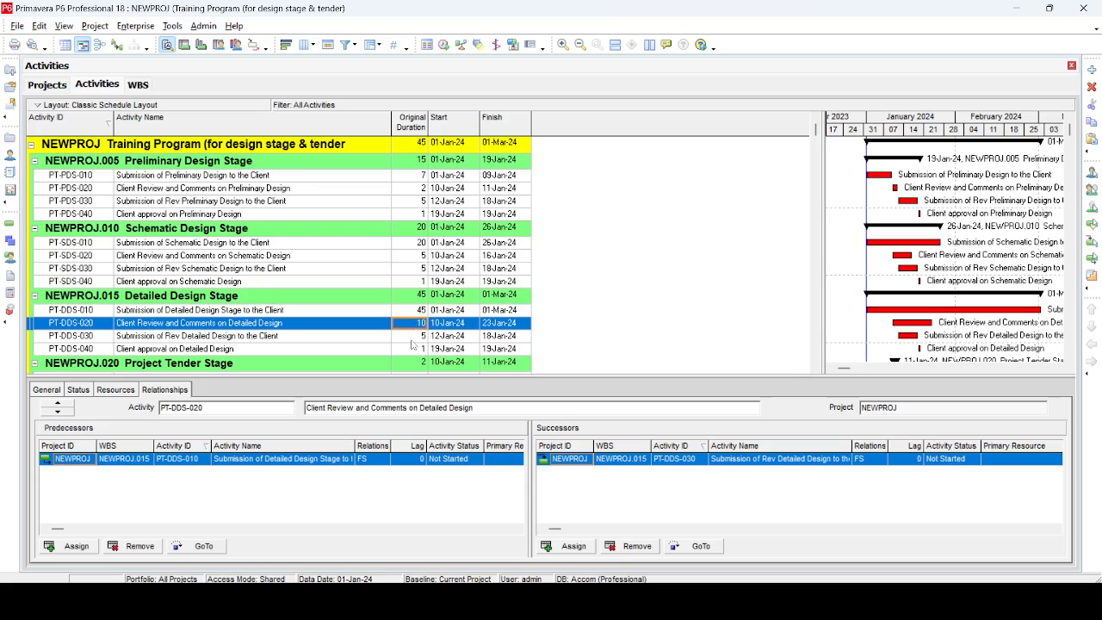
pyautogui.click(415, 337)
pyautogui.write('15')
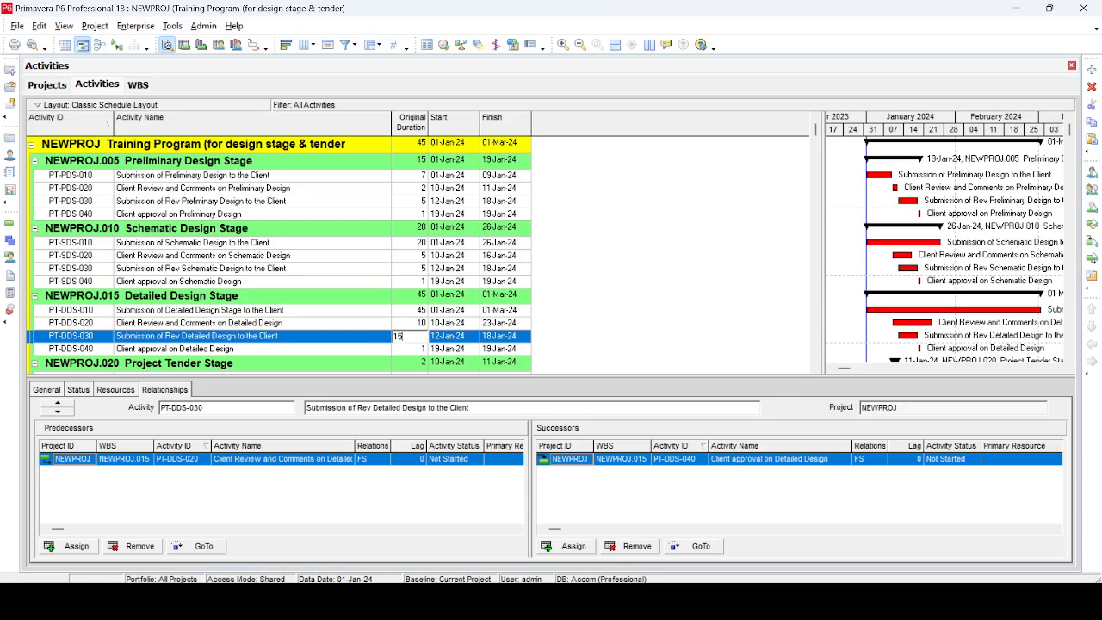
pyautogui.press('Return')
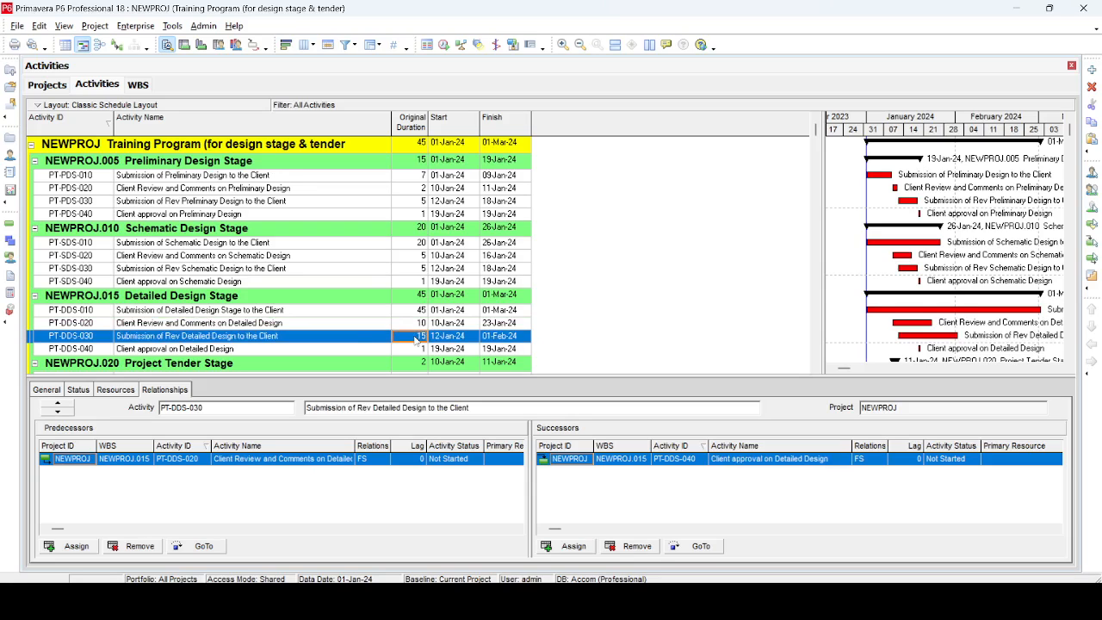
# Recalculate the project schedule with the new durations and links, and widen the Gantt chart area
pyautogui.scroll(-5, 819, 370)
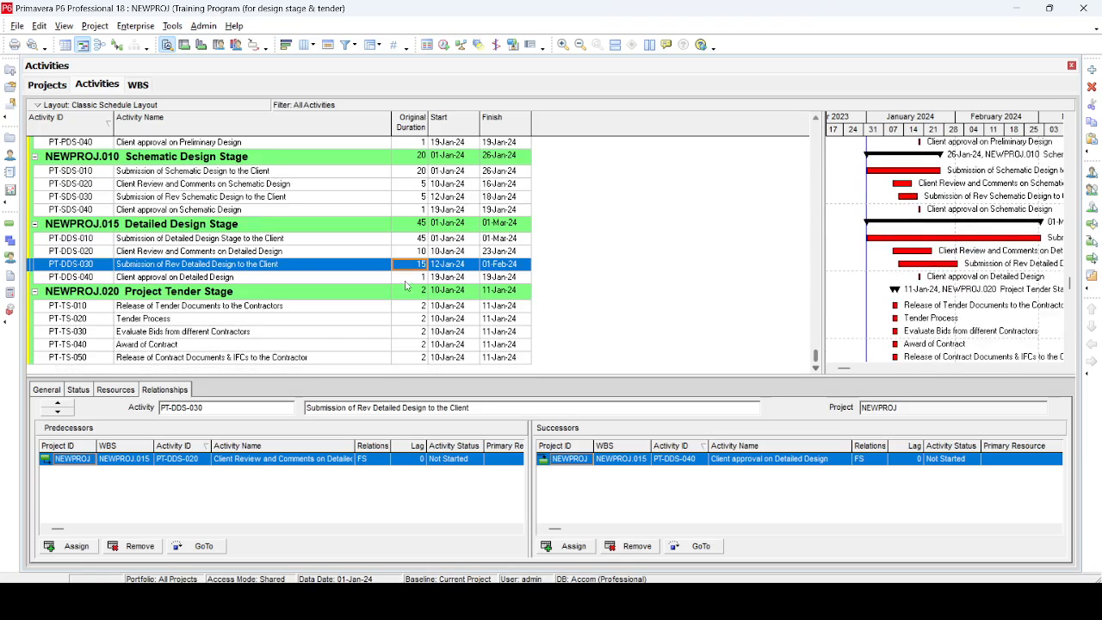
pyautogui.click(271, 277)
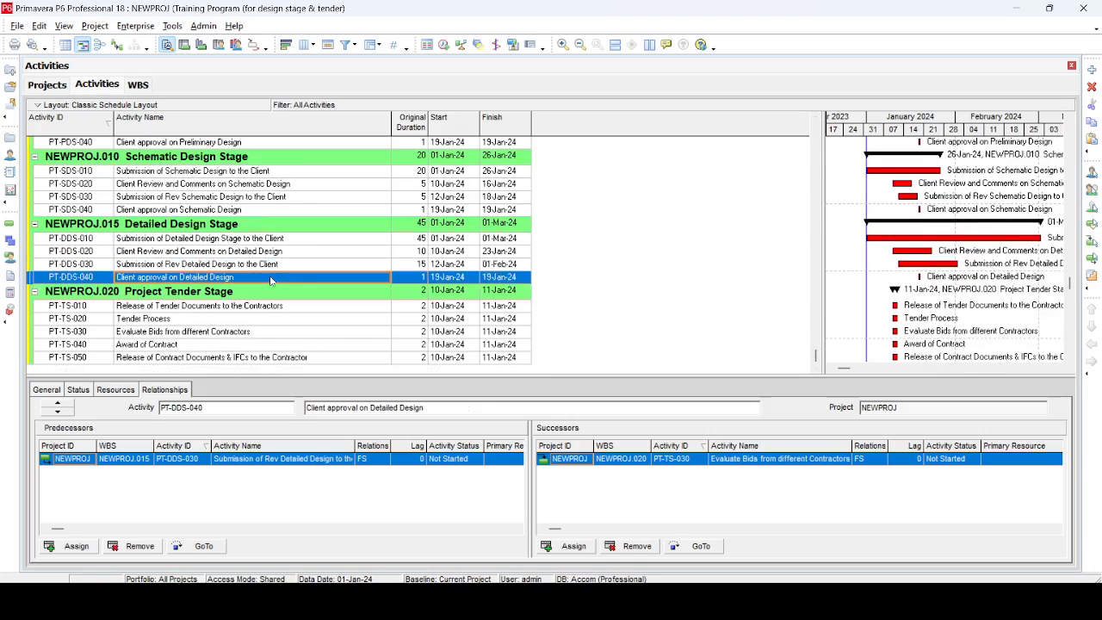
pyautogui.click(699, 547)
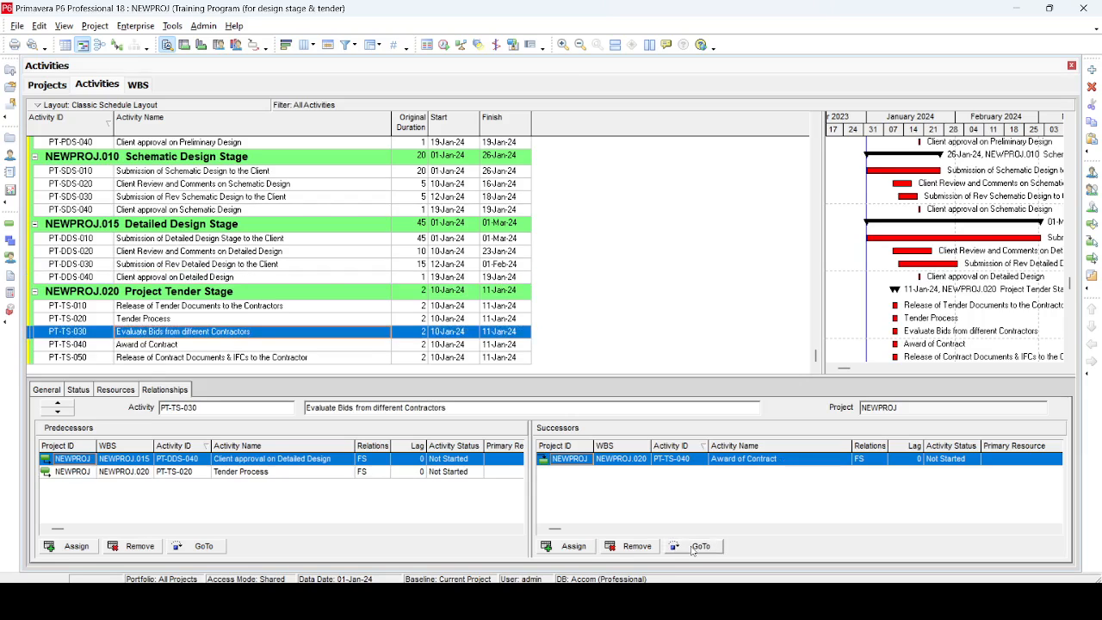
pyautogui.press('F9')
pyautogui.press('Return')
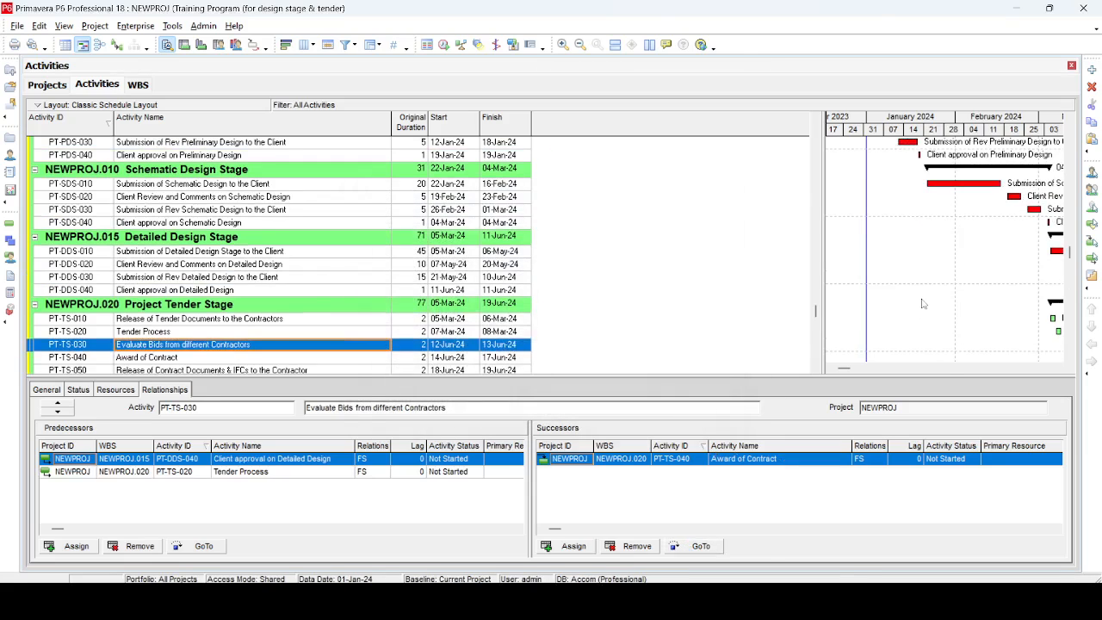
pyautogui.moveTo(817, 256); pyautogui.dragTo(542, 258)
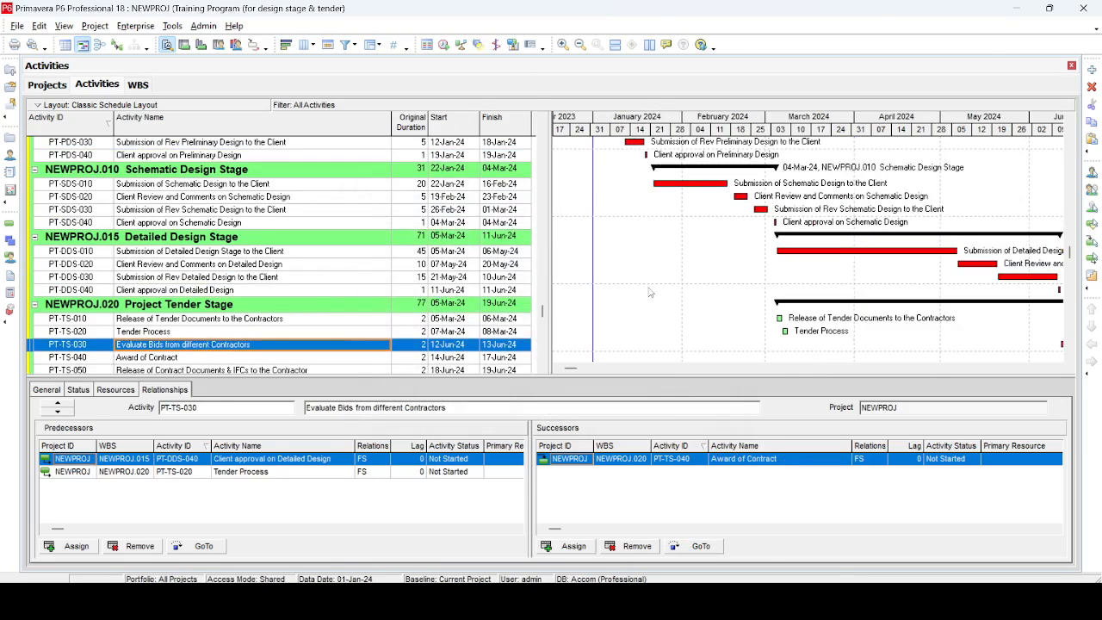
pyautogui.scroll(-1, 1058, 372)
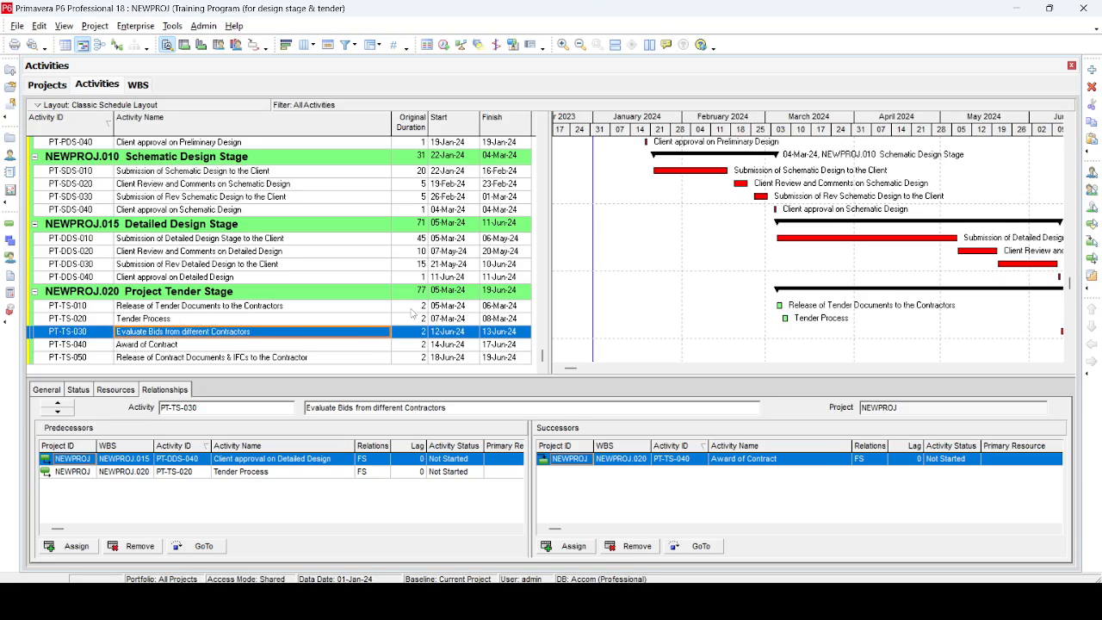
# Set the original duration of the Tender Process activity PT-TS-020 to 60 in the Project Tender Stage
pyautogui.click(410, 308)
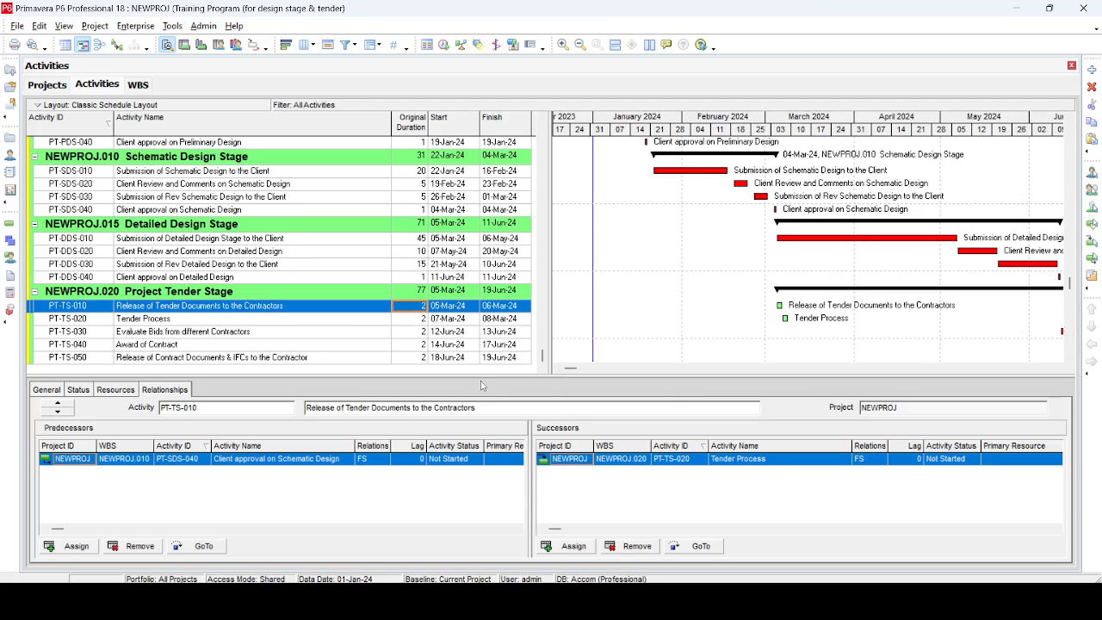
pyautogui.scroll(-1, 622, 298)
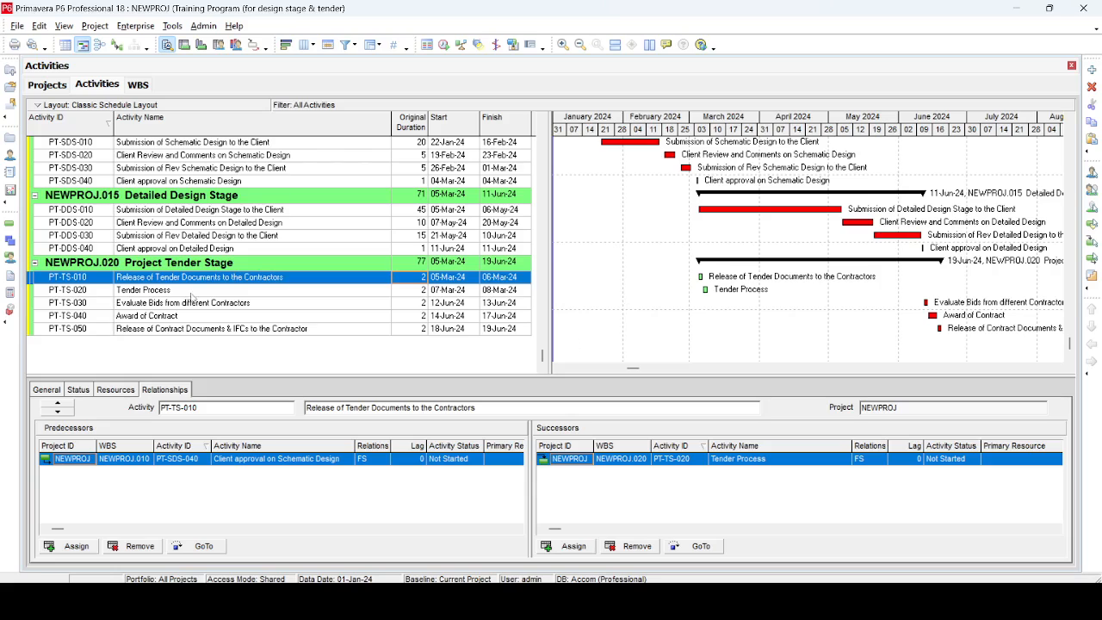
pyautogui.click(424, 291)
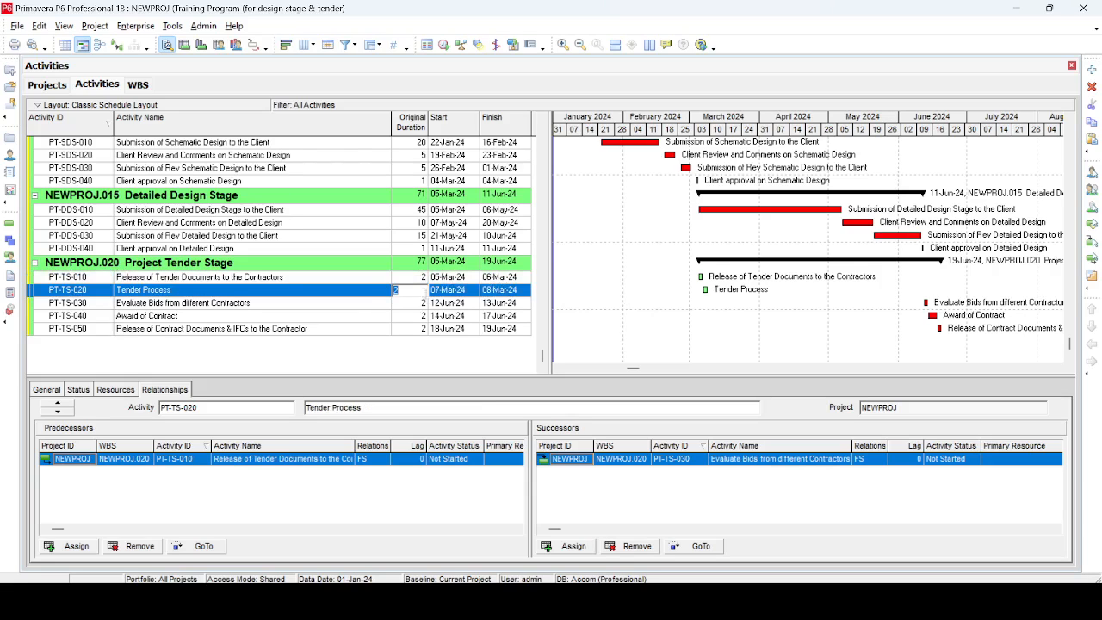
pyautogui.write('45')
pyautogui.press('Return')
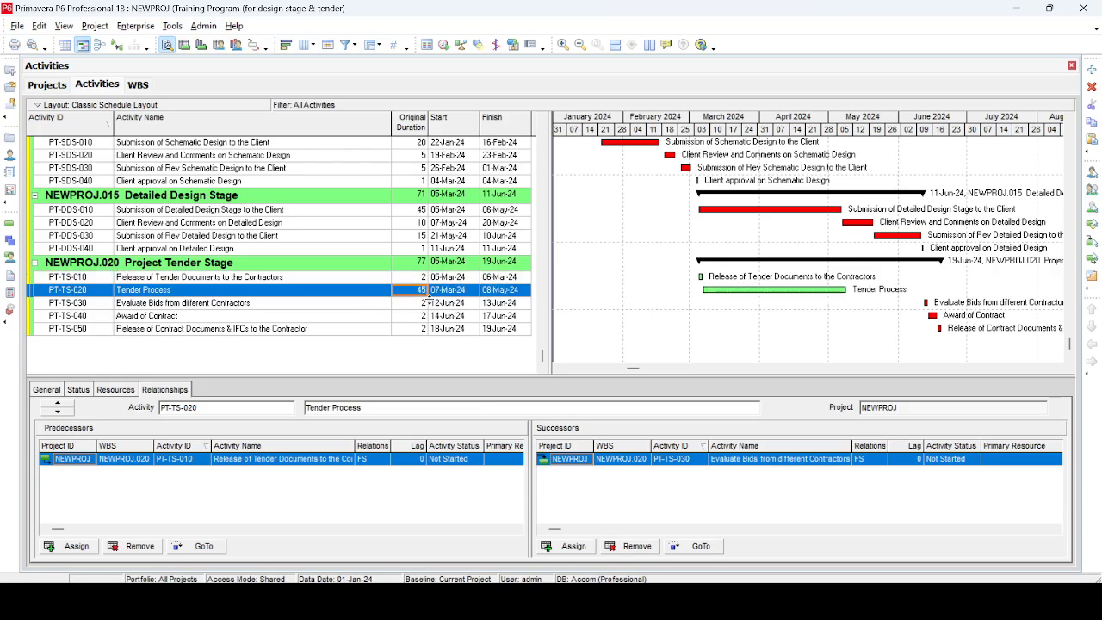
pyautogui.scroll(1, 430, 301)
pyautogui.write('60')
pyautogui.press('Return')
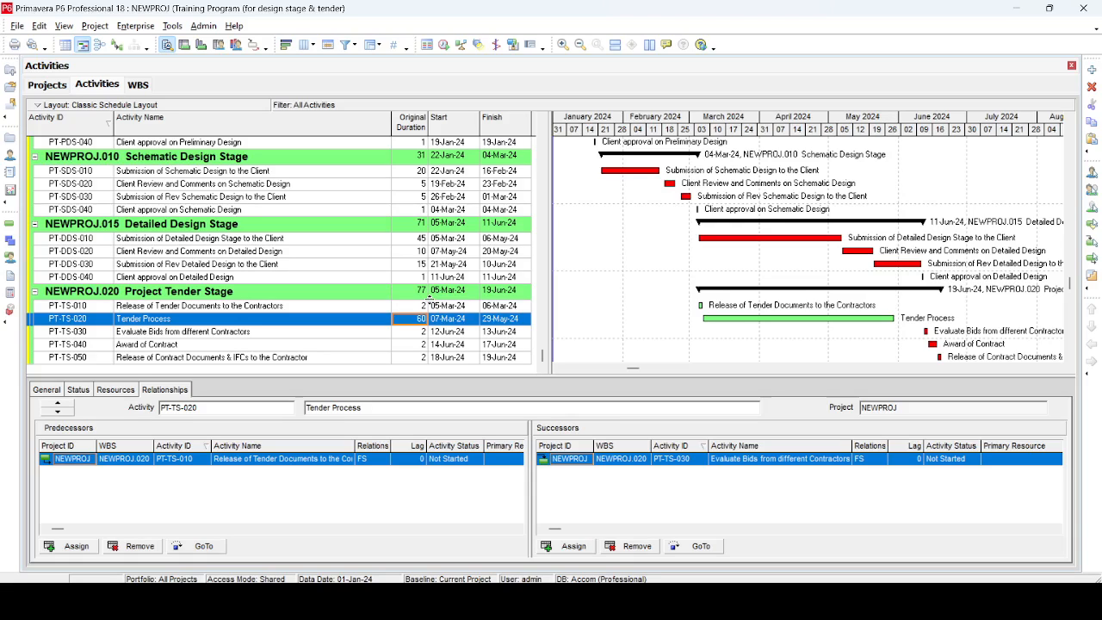
# Recalculate the project schedule with the current data date of 01-Jan-24
pyautogui.click(319, 307)
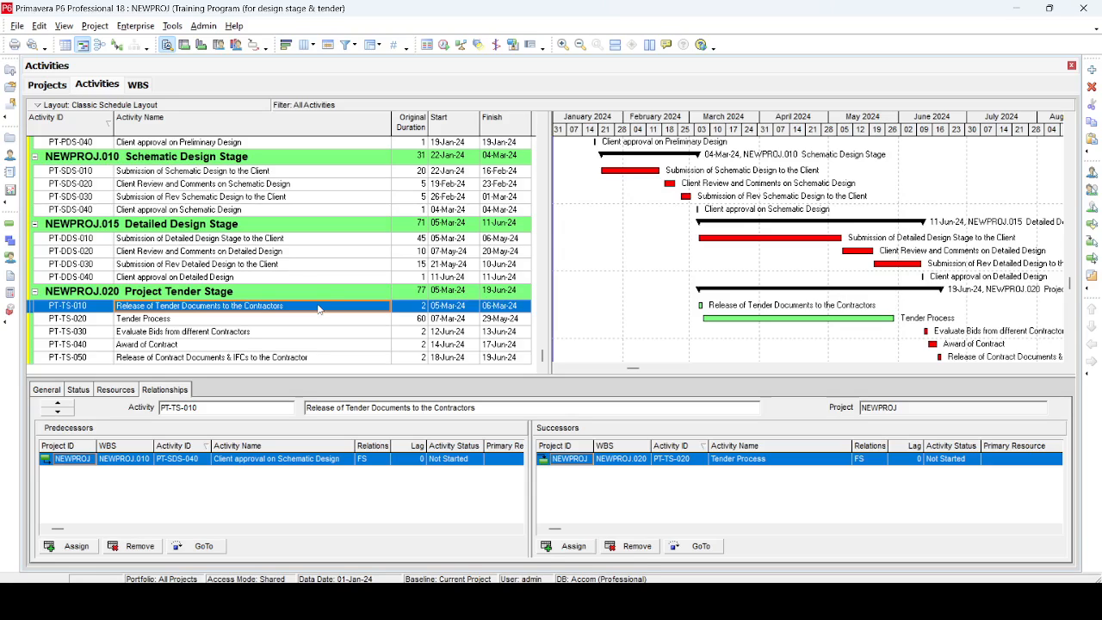
pyautogui.click(300, 321)
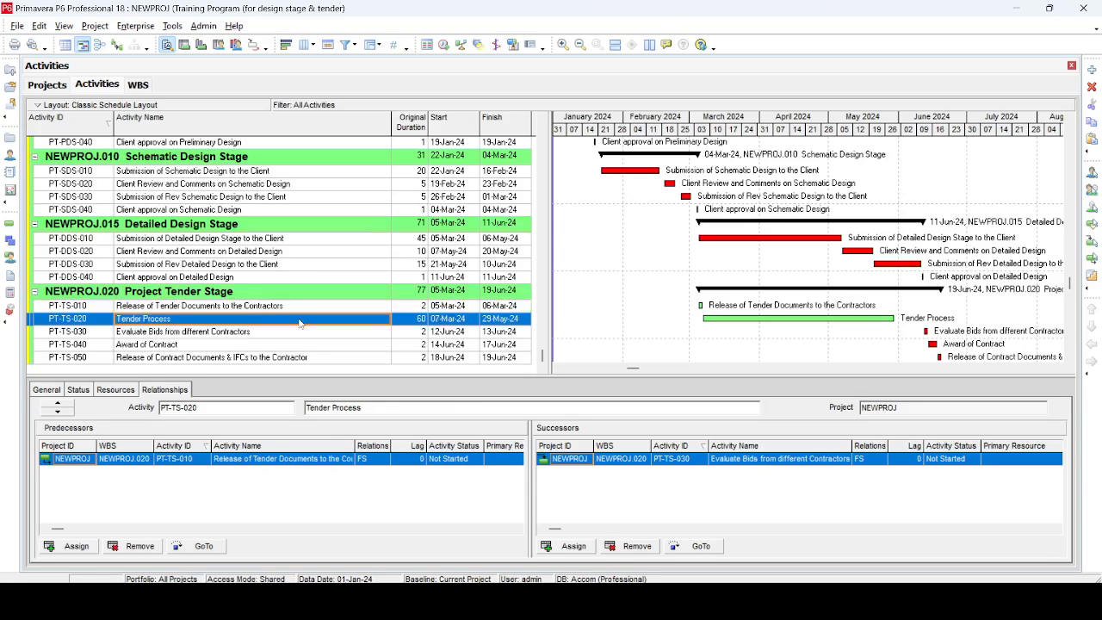
pyautogui.press('F9')
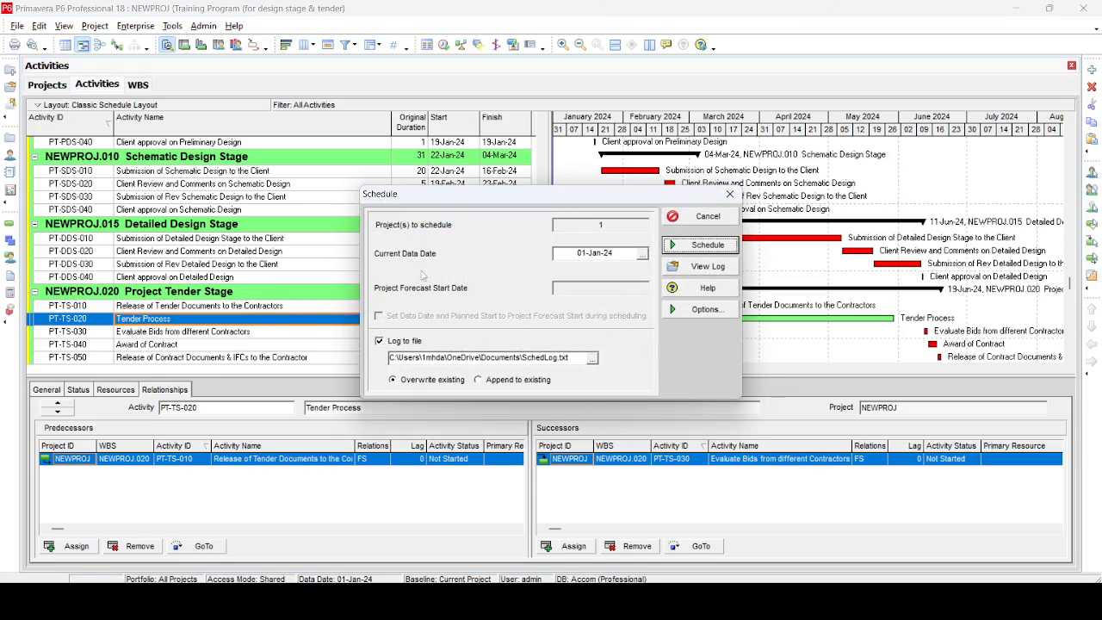
pyautogui.click(701, 245)
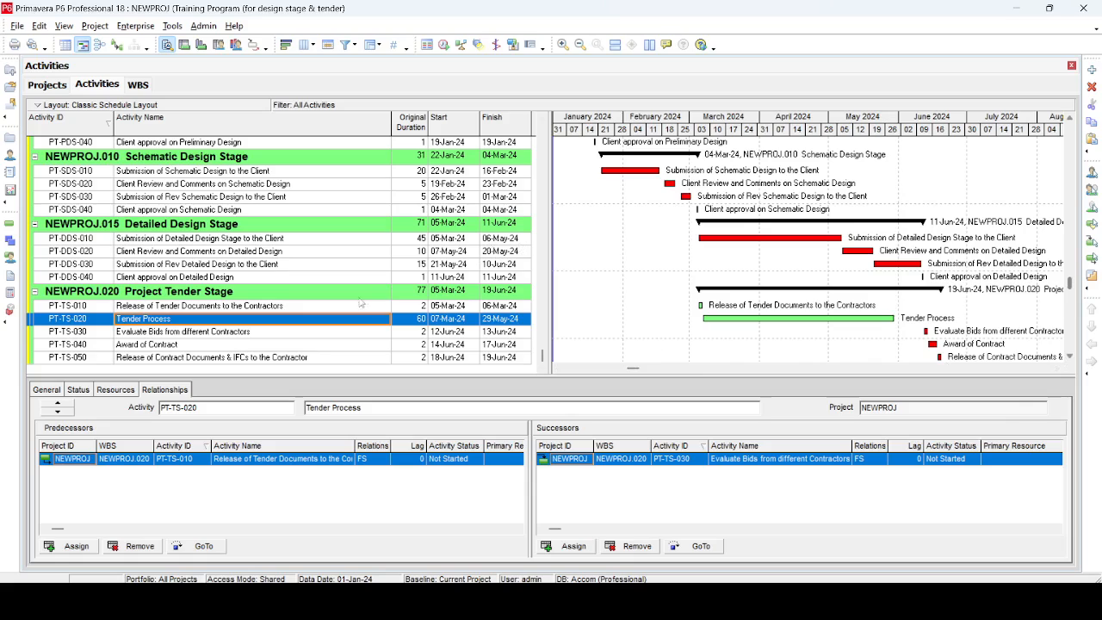
# Set the original duration of activity PT-DDS-030 to 10 and recalculate the schedule
pyautogui.click(420, 269)
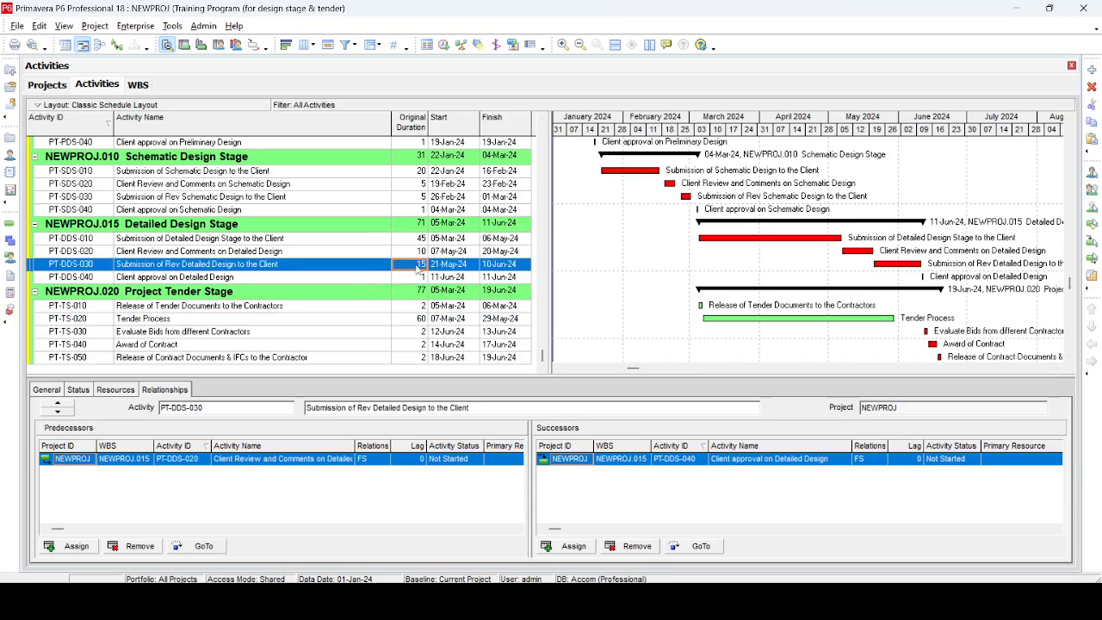
pyautogui.write('10')
pyautogui.press('Return')
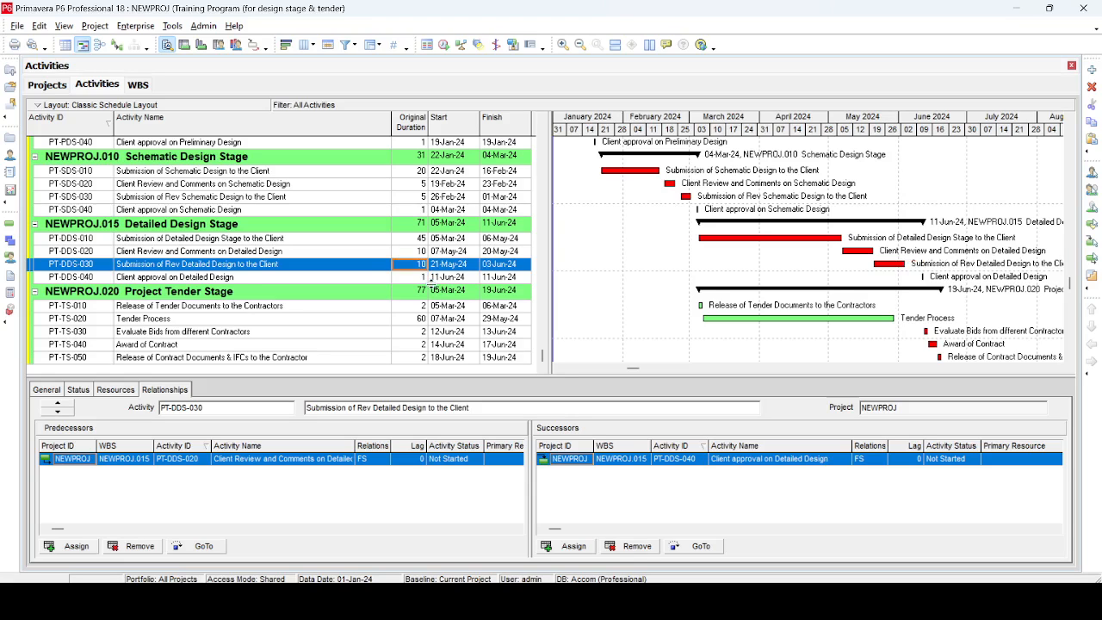
pyautogui.press('F9')
pyautogui.press('Return')
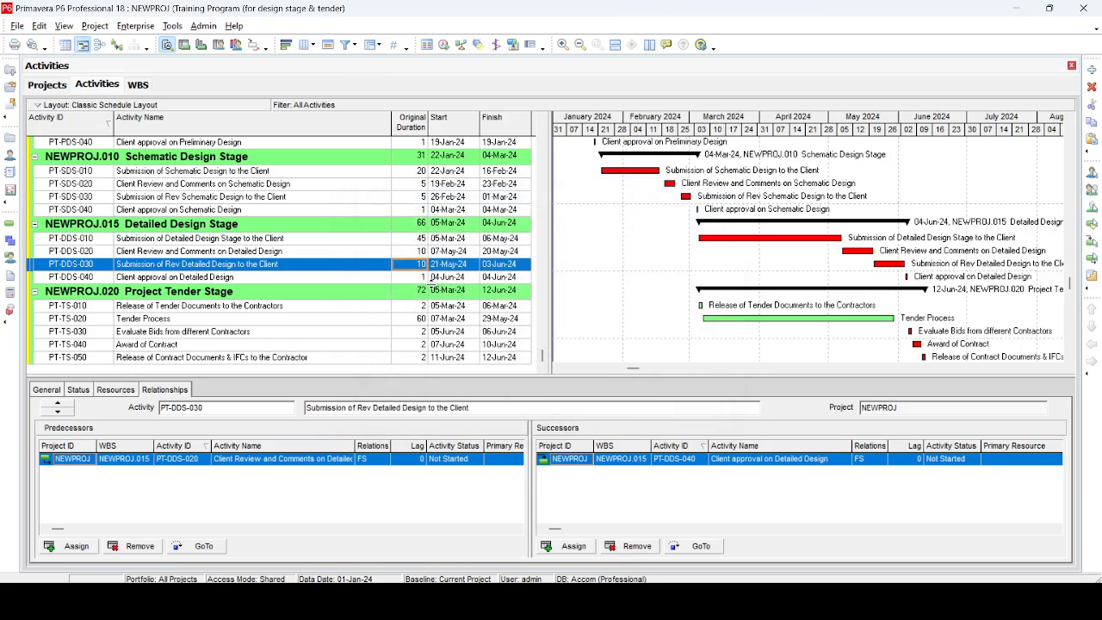
# Try an original duration of 70 for Tender Process activity PT-TS-020, restoring it to 60 and rescheduling the project
pyautogui.click(416, 319)
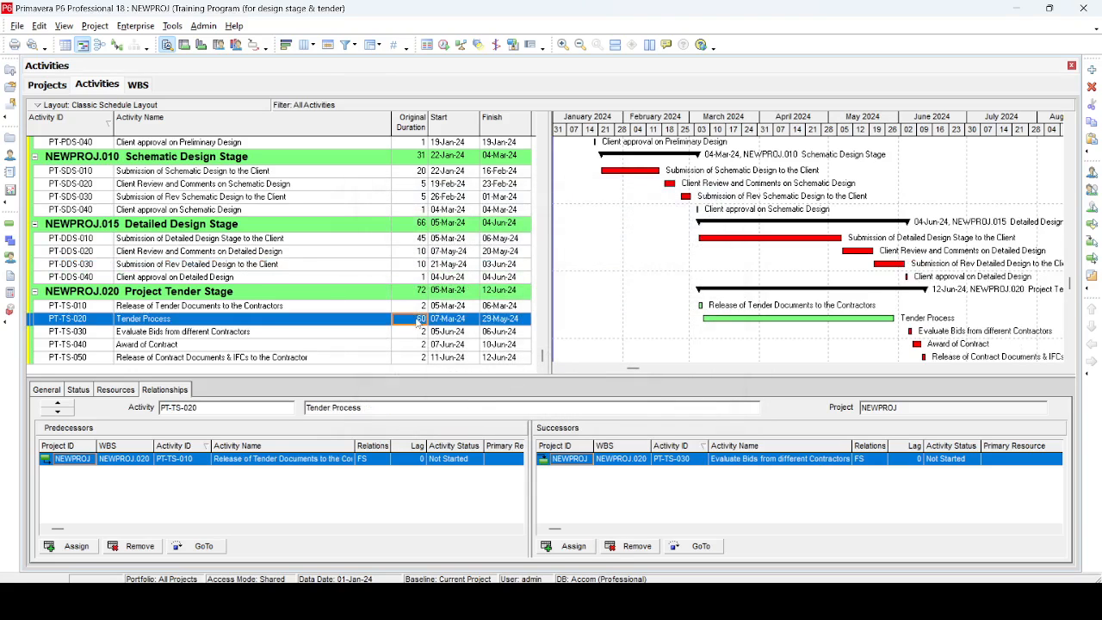
pyautogui.click(417, 319)
pyautogui.write('70')
pyautogui.press('Return')
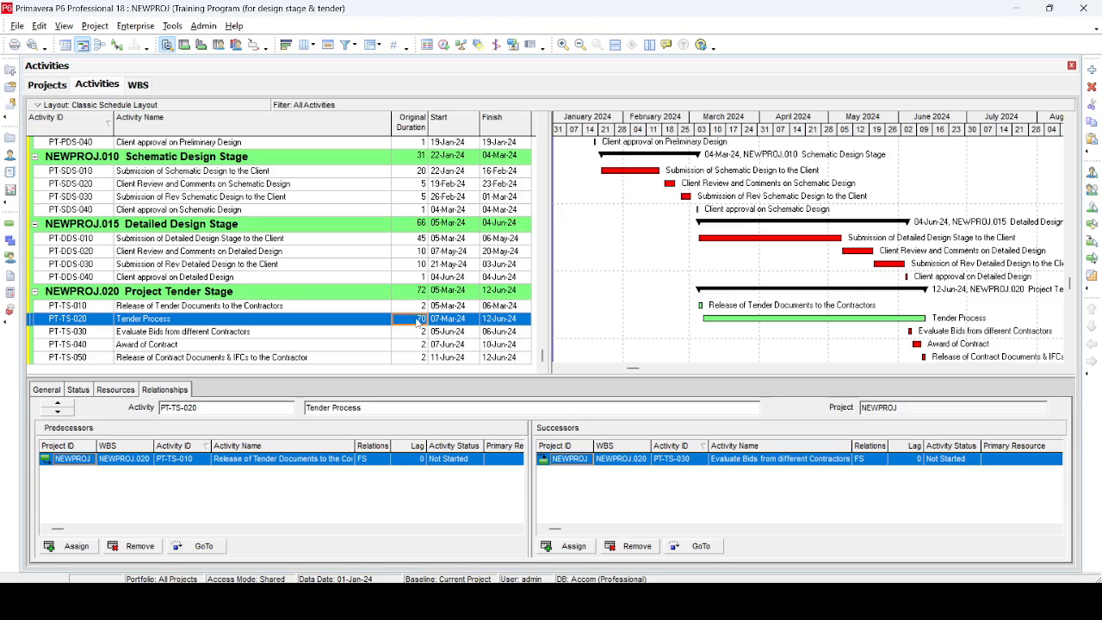
pyautogui.write('60')
pyautogui.press('Return')
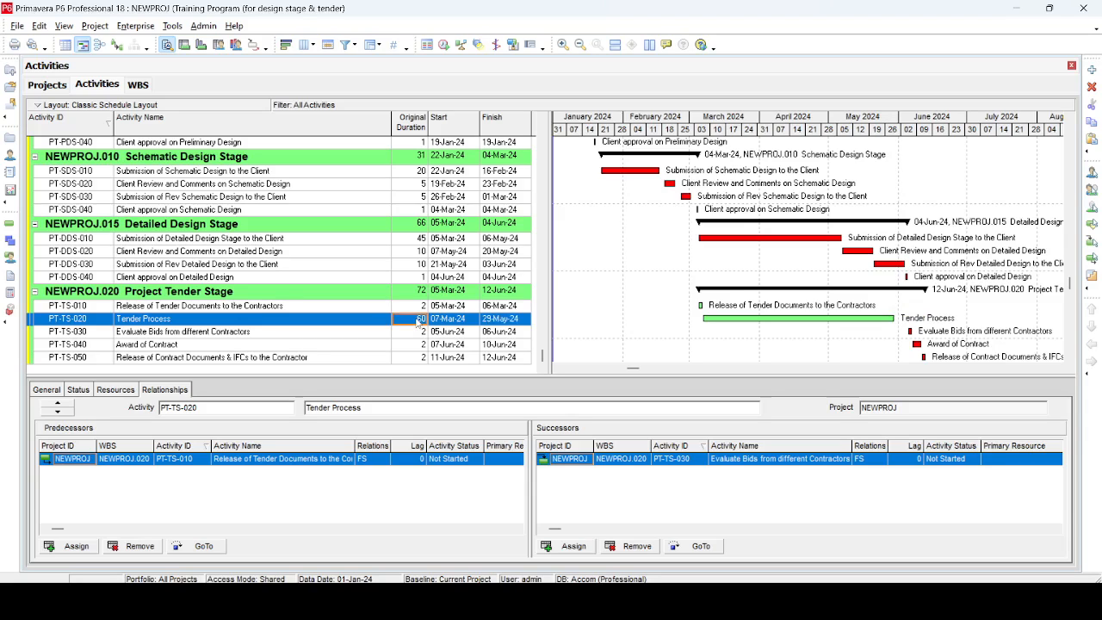
pyautogui.press('F9')
pyautogui.press('Return')
# Examine the durations, dates and Gantt bars of the activities across all design and tender stages
pyautogui.scroll(2, 444, 292)
pyautogui.scroll(1, 447, 292)
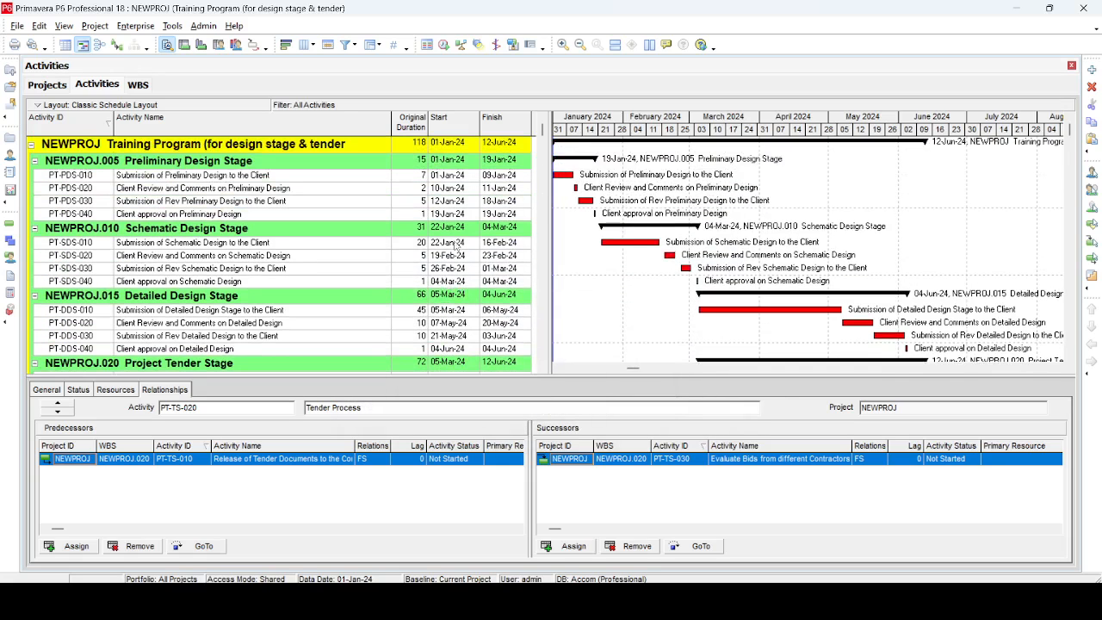
pyautogui.scroll(-2, 449, 242)
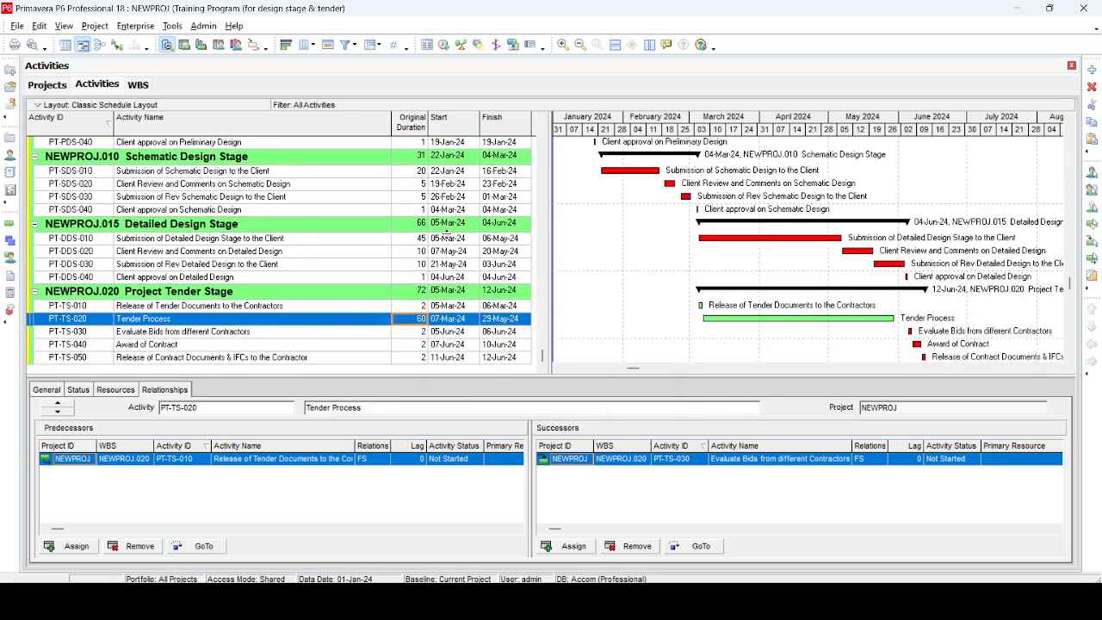
pyautogui.scroll(3, 447, 240)
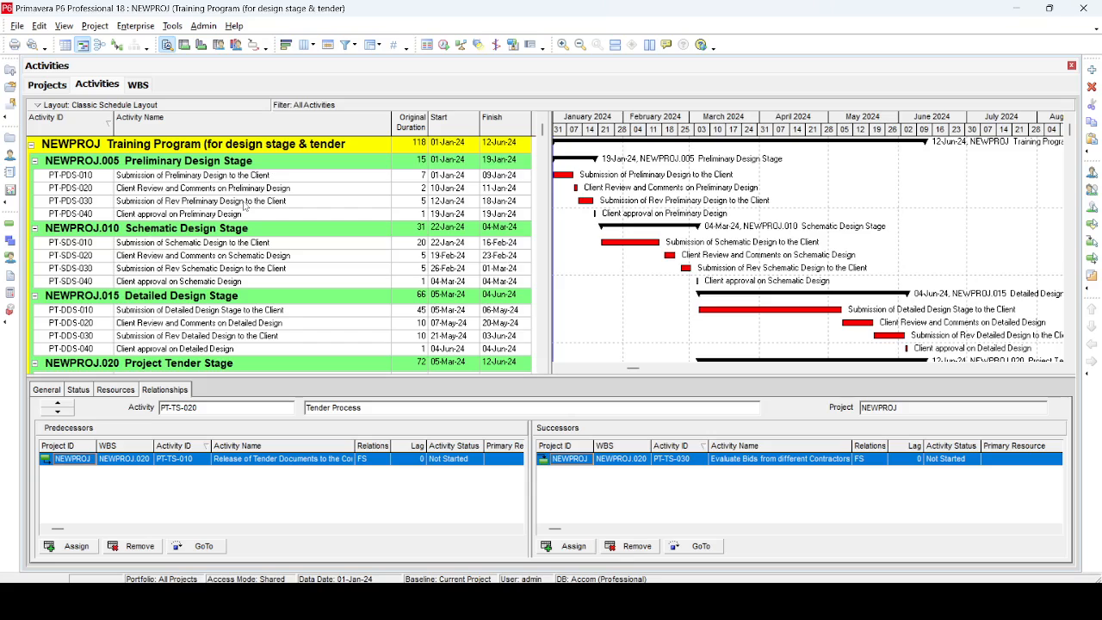
pyautogui.scroll(-3, 244, 206)
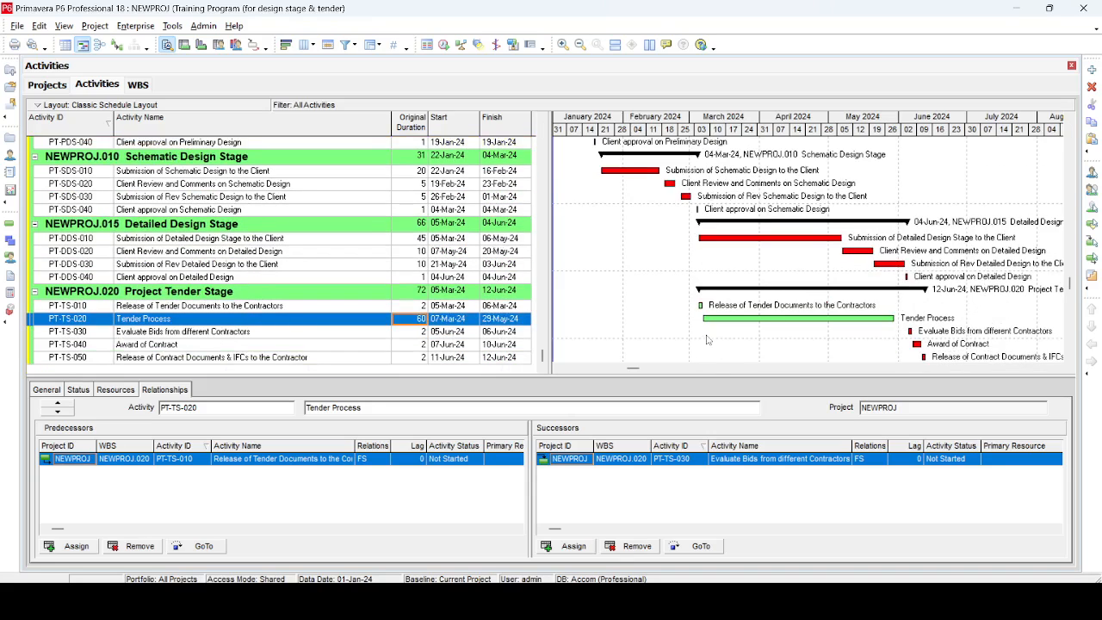
pyautogui.scroll(3, 290, 270)
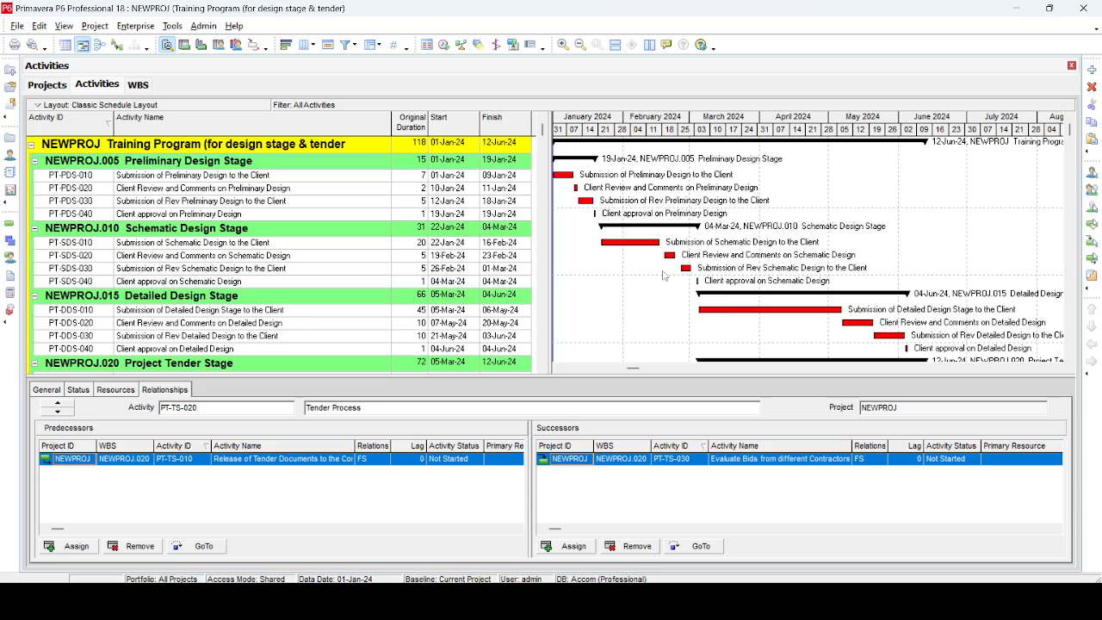
pyautogui.scroll(-3, 723, 333)
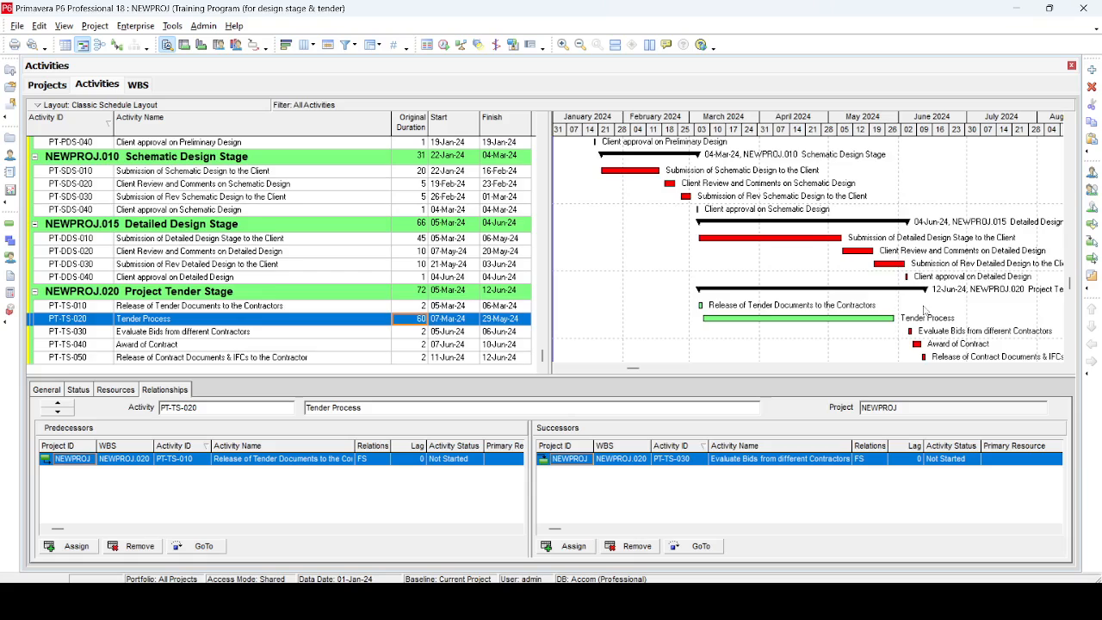
pyautogui.scroll(2, 686, 312)
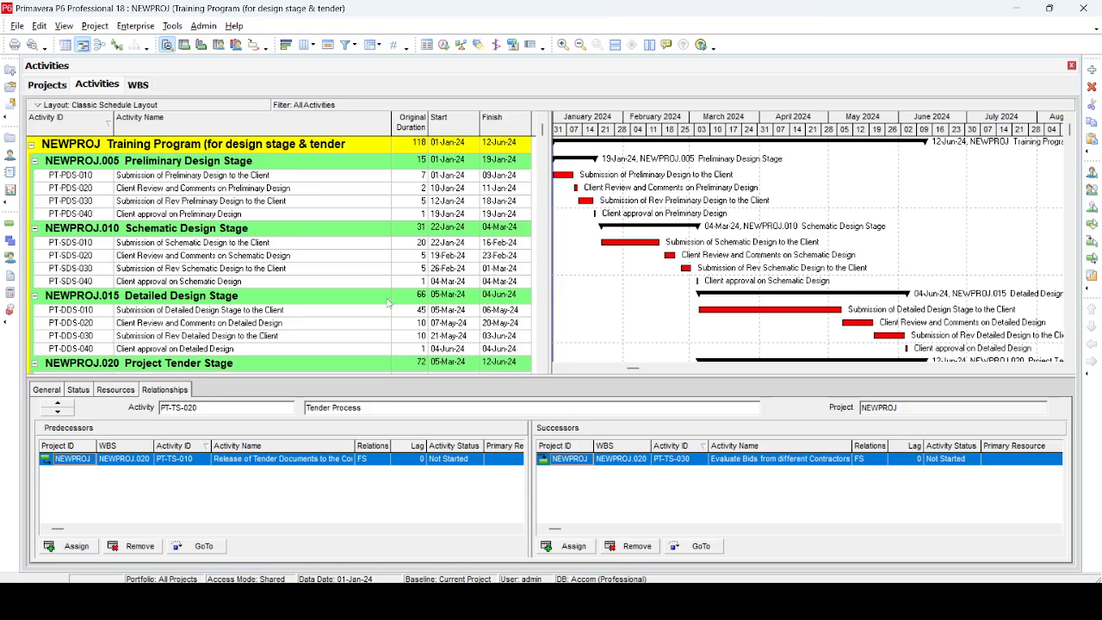
# Collapse the Preliminary Design, Schematic Design, Detailed Design and Project Tender stages to their WBS summary rows
pyautogui.click(34, 161)
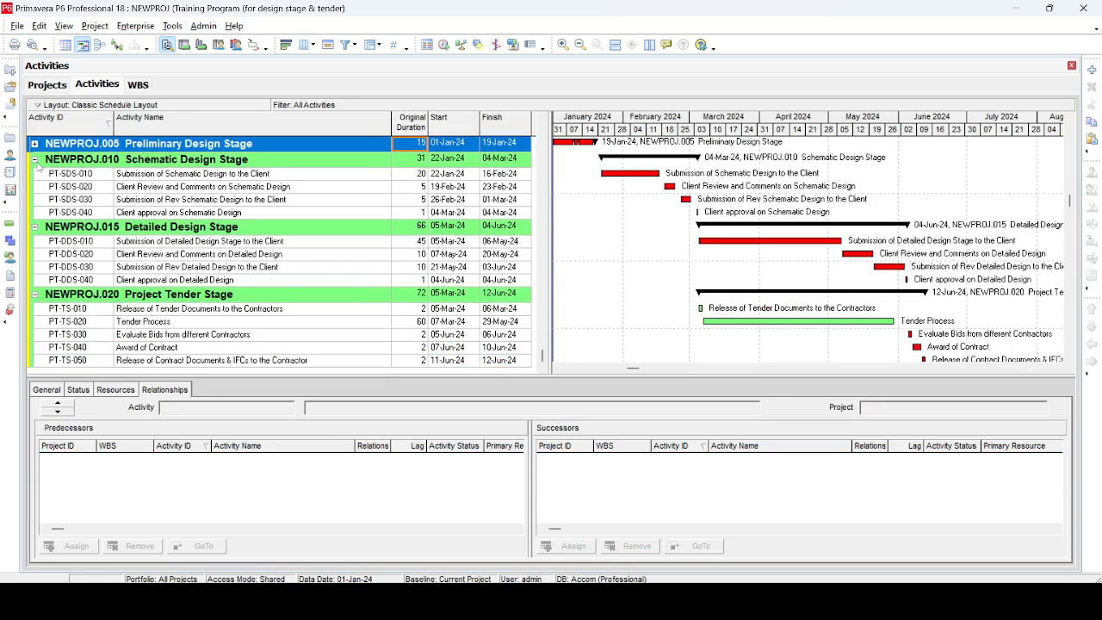
pyautogui.click(35, 162)
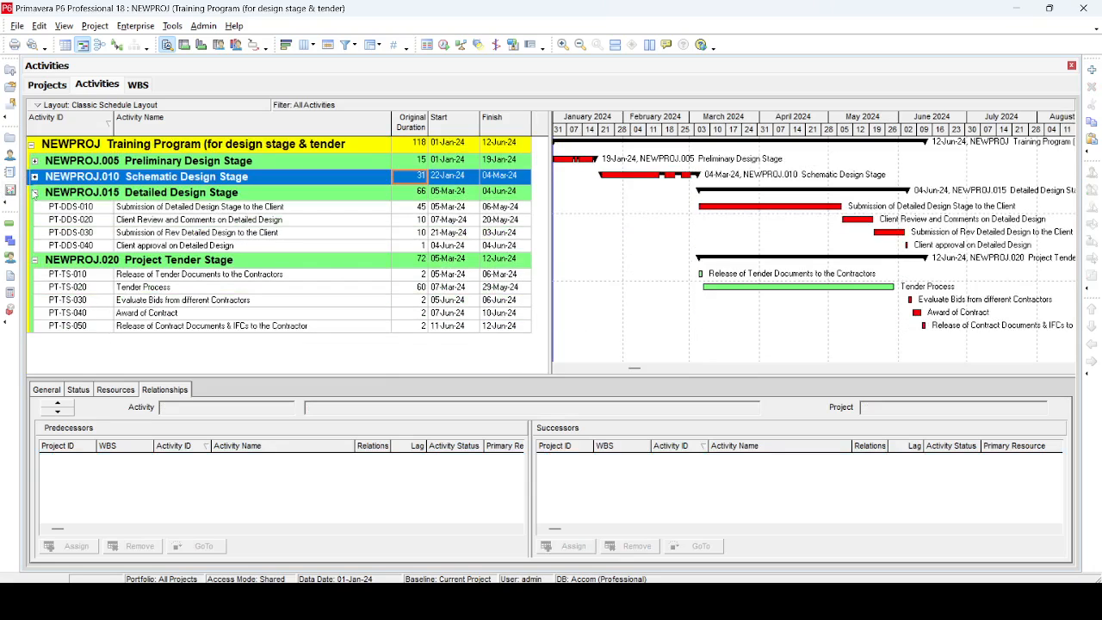
pyautogui.click(34, 192)
pyautogui.click(34, 208)
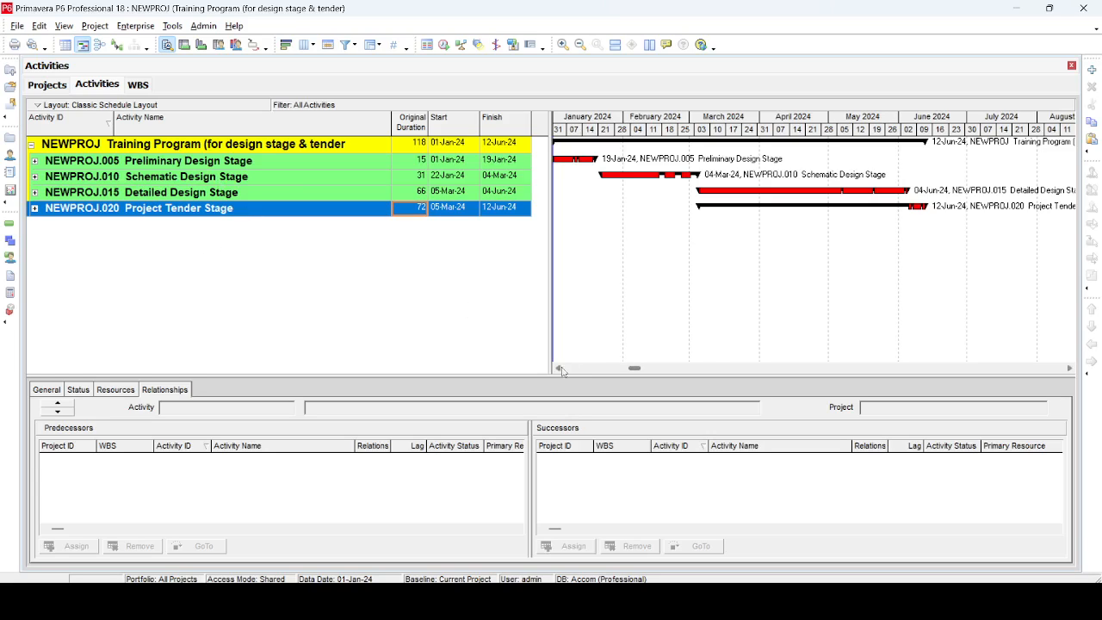
# Change the Group and Sort options so WBS bands show only Name / Description, without Title or ID / Code
pyautogui.click(371, 45)
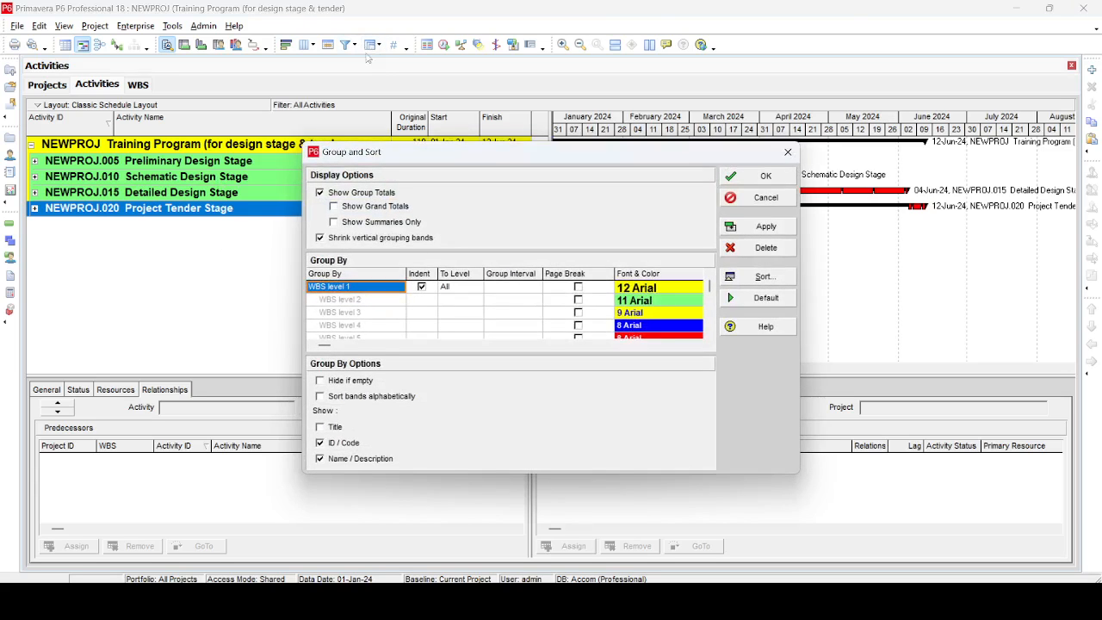
pyautogui.click(330, 443)
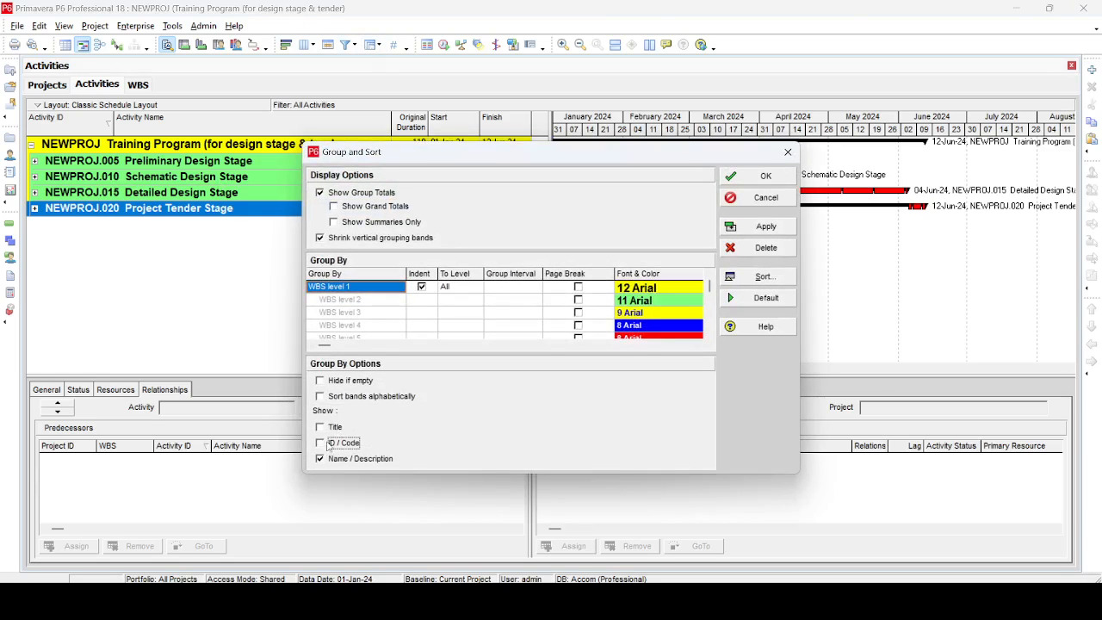
pyautogui.click(769, 226)
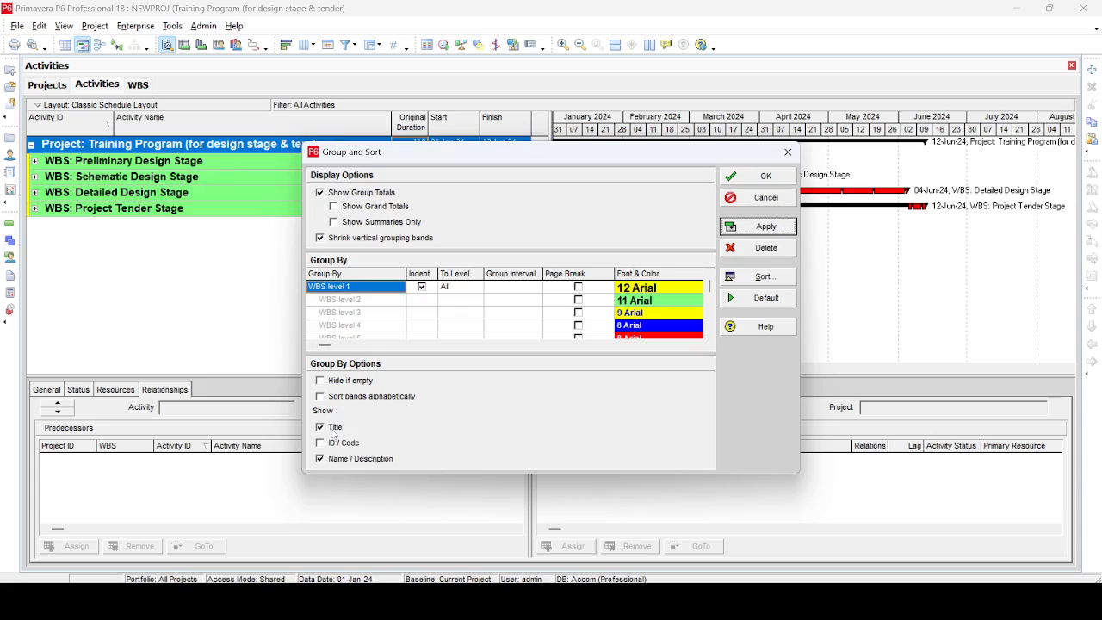
pyautogui.click(335, 427)
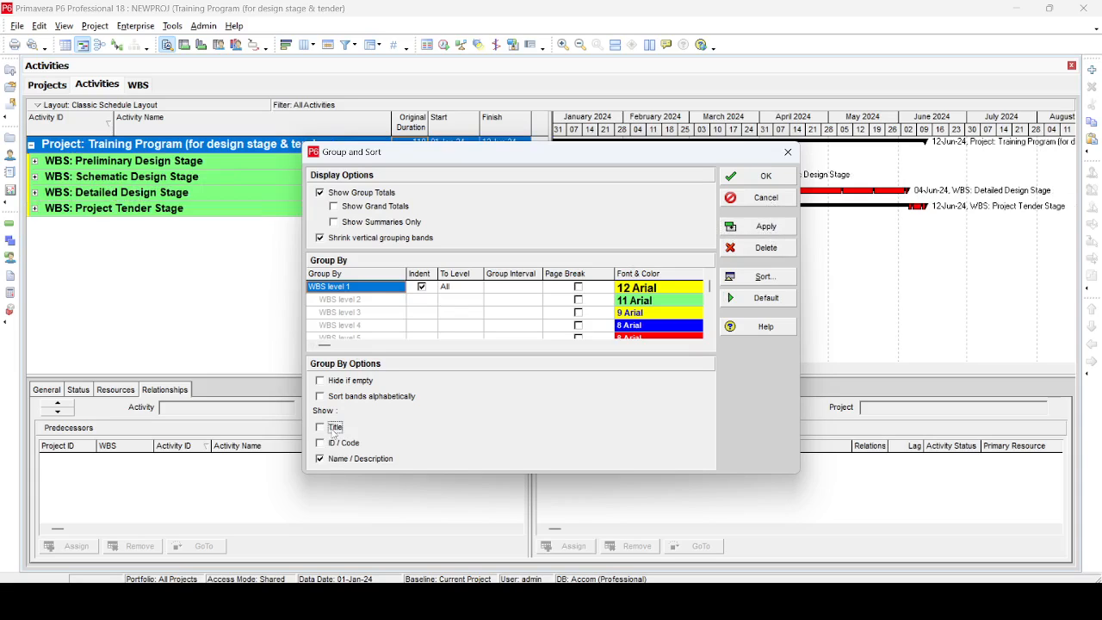
pyautogui.click(759, 230)
pyautogui.click(765, 198)
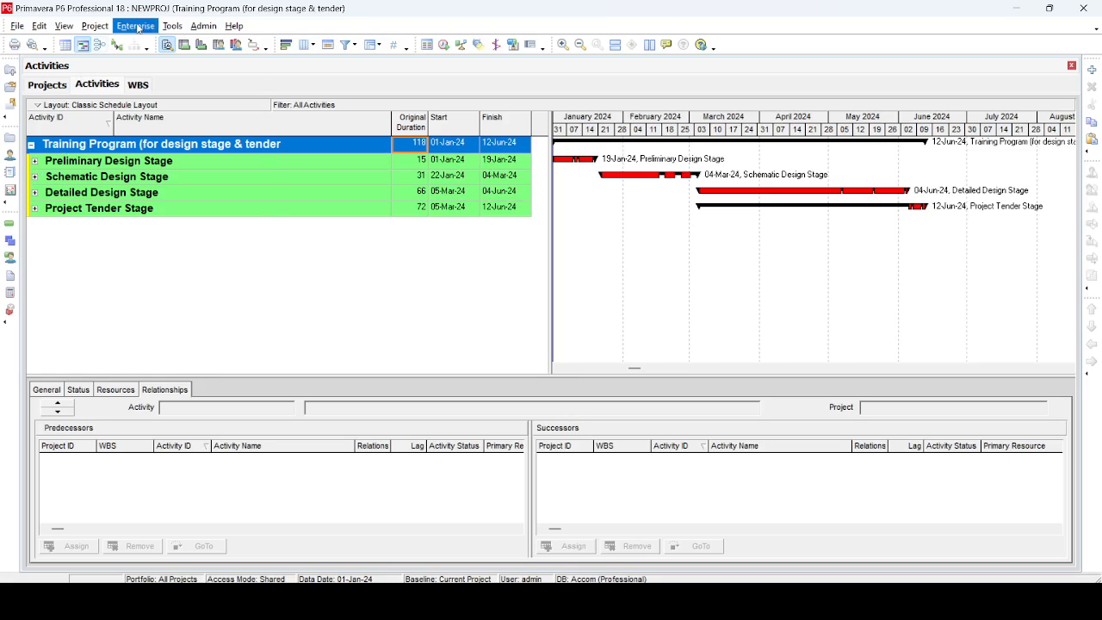
# Add a Text user defined field titled PDST for activities and widen the User Defined Fields window
pyautogui.click(137, 26)
pyautogui.click(185, 209)
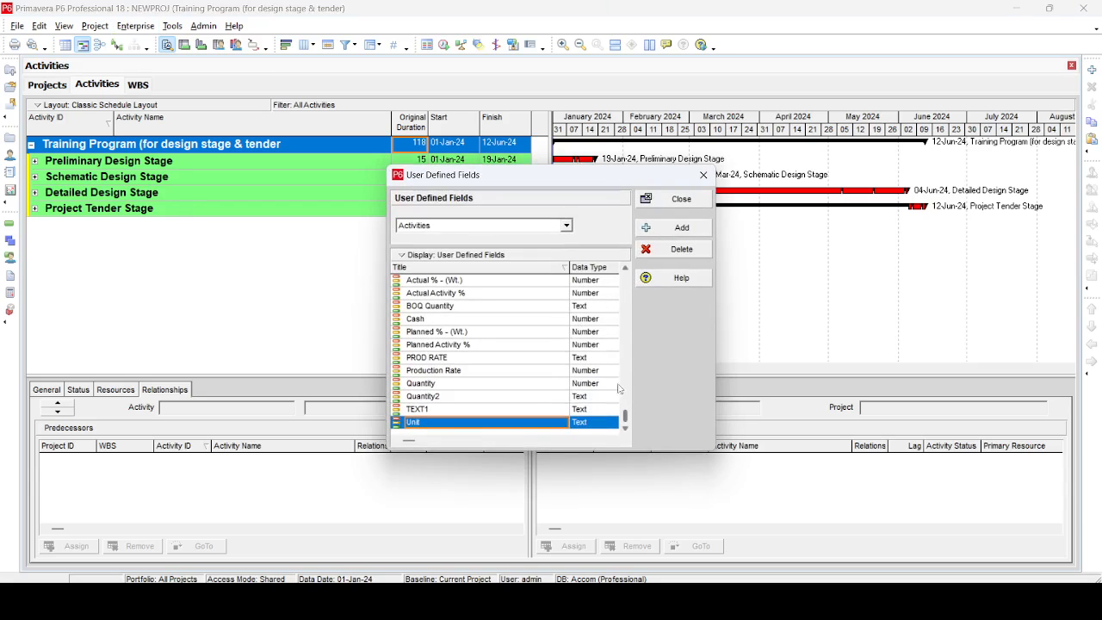
pyautogui.click(682, 229)
pyautogui.click(477, 279)
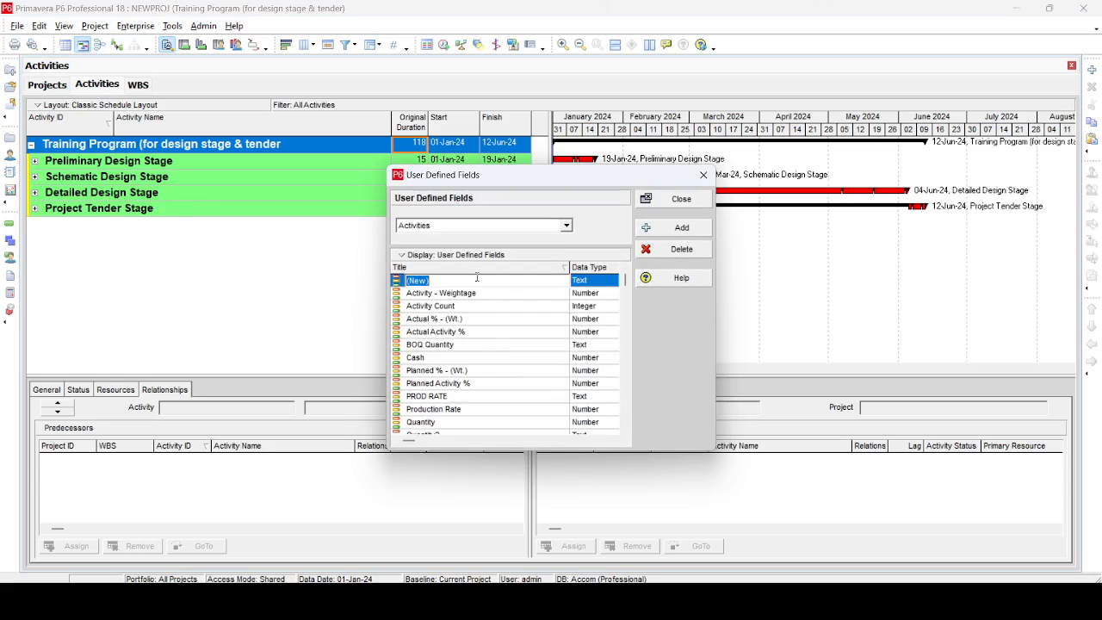
pyautogui.write('PDST')
pyautogui.press('Return')
pyautogui.click(603, 284)
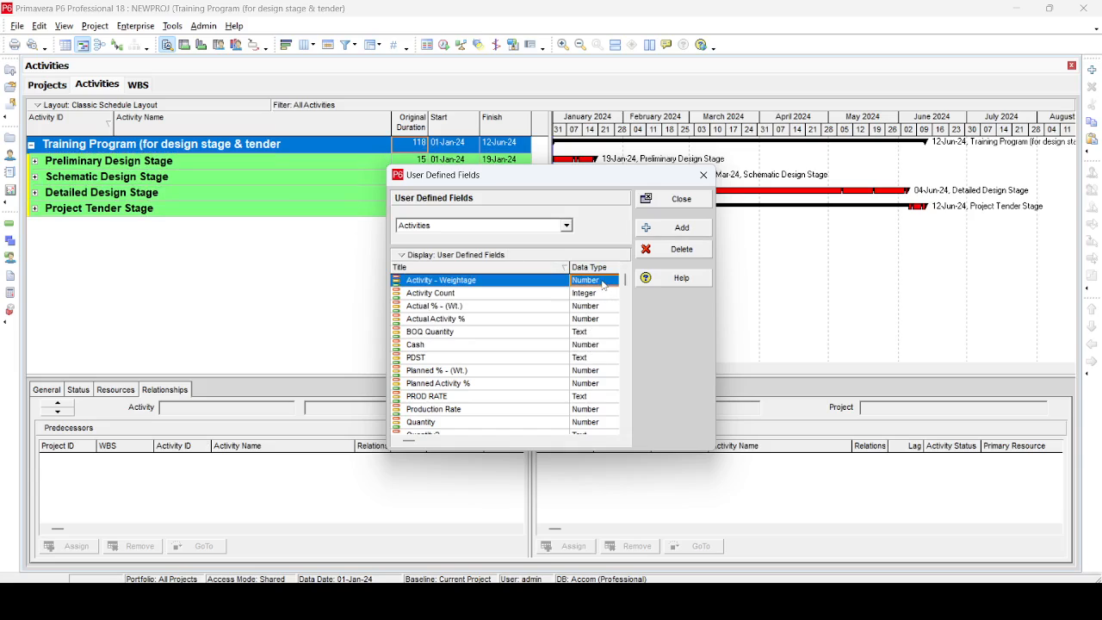
pyautogui.click(439, 360)
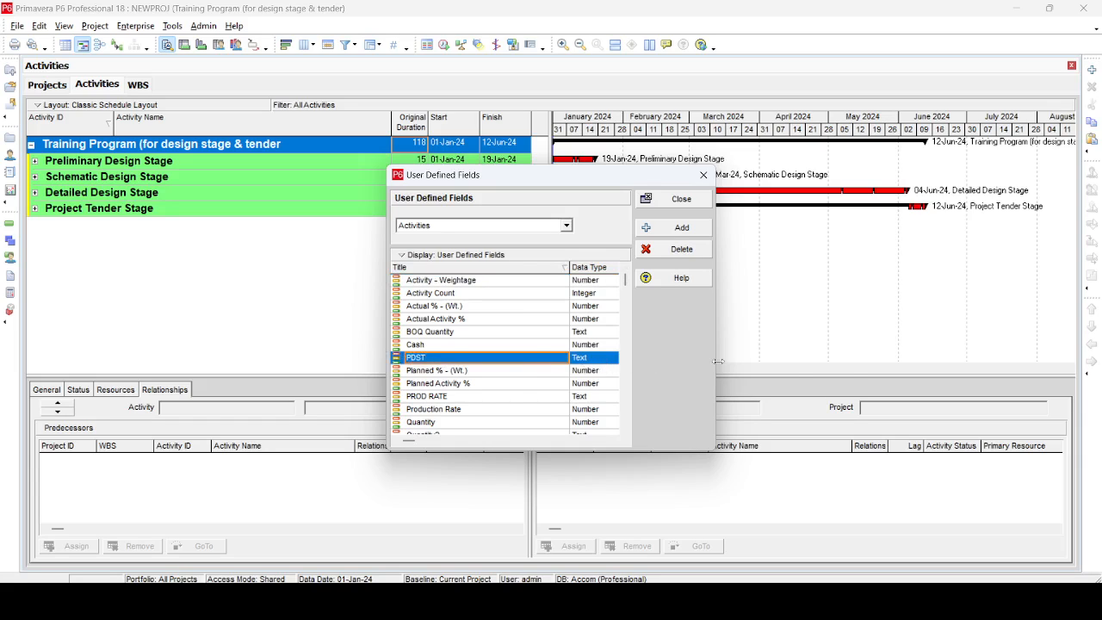
pyautogui.moveTo(715, 366); pyautogui.dragTo(832, 366)
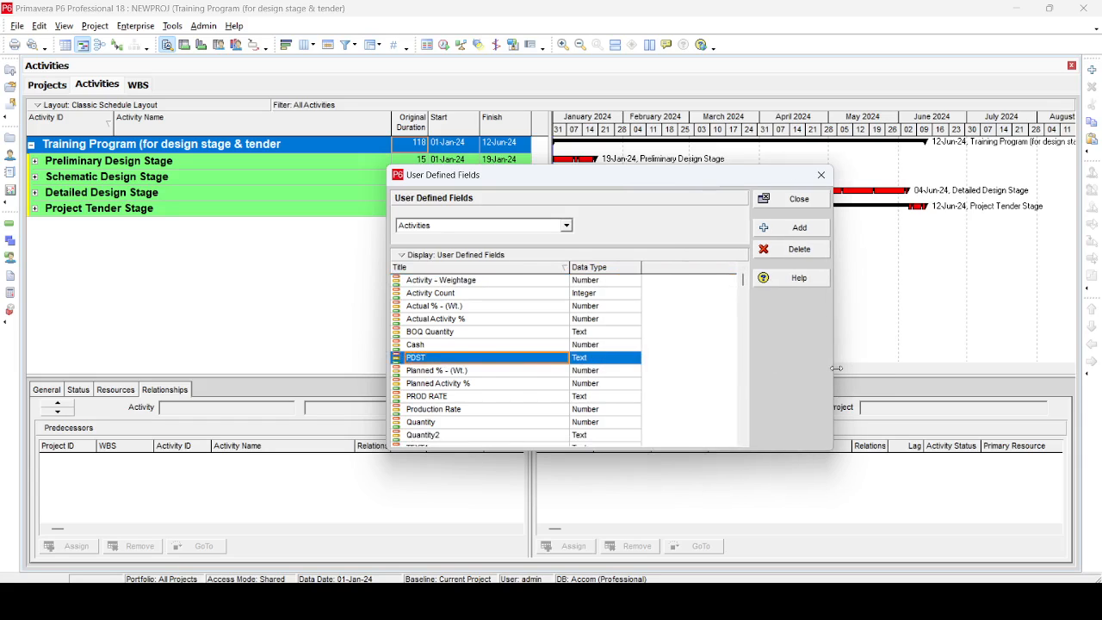
# Change the data type of the PDST activity user defined field to Start Date
pyautogui.click(624, 361)
pyautogui.click(624, 361)
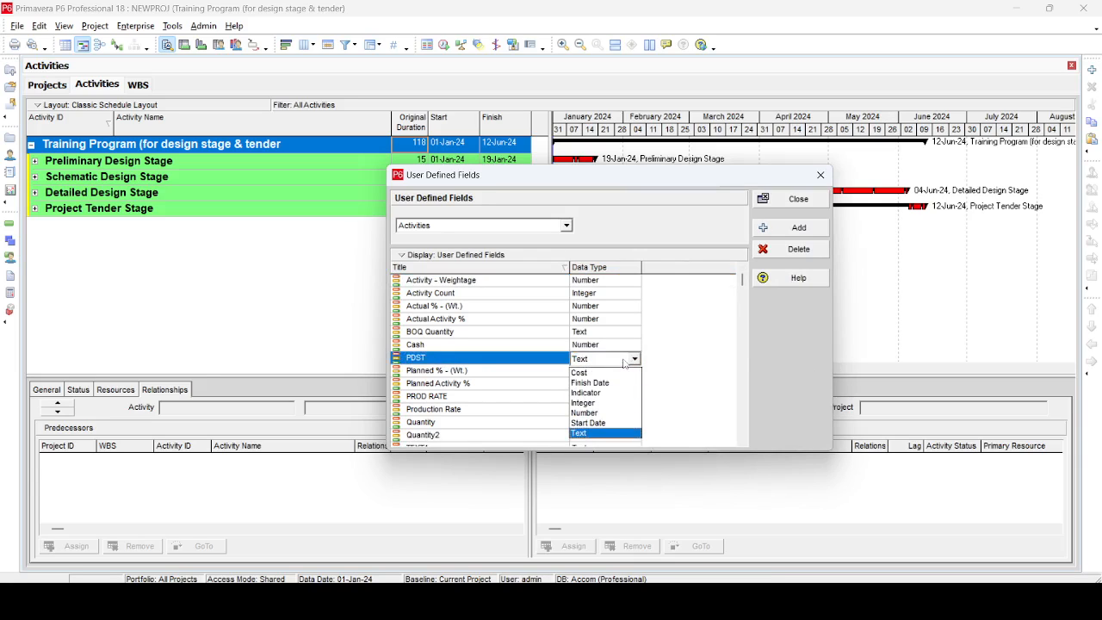
pyautogui.click(599, 423)
# Add an activity user defined field titled PDFN with the data type Finish Date
pyautogui.click(791, 228)
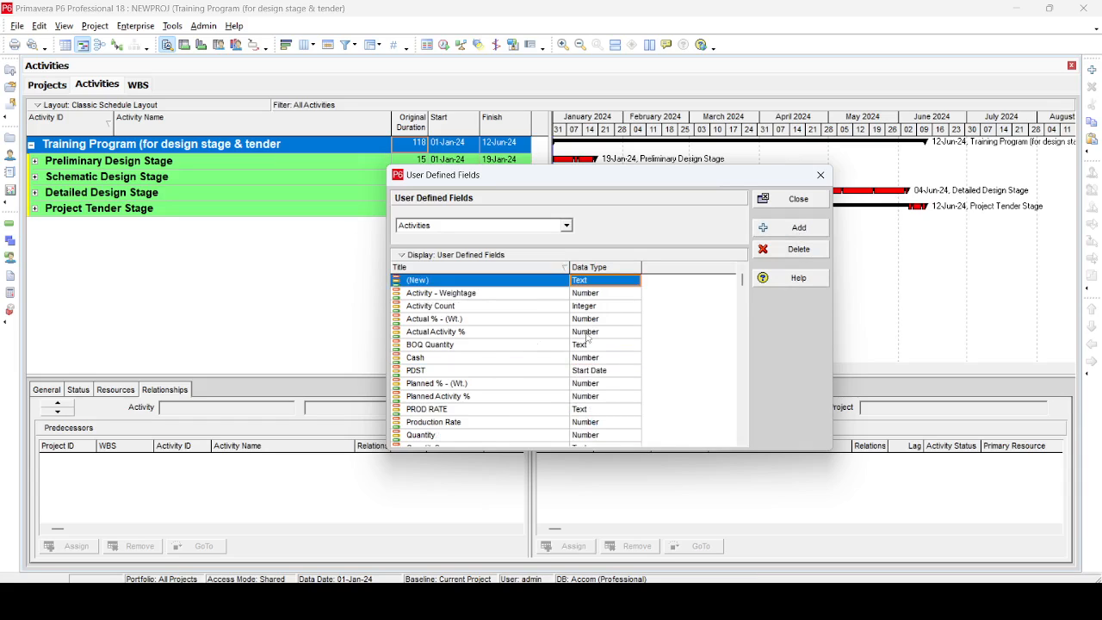
pyautogui.click(451, 281)
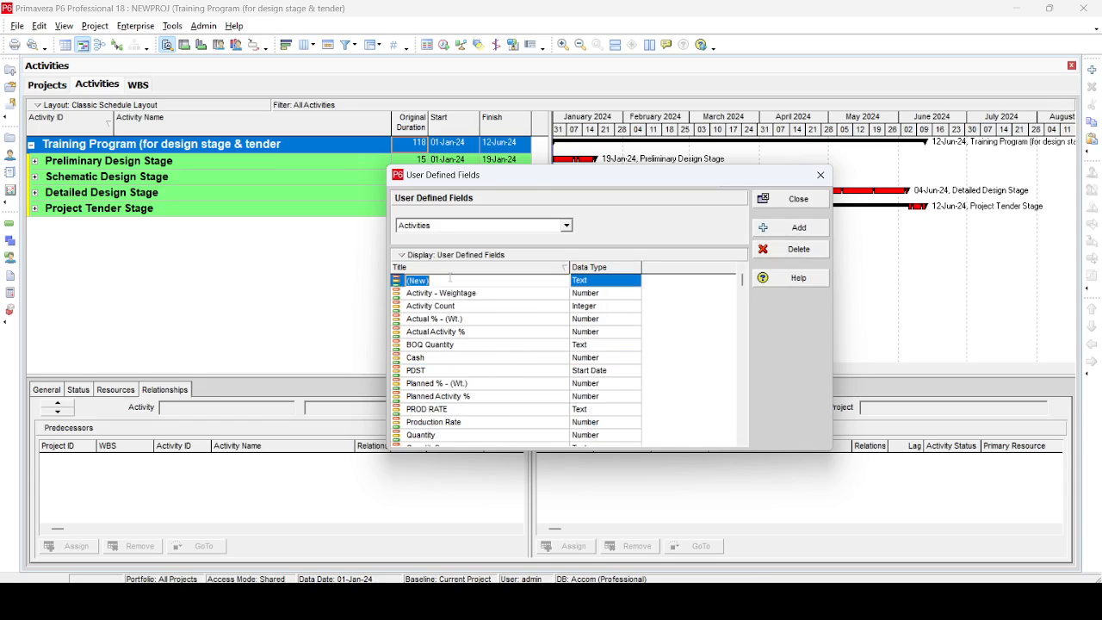
pyautogui.write('PDFN')
pyautogui.press('Return')
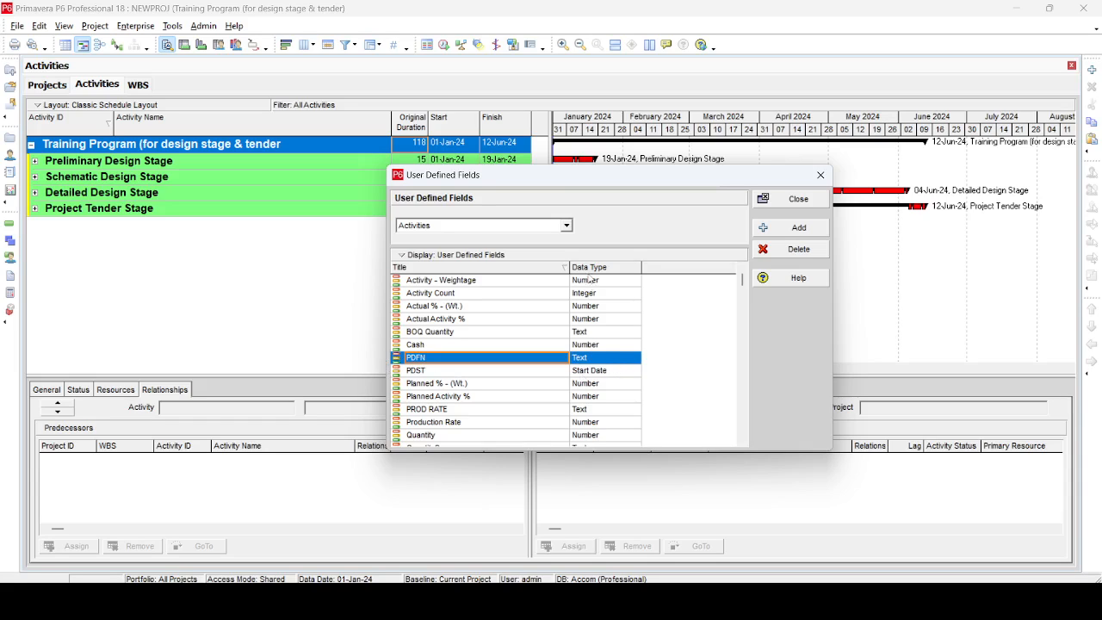
pyautogui.click(607, 358)
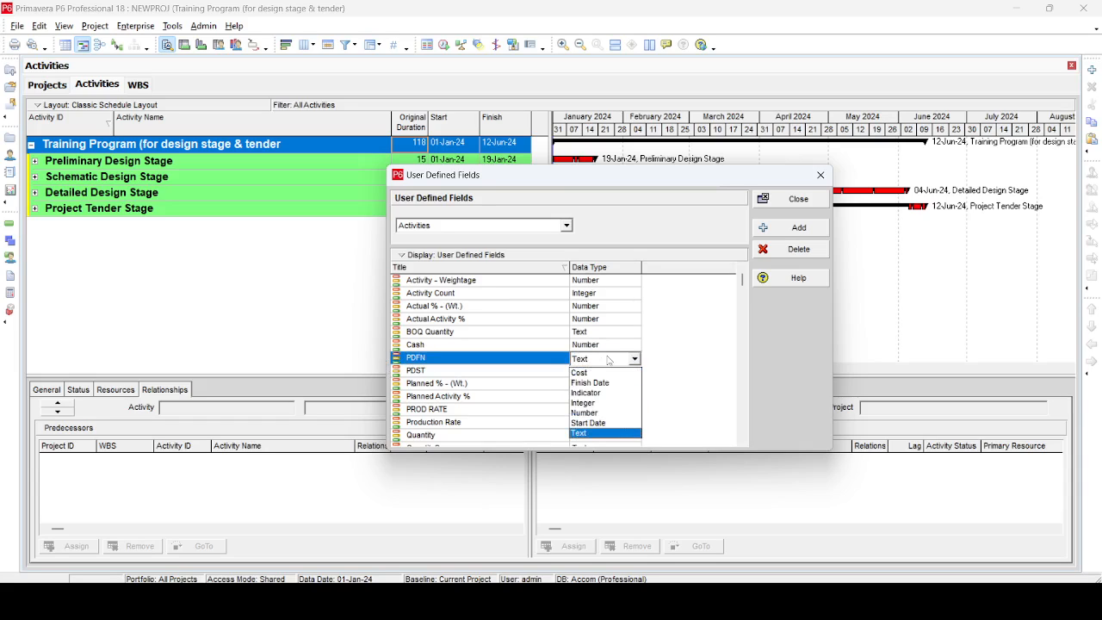
pyautogui.click(604, 384)
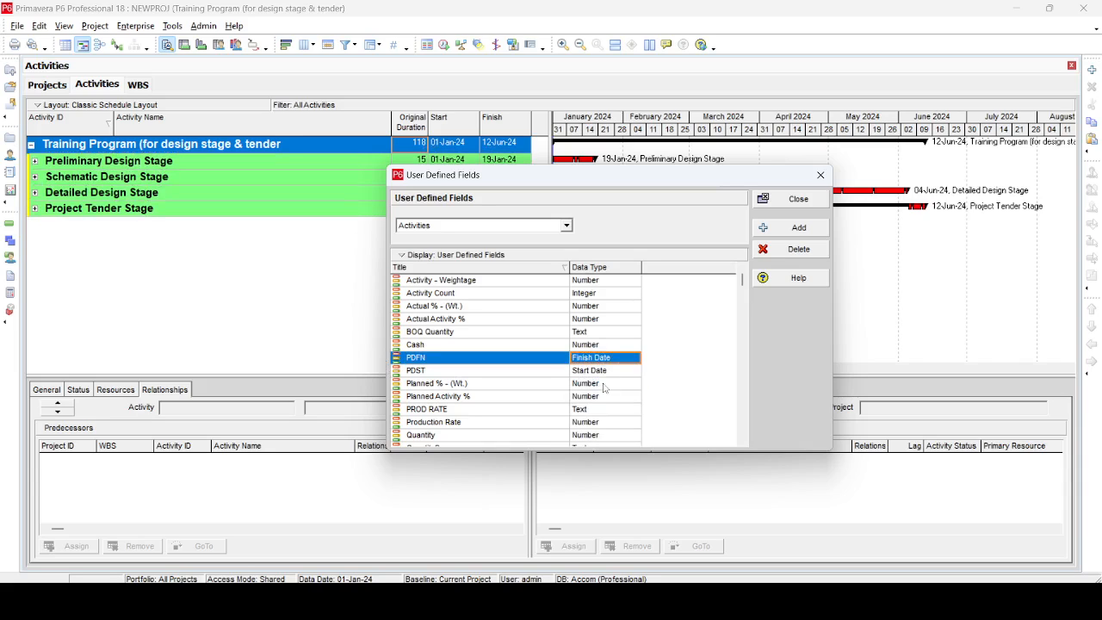
# Add an activity user defined field titled SDST with the data type Start Date
pyautogui.click(791, 229)
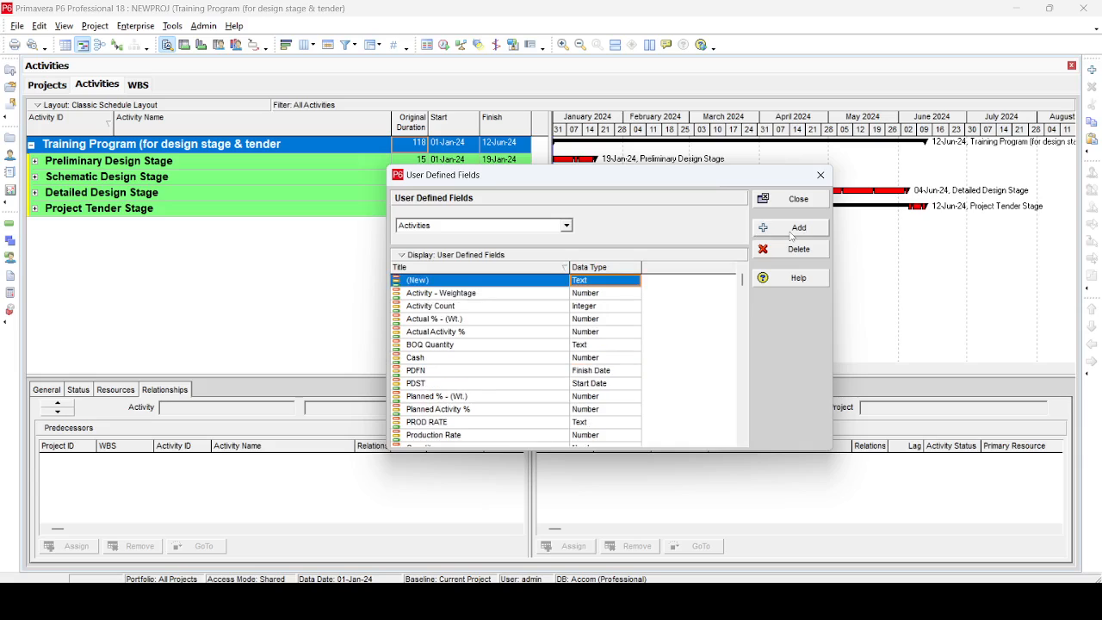
pyautogui.click(452, 281)
pyautogui.write('SDST')
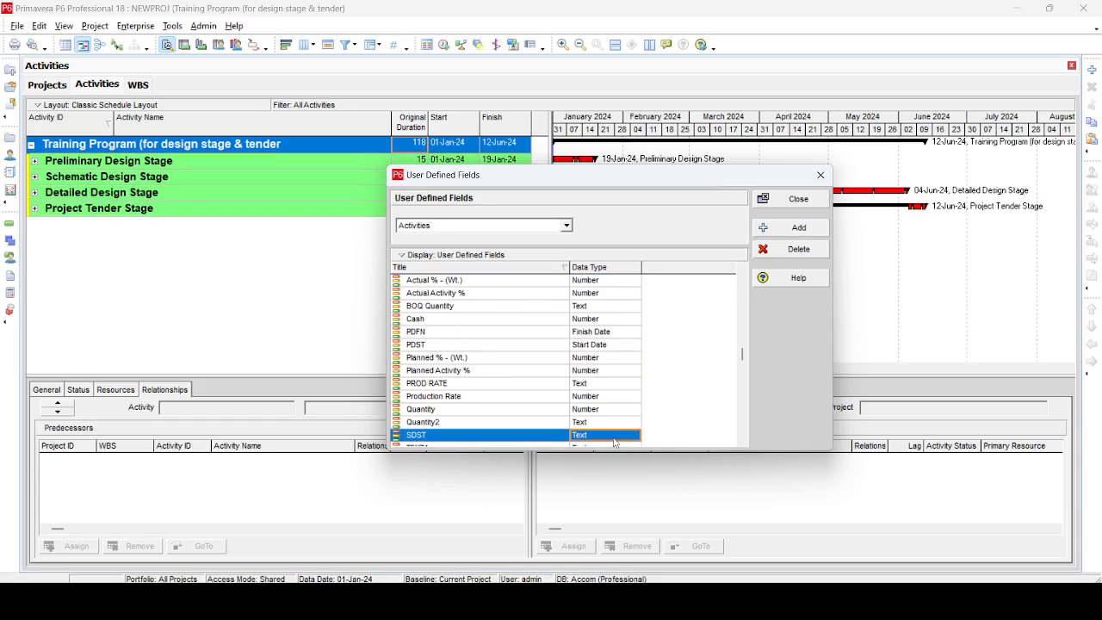
pyautogui.click(614, 442)
pyautogui.click(613, 502)
# Add an activity user defined field titled SDFN and set its data type to Finish Date
pyautogui.click(794, 230)
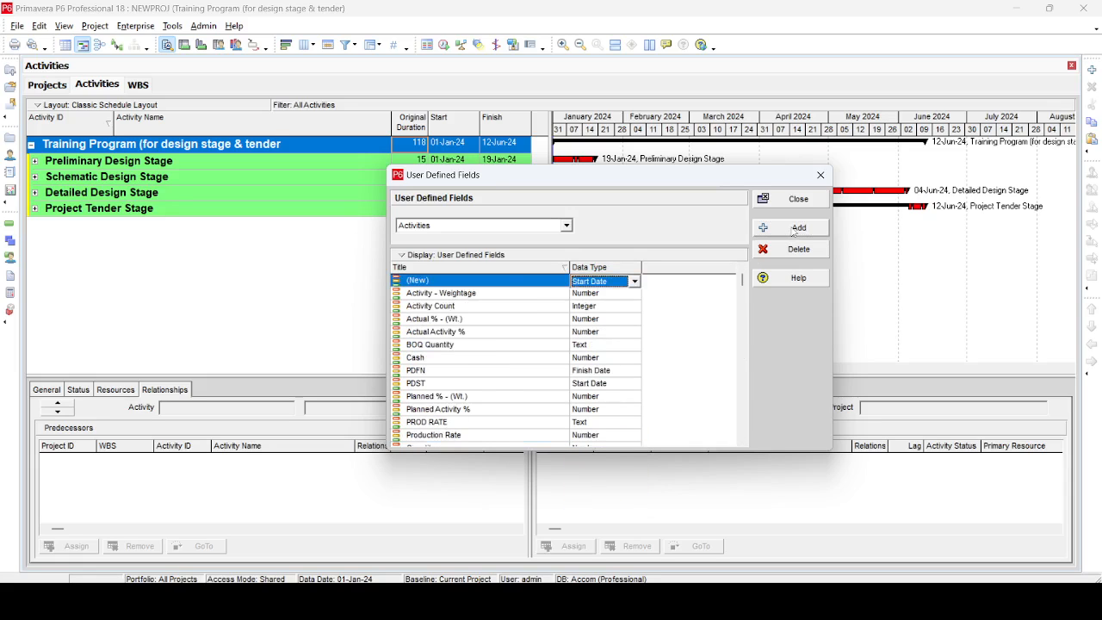
pyautogui.click(488, 284)
pyautogui.write('S')
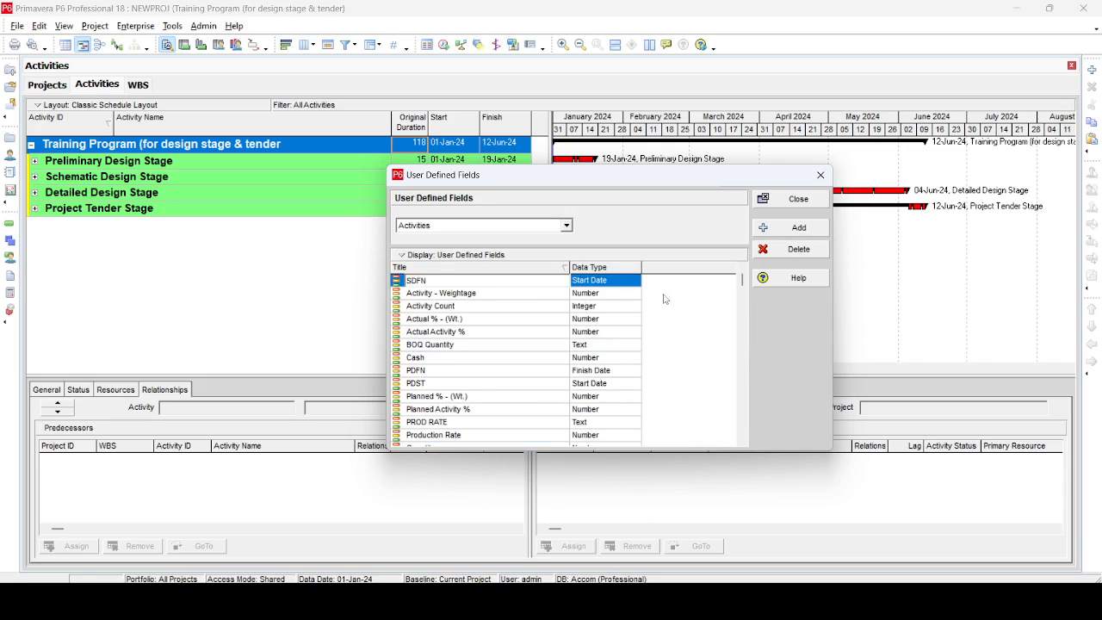
pyautogui.write('DFN')
pyautogui.press('Return')
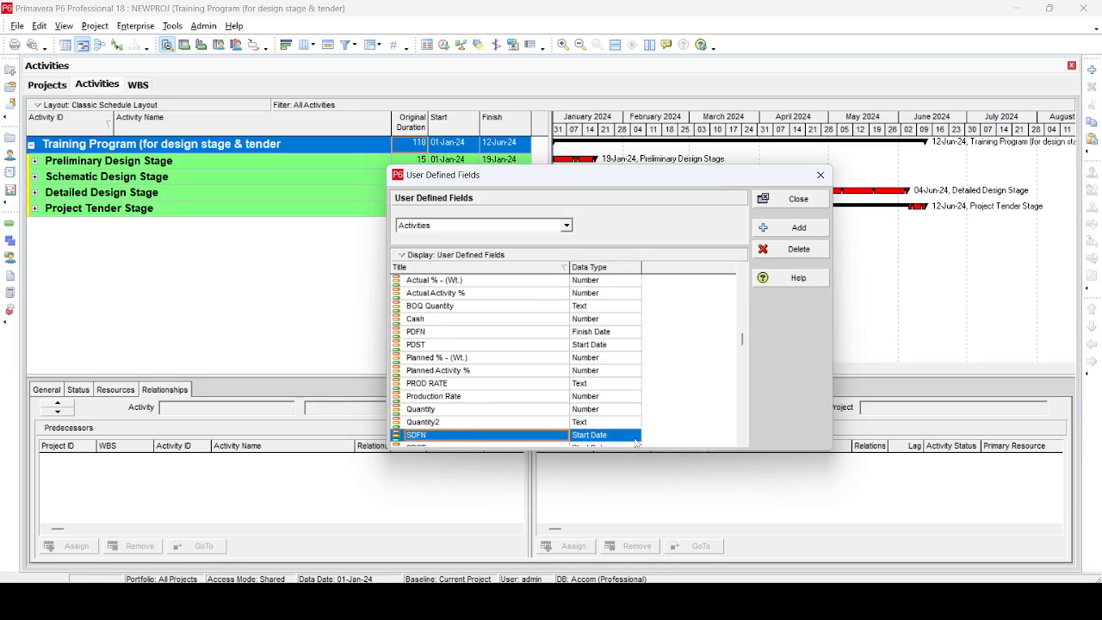
pyautogui.click(623, 437)
pyautogui.click(614, 465)
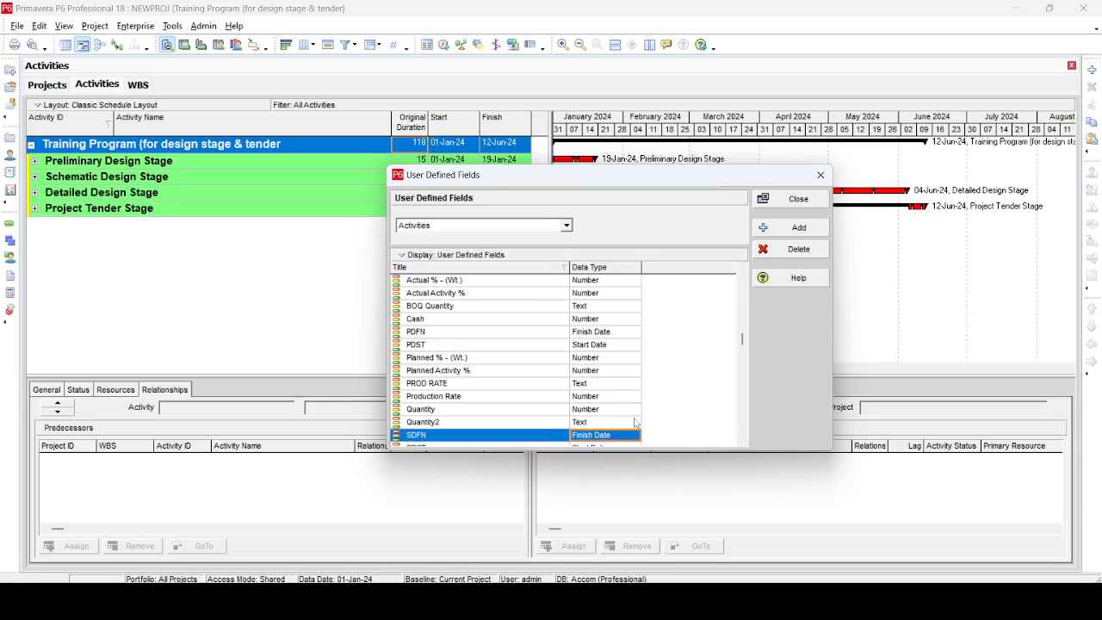
# Add an activity user defined field titled DDST and set its data type to Start Date
pyautogui.click(799, 228)
pyautogui.click(436, 282)
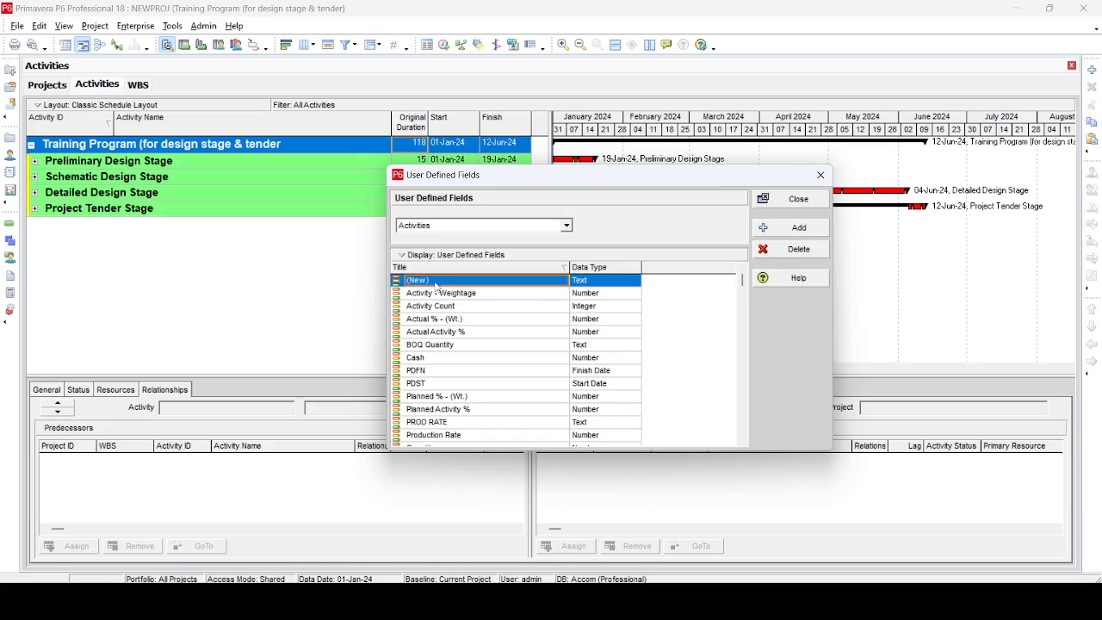
pyautogui.write('DDST')
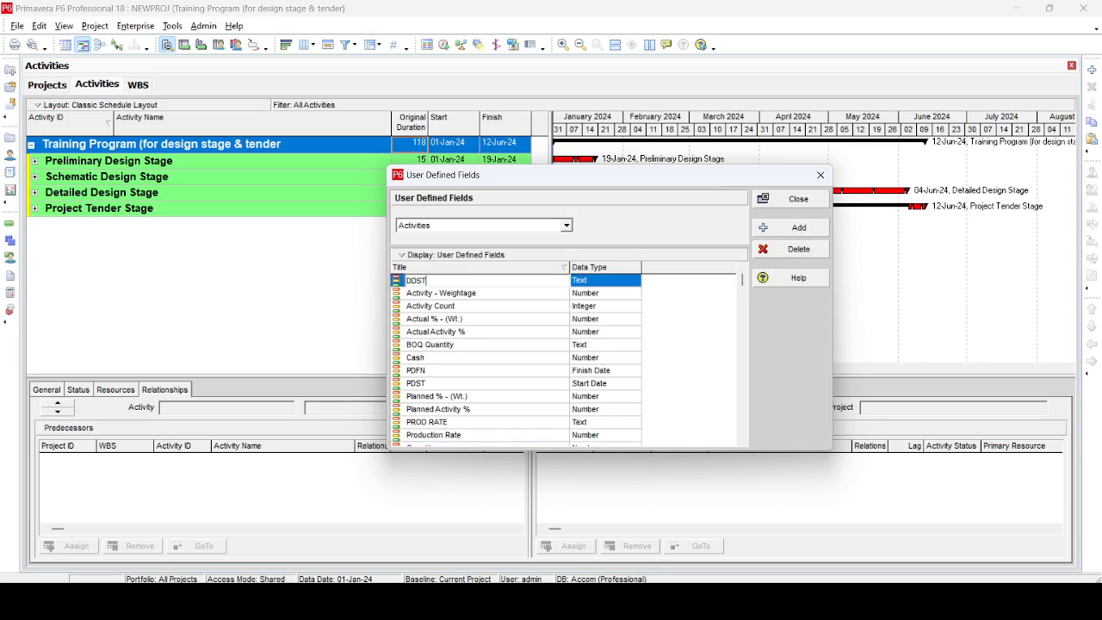
pyautogui.click(613, 284)
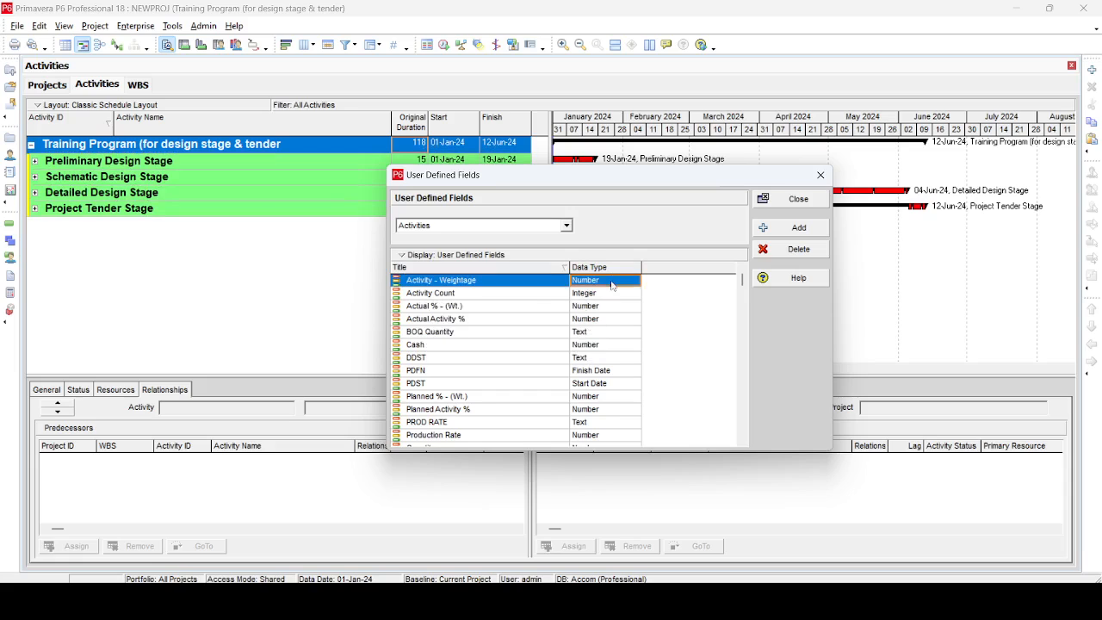
pyautogui.click(613, 284)
pyautogui.click(507, 340)
pyautogui.scroll(-2, 445, 393)
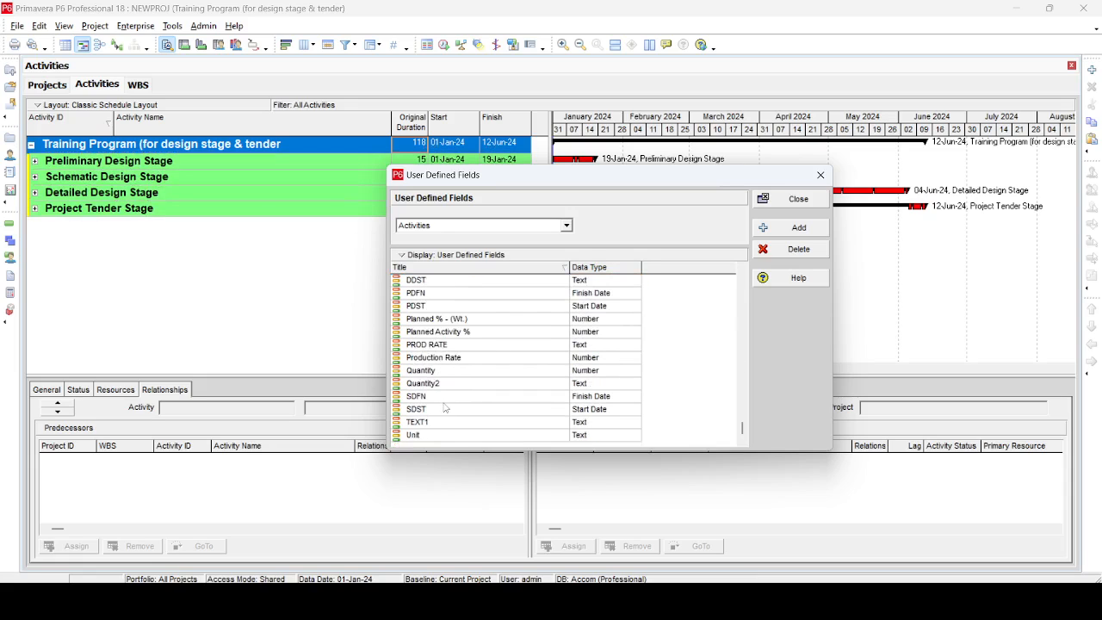
pyautogui.scroll(1, 429, 334)
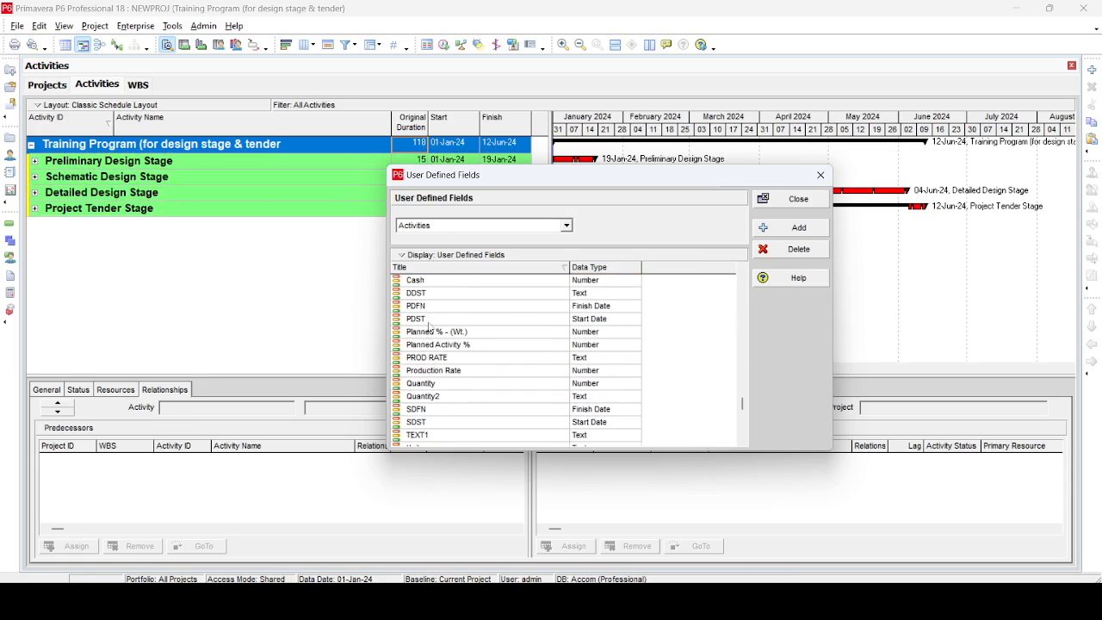
pyautogui.click(440, 295)
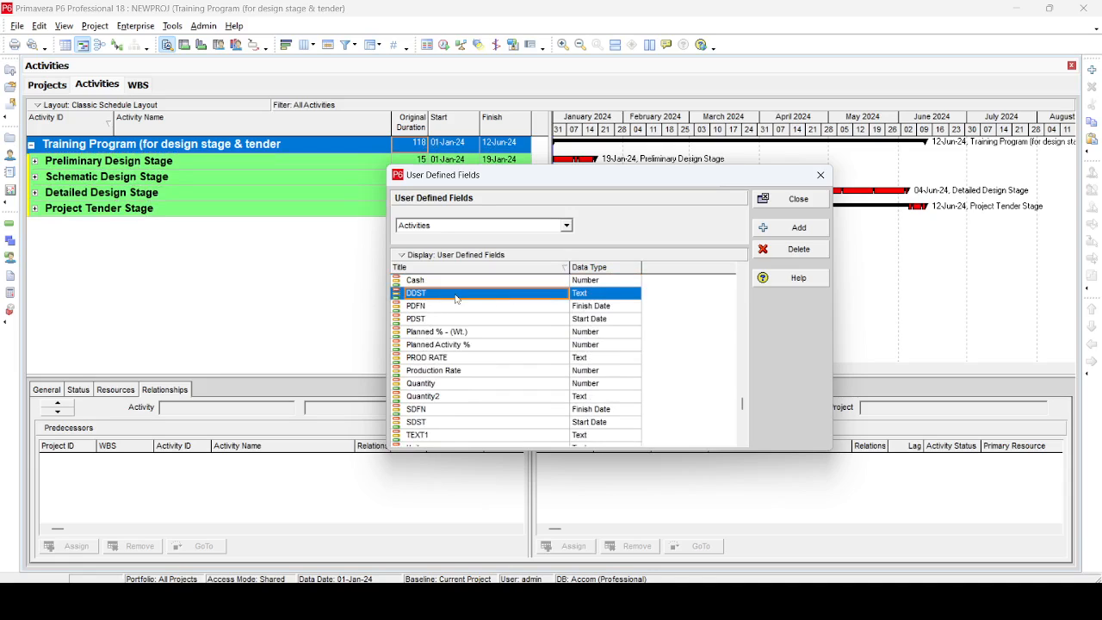
pyautogui.click(608, 295)
pyautogui.click(609, 297)
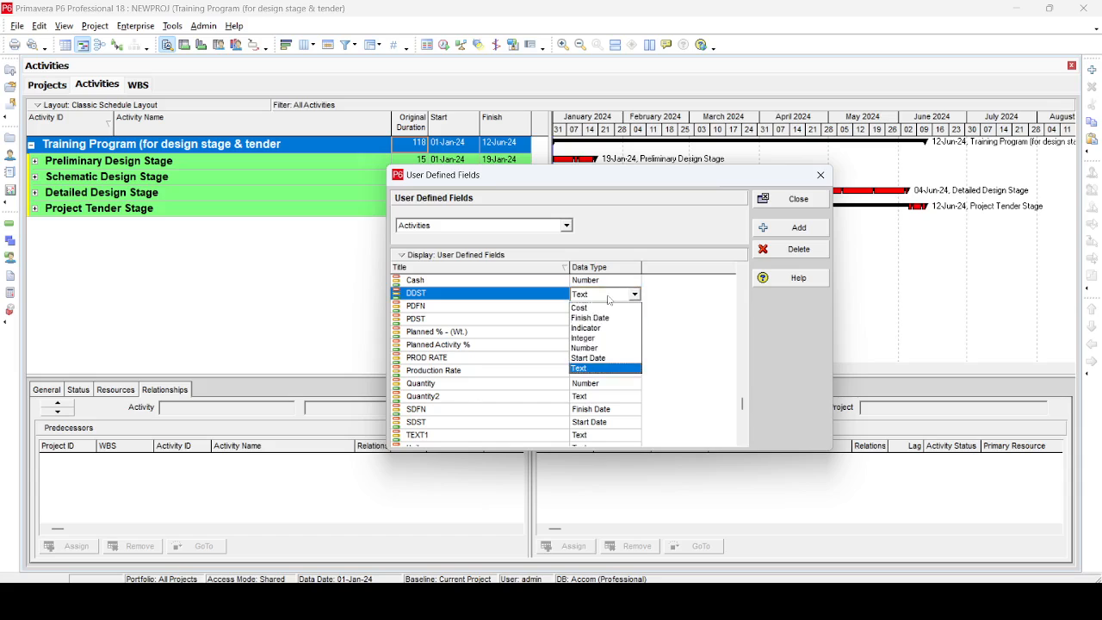
pyautogui.click(603, 357)
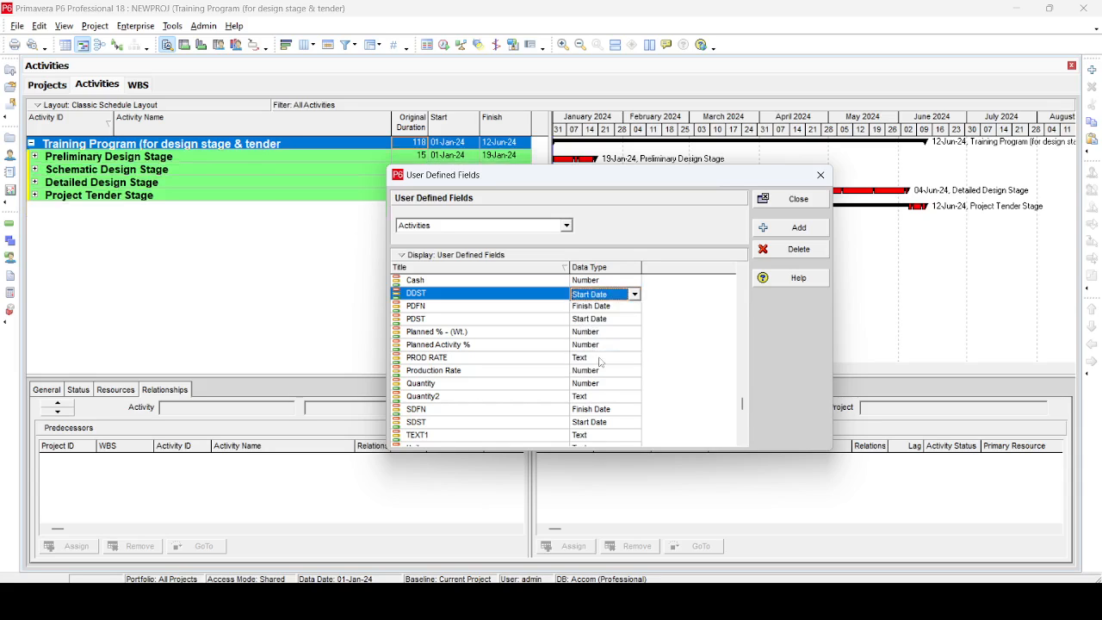
# Add an activity user defined field titled DDFN with the data type Finish Date
pyautogui.click(790, 227)
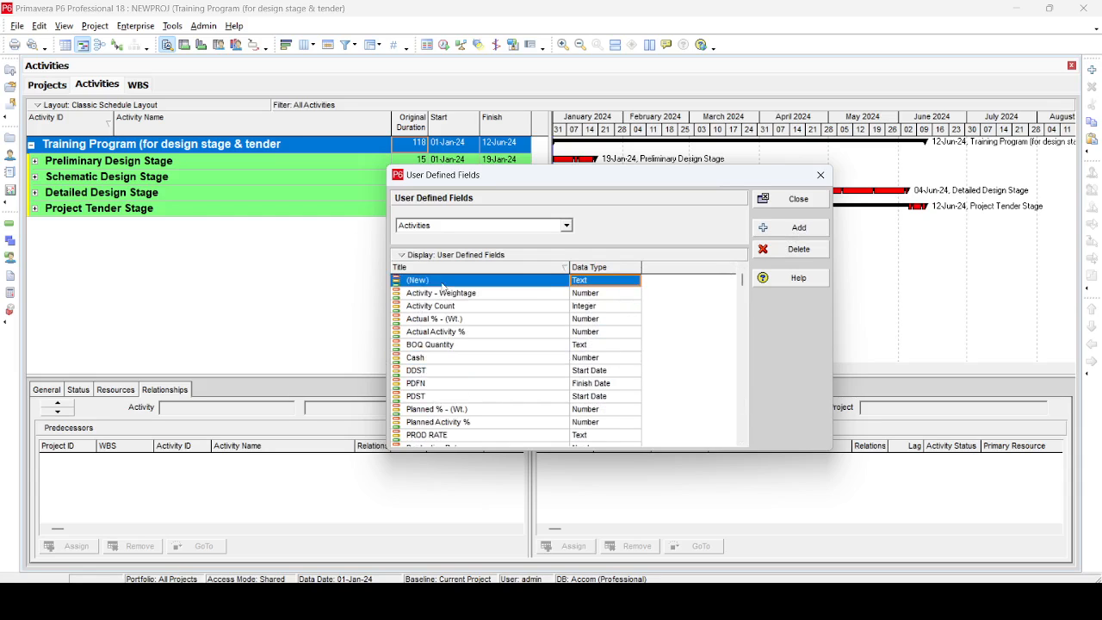
pyautogui.write('DDFN')
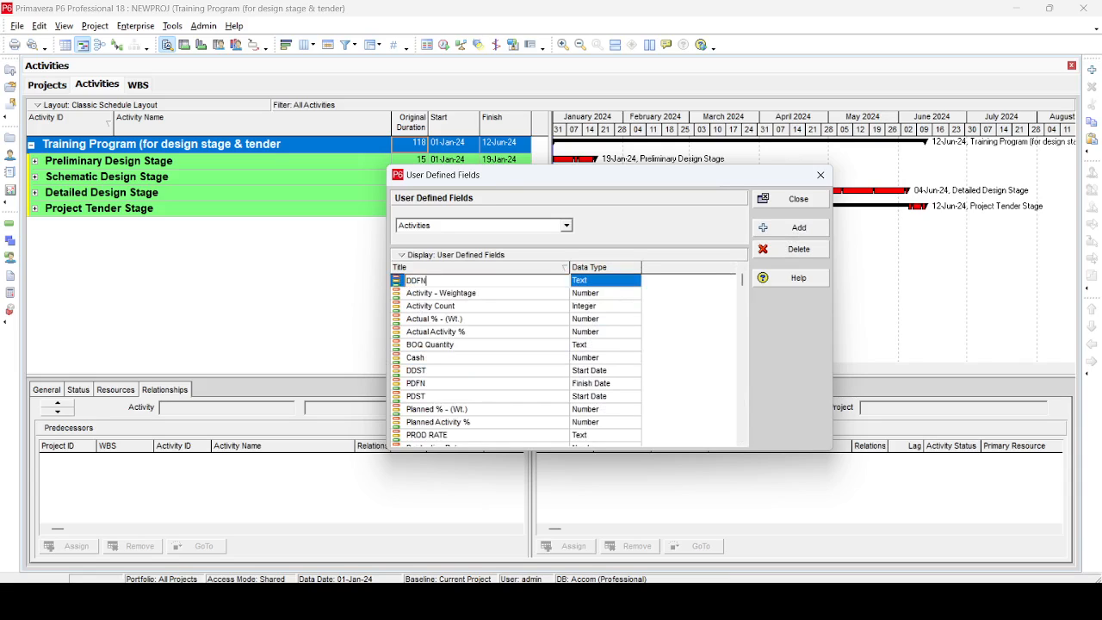
pyautogui.press('Return')
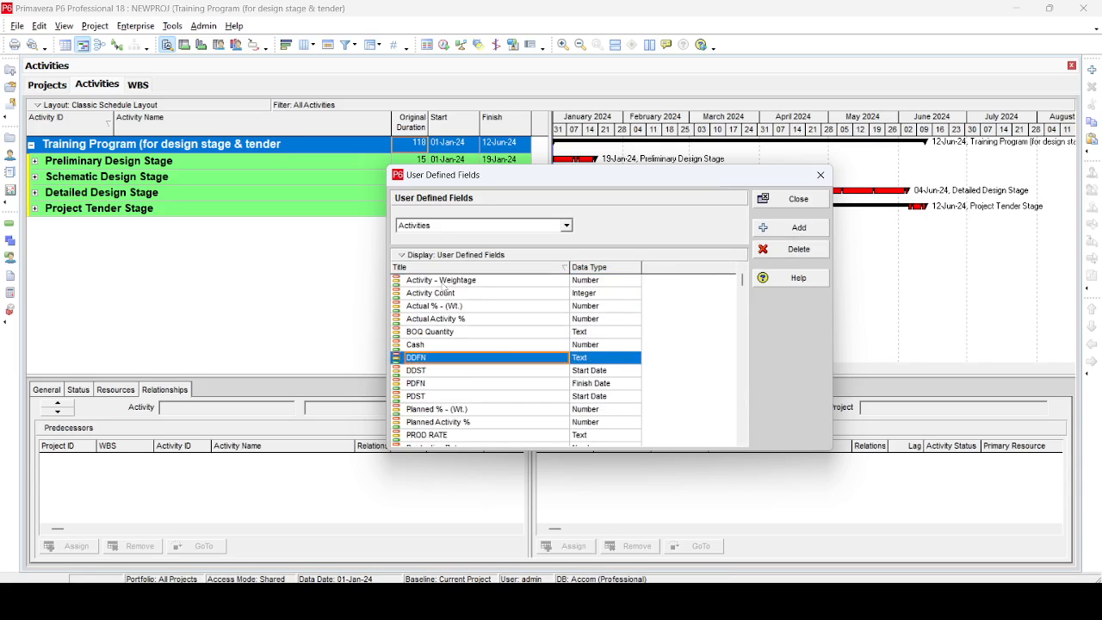
pyautogui.click(606, 360)
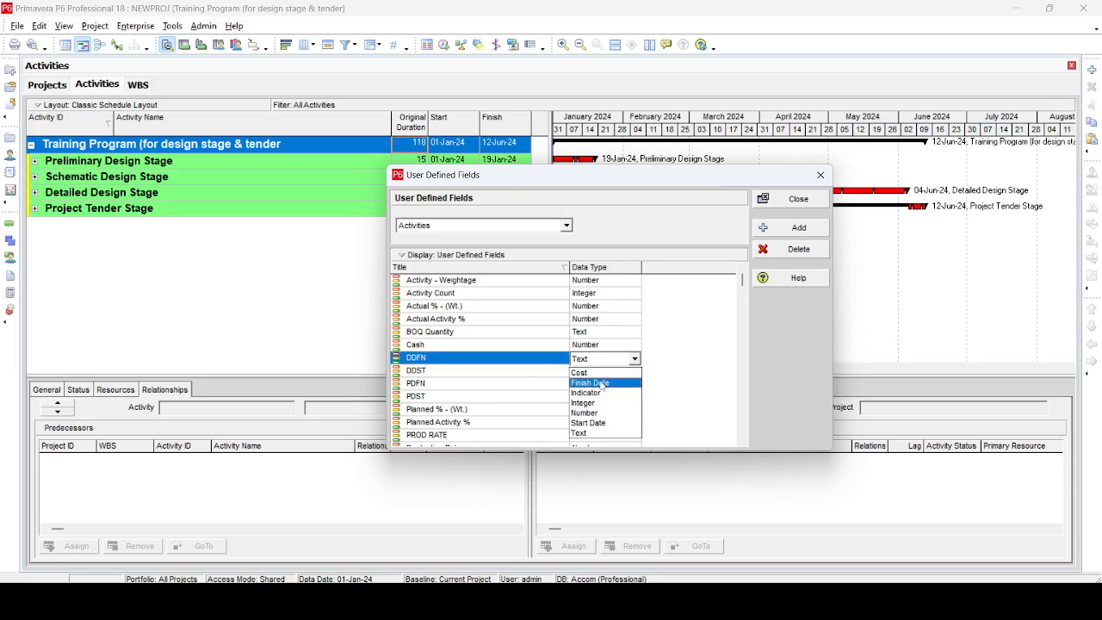
pyautogui.click(601, 384)
# Add an activity user defined field titled TSST with the data type Start Date
pyautogui.click(790, 227)
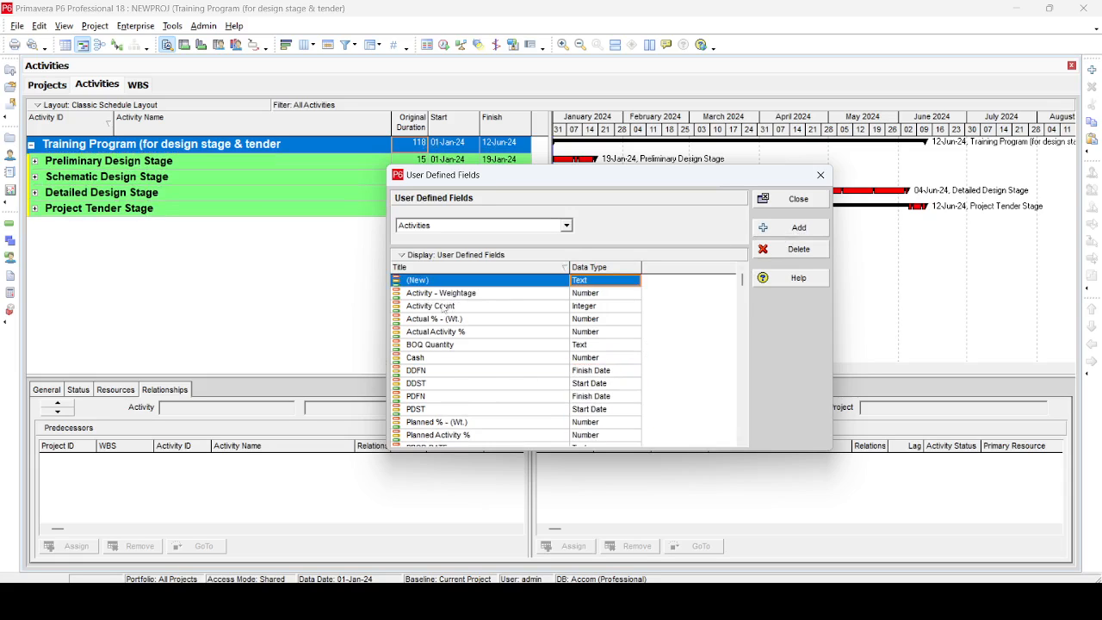
pyautogui.click(444, 281)
pyautogui.write('TSST')
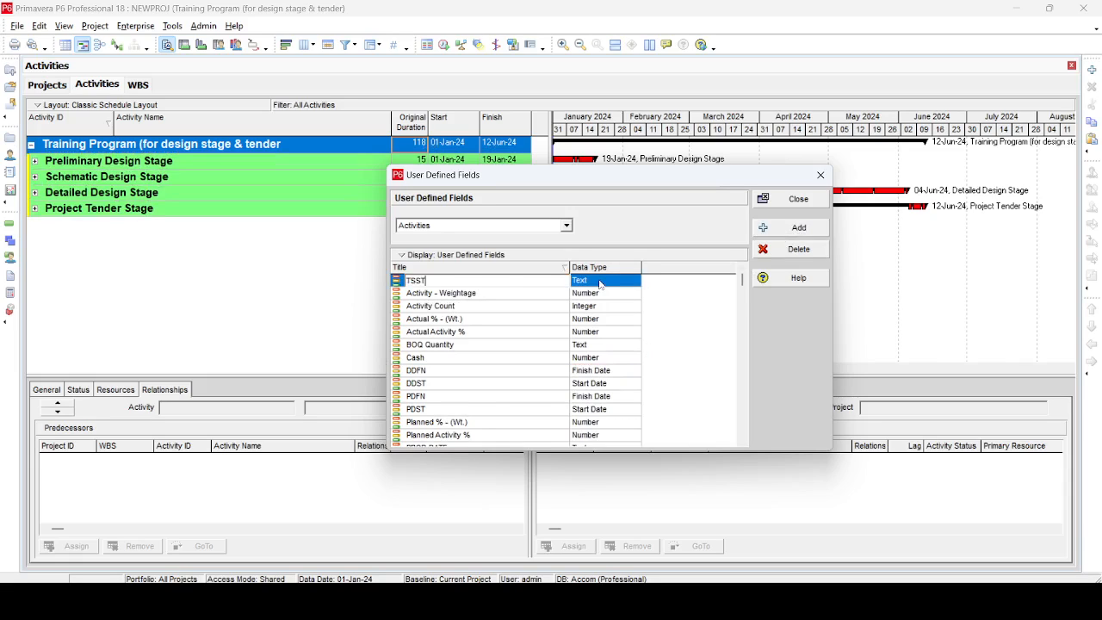
pyautogui.click(601, 284)
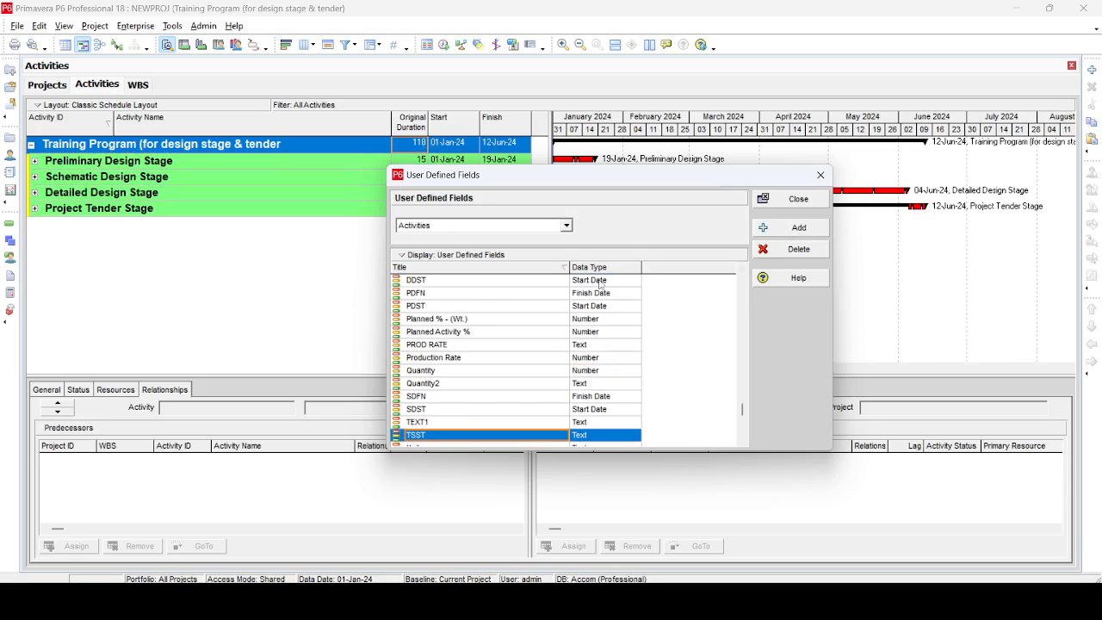
pyautogui.click(617, 437)
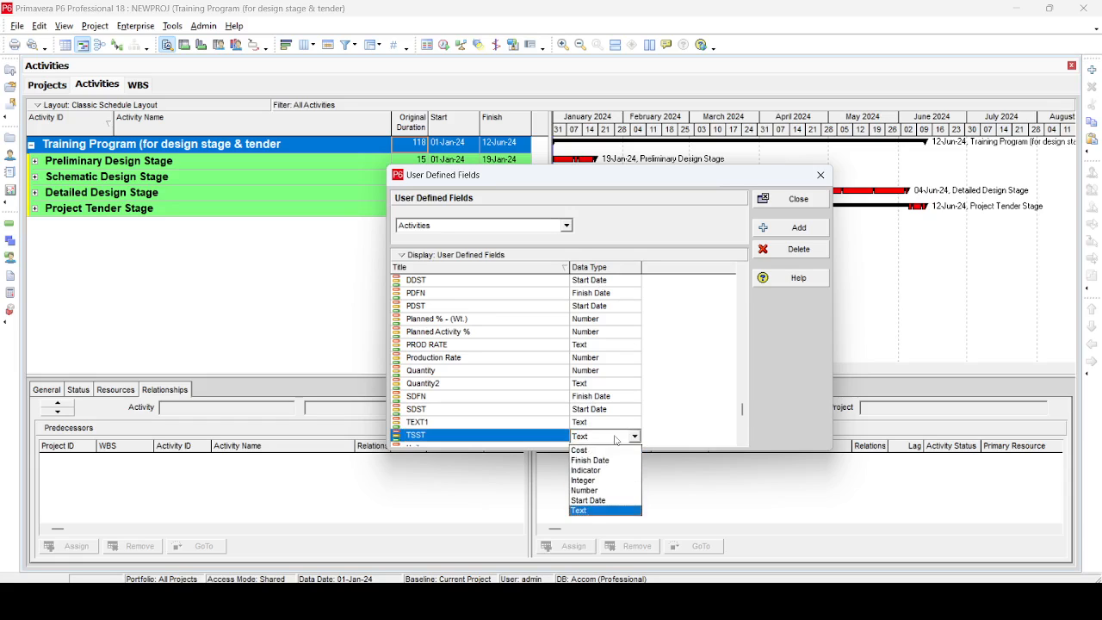
pyautogui.click(603, 500)
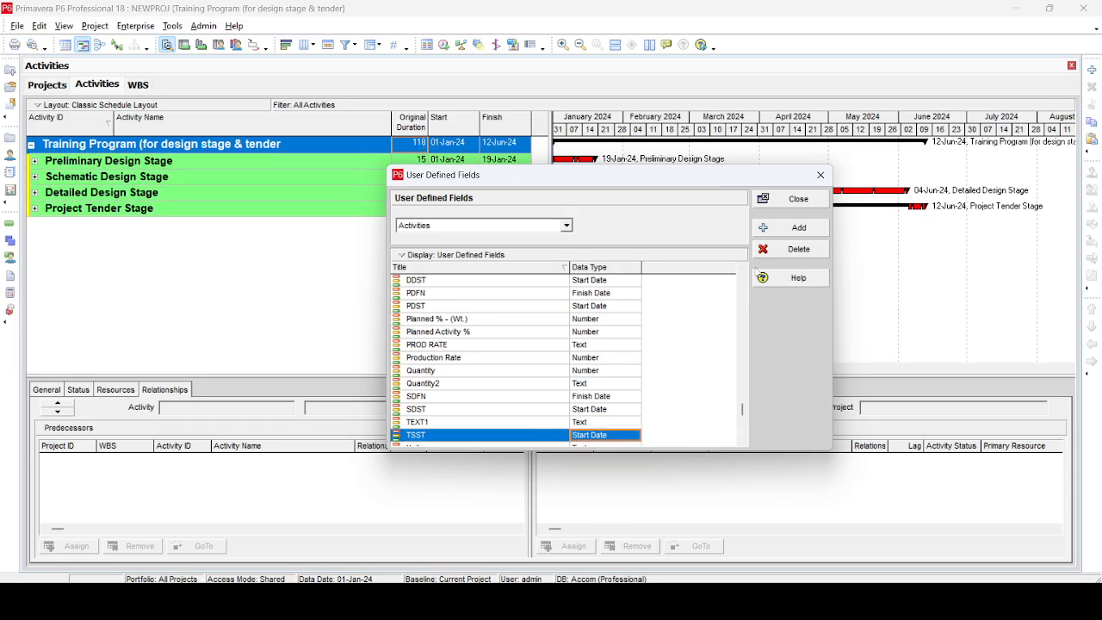
# Add an activity user defined field titled TSFN with the data type Finish Date, and close the User Defined Fields window
pyautogui.click(790, 227)
pyautogui.click(441, 281)
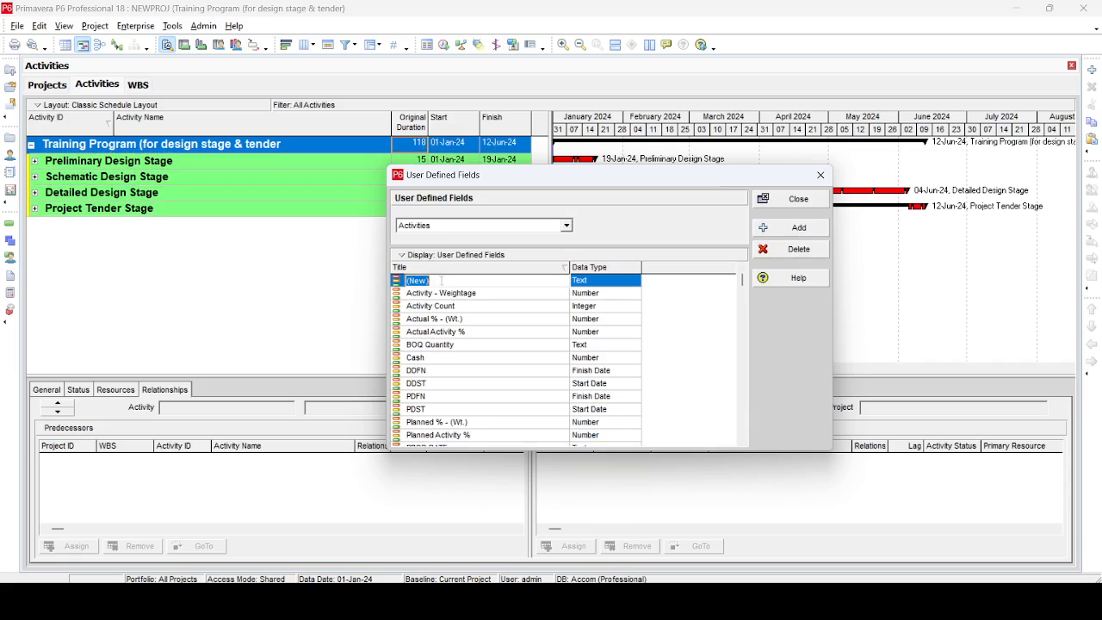
pyautogui.write('TSFN')
pyautogui.press('Return')
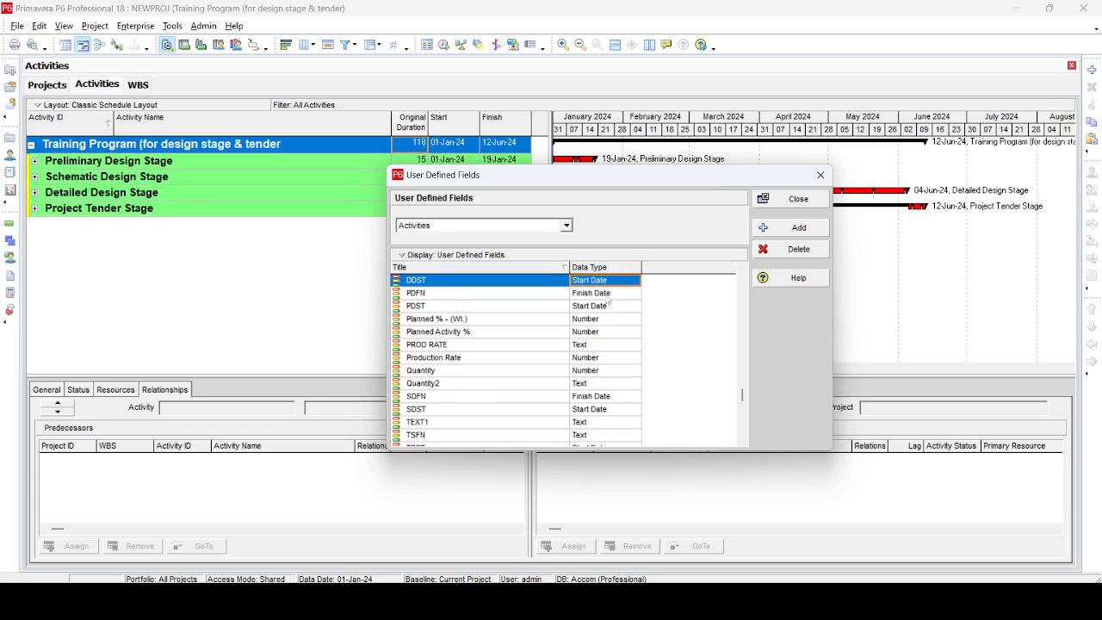
pyautogui.scroll(-1, 565, 347)
pyautogui.click(560, 411)
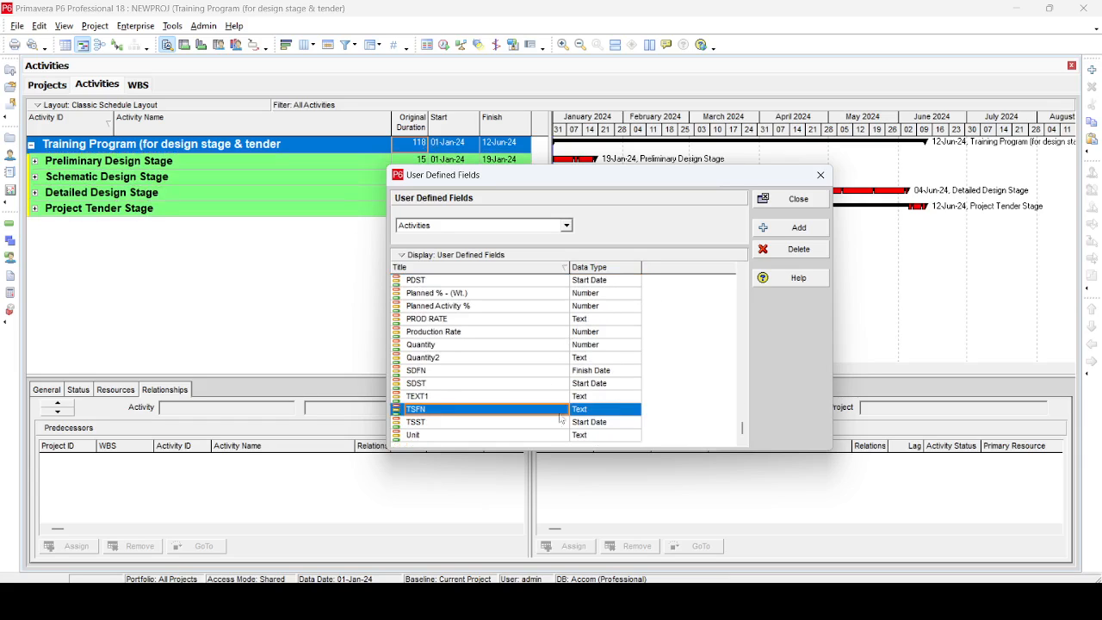
pyautogui.press('f')
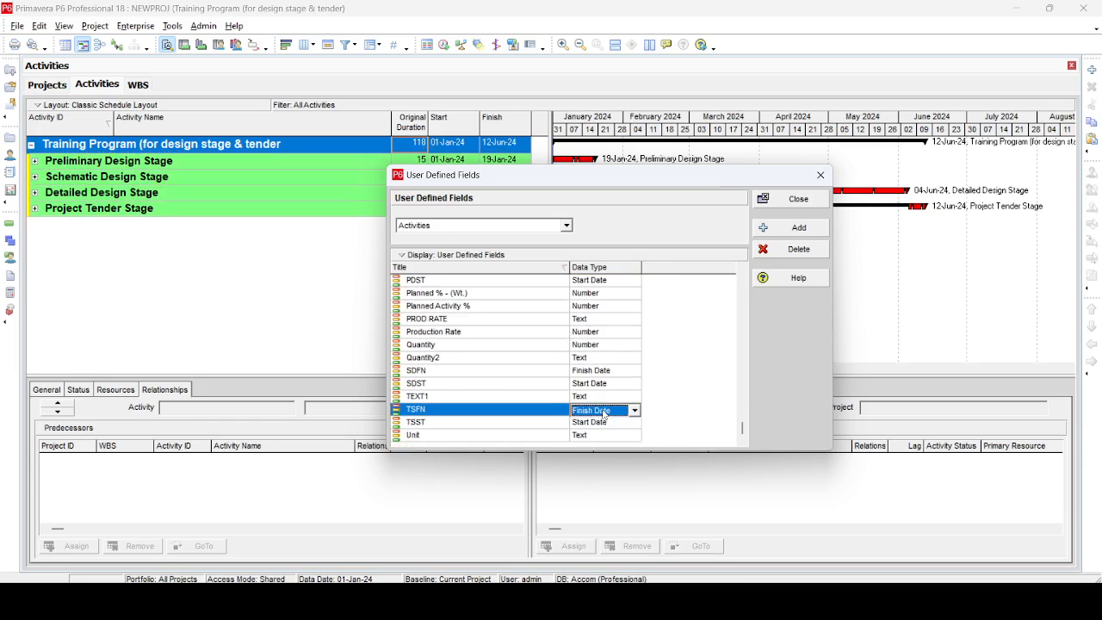
pyautogui.click(796, 199)
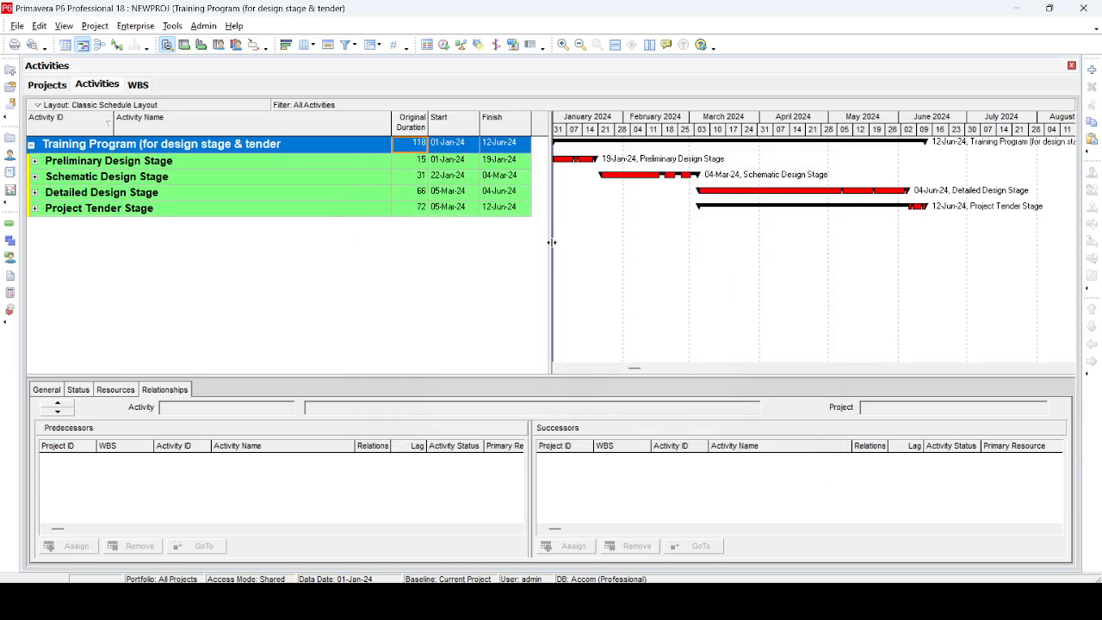
# Widen the activity table over the Gantt chart and expand the User Defined group among the available column options
pyautogui.moveTo(552, 242); pyautogui.dragTo(896, 247)
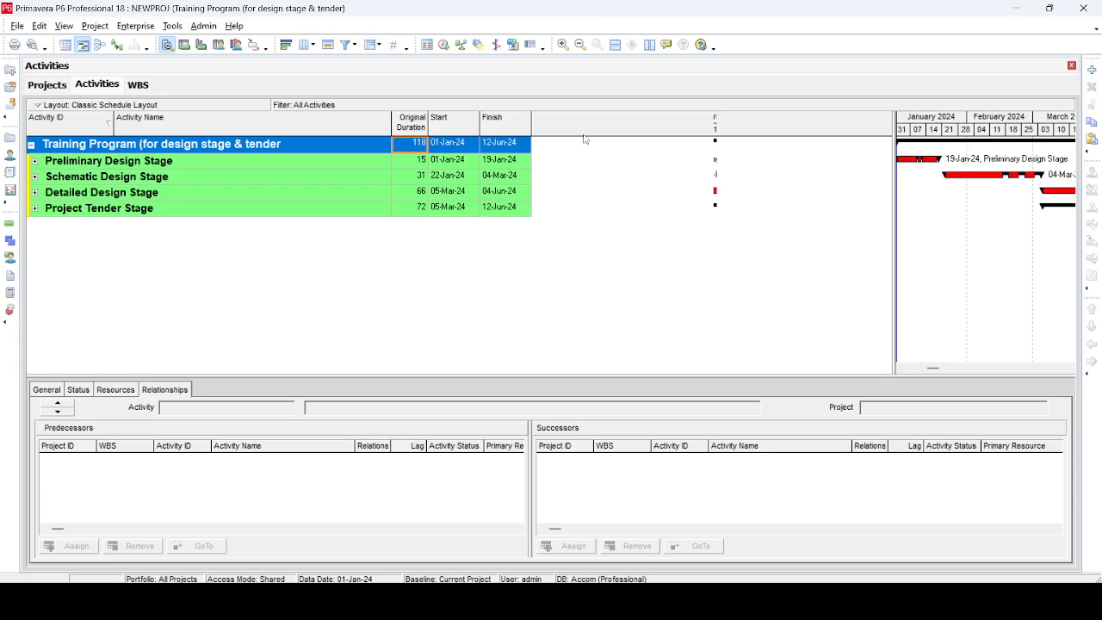
pyautogui.click(306, 44)
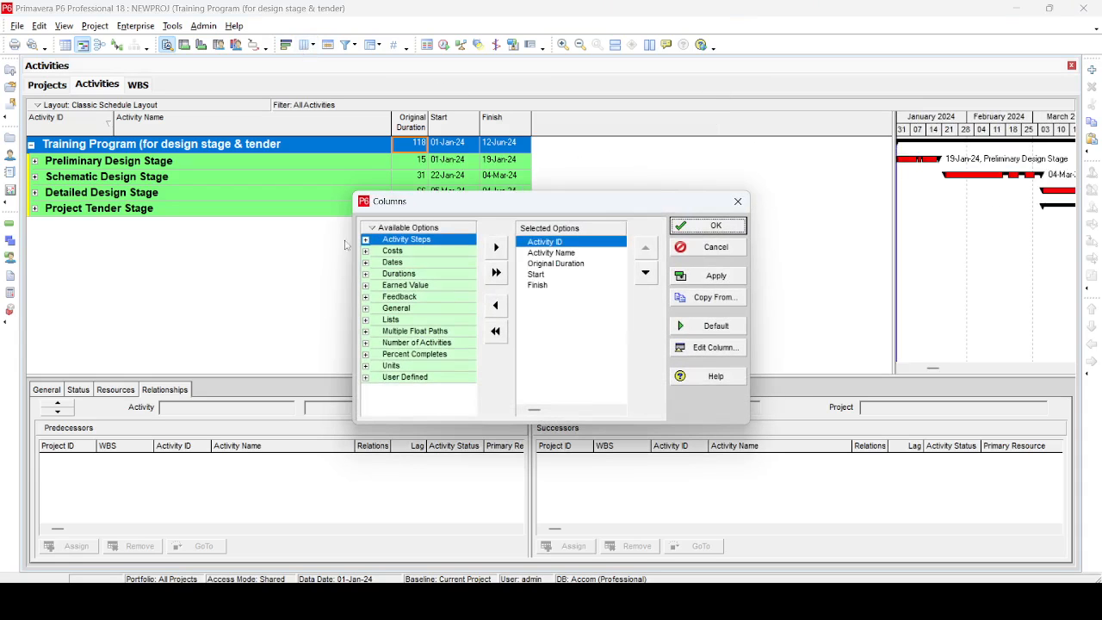
pyautogui.click(366, 379)
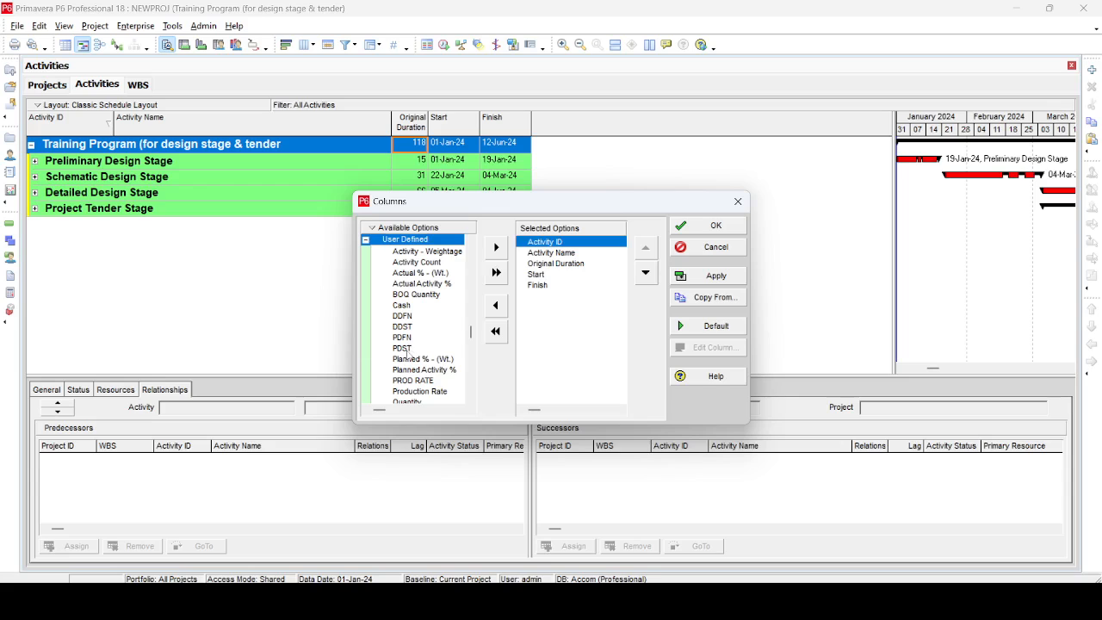
# Add the user-defined fields PDST, PDFN, SDST and SDFN to the activity table's selected columns
pyautogui.moveTo(407, 353); pyautogui.dragTo(539, 295)
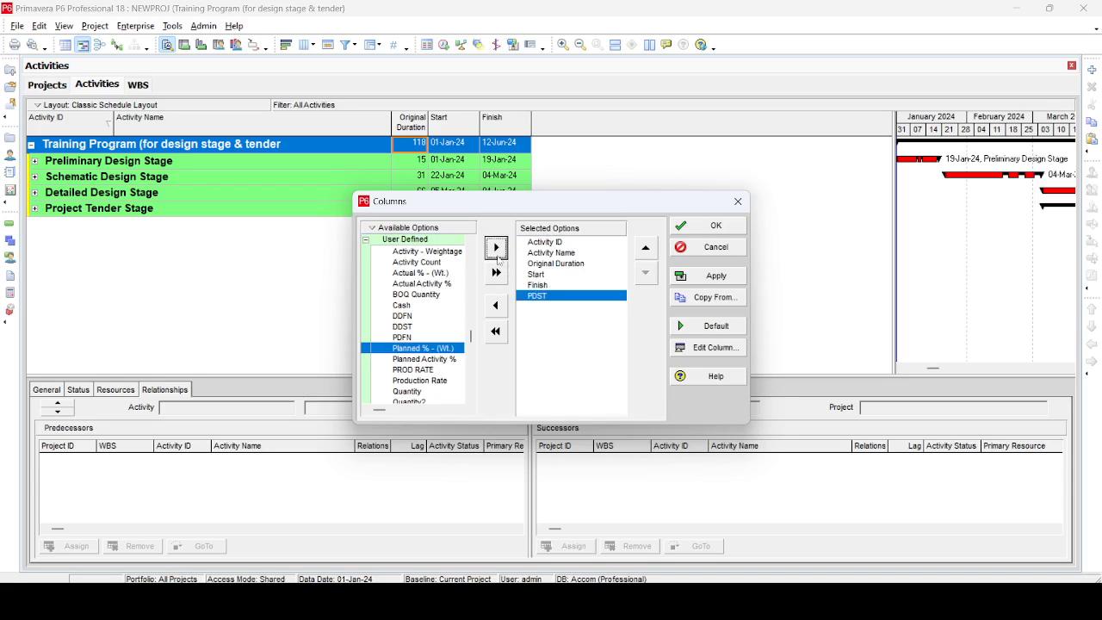
pyautogui.click(413, 336)
pyautogui.click(496, 247)
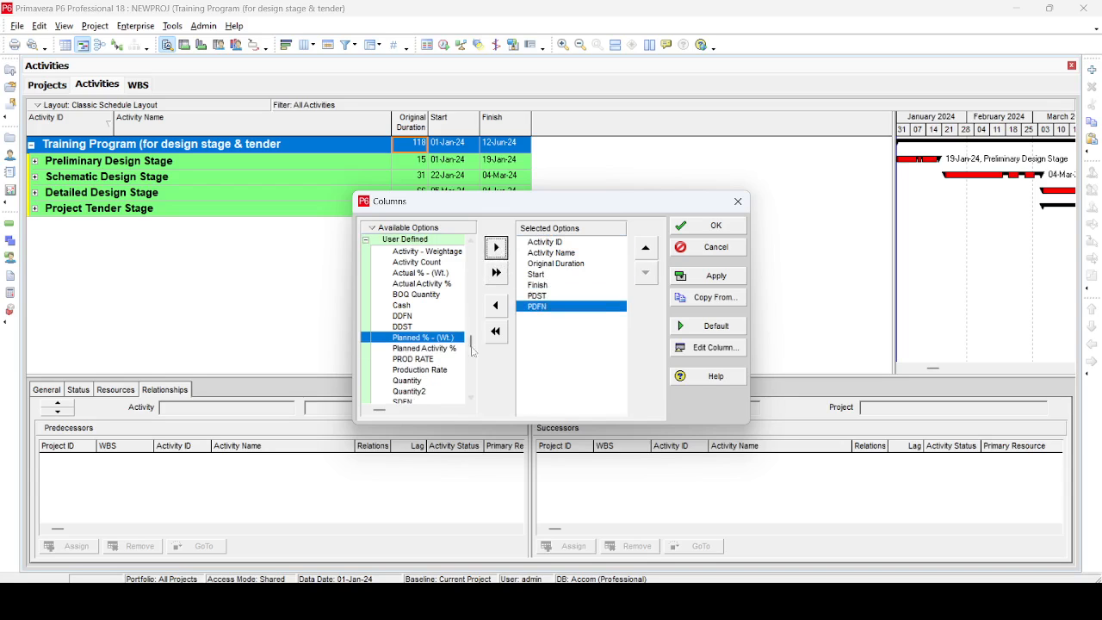
pyautogui.click(471, 398)
pyautogui.click(471, 398)
pyautogui.click(471, 398)
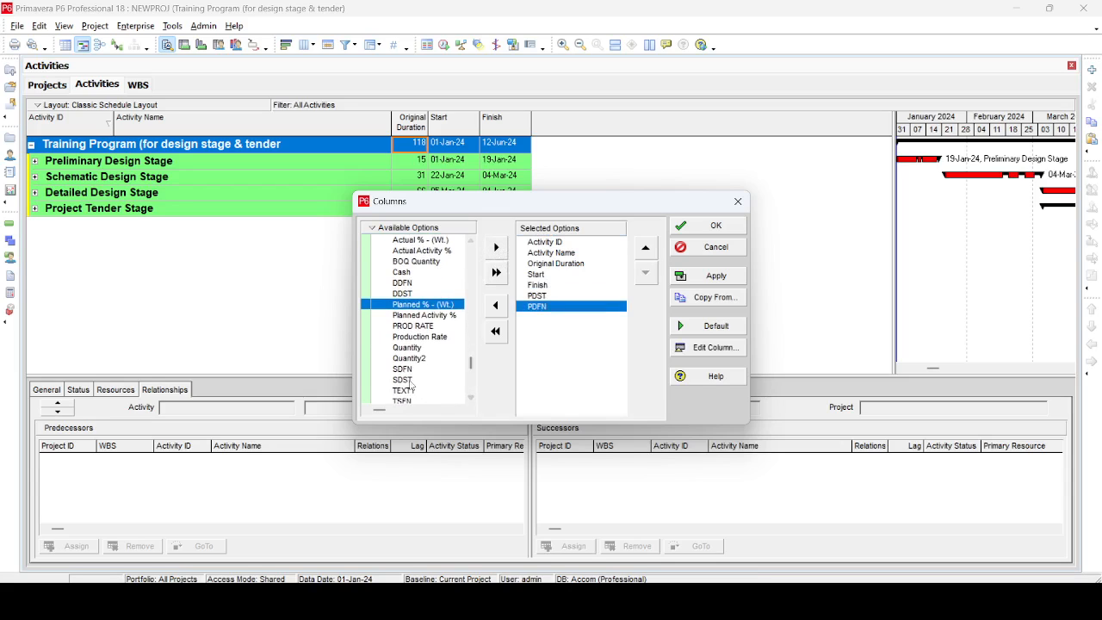
pyautogui.click(411, 385)
pyautogui.click(496, 247)
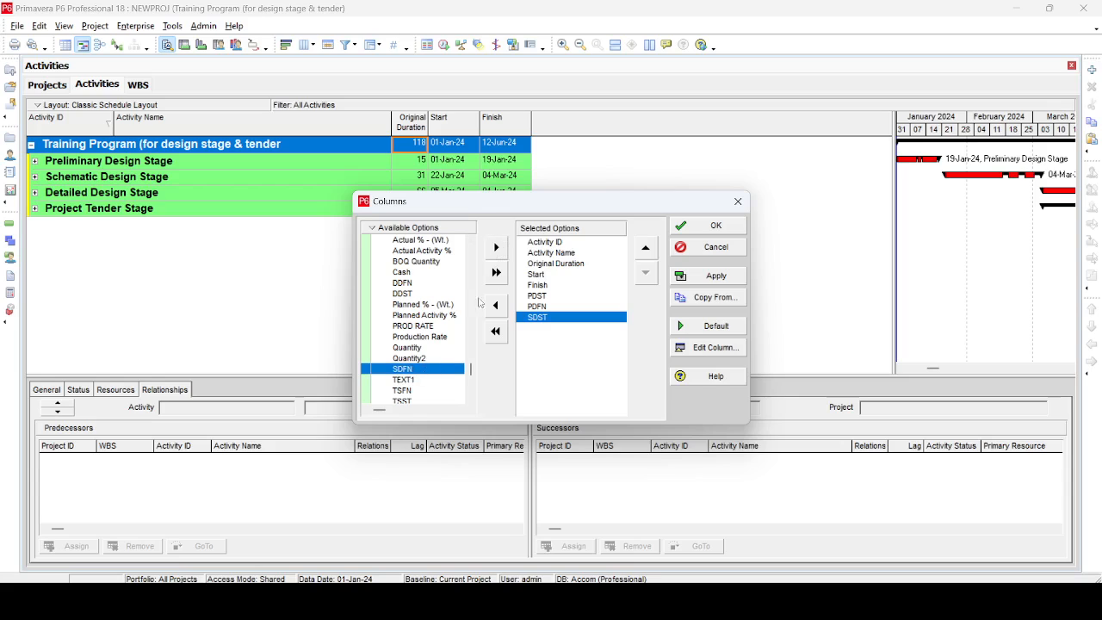
pyautogui.click(496, 247)
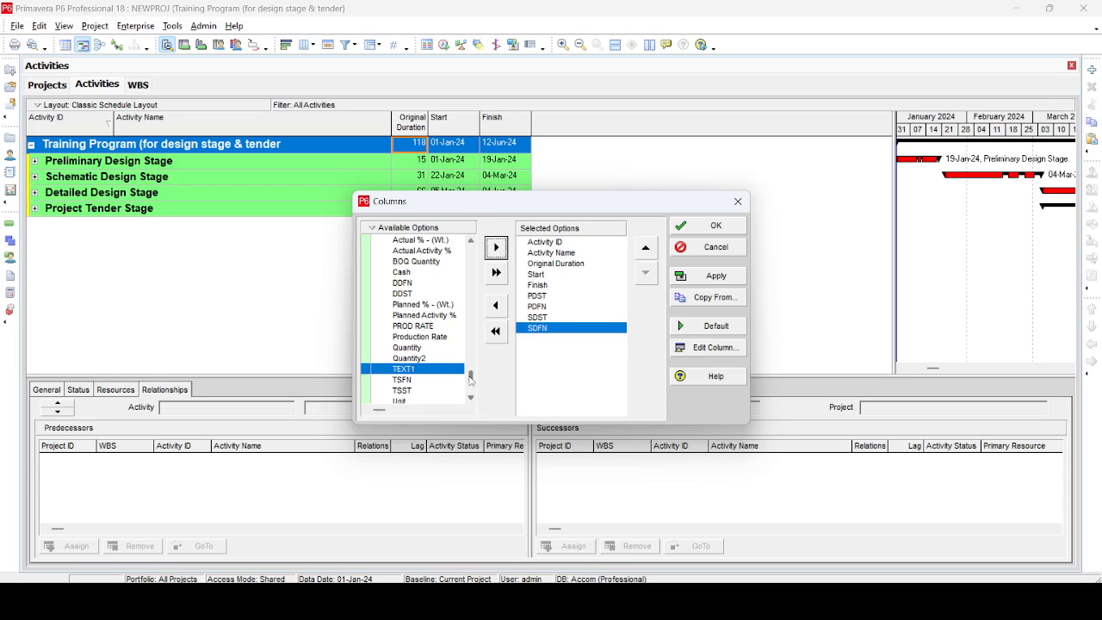
# Add the user-defined fields DDST, DDFN, TSST and TSFN to the selected columns and apply the column set
pyautogui.click(404, 293)
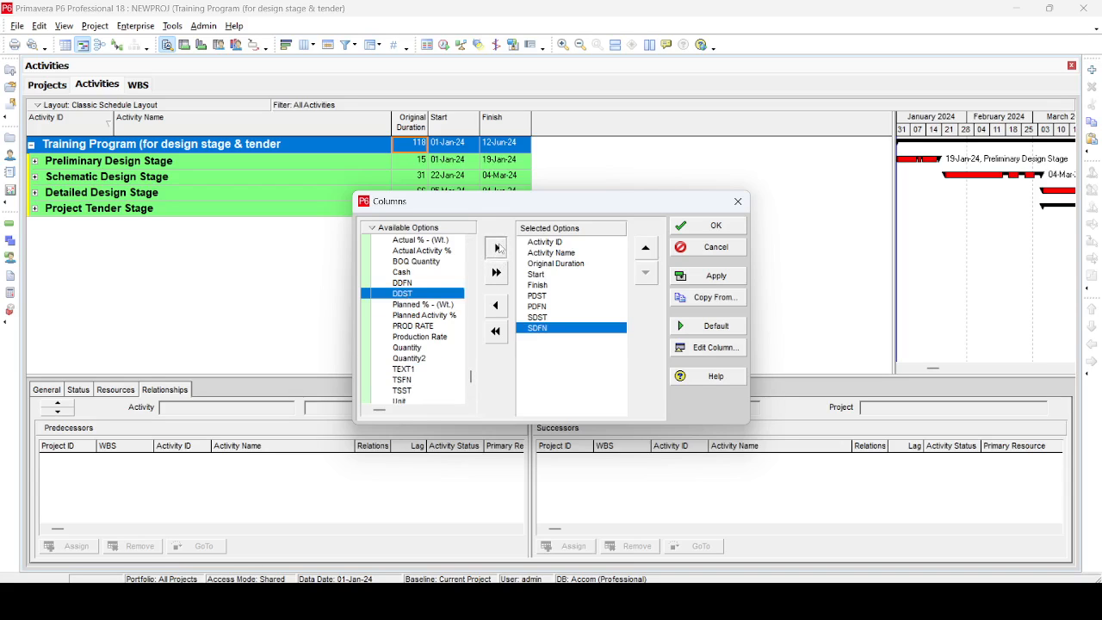
pyautogui.click(496, 247)
pyautogui.click(496, 247)
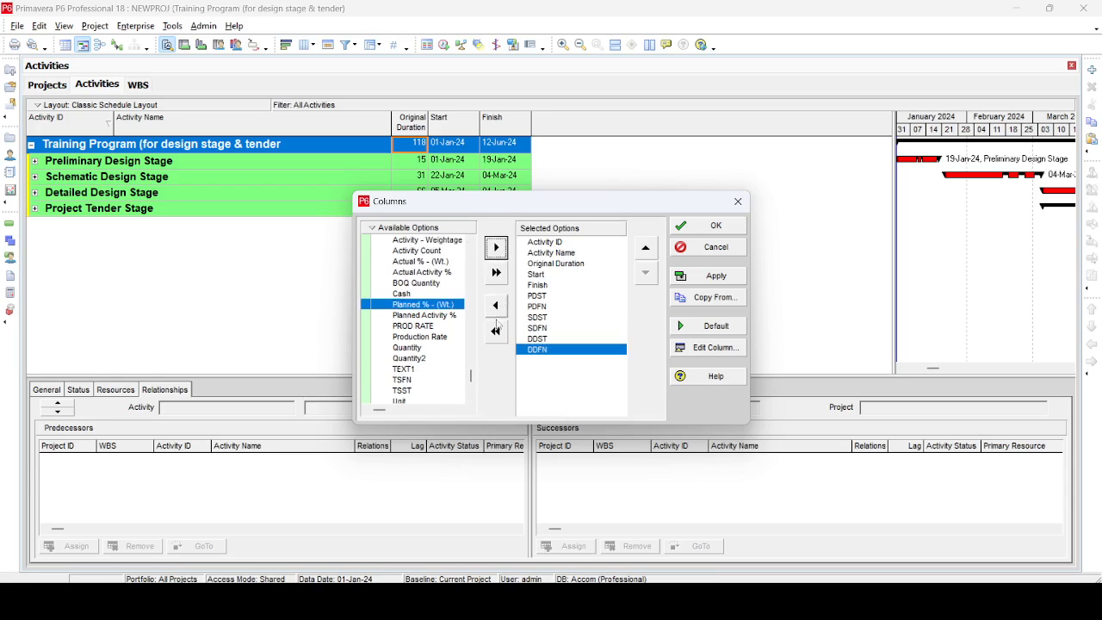
pyautogui.click(416, 392)
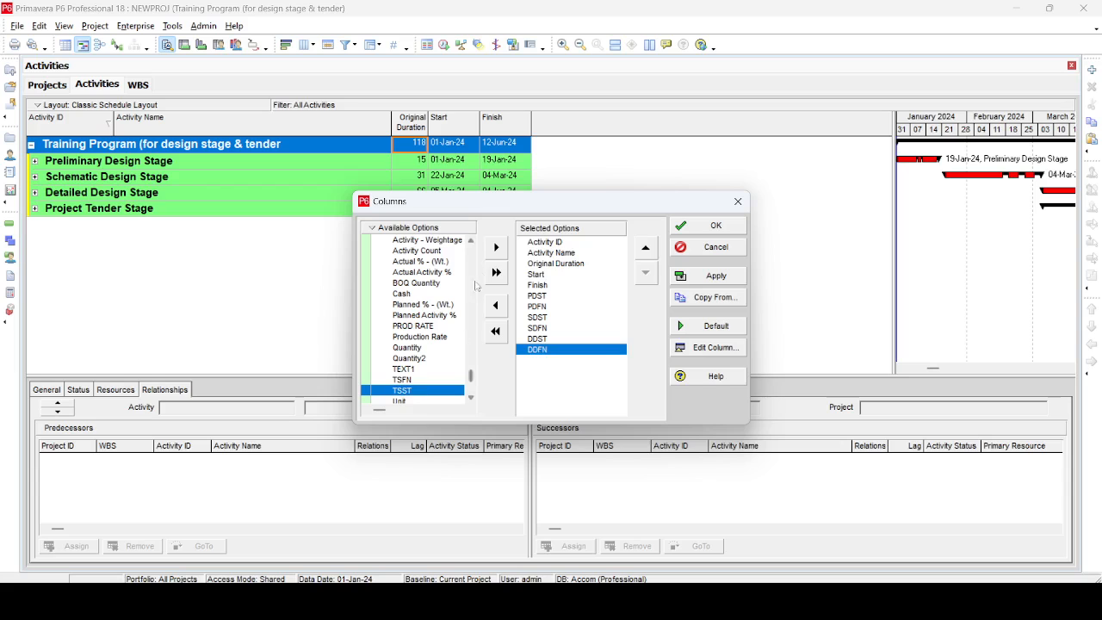
pyautogui.click(496, 247)
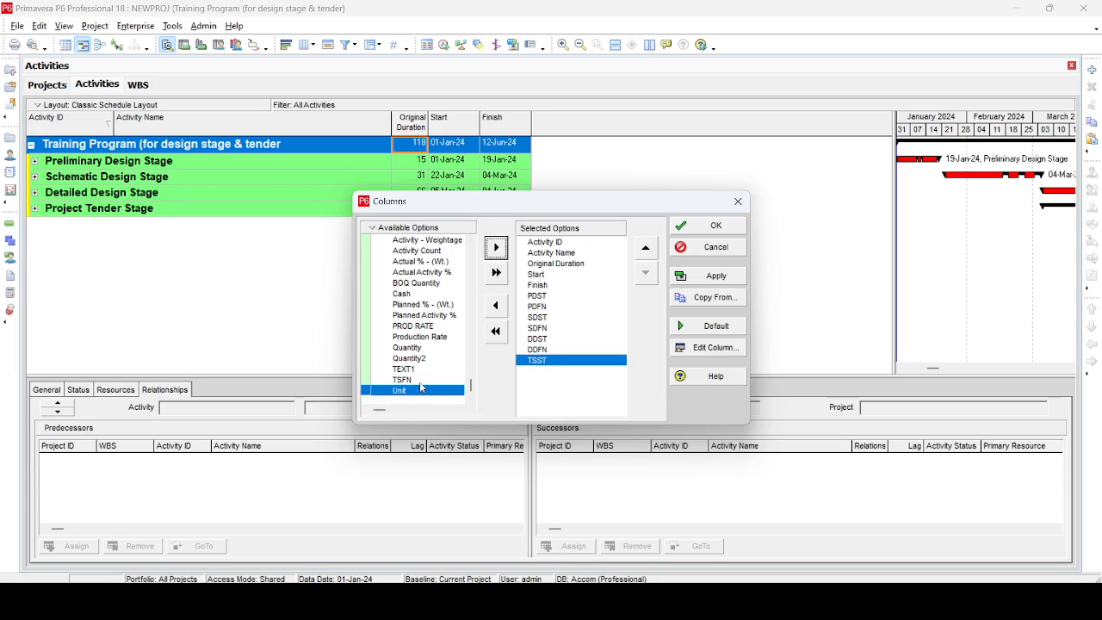
pyautogui.click(496, 247)
pyautogui.click(707, 277)
pyautogui.click(712, 226)
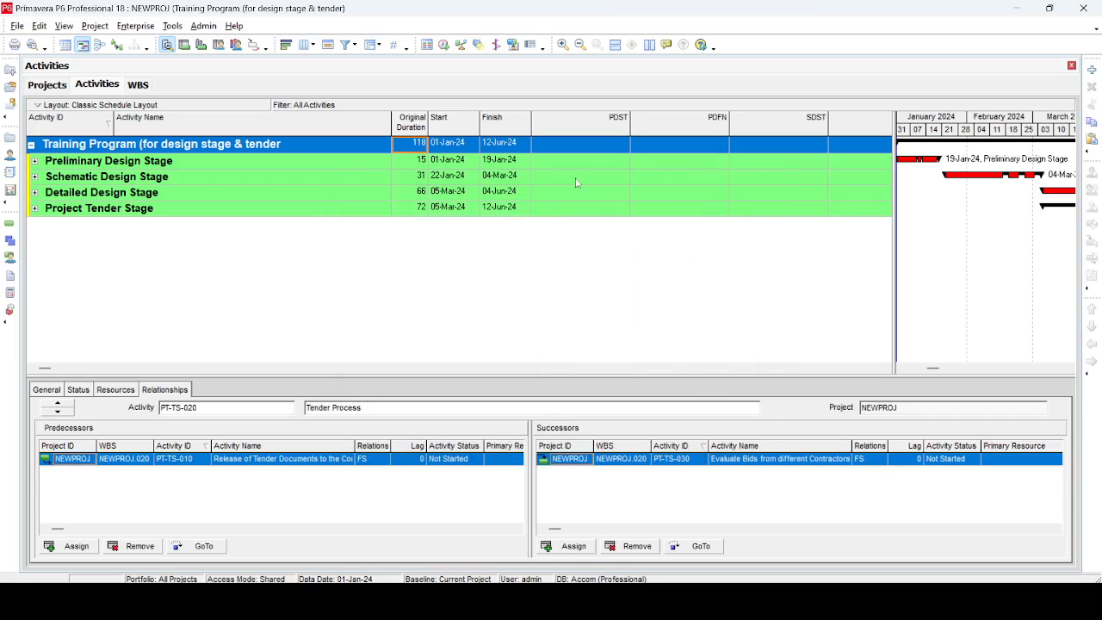
# Narrow the PDST, PDFN, SDST and SDFN columns in the activity table
pyautogui.click(570, 192)
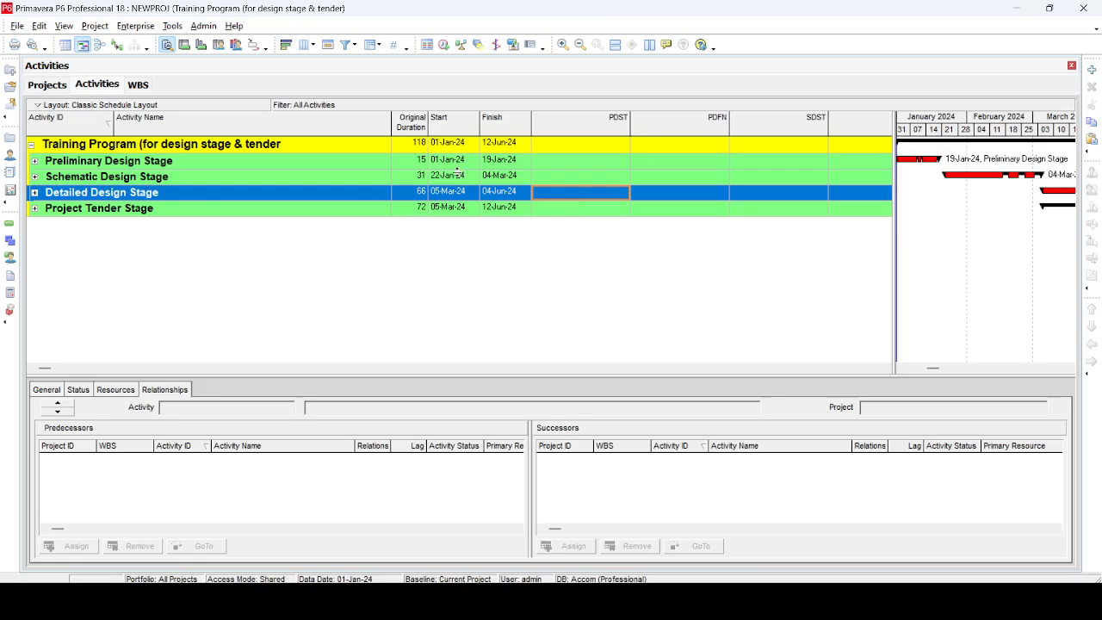
pyautogui.click(190, 182)
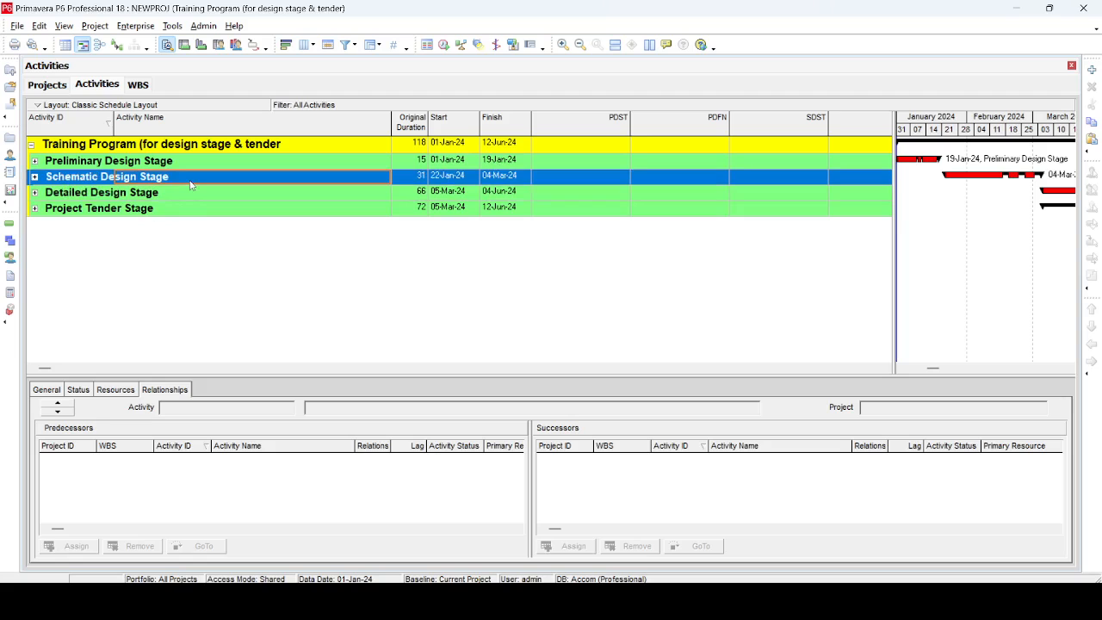
pyautogui.press('ctrl+KP_Add')
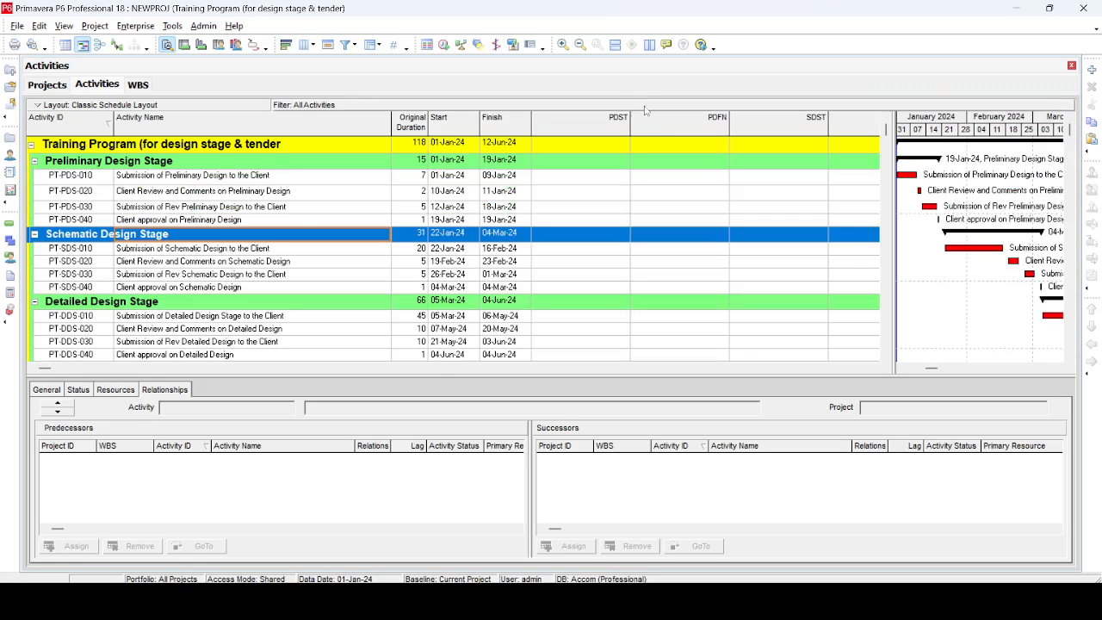
pyautogui.moveTo(631, 127); pyautogui.dragTo(616, 128)
pyautogui.press('ctrl+KP_Subtract')
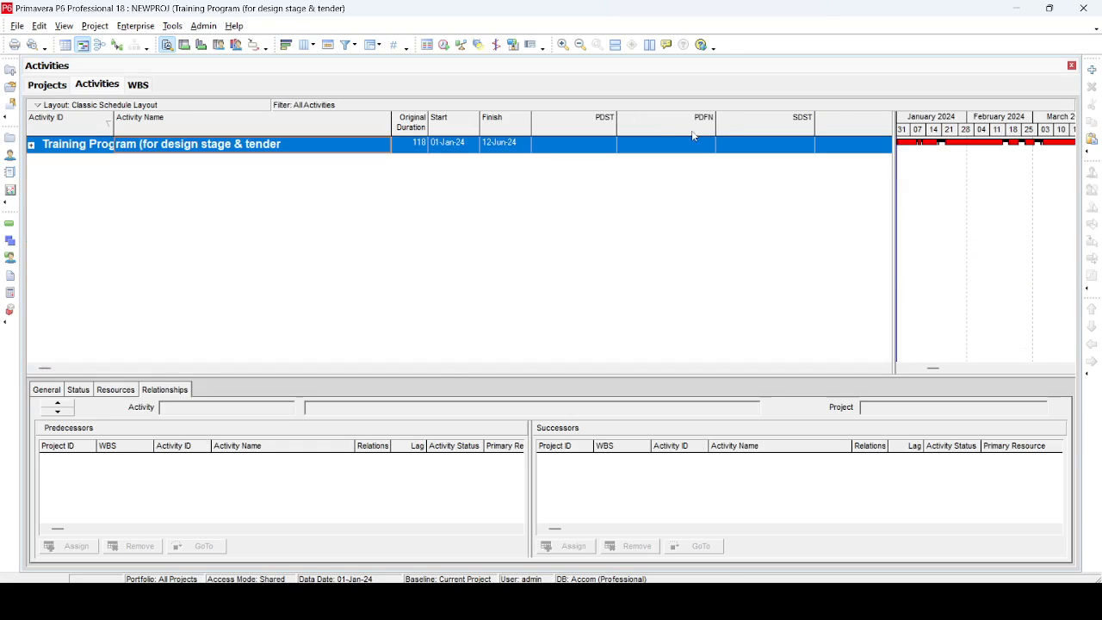
pyautogui.moveTo(688, 128); pyautogui.dragTo(754, 126)
pyautogui.moveTo(852, 129); pyautogui.dragTo(819, 129)
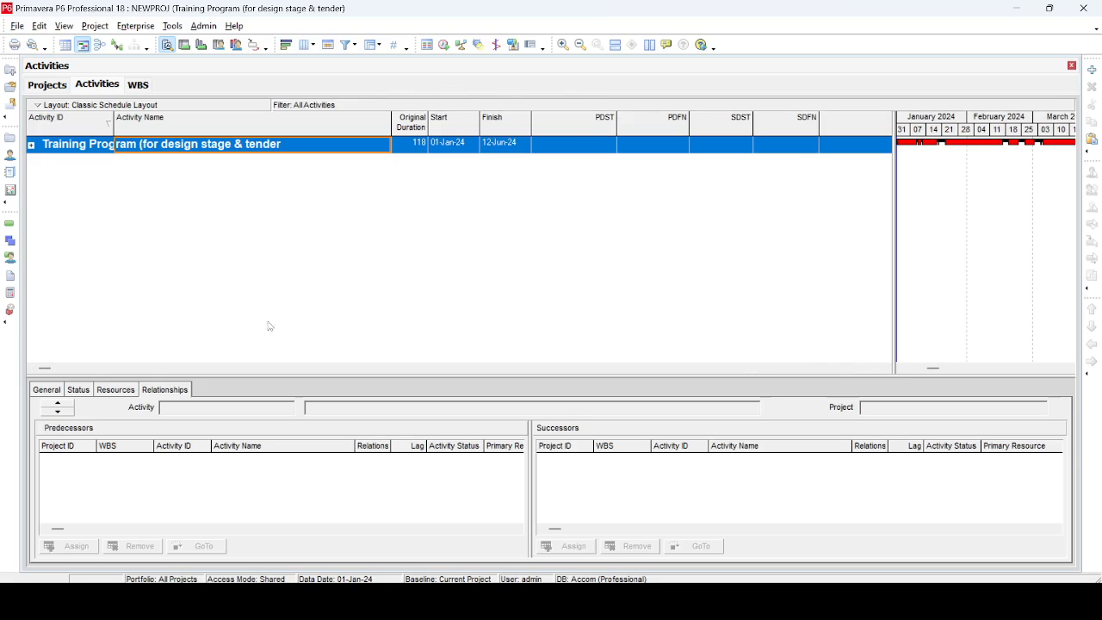
# Narrow the TSST, TSFN, DDFN and DDST columns and expand all WBS groups to show their activities
pyautogui.click(885, 368)
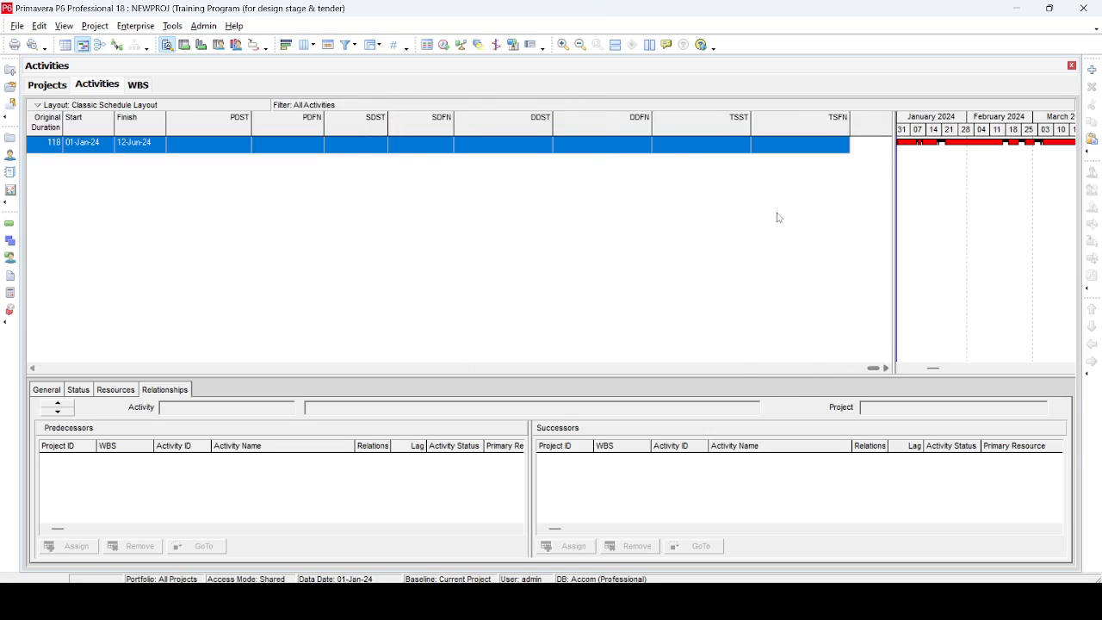
pyautogui.moveTo(751, 132); pyautogui.dragTo(713, 132)
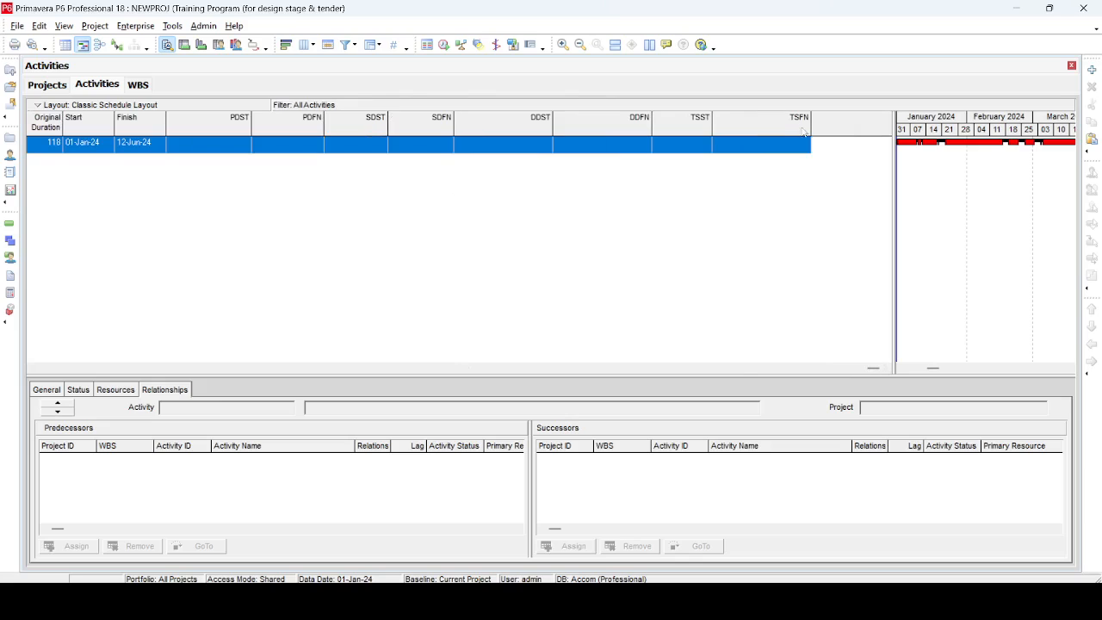
pyautogui.moveTo(811, 132); pyautogui.dragTo(763, 132)
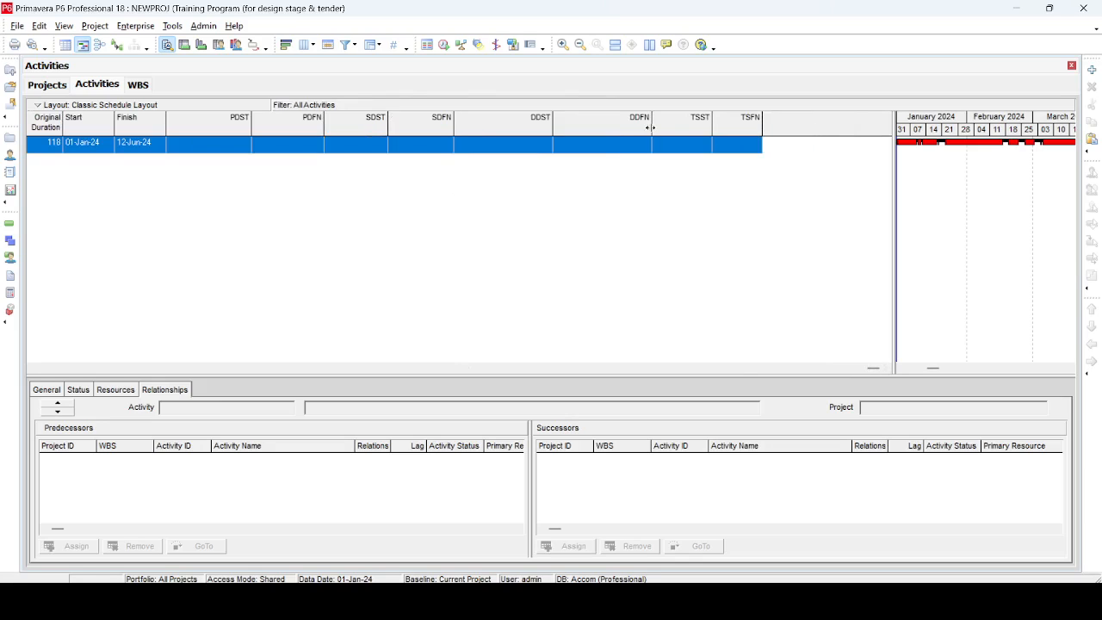
pyautogui.moveTo(651, 127); pyautogui.dragTo(512, 127)
pyautogui.click(32, 368)
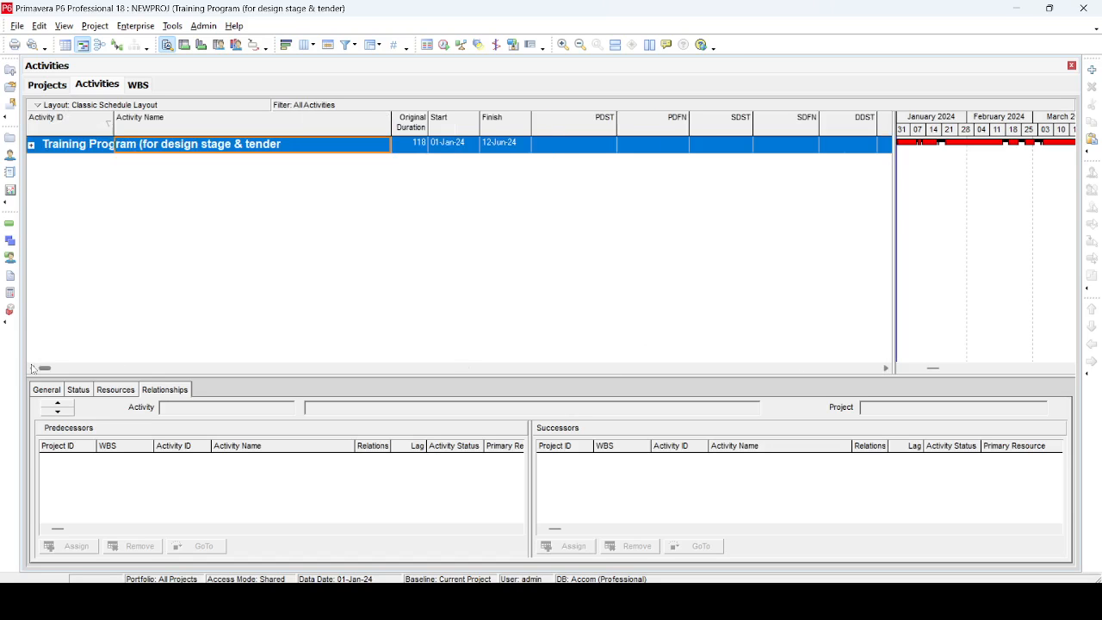
pyautogui.press('ctrl+KP_Add')
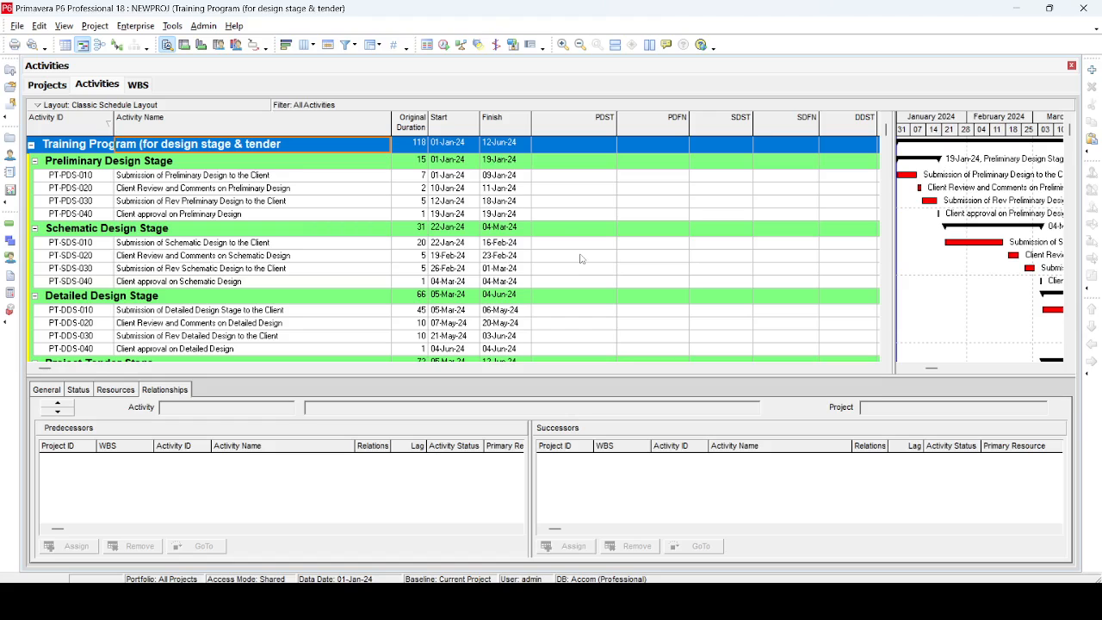
# Open the global change PT-032 for modification, ignoring action items that do not apply to the project
pyautogui.click(604, 178)
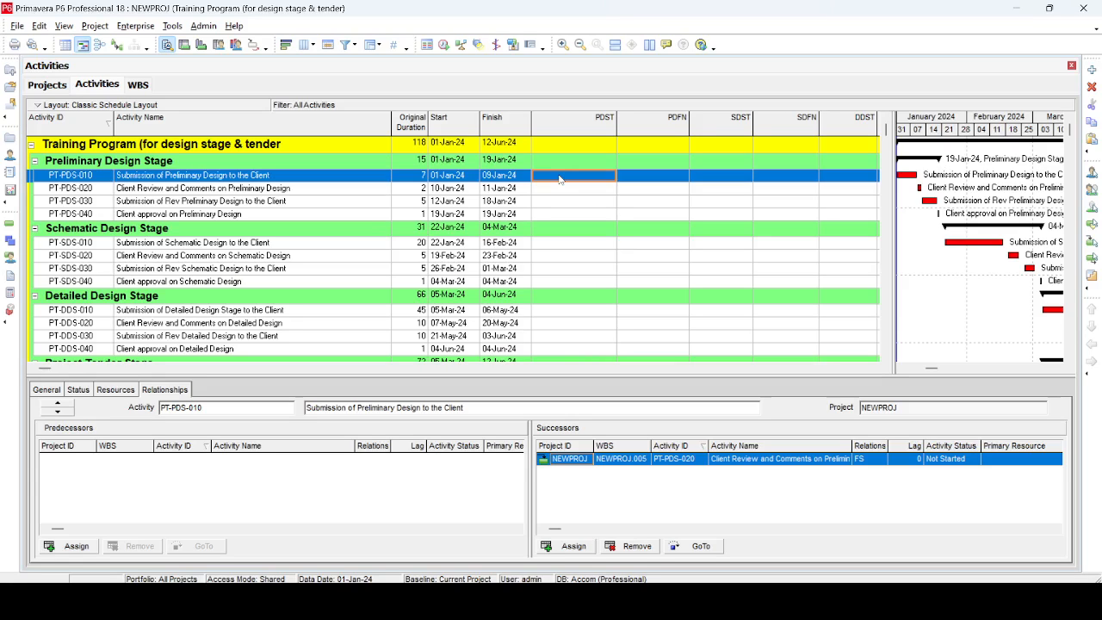
pyautogui.click(171, 26)
pyautogui.click(208, 173)
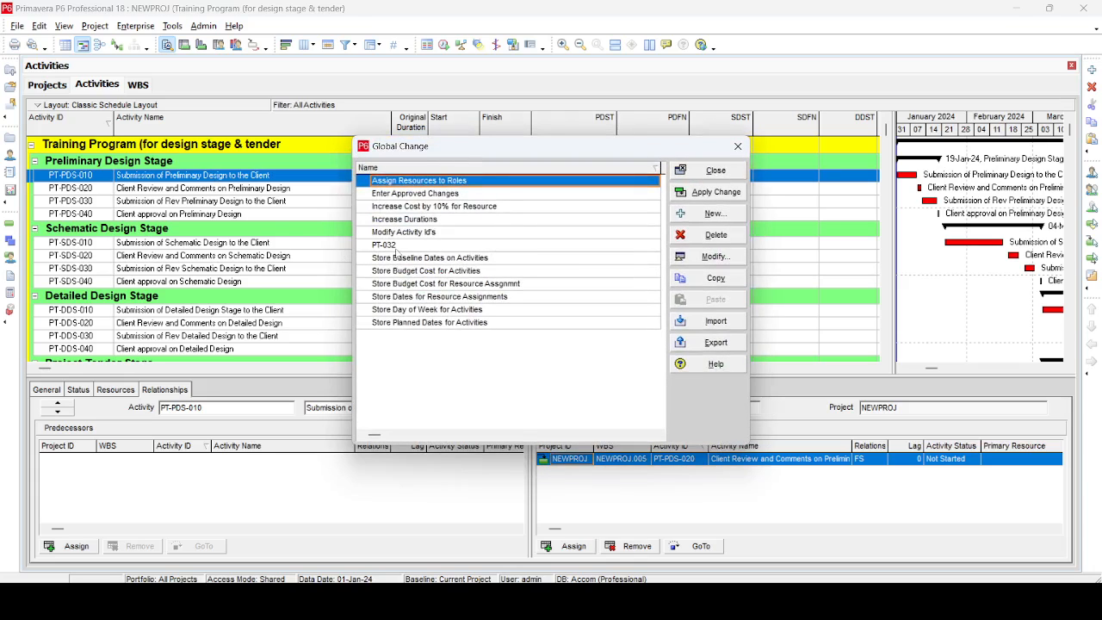
pyautogui.click(391, 246)
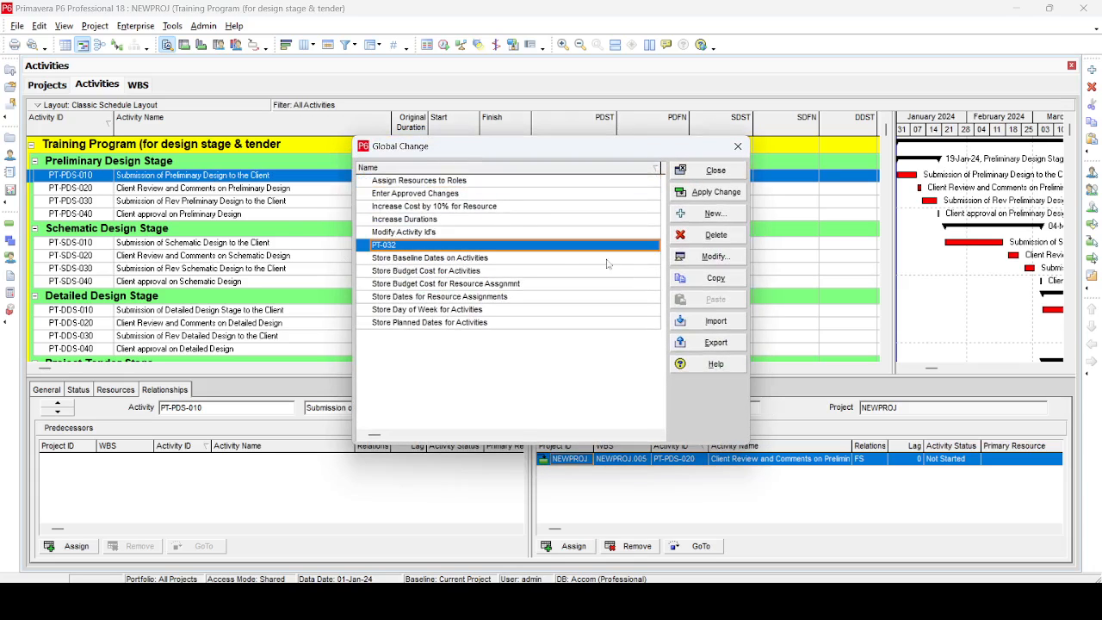
pyautogui.click(708, 258)
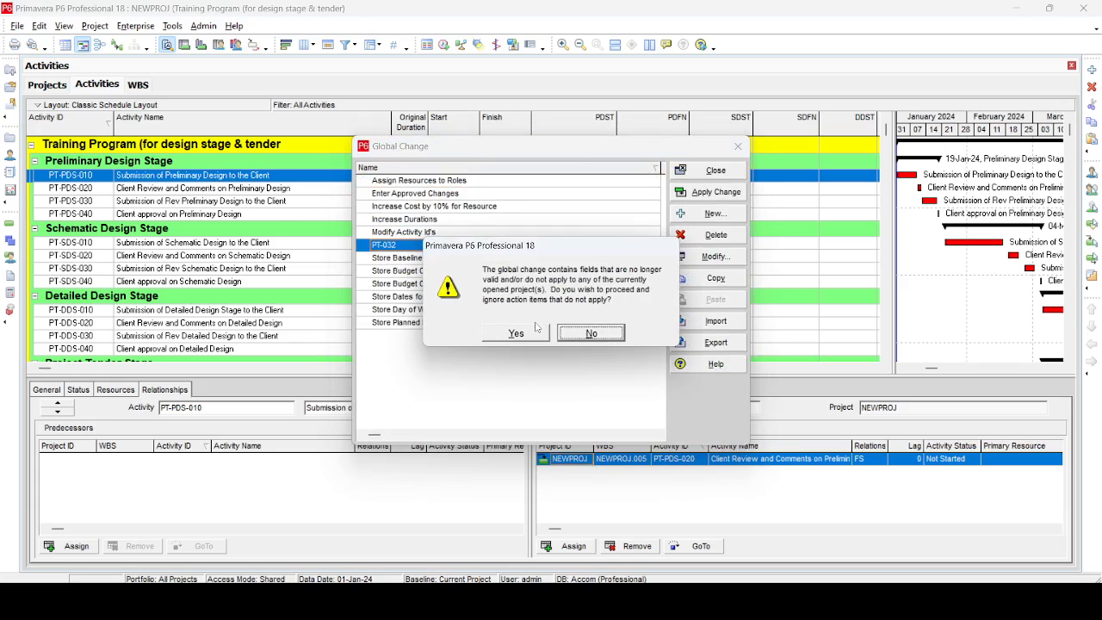
pyautogui.click(538, 333)
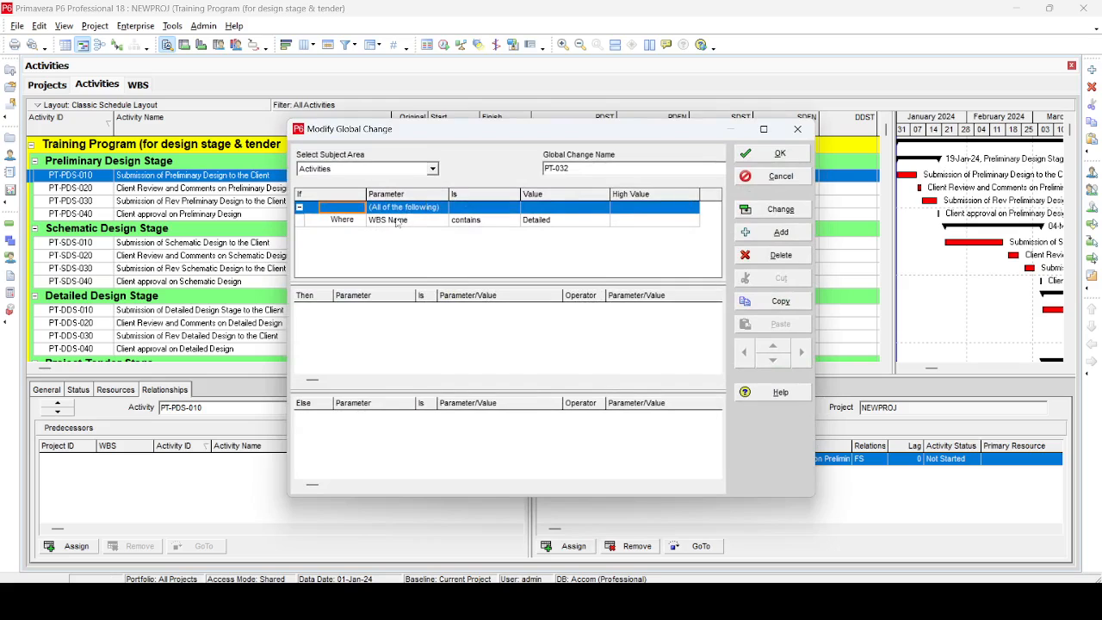
# Set the value of the global change's WBS Name contains condition to Preliminary
pyautogui.click(421, 221)
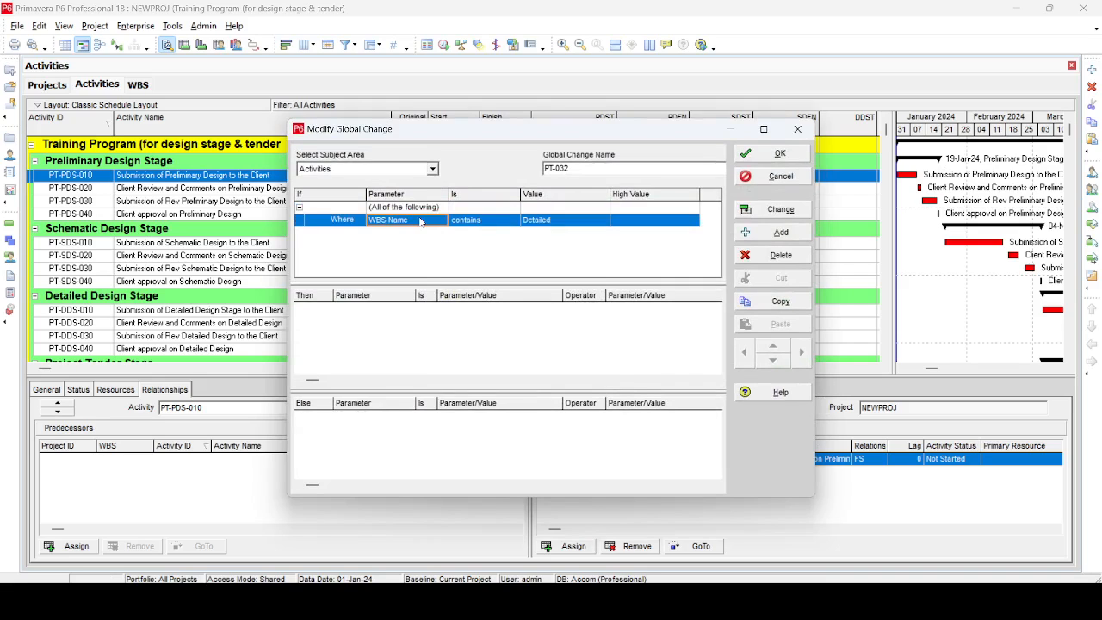
pyautogui.click(567, 220)
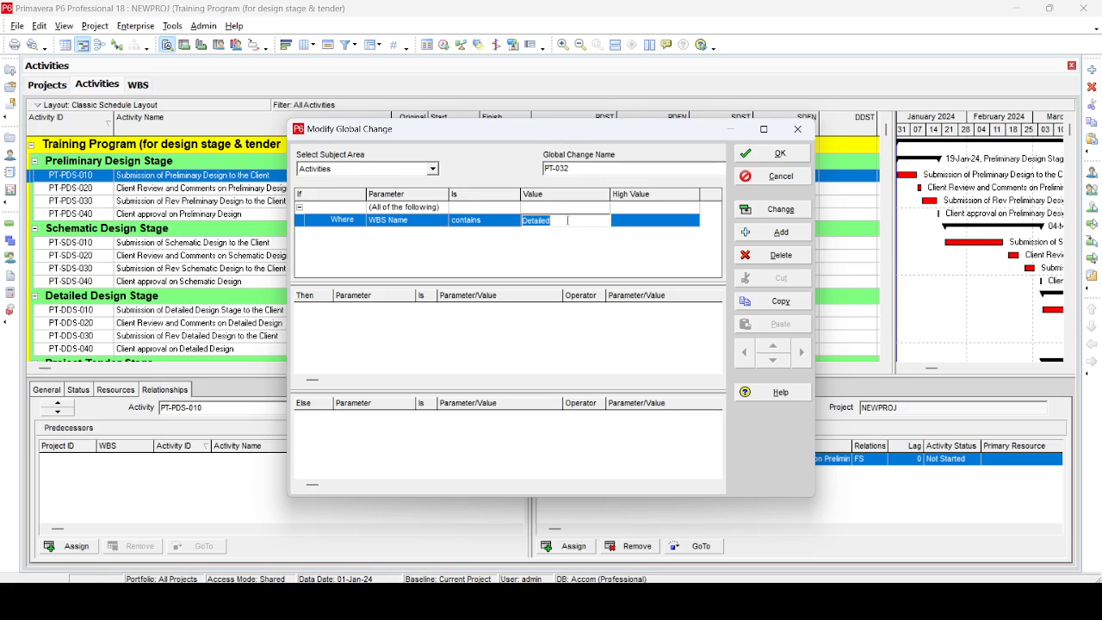
pyautogui.write('Preliminary')
# Add a Then statement to the global change that sets PDST equal to Early Start
pyautogui.click(493, 318)
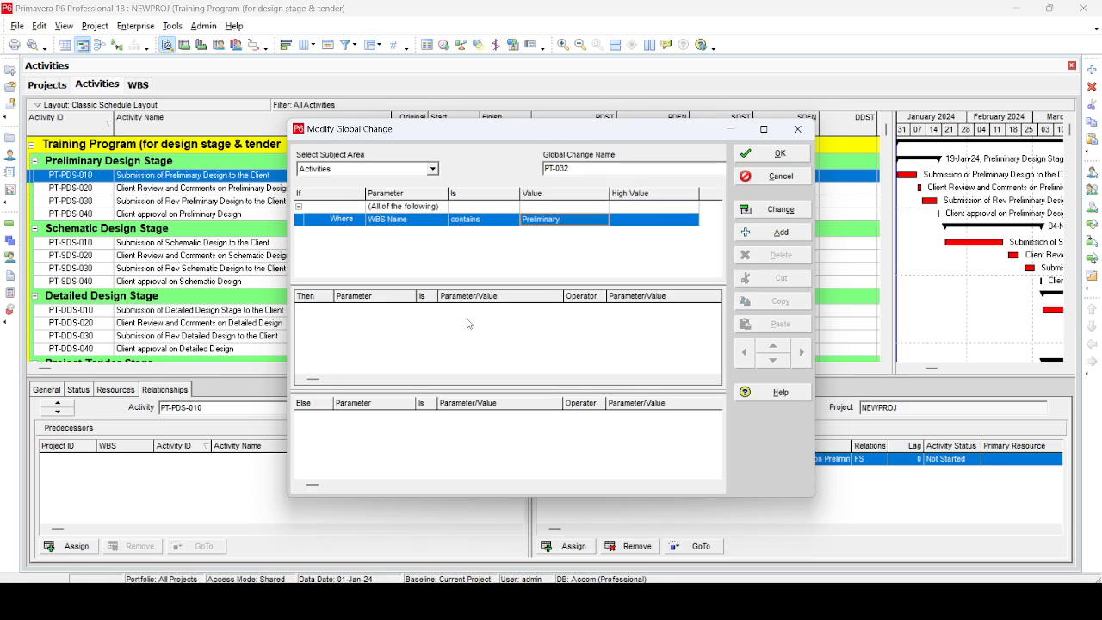
pyautogui.click(781, 233)
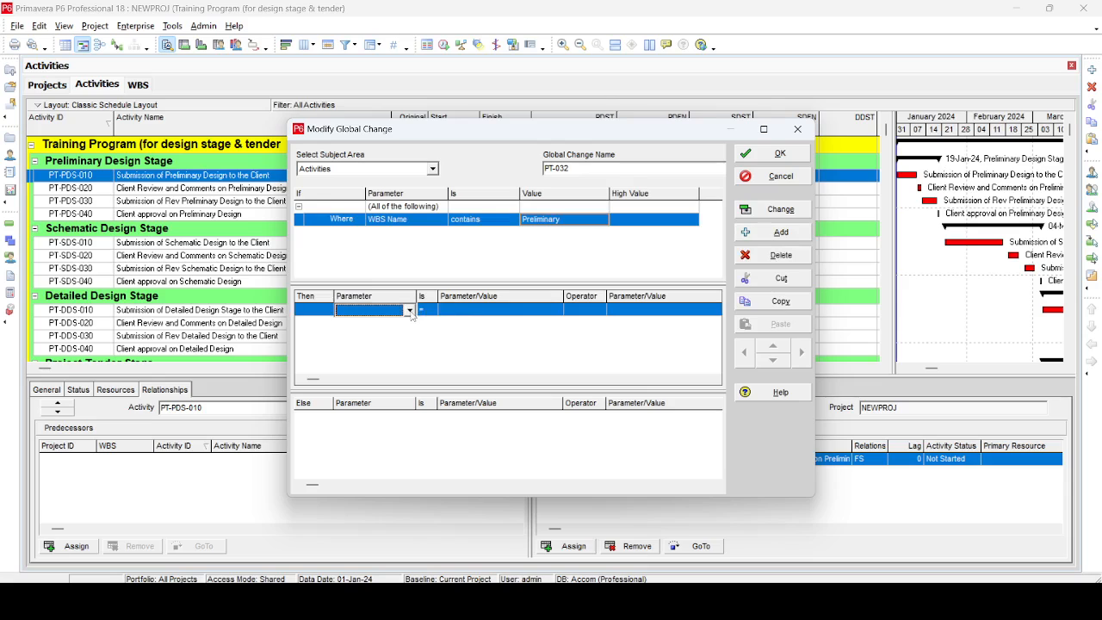
pyautogui.click(410, 311)
pyautogui.scroll(-5, 412, 317)
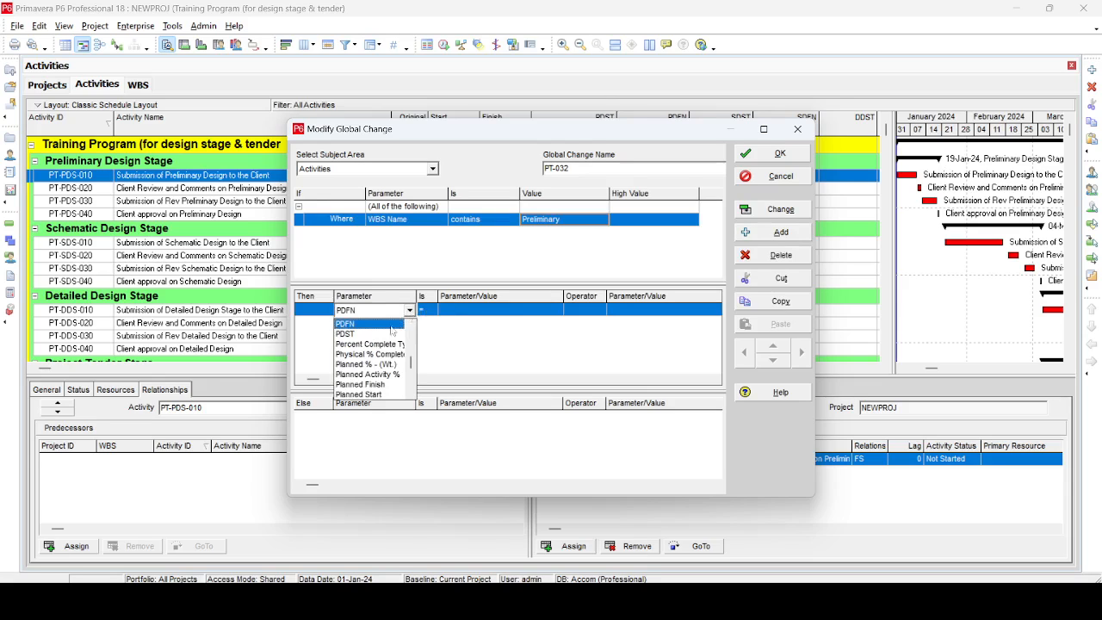
pyautogui.click(393, 331)
pyautogui.click(529, 312)
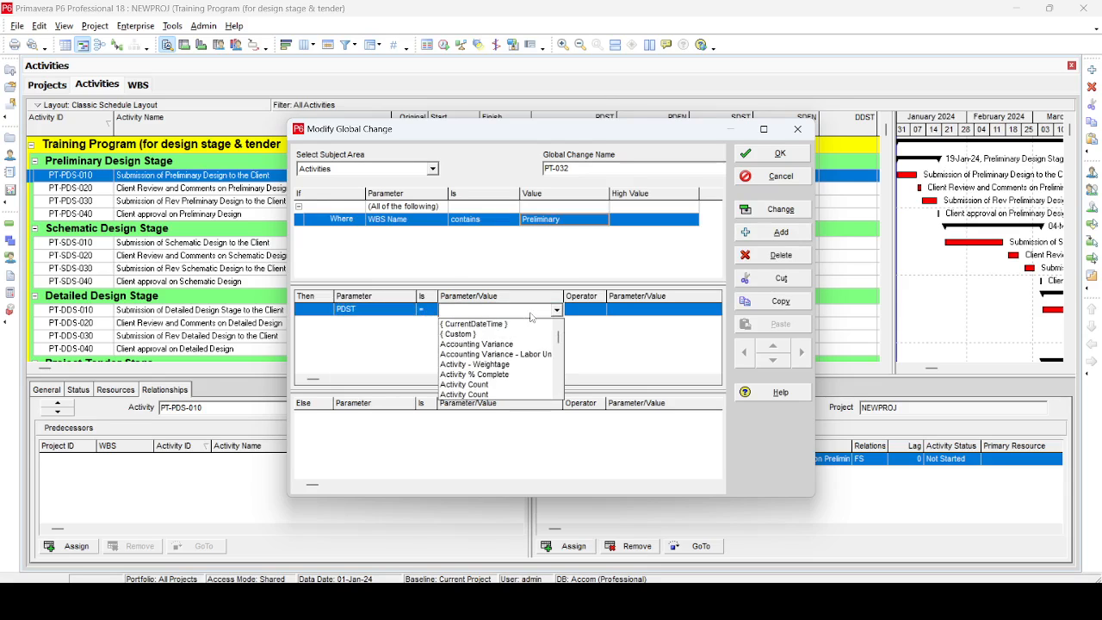
pyautogui.write('e')
pyautogui.click(517, 332)
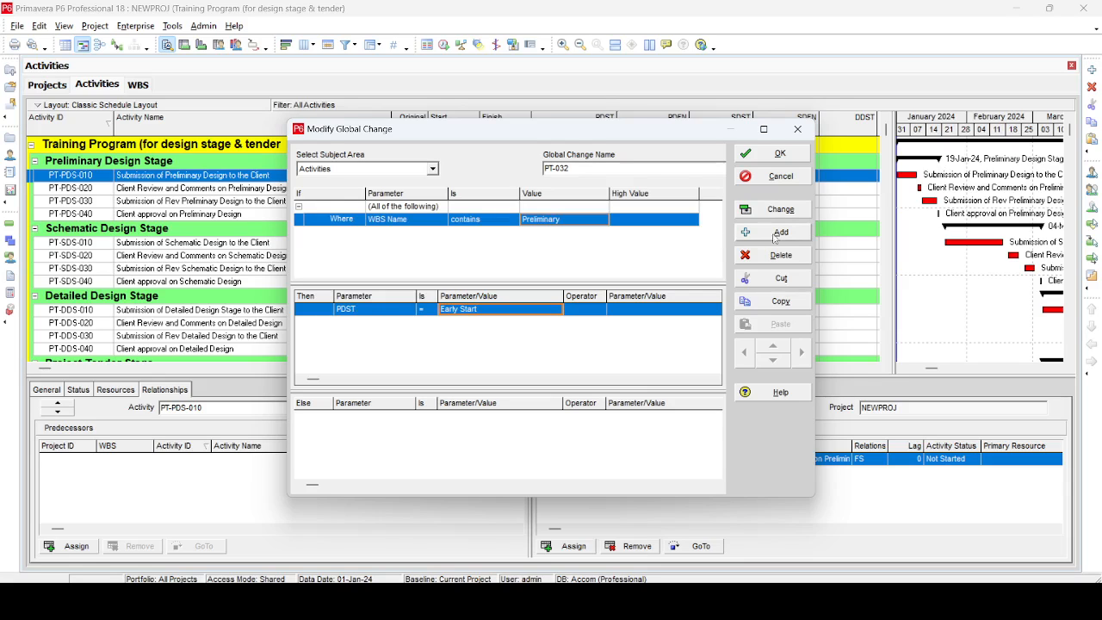
# Run the PDST global change, commit the reported changes without saving the log file, and accept its definition
pyautogui.click(789, 210)
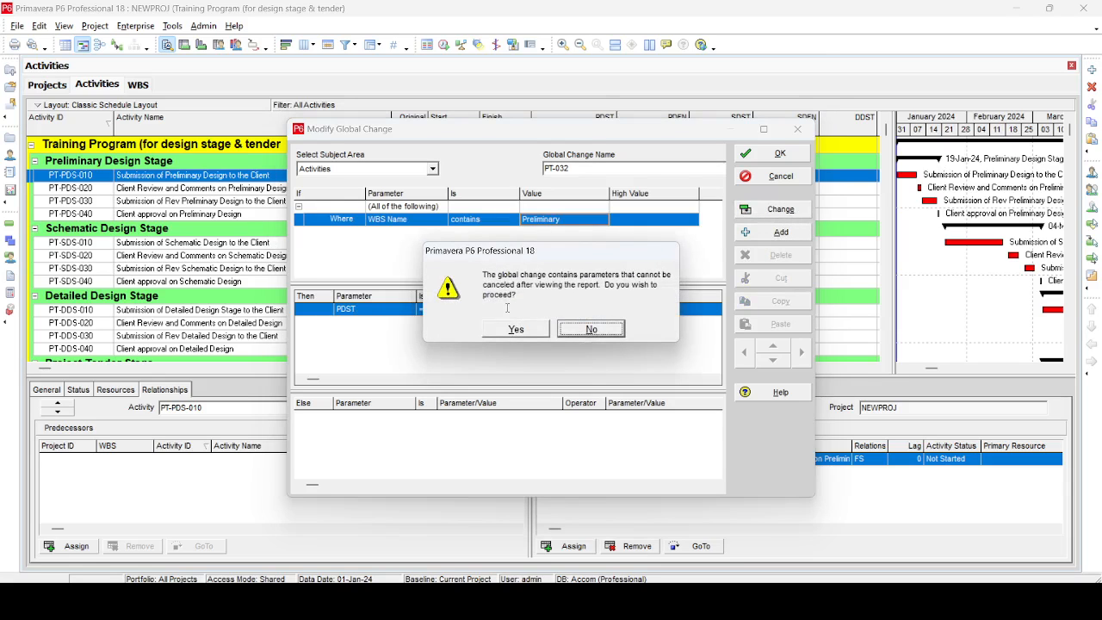
pyautogui.click(510, 329)
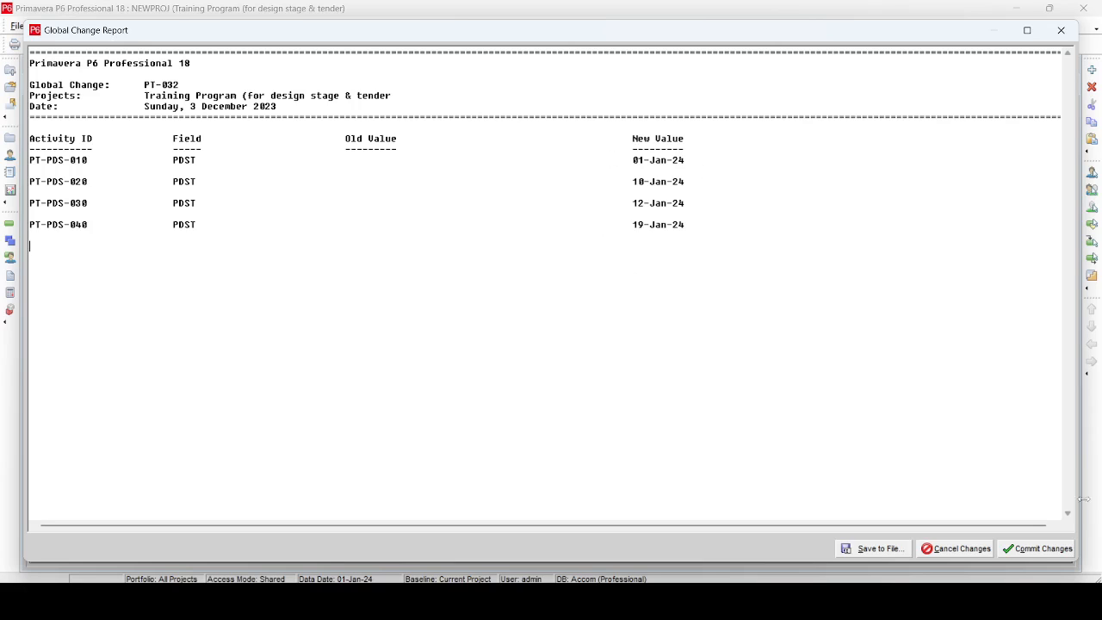
pyautogui.click(1037, 551)
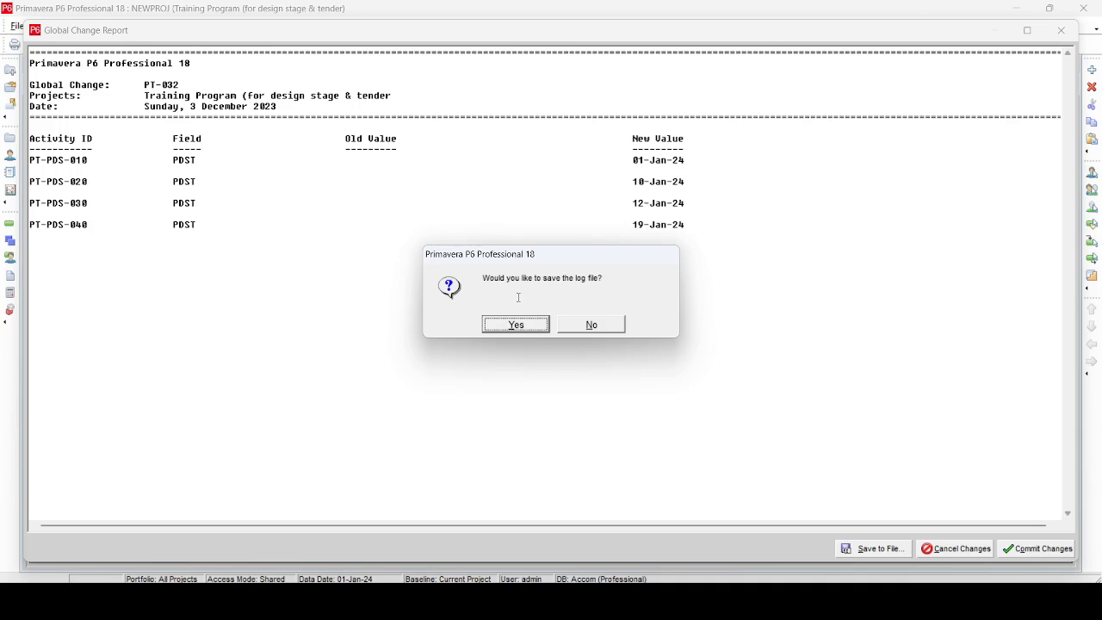
pyautogui.click(593, 327)
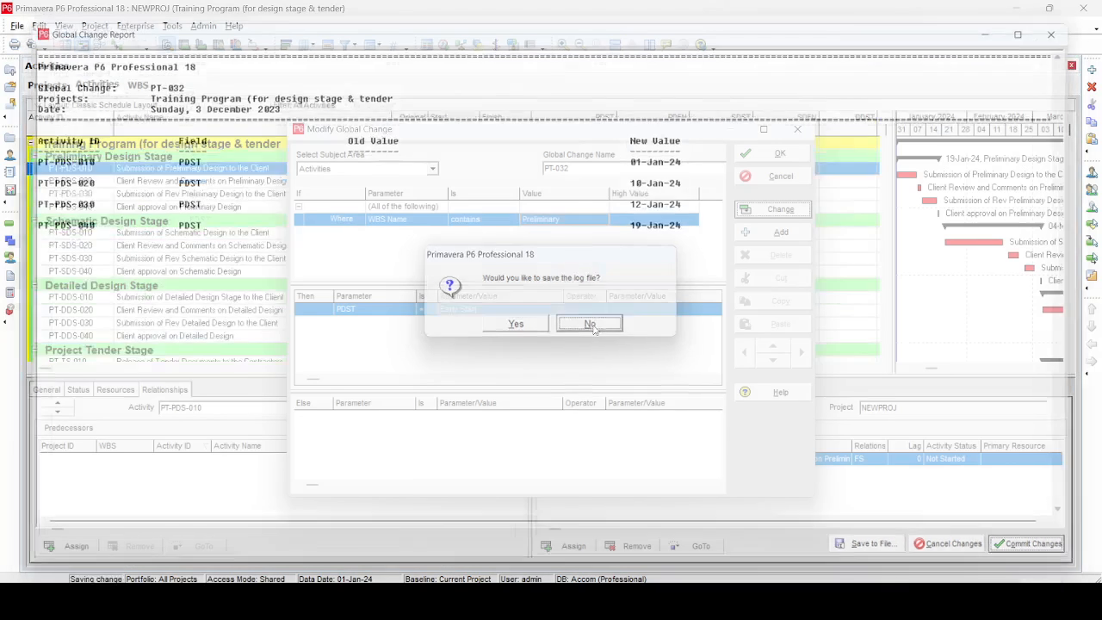
pyautogui.click(780, 154)
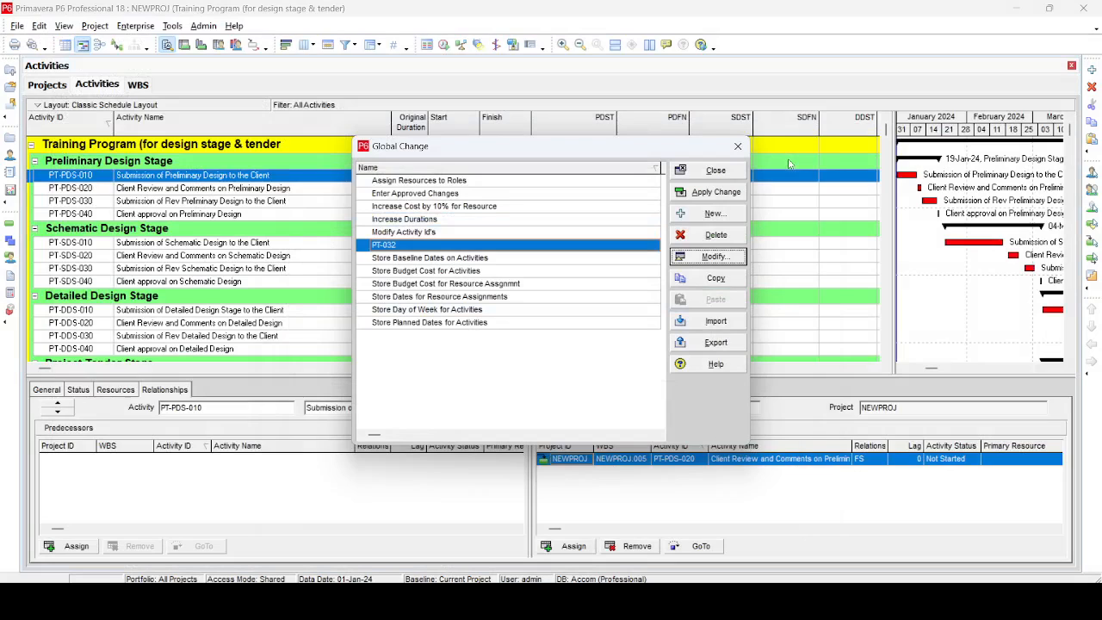
# Apply PT-032 again from the global change list, commit without saving the log file, and close the list
pyautogui.click(719, 193)
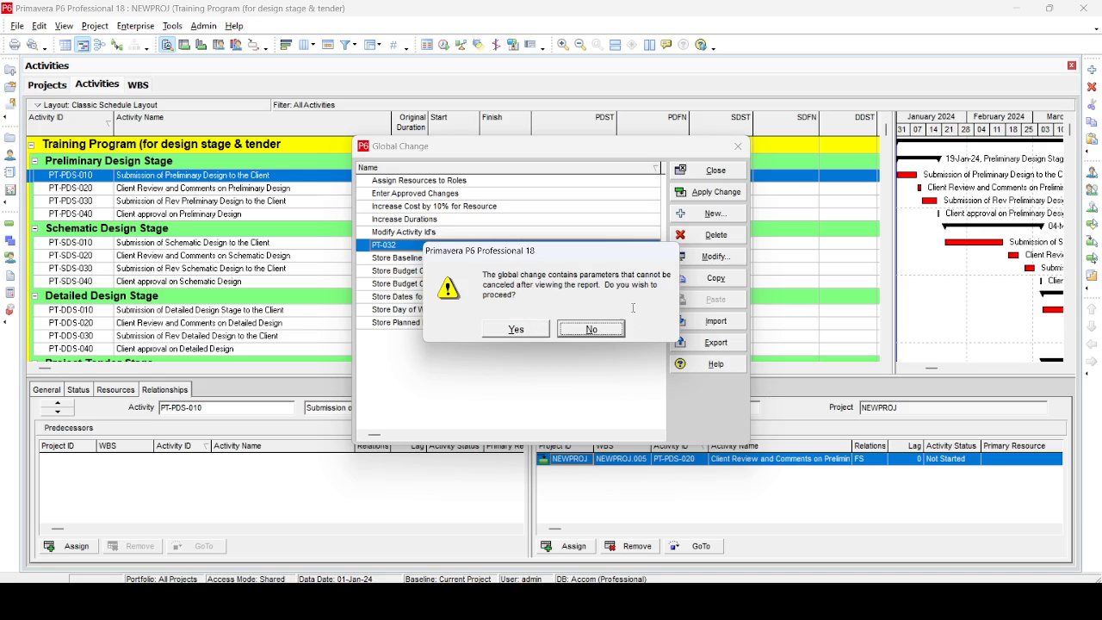
pyautogui.click(527, 331)
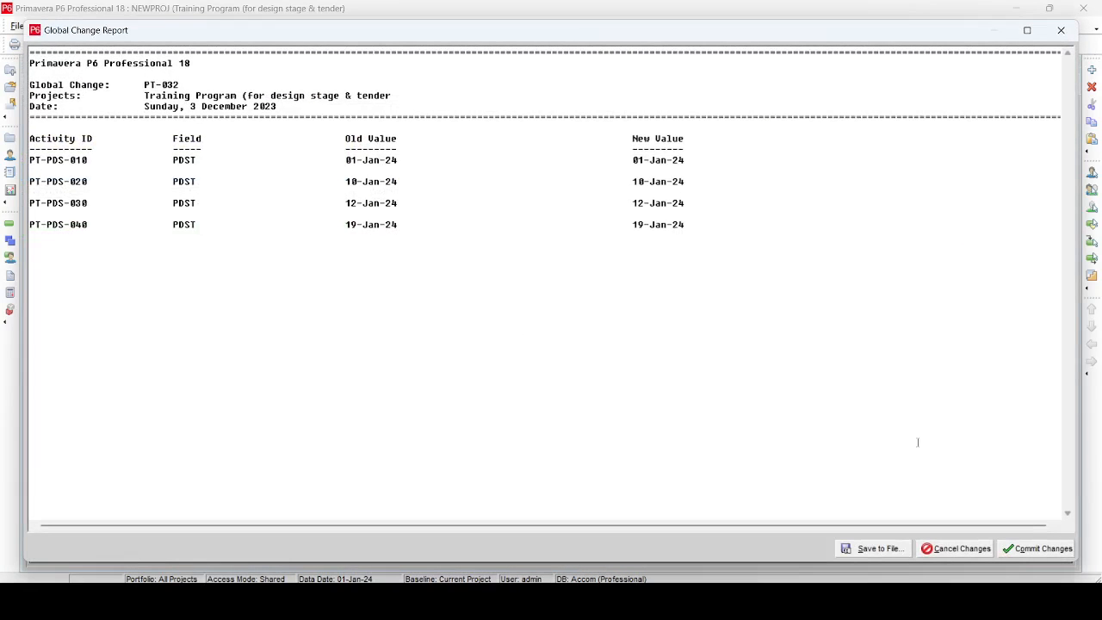
pyautogui.click(1007, 548)
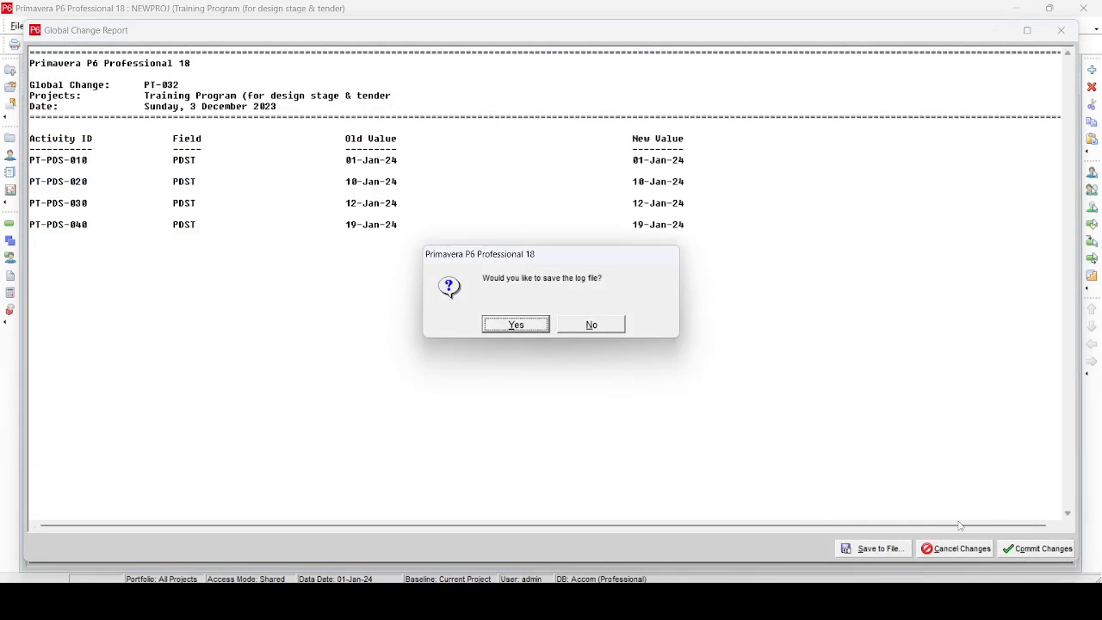
pyautogui.click(594, 327)
pyautogui.click(703, 173)
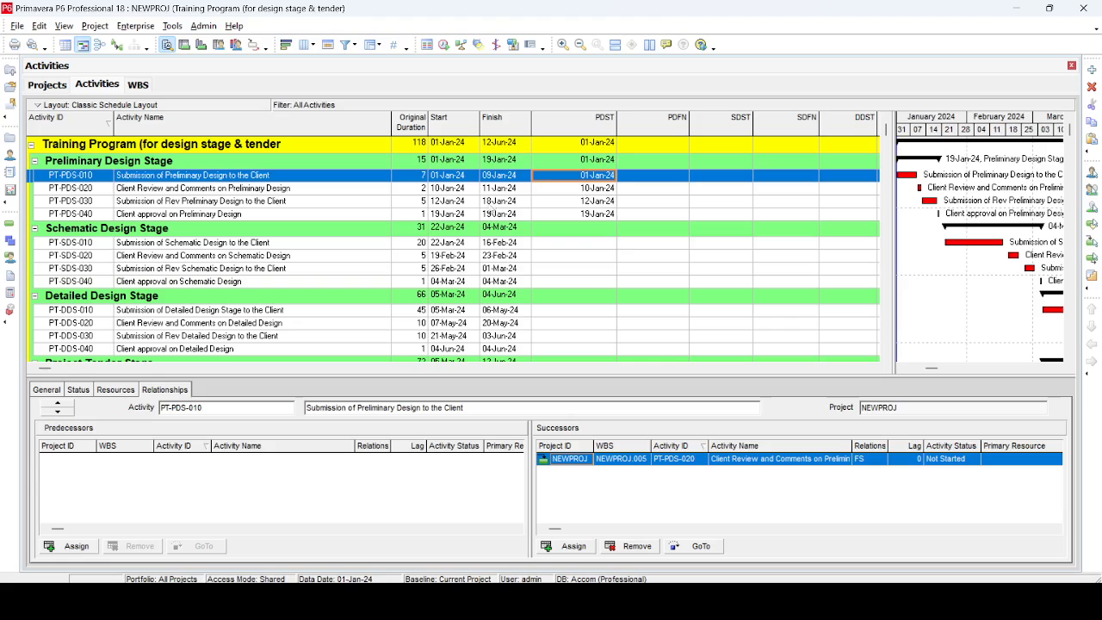
# Reopen the global change PT-032 for modification
pyautogui.click(627, 212)
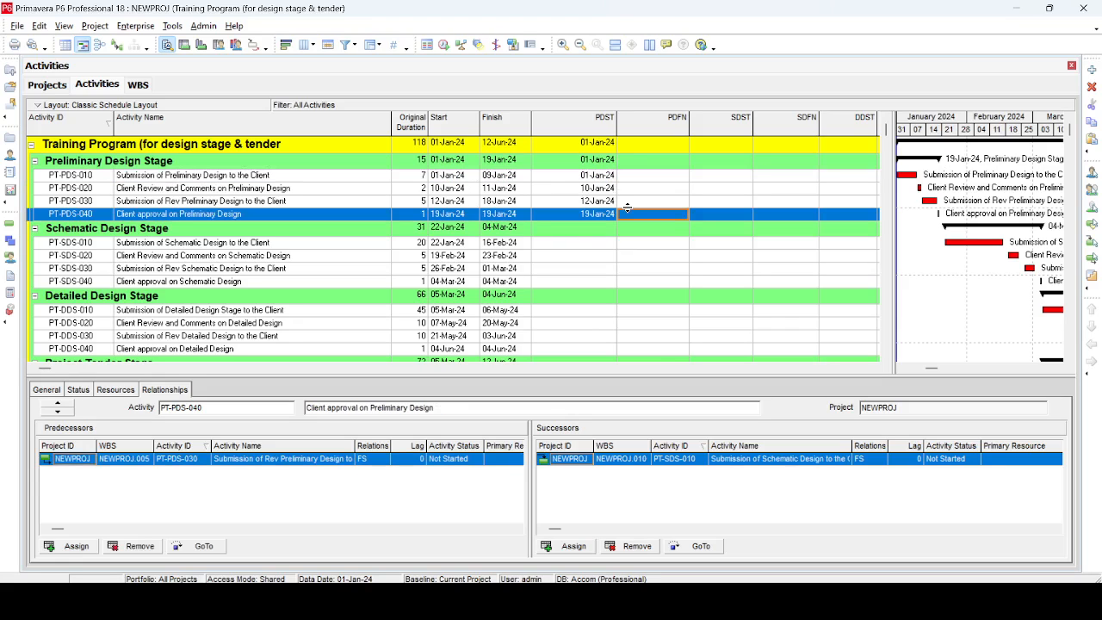
pyautogui.click(153, 29)
pyautogui.moveTo(172, 26)
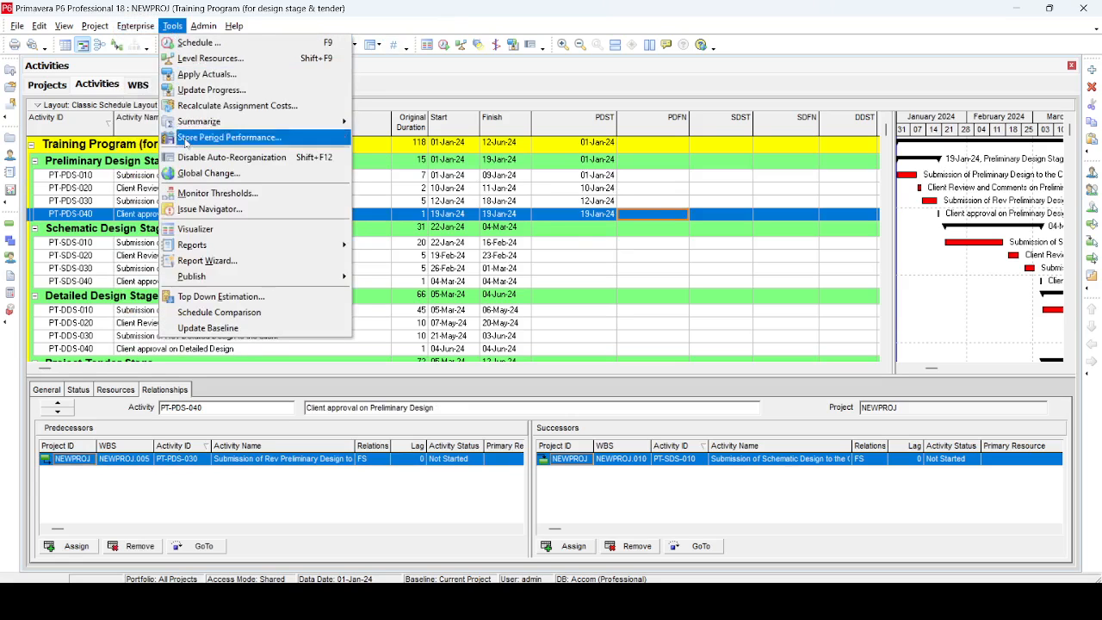
pyautogui.click(191, 176)
pyautogui.doubleClick(553, 246)
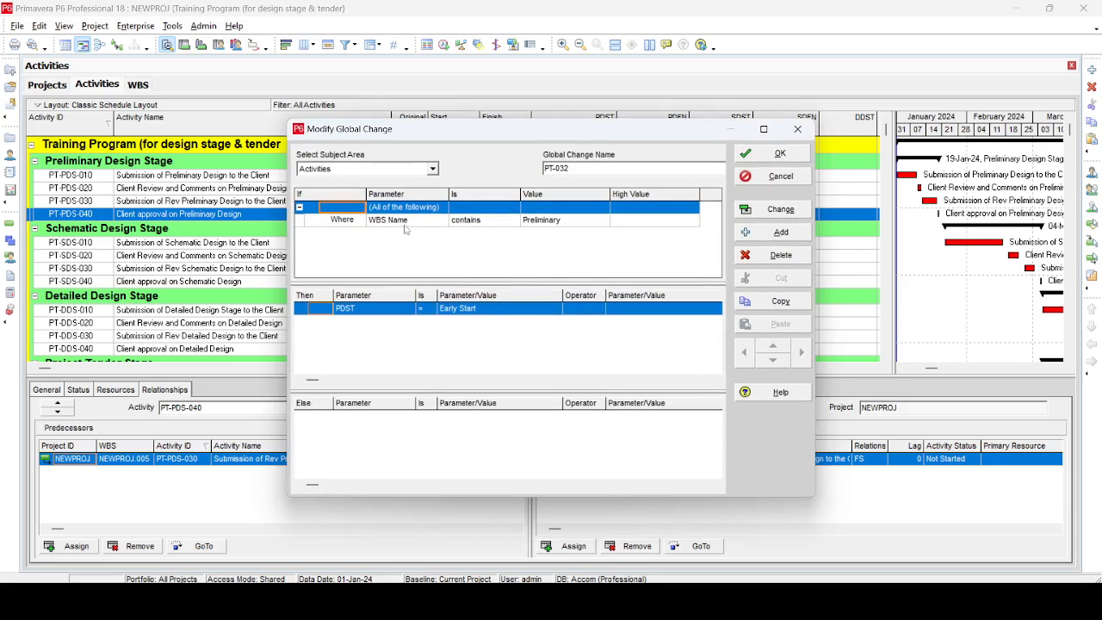
# Change the Then statement of the global change so that PDFN equals Early Finish
pyautogui.click(478, 311)
pyautogui.click(382, 315)
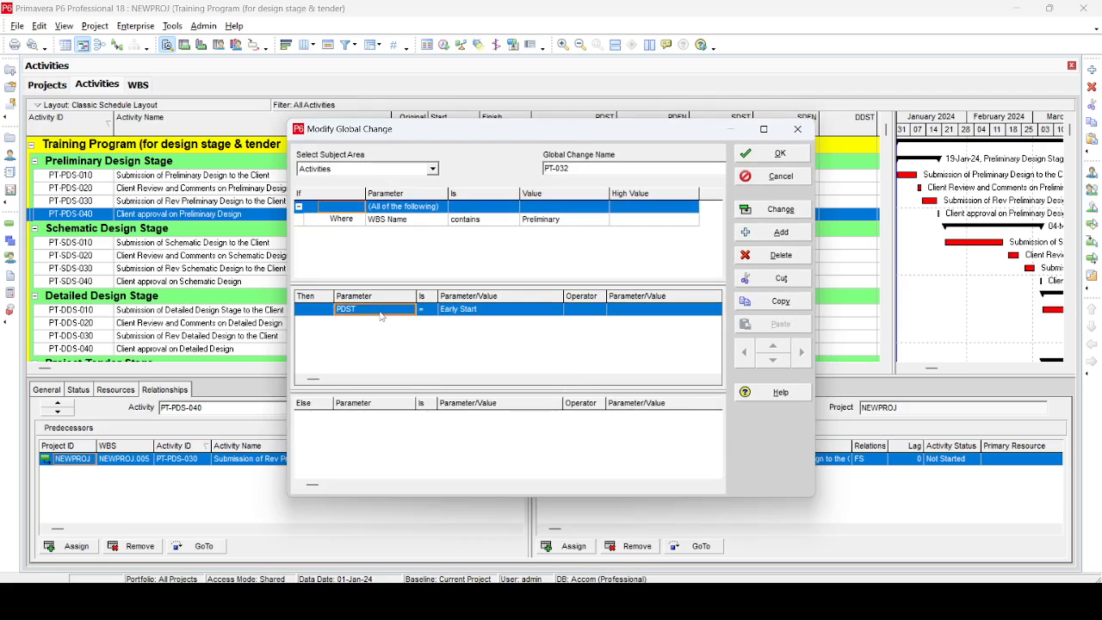
pyautogui.click(381, 312)
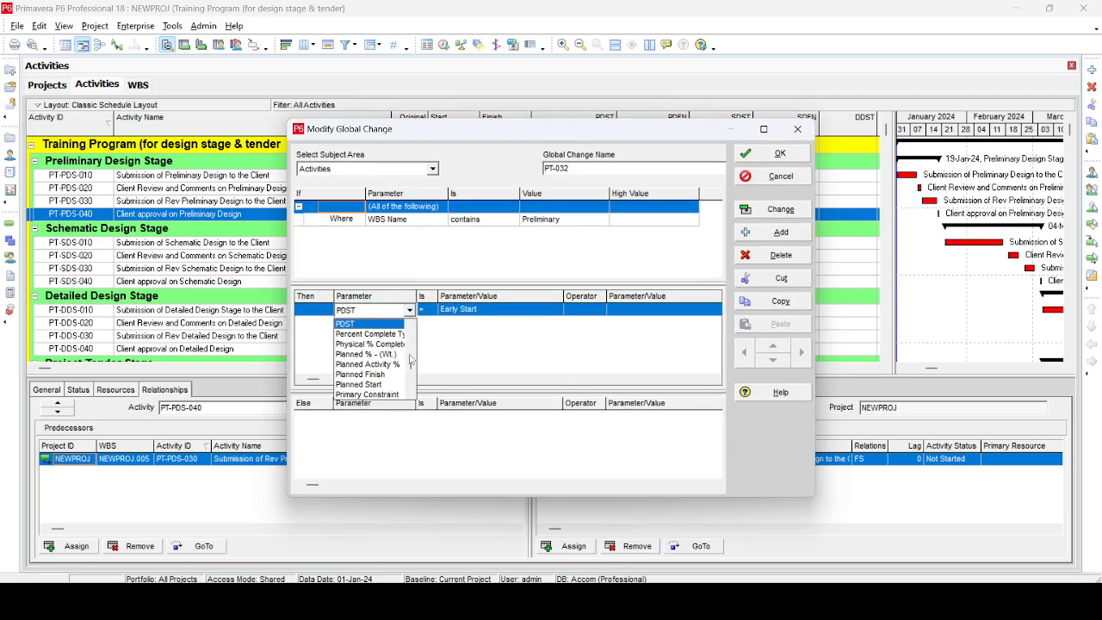
pyautogui.click(411, 395)
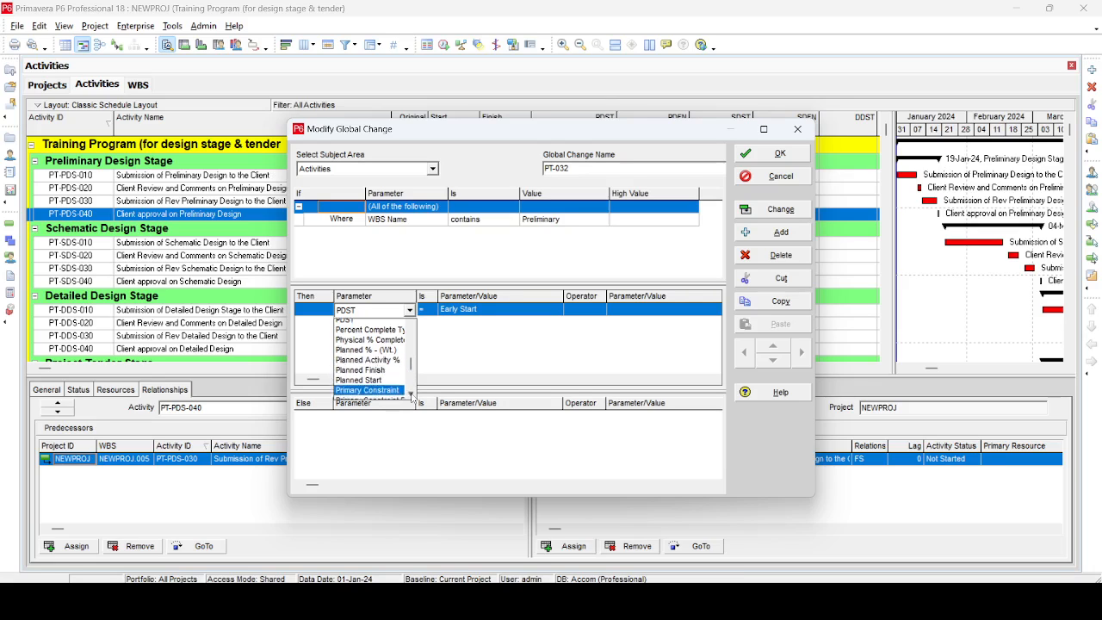
pyautogui.click(411, 395)
pyautogui.click(411, 395)
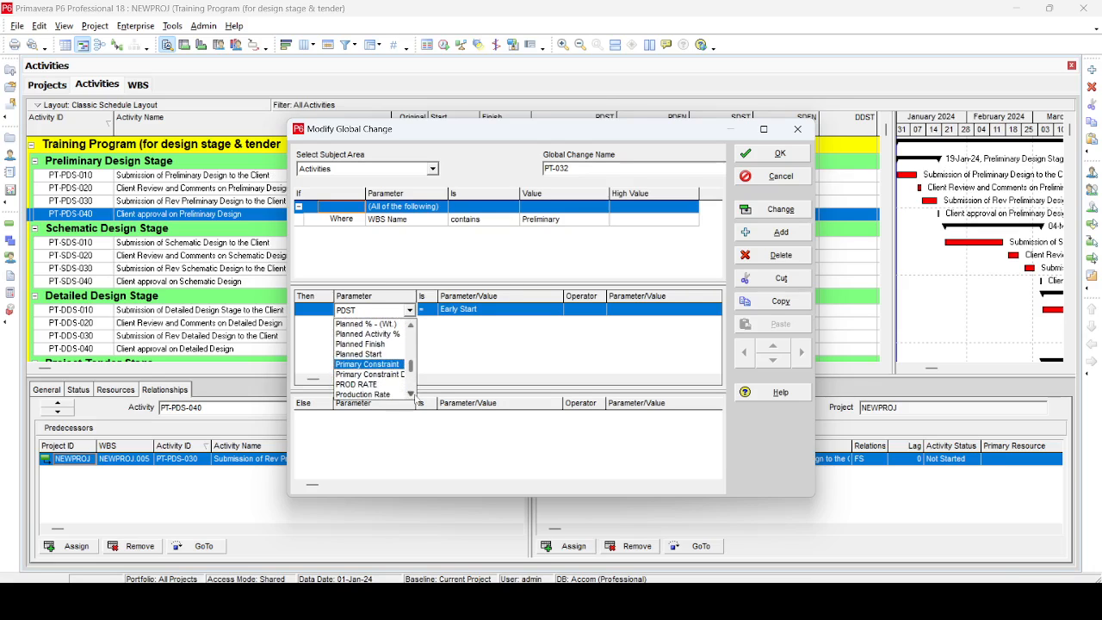
pyautogui.click(411, 395)
pyautogui.click(410, 395)
pyautogui.click(410, 395)
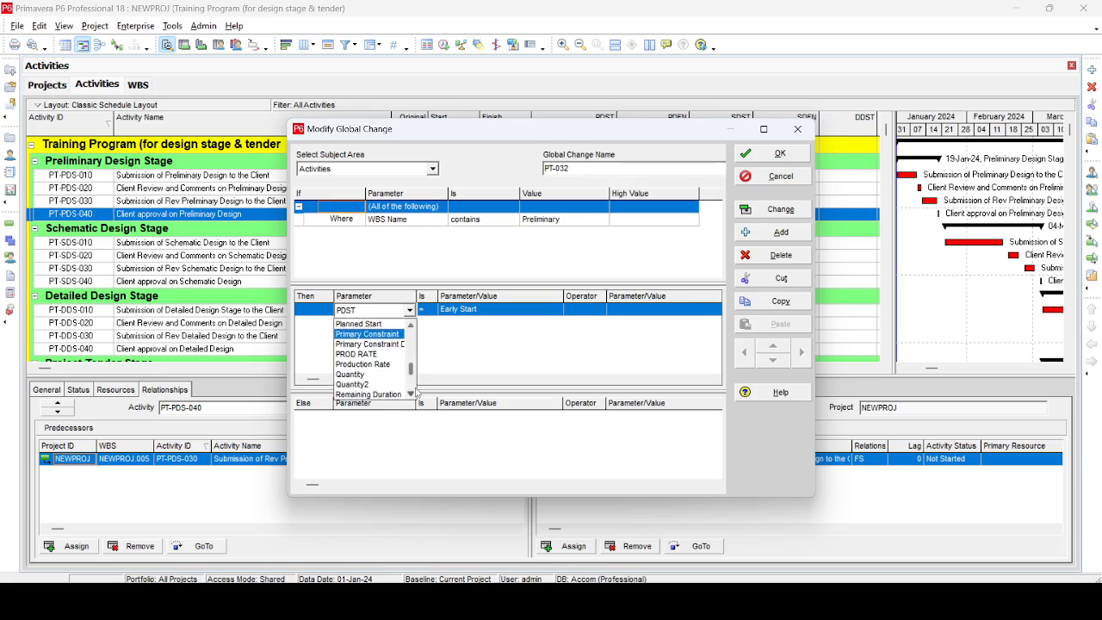
pyautogui.click(411, 325)
pyautogui.click(410, 324)
pyautogui.click(411, 325)
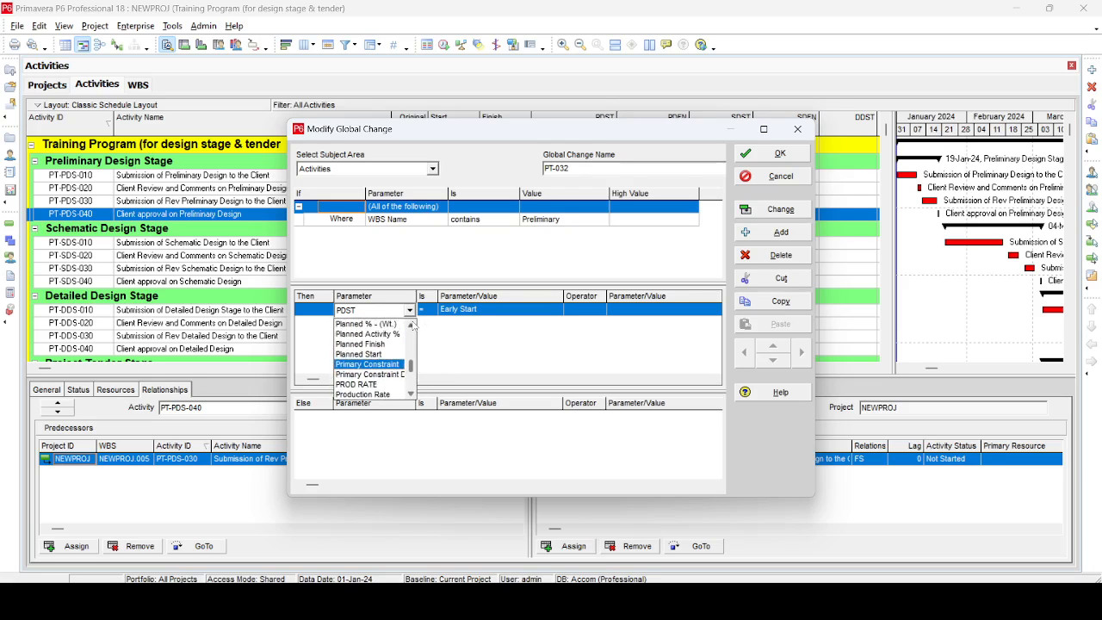
pyautogui.click(411, 324)
pyautogui.click(411, 324)
pyautogui.click(410, 325)
pyautogui.click(410, 325)
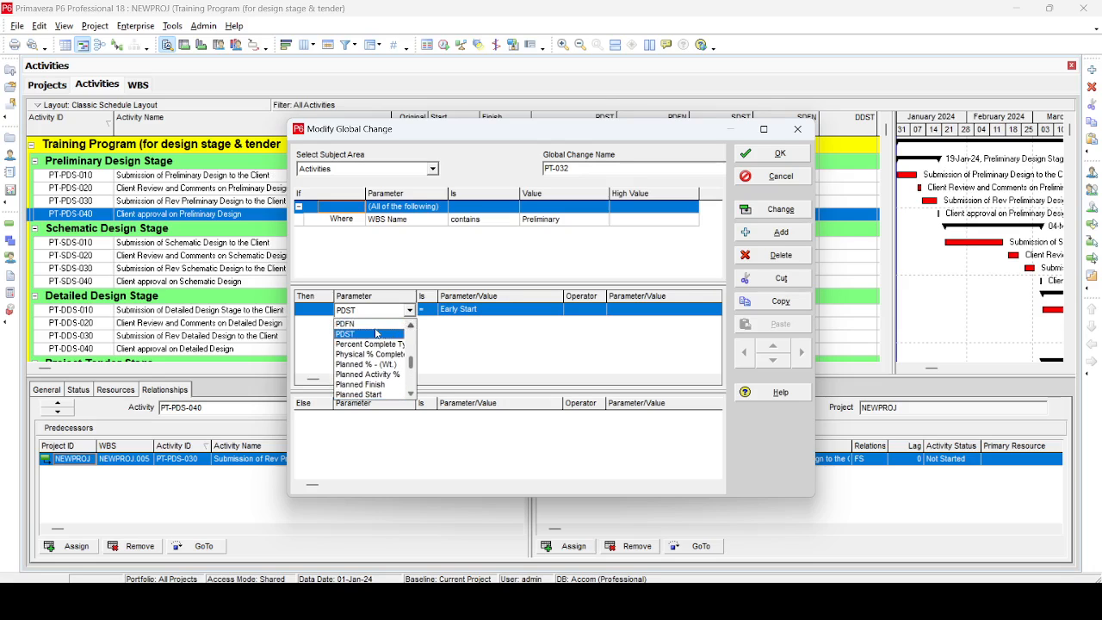
pyautogui.click(377, 324)
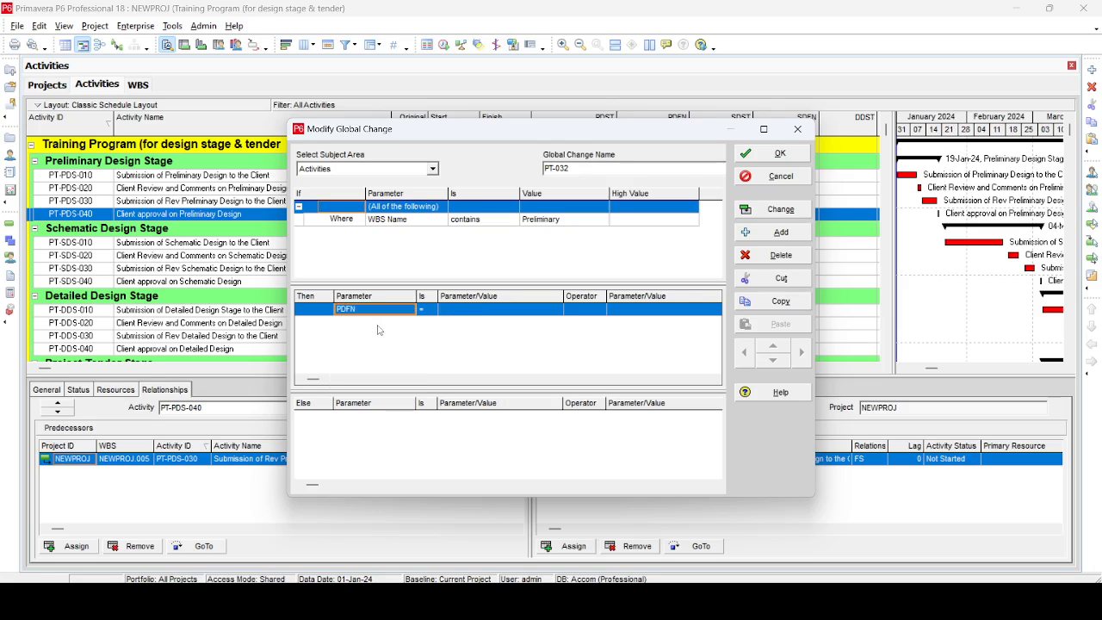
pyautogui.click(498, 314)
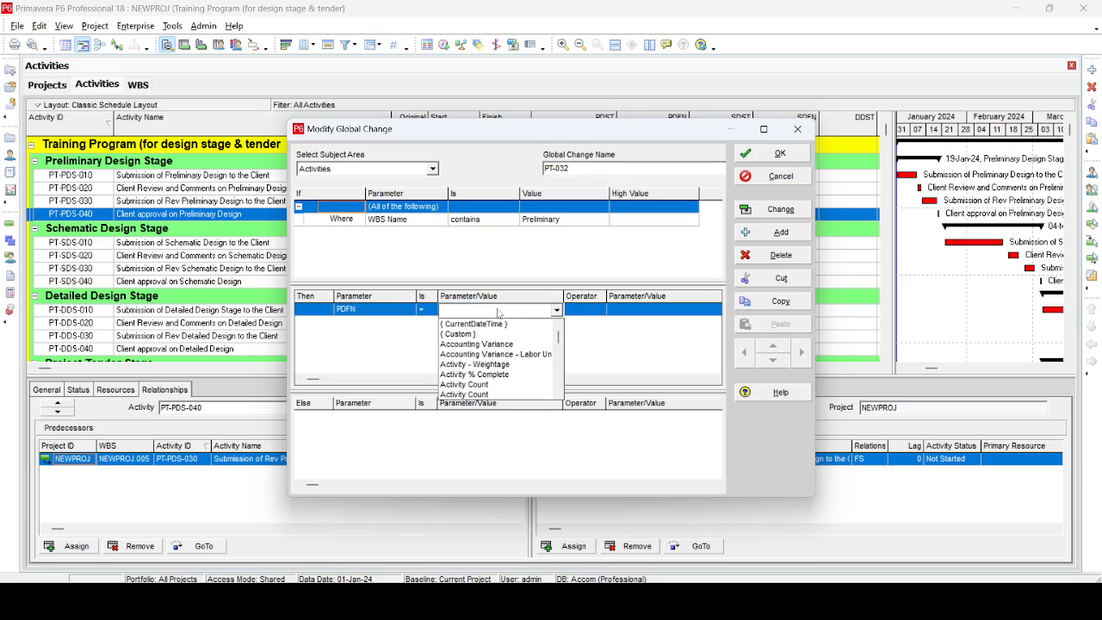
pyautogui.press('e')
pyautogui.click(486, 325)
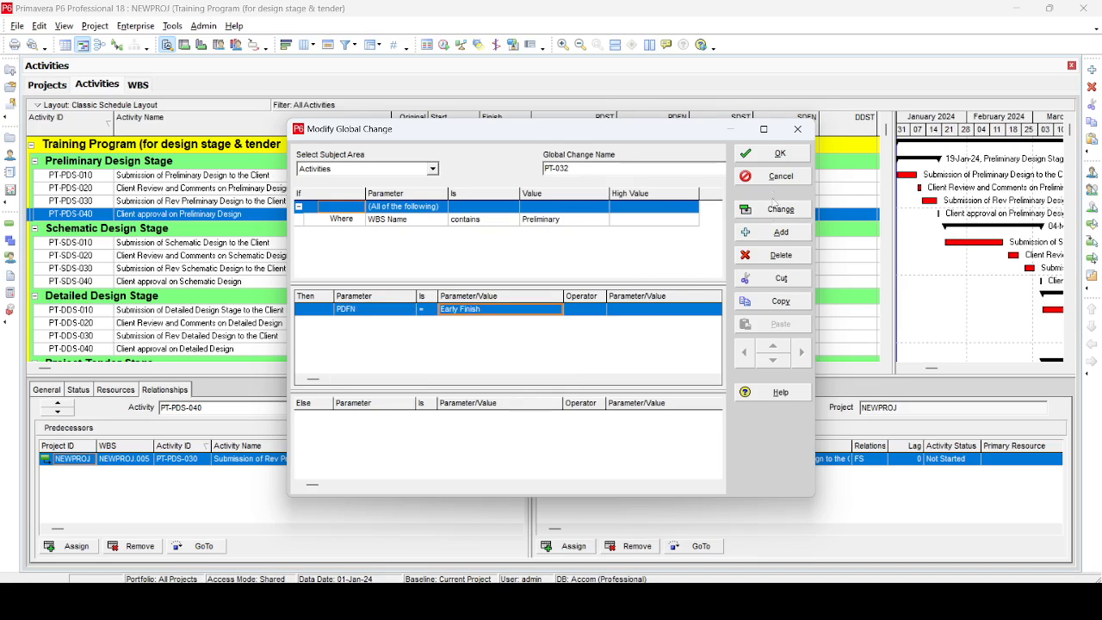
# Run the PDFN global change, commit it without saving the log file, accept its definition and apply PT-032 from the list
pyautogui.click(775, 209)
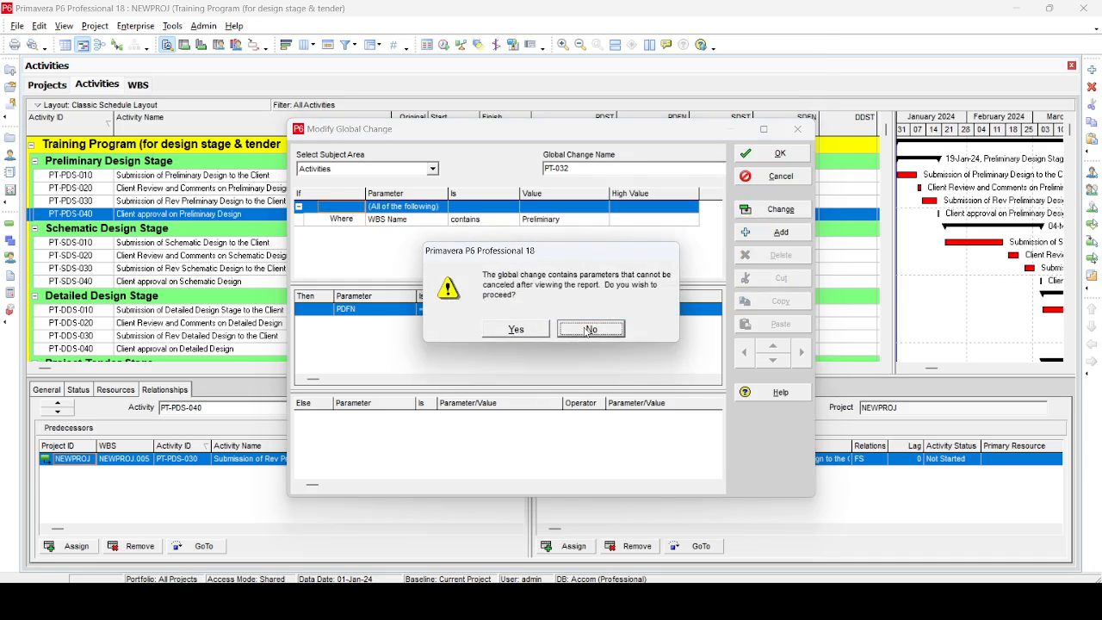
pyautogui.click(517, 330)
pyautogui.click(1037, 551)
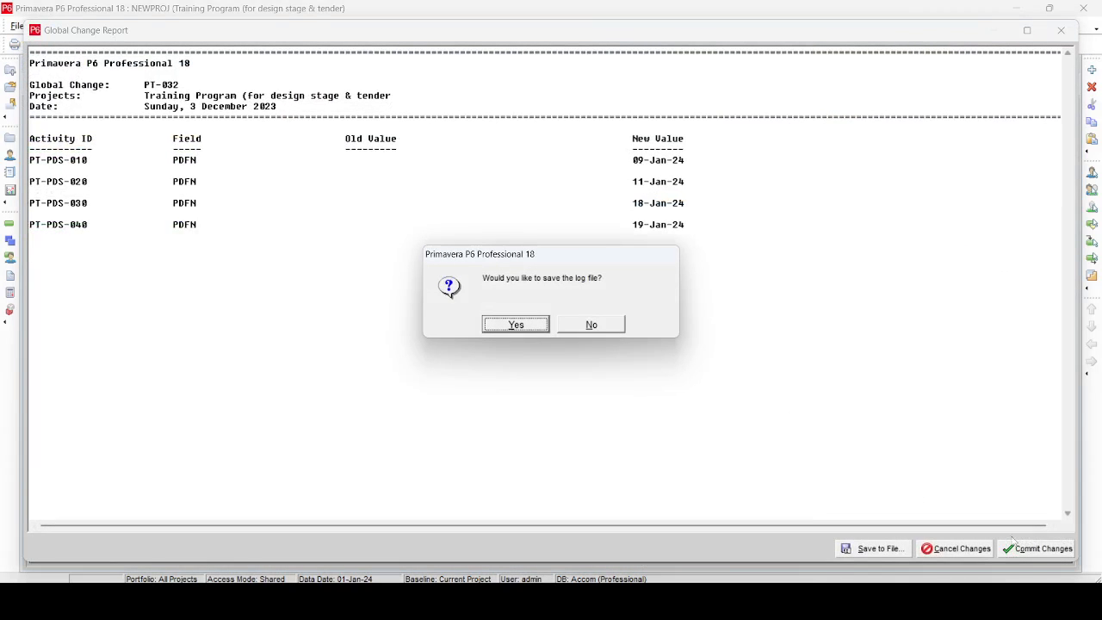
pyautogui.click(608, 330)
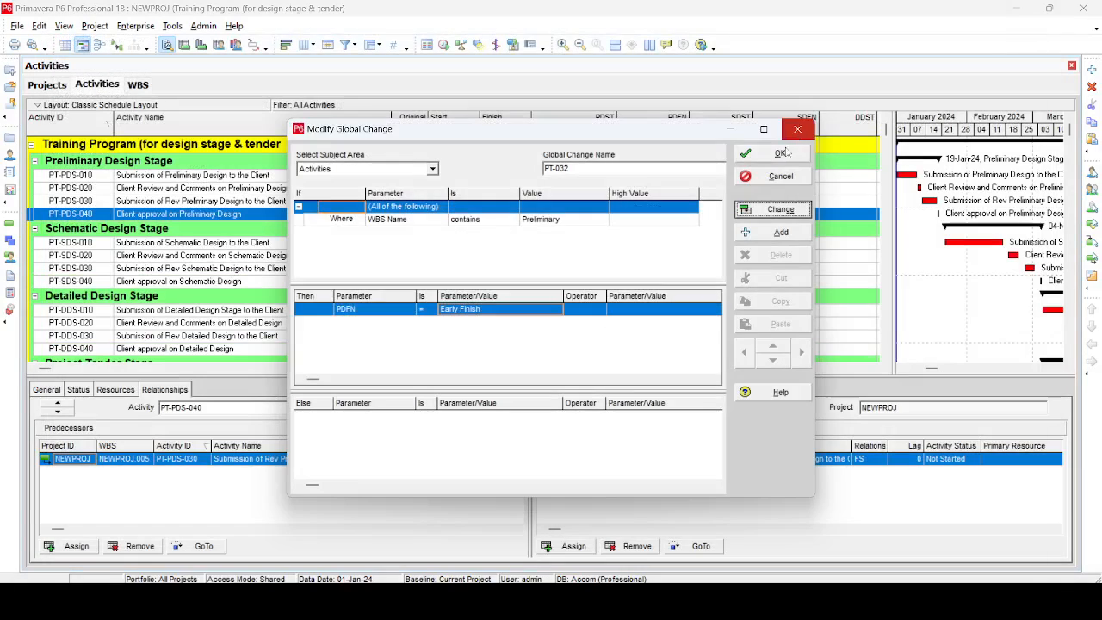
pyautogui.click(779, 153)
pyautogui.click(729, 193)
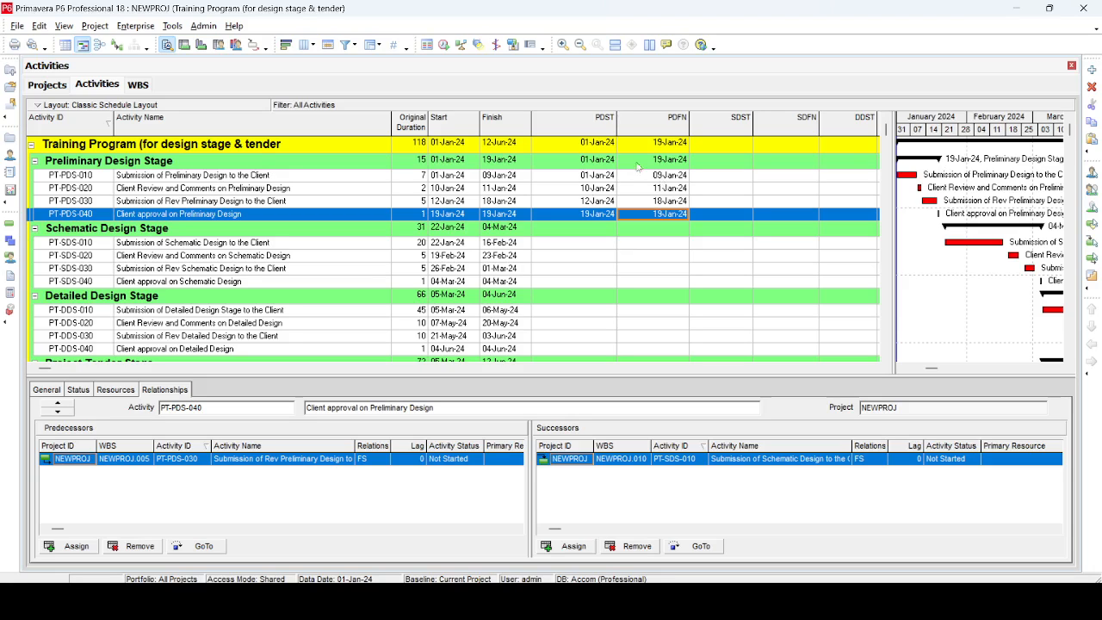
# Open PT-032 for modification and set the value of its WBS Name contains condition to Schematic
pyautogui.click(706, 248)
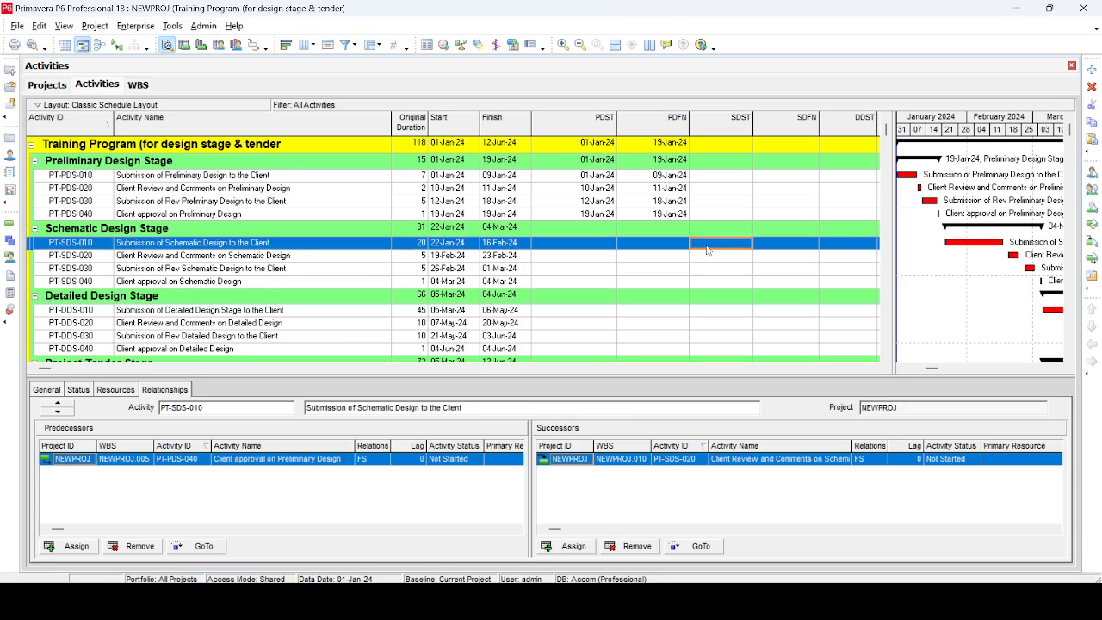
pyautogui.click(172, 26)
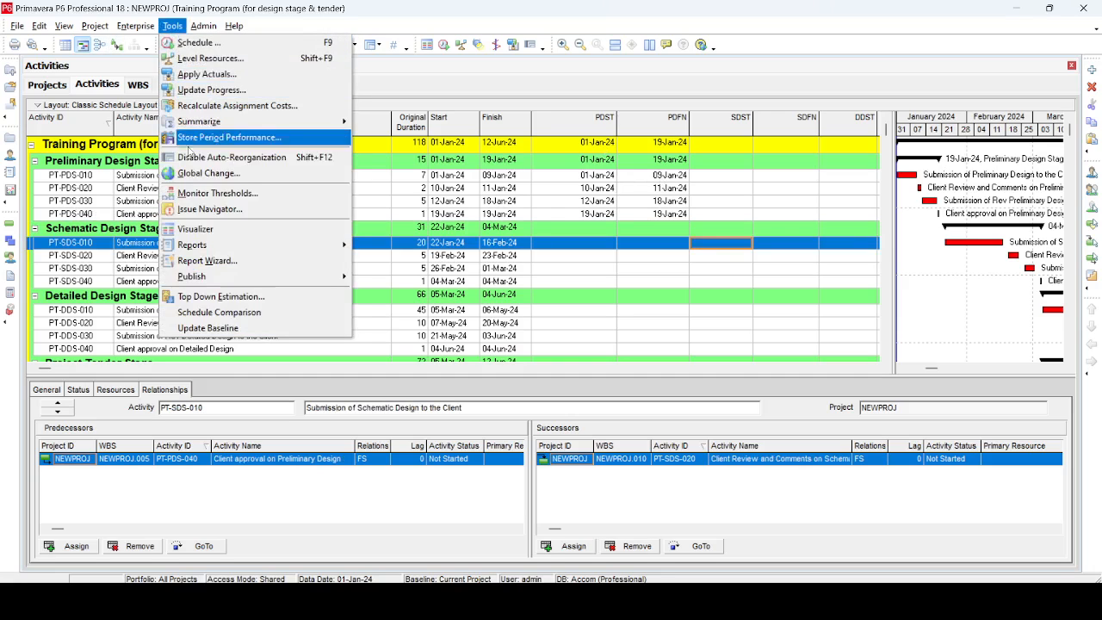
pyautogui.click(211, 173)
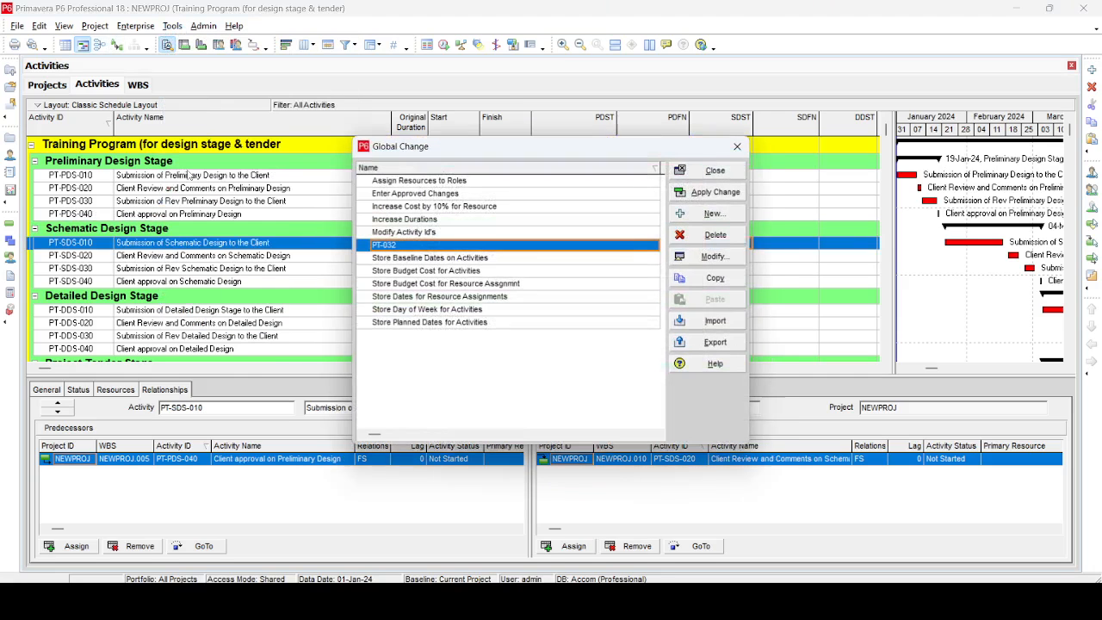
pyautogui.click(713, 257)
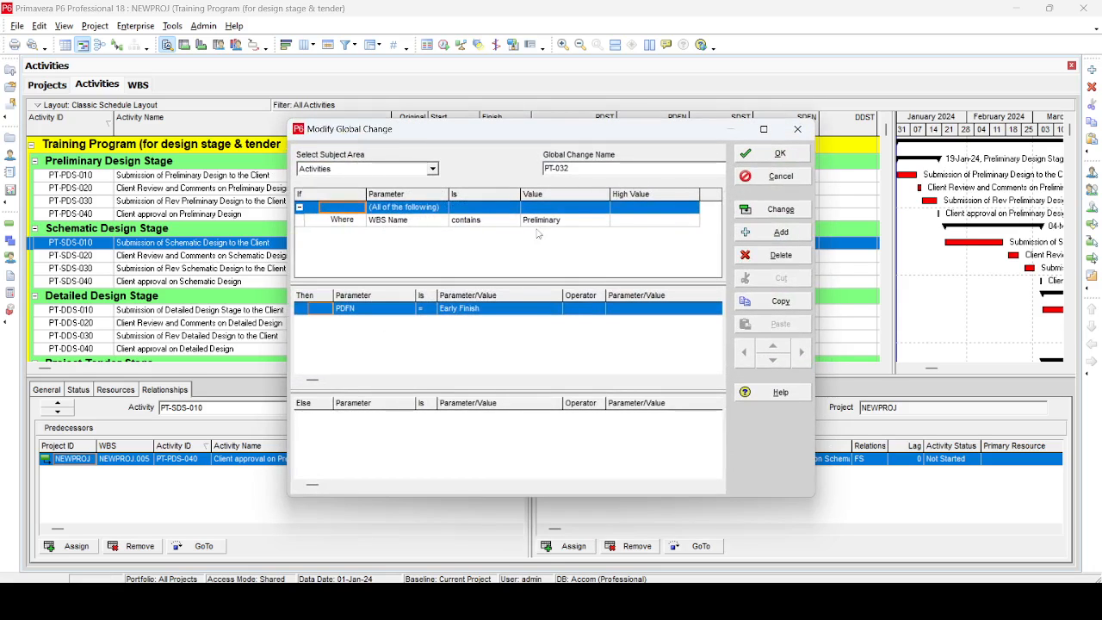
pyautogui.click(572, 224)
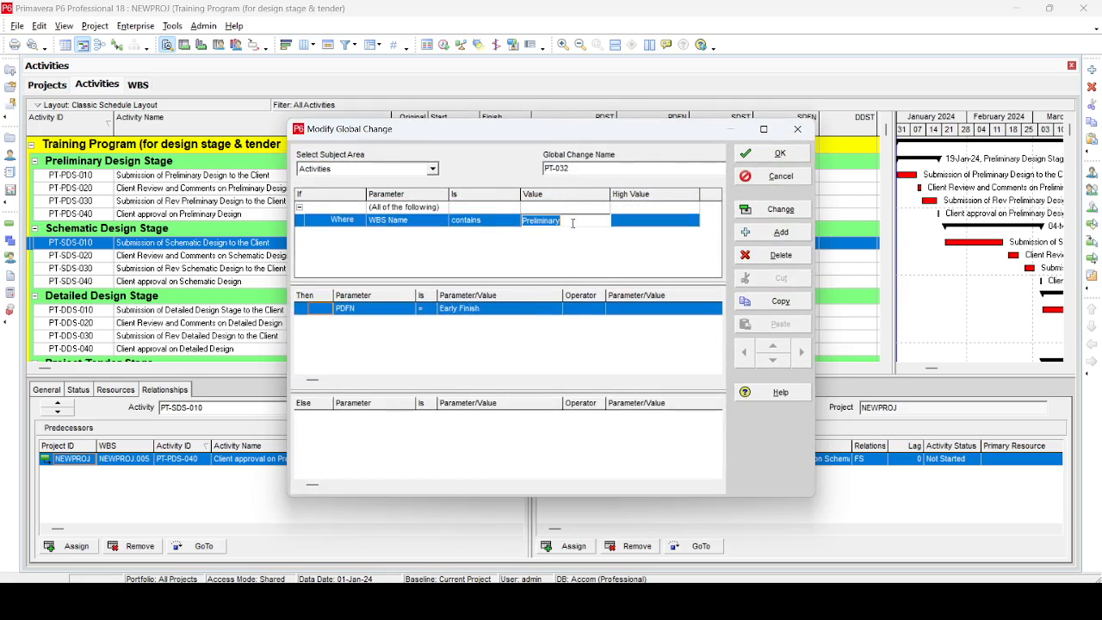
pyautogui.write('Schematic')
# Change the Then statement of the global change so that SDST equals Early Start
pyautogui.click(395, 309)
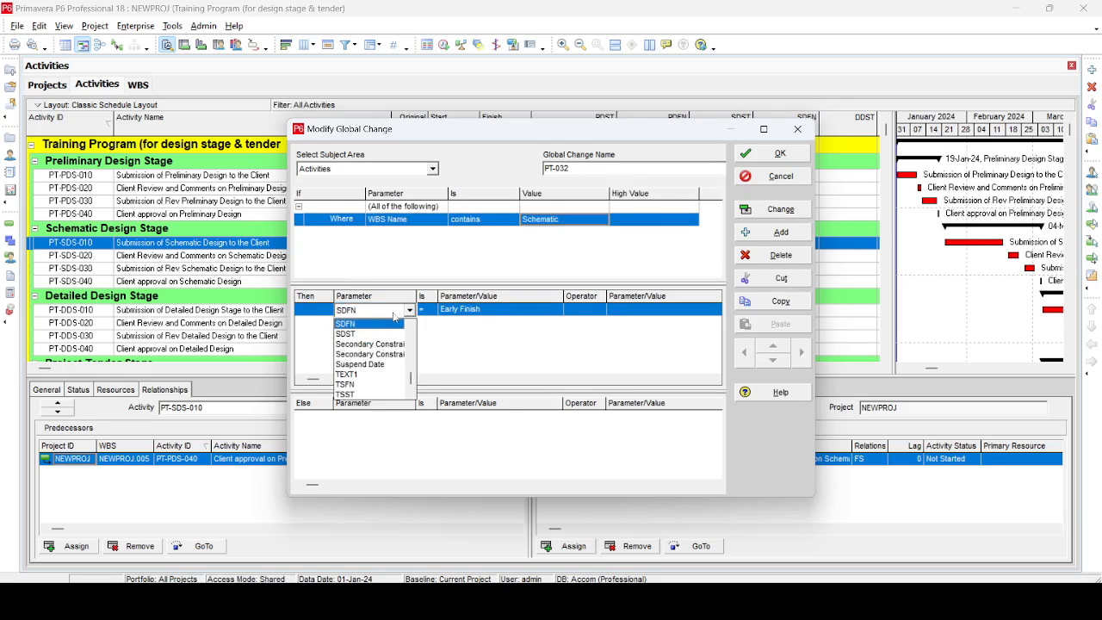
pyautogui.click(385, 333)
pyautogui.click(467, 314)
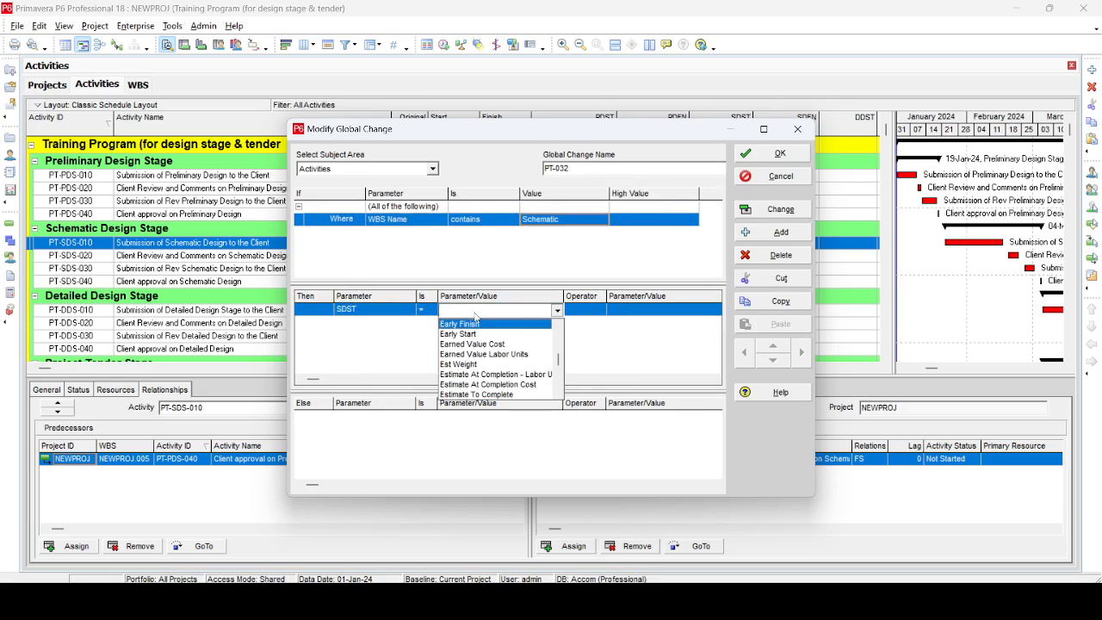
pyautogui.click(473, 335)
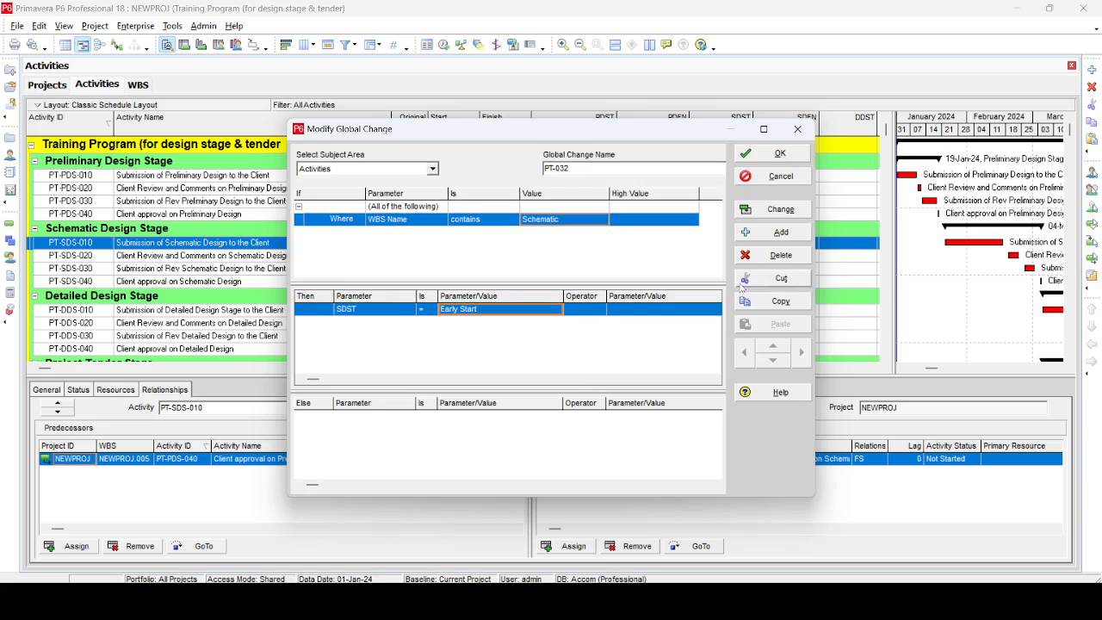
# Add a second Then statement to the global change so that SDFN equals Early Finish
pyautogui.click(780, 232)
pyautogui.click(406, 323)
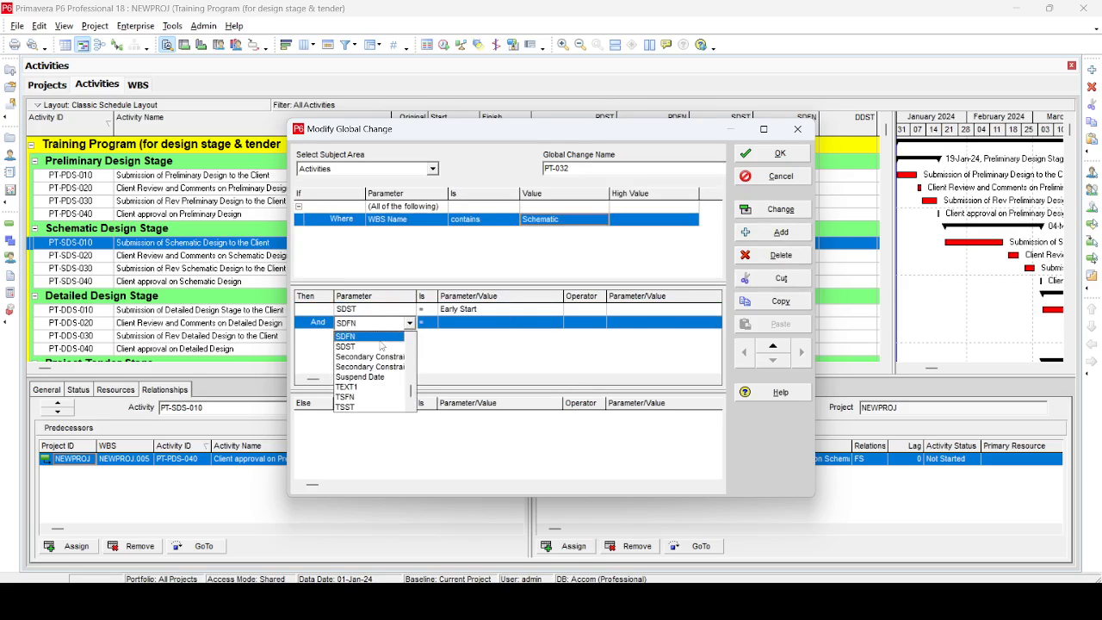
pyautogui.click(377, 336)
pyautogui.click(465, 327)
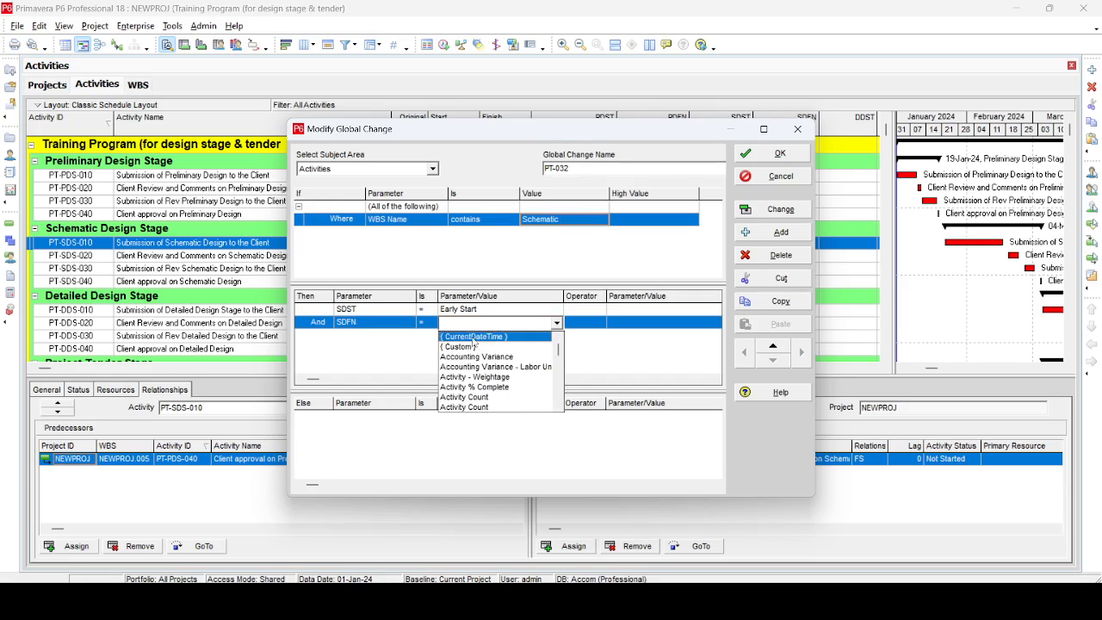
pyautogui.press('e')
pyautogui.click(476, 337)
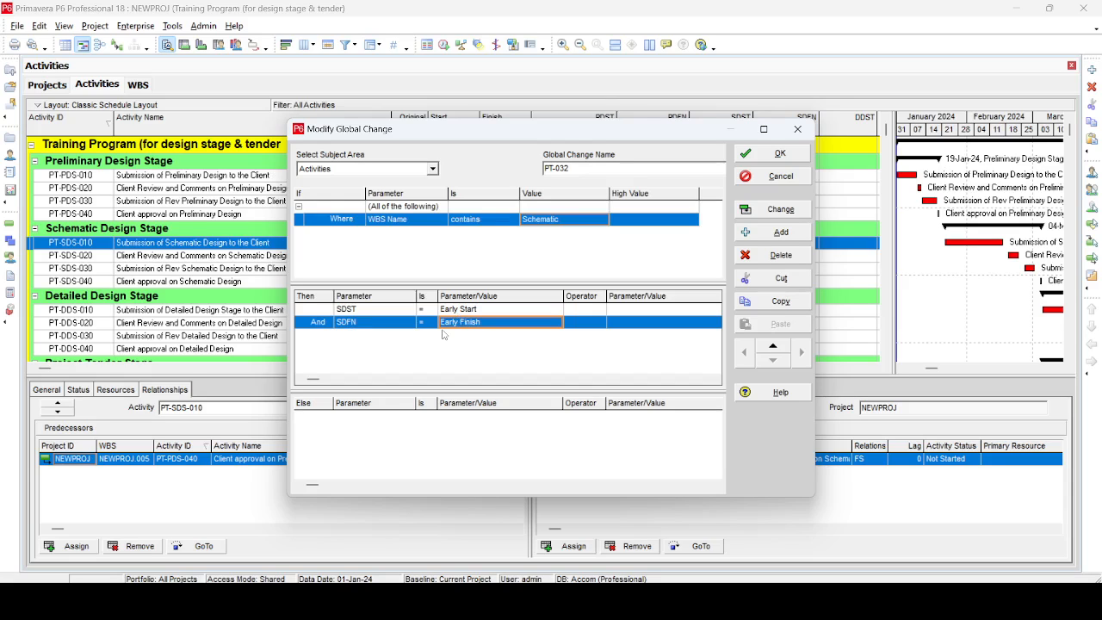
# Run the SDST and SDFN global change and review the activities, old values and new values in its report
pyautogui.click(781, 209)
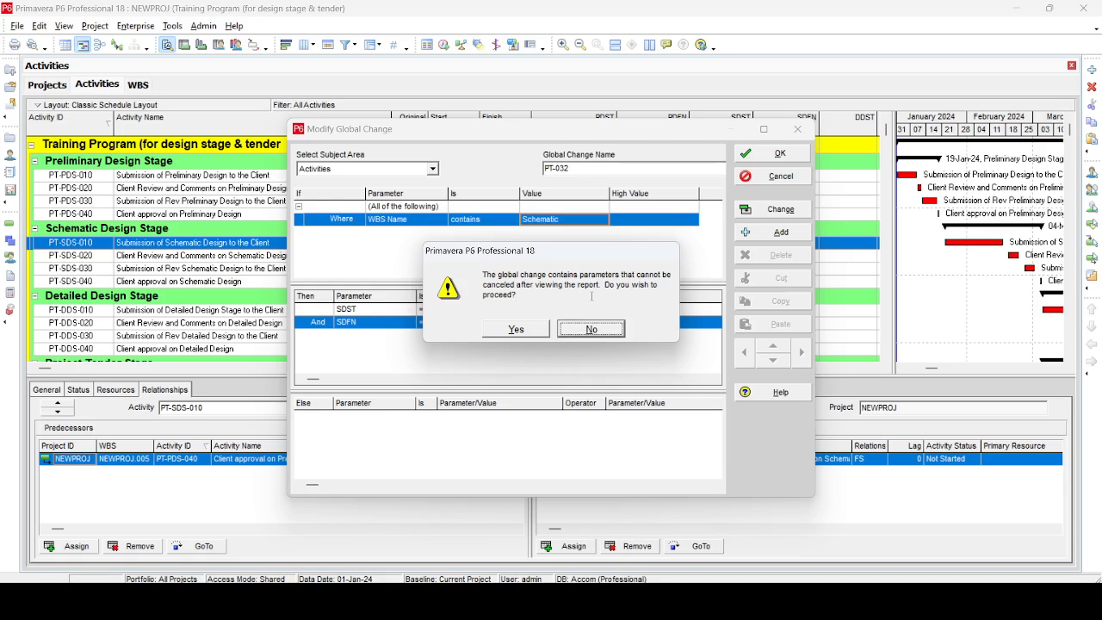
pyautogui.click(516, 329)
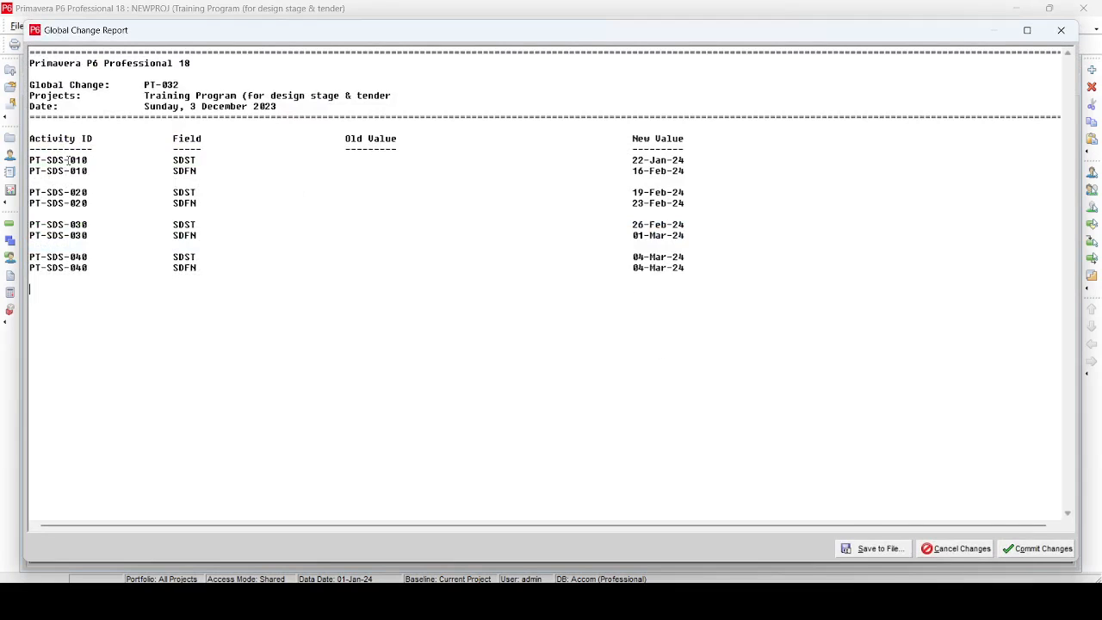
pyautogui.moveTo(70, 161); pyautogui.dragTo(70, 258)
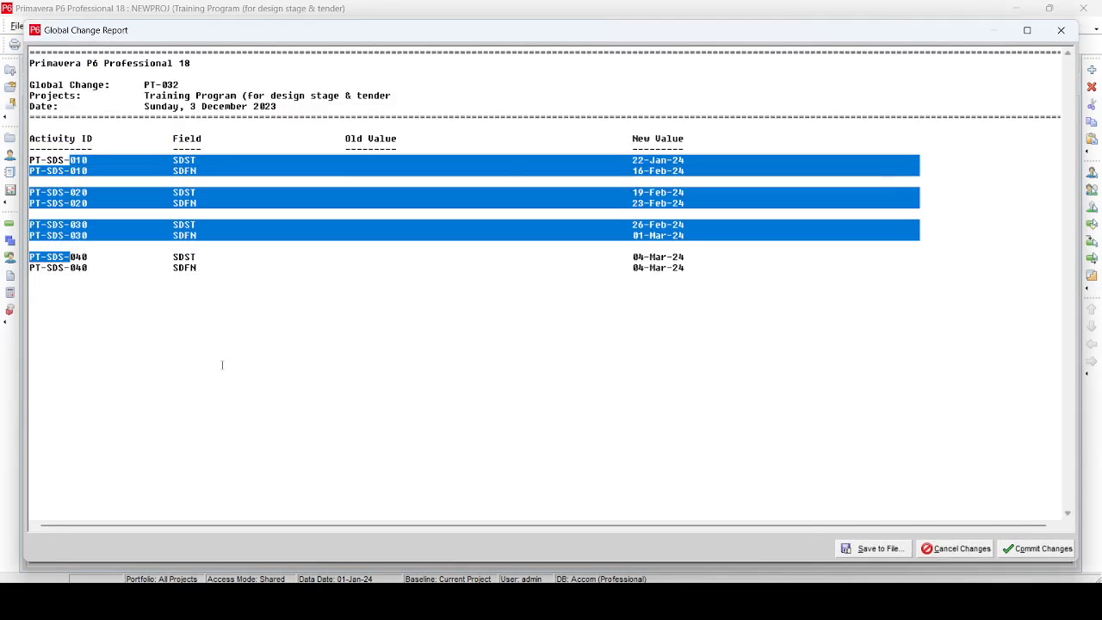
pyautogui.click(222, 365)
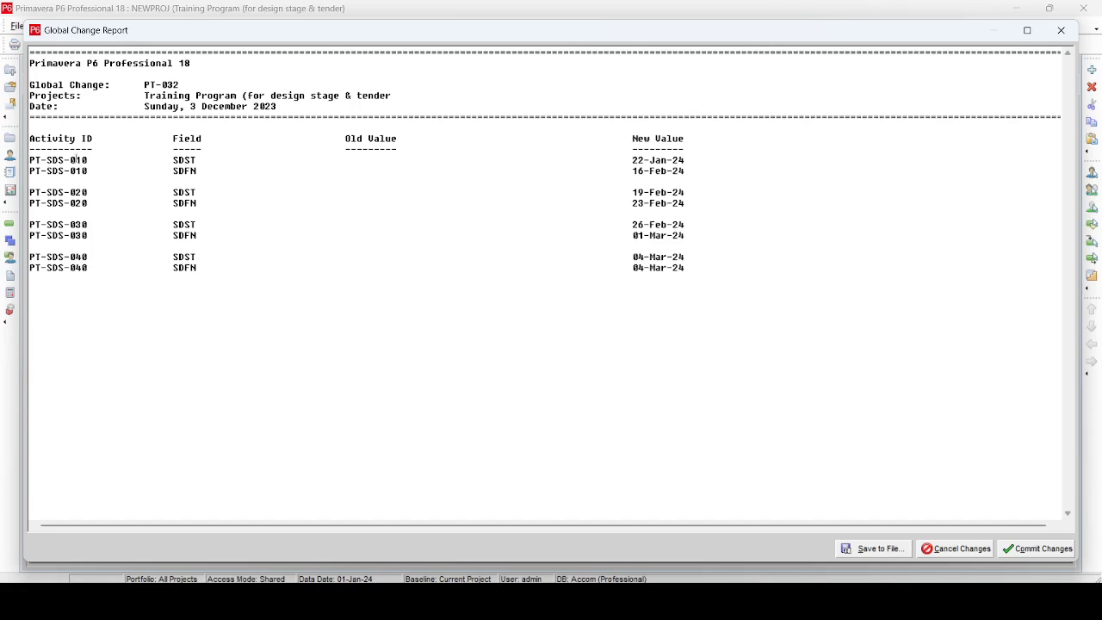
pyautogui.moveTo(70, 160); pyautogui.dragTo(83, 161)
pyautogui.moveTo(343, 158); pyautogui.dragTo(390, 248)
pyautogui.click(389, 160)
# Commit the Schematic stage changes without saving the log file, accept the definition and apply PT-032 from the list
pyautogui.click(1039, 549)
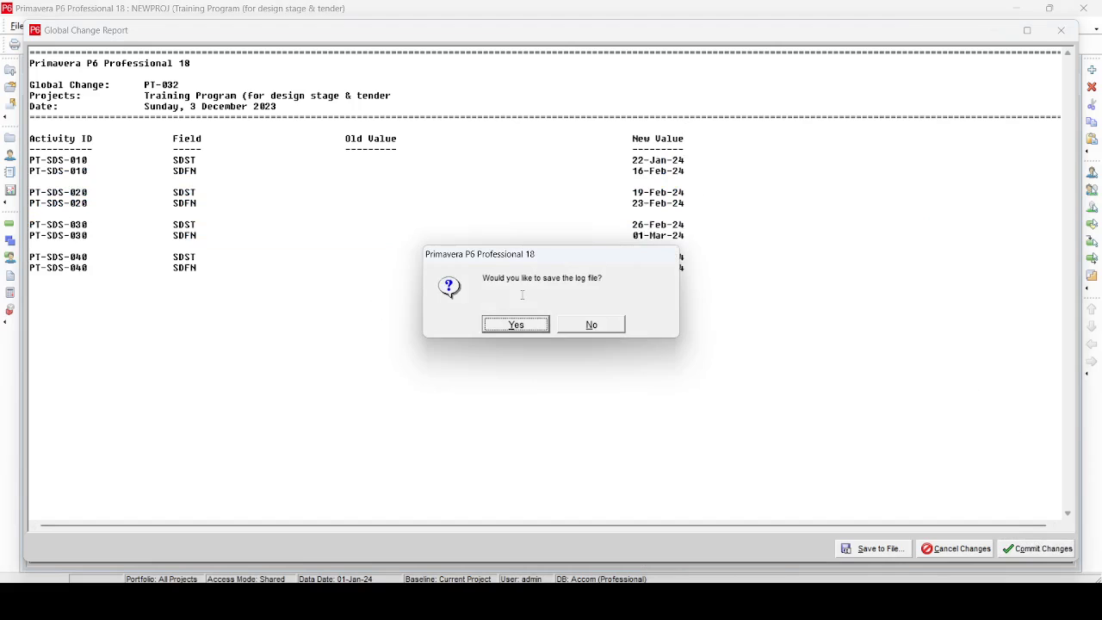
pyautogui.click(589, 324)
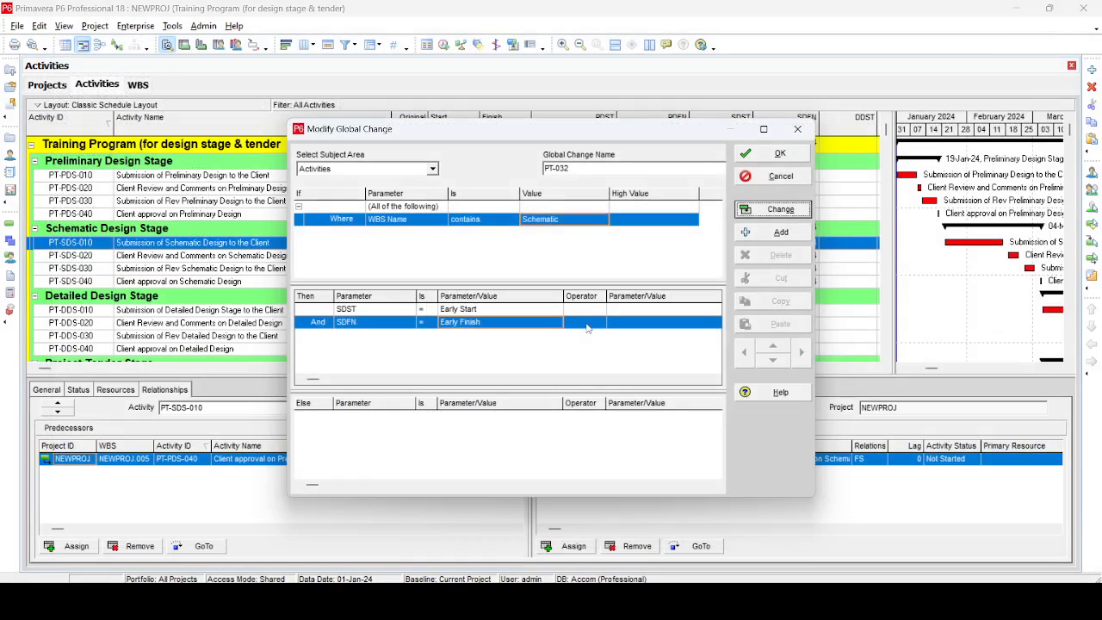
pyautogui.click(775, 154)
pyautogui.click(723, 193)
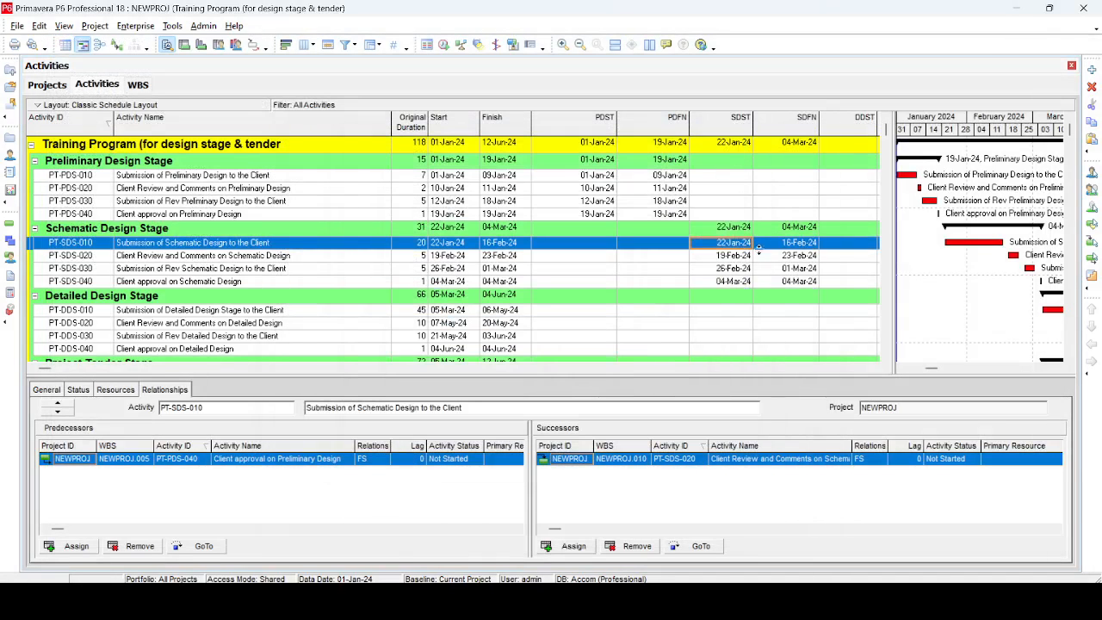
# Narrow the Activity Name column so that more of the user-defined date columns fit in the activity table
pyautogui.click(873, 368)
pyautogui.scroll(-1, 796, 330)
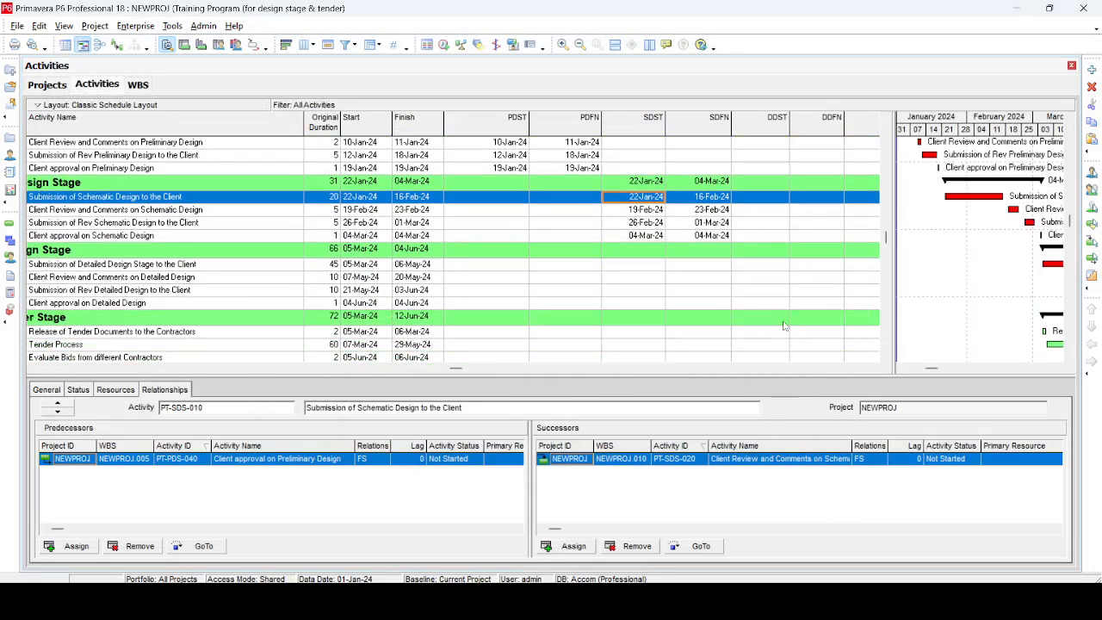
pyautogui.moveTo(303, 125); pyautogui.dragTo(255, 125)
pyautogui.scroll(1, 256, 172)
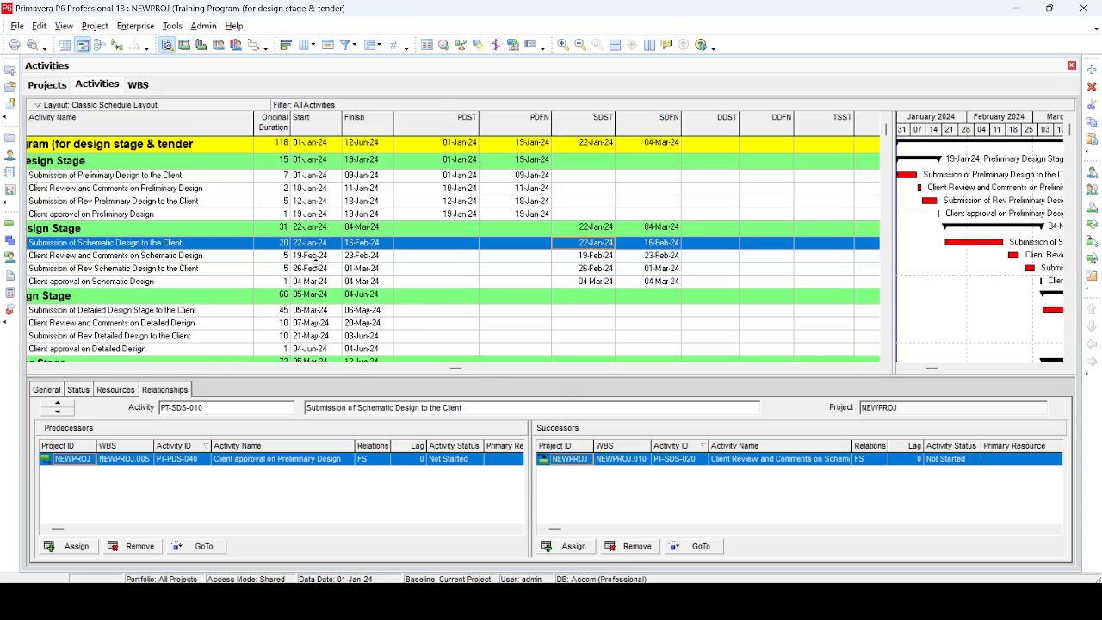
pyautogui.click(32, 368)
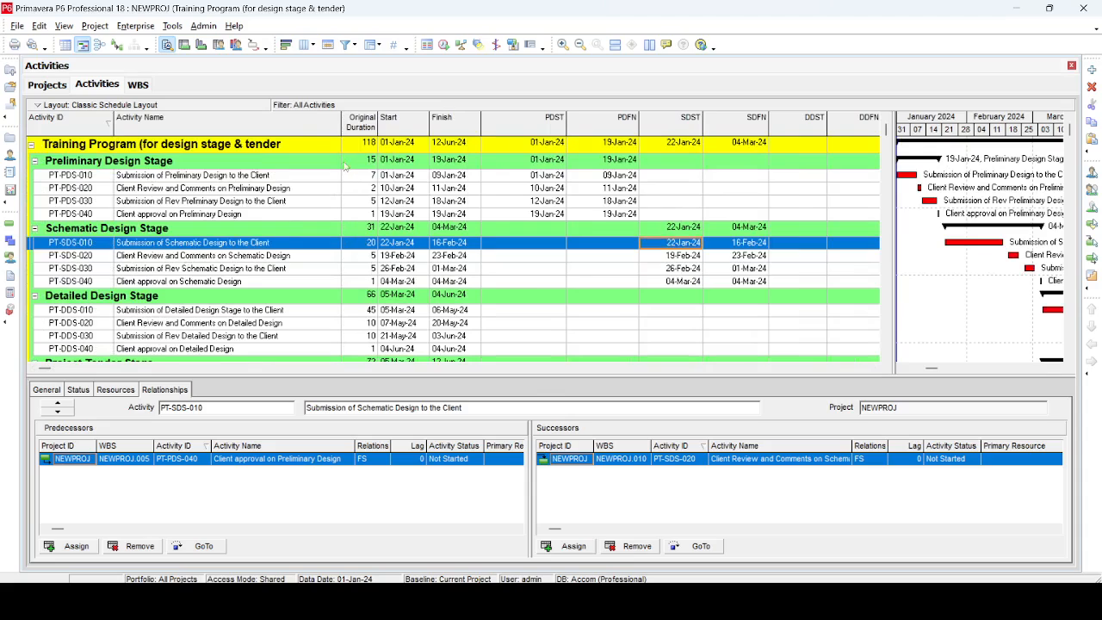
pyautogui.moveTo(340, 128); pyautogui.dragTo(307, 129)
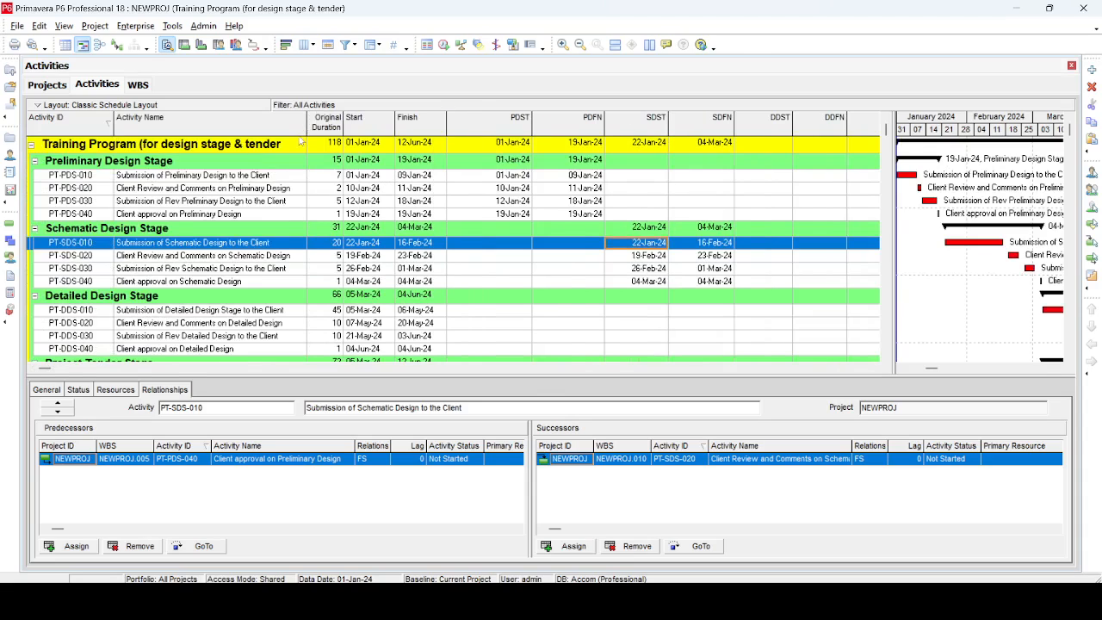
# Open global change PT-032 for modification and set the value of its WBS Name contains condition to Detailed
pyautogui.click(172, 26)
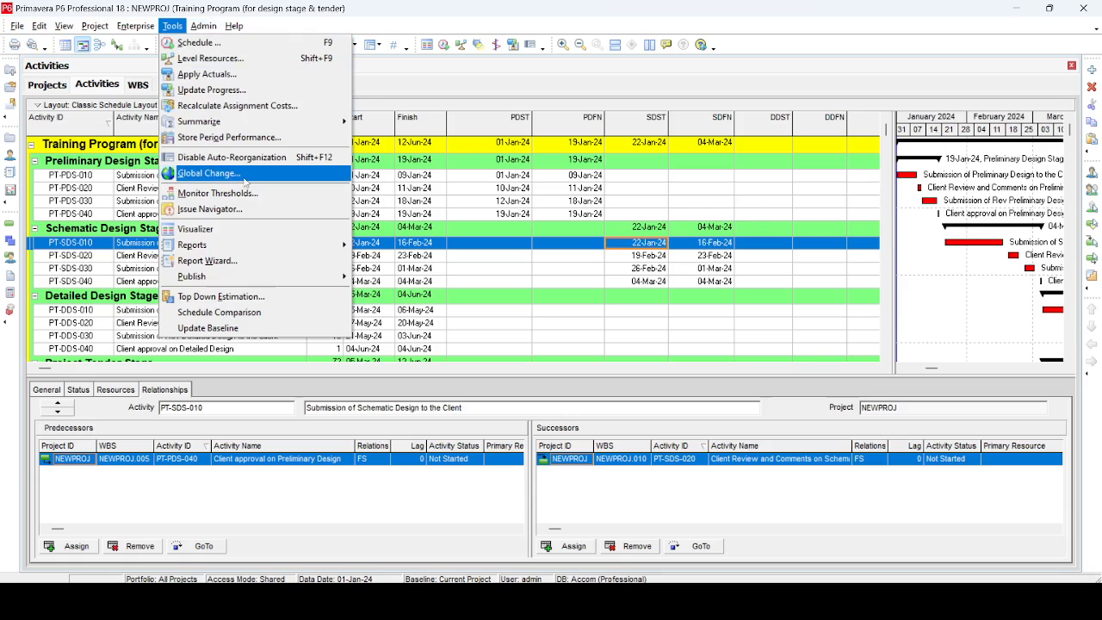
pyautogui.click(246, 178)
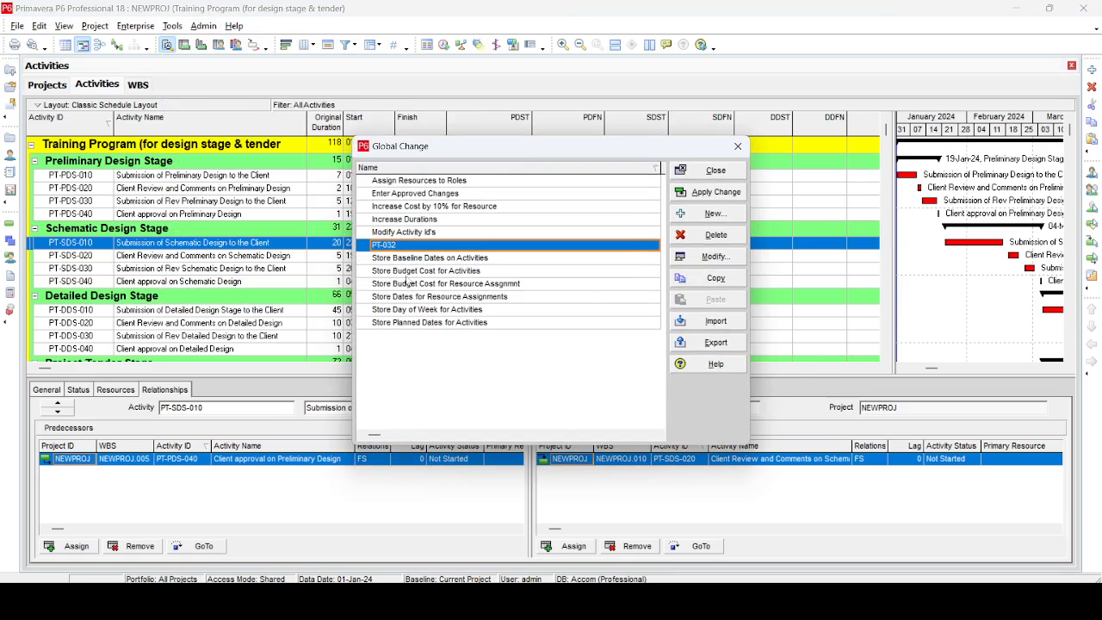
pyautogui.click(729, 258)
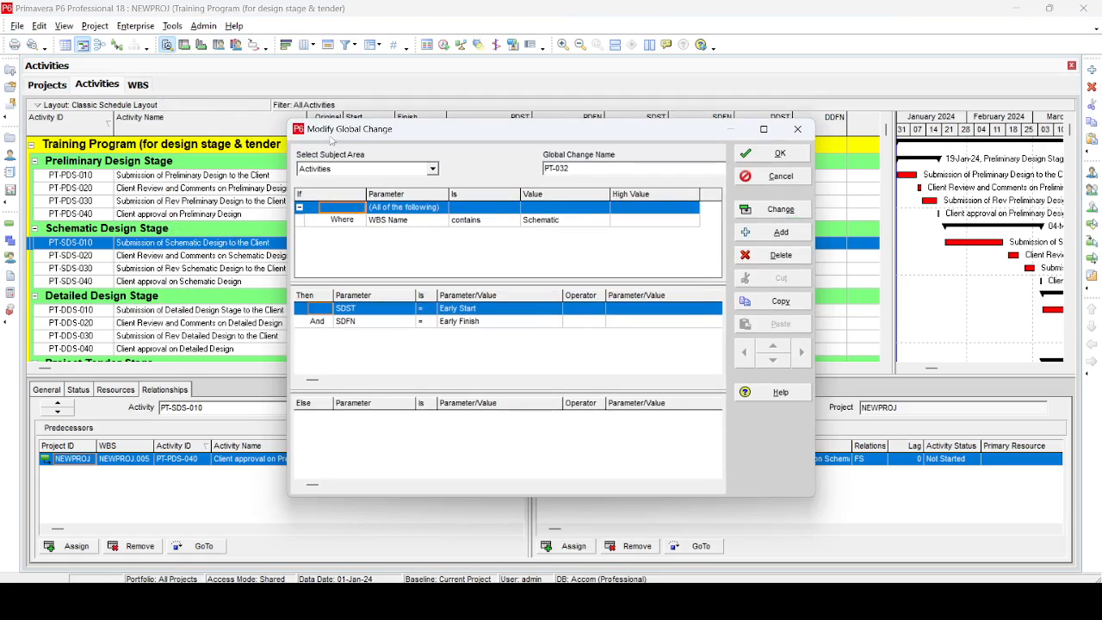
pyautogui.click(575, 220)
pyautogui.write('D')
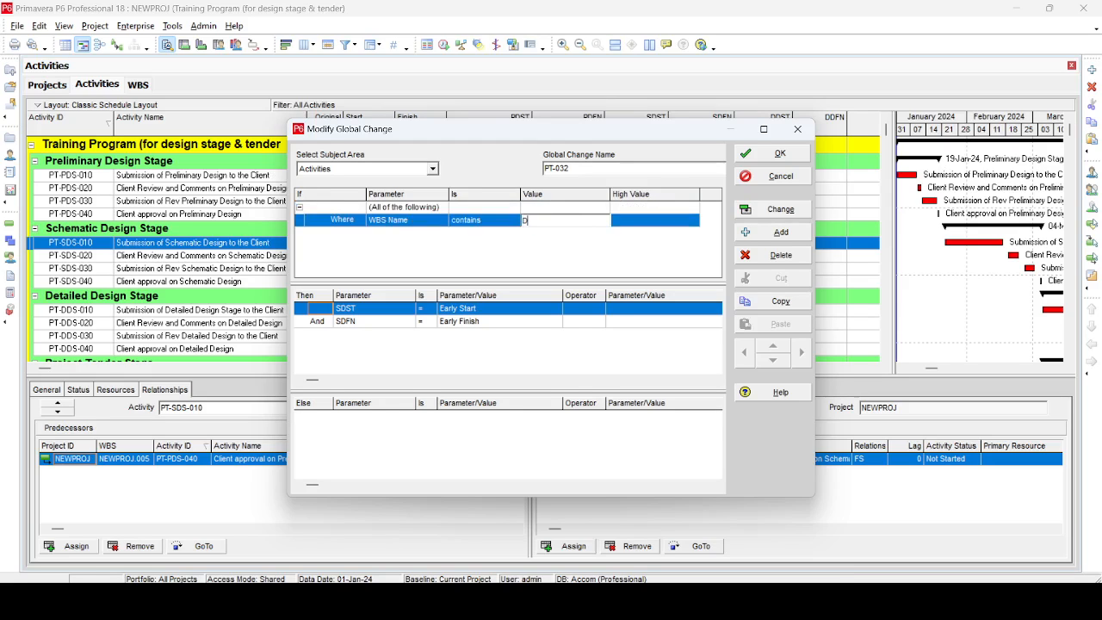
pyautogui.write('etailed')
# Change the first Then statement of the global change so that DDST equals Early Start
pyautogui.click(389, 315)
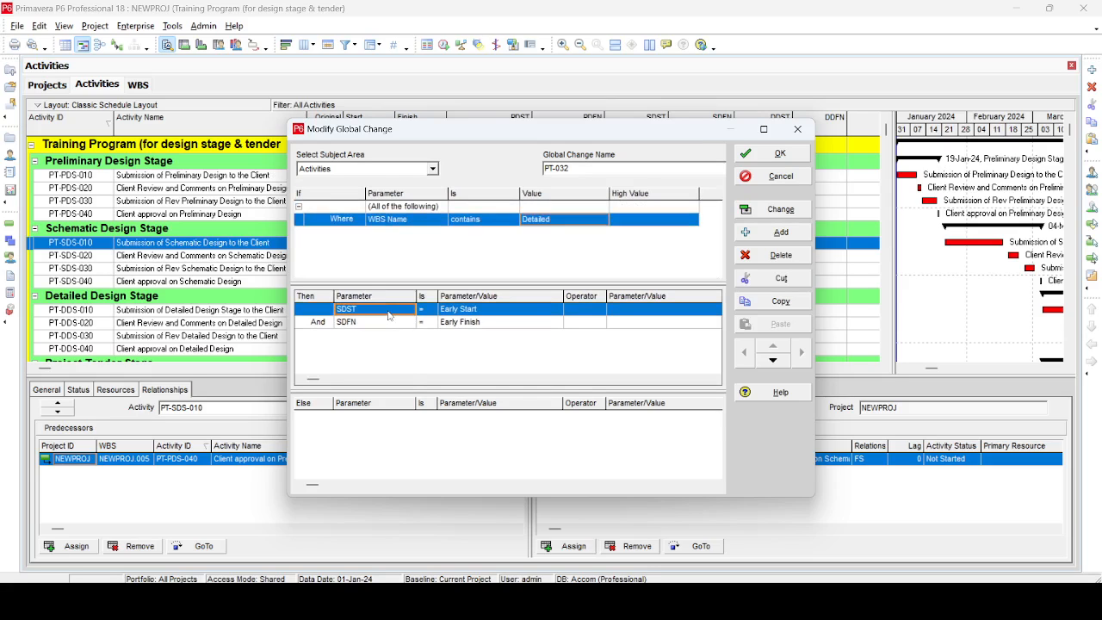
pyautogui.click(376, 334)
pyautogui.click(476, 315)
pyautogui.click(458, 333)
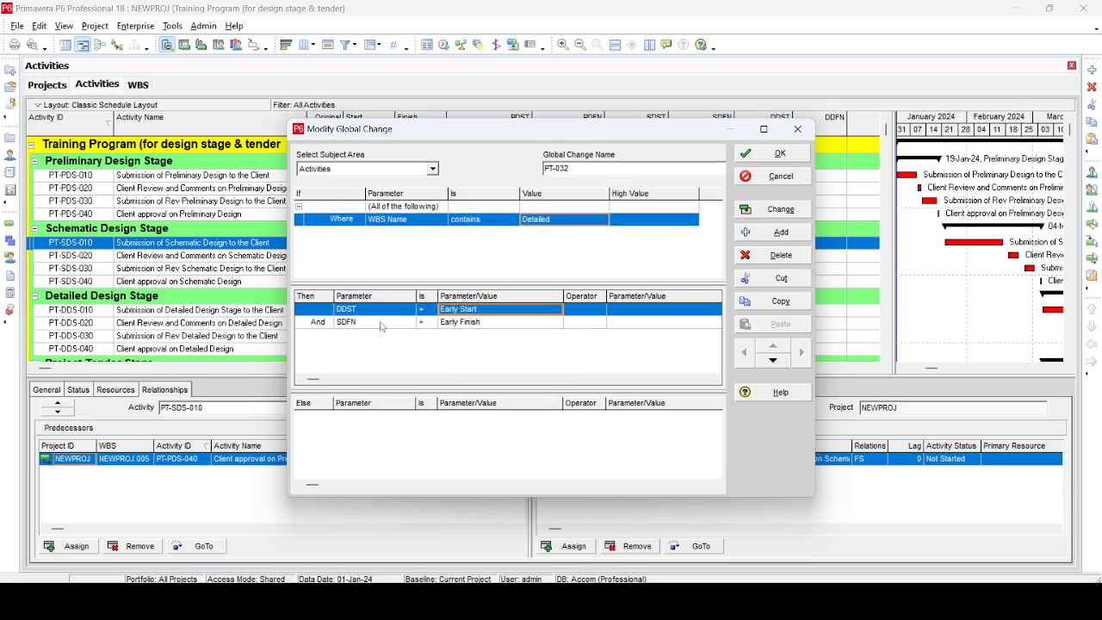
# Change the second Then statement of the global change so that DDFN equals Early Finish
pyautogui.click(381, 326)
pyautogui.click(381, 326)
pyautogui.scroll(3, 381, 325)
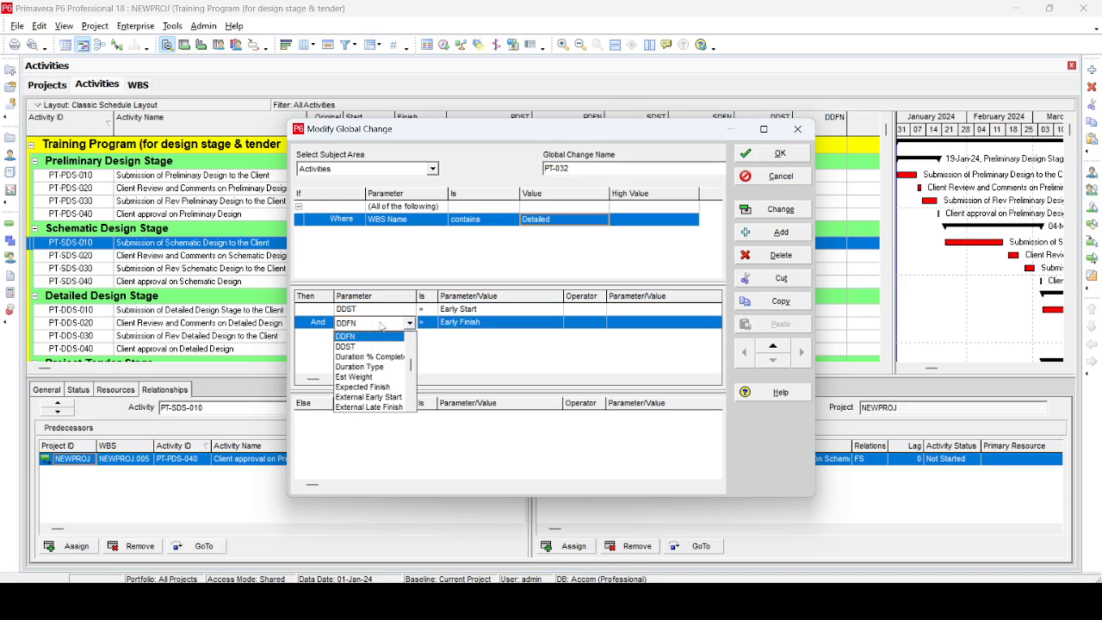
pyautogui.click(380, 340)
pyautogui.click(484, 325)
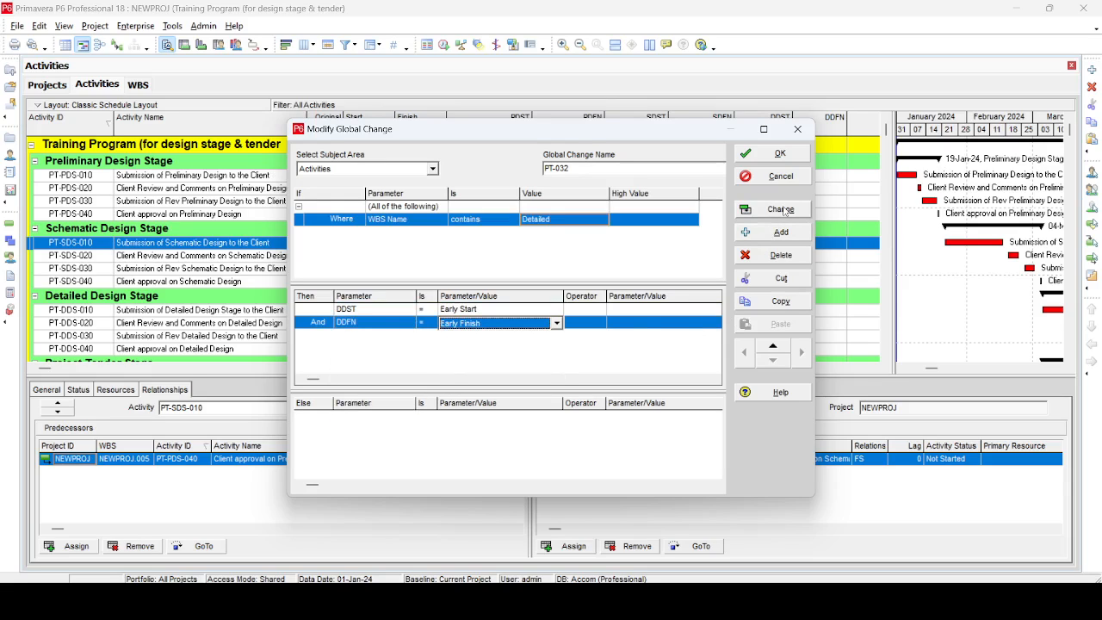
# Run the DDST and DDFN global change and commit it without saving the log file
pyautogui.click(782, 209)
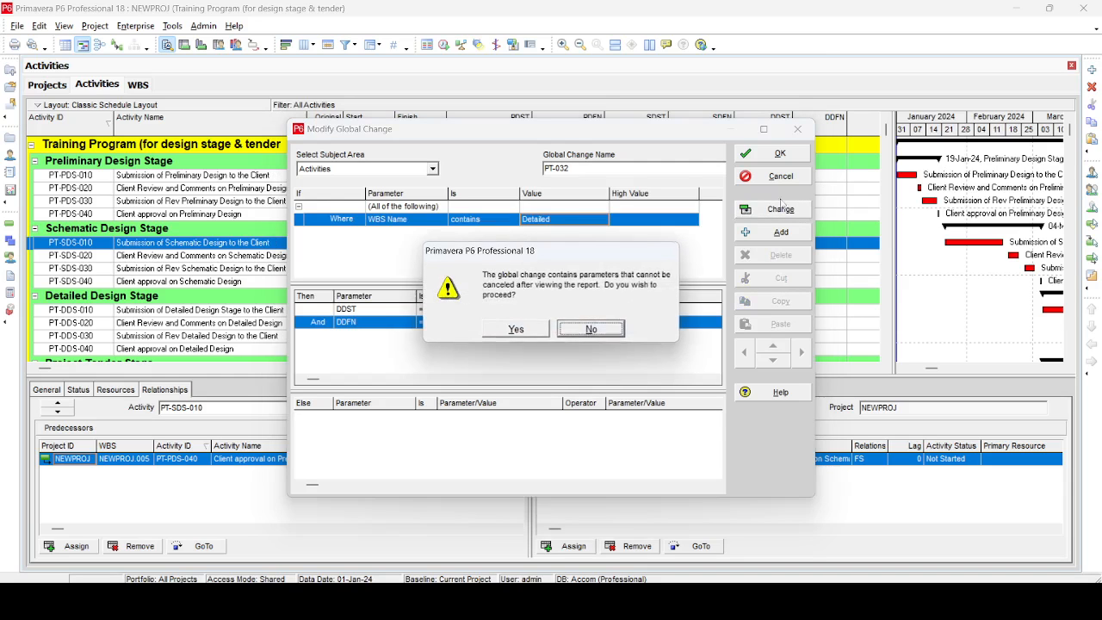
pyautogui.click(525, 325)
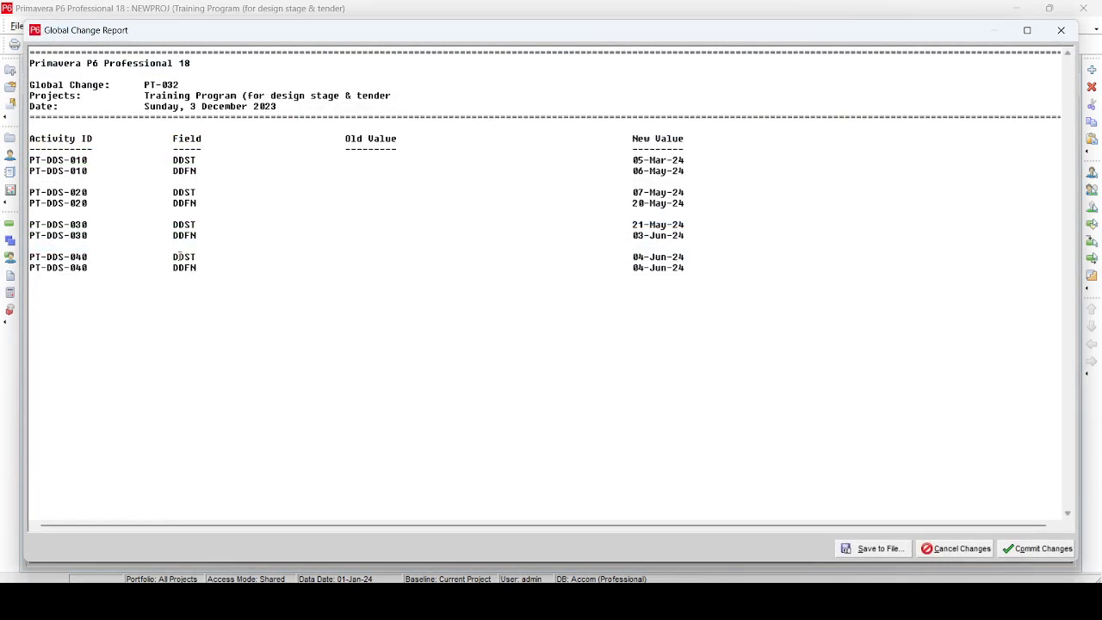
pyautogui.click(1043, 548)
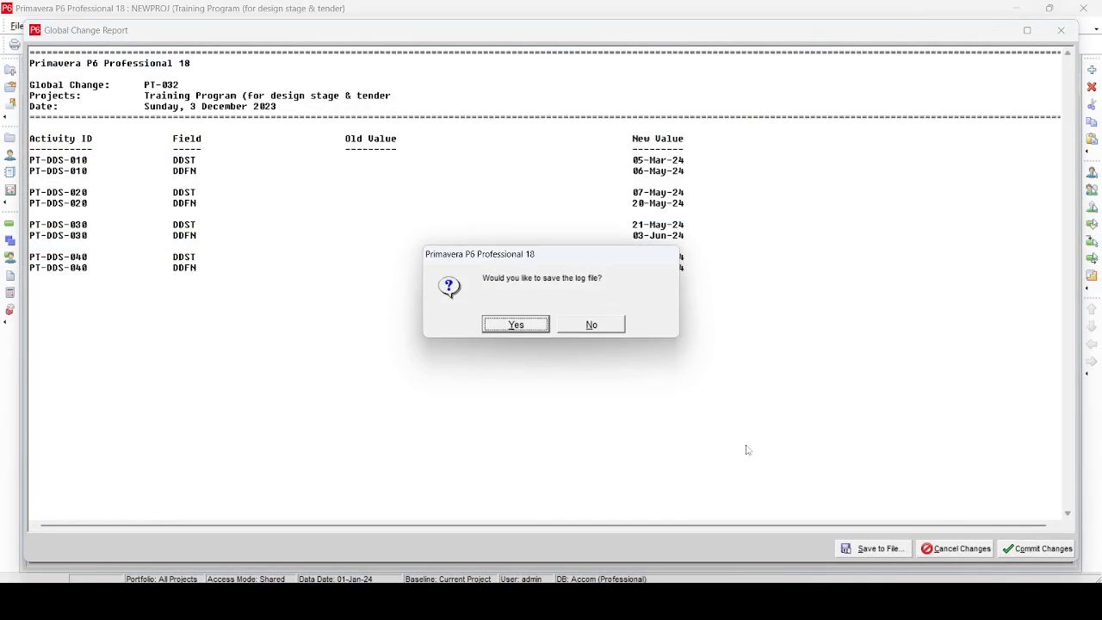
pyautogui.click(601, 325)
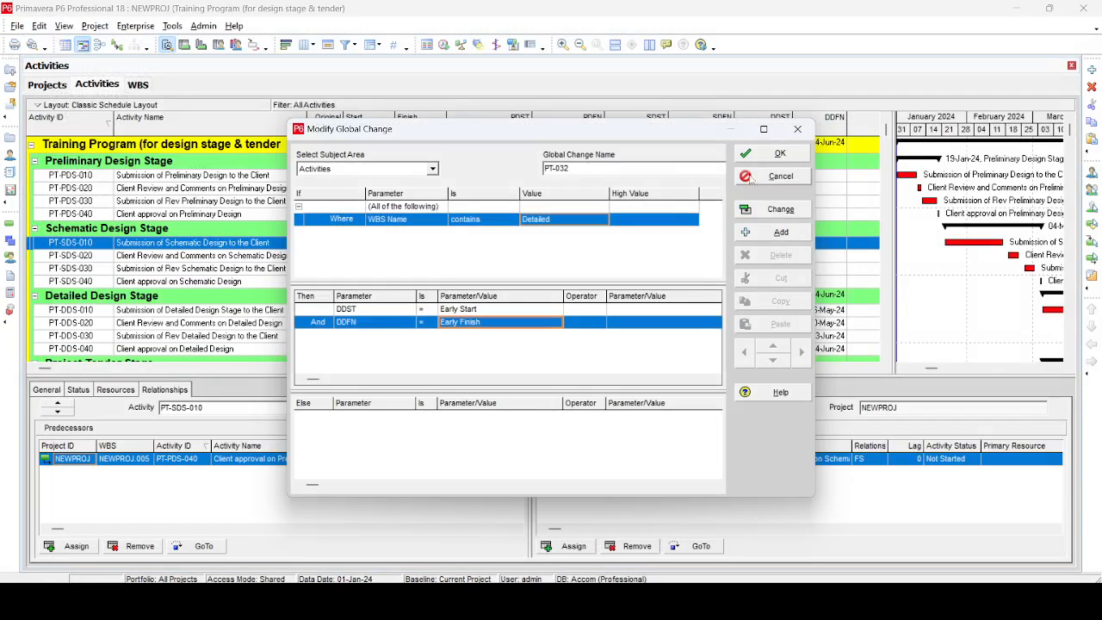
# Accept the PT-032 definition, close the global change list and check the Detailed Design Stage's dates in the activity table
pyautogui.click(776, 156)
pyautogui.click(723, 169)
pyautogui.scroll(-1, 783, 298)
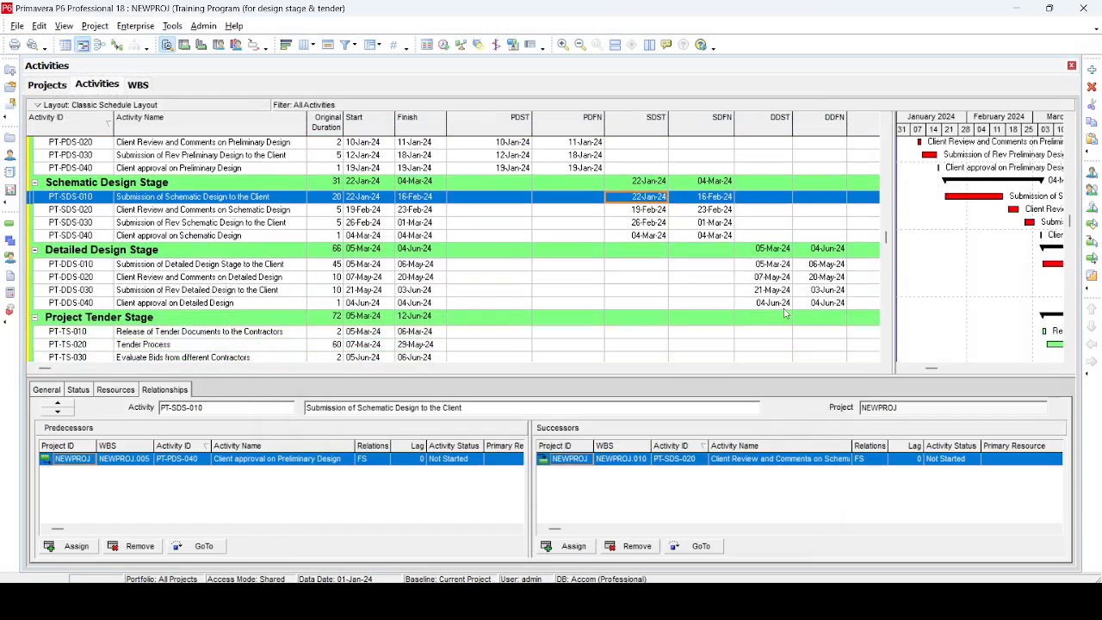
pyautogui.click(439, 305)
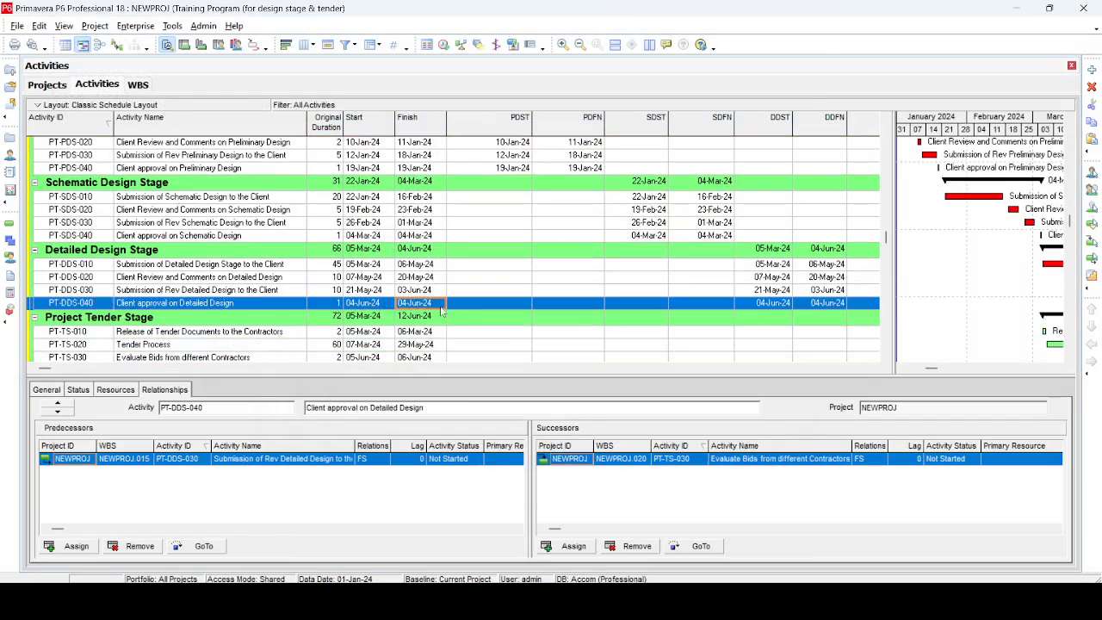
pyautogui.click(376, 267)
pyautogui.scroll(-1, 763, 281)
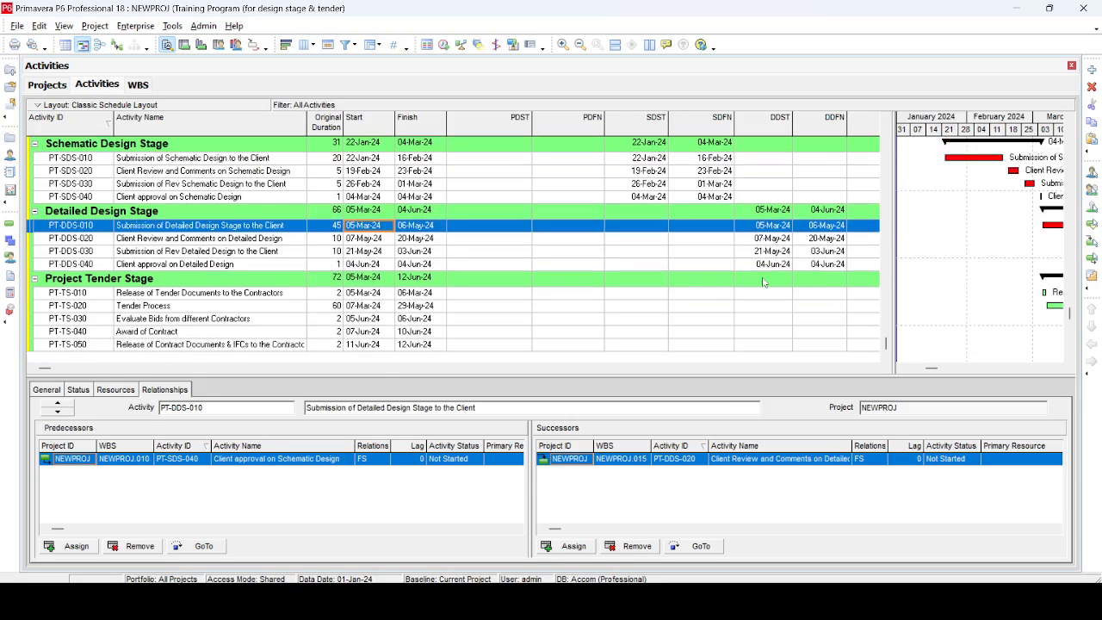
# Reopen global change PT-032 for modification and set the value of its WBS Name contains condition to Tender
pyautogui.click(874, 370)
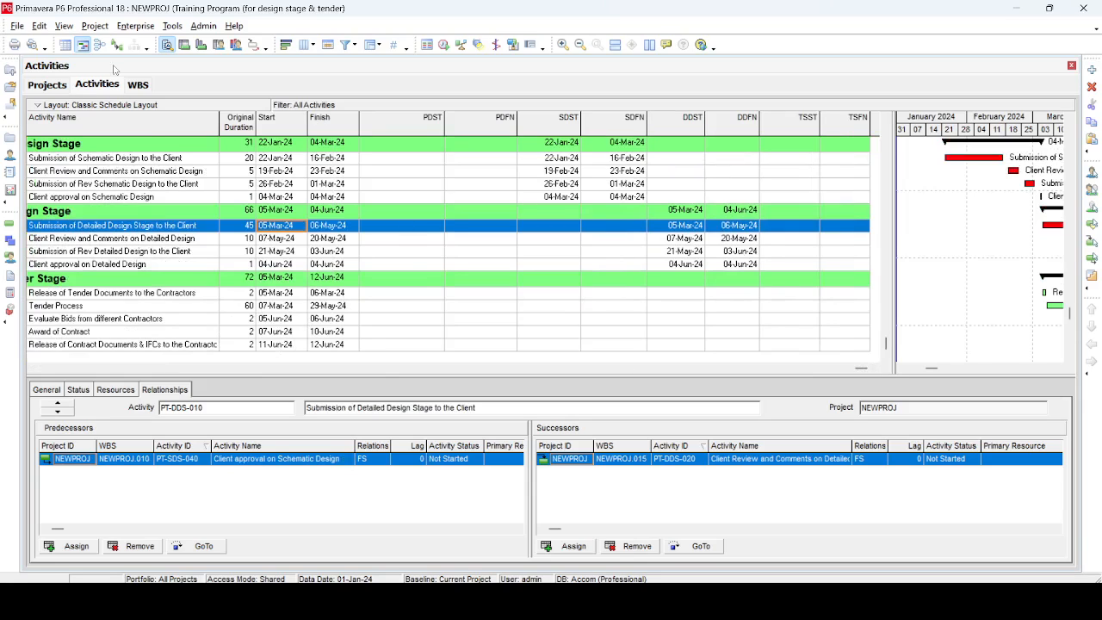
pyautogui.click(172, 25)
pyautogui.click(208, 173)
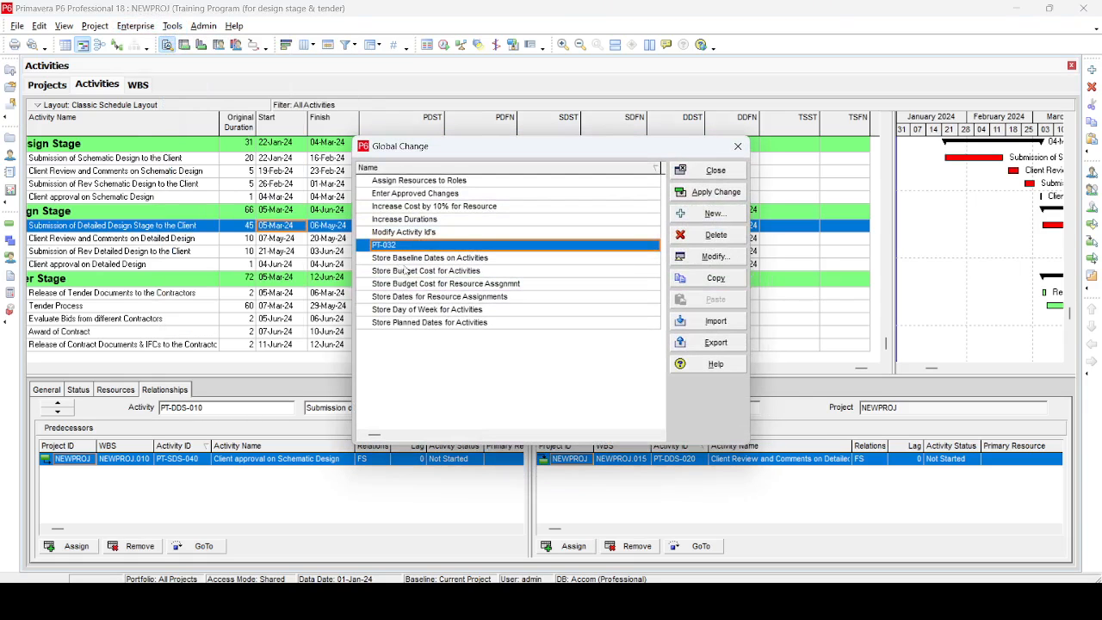
pyautogui.click(716, 257)
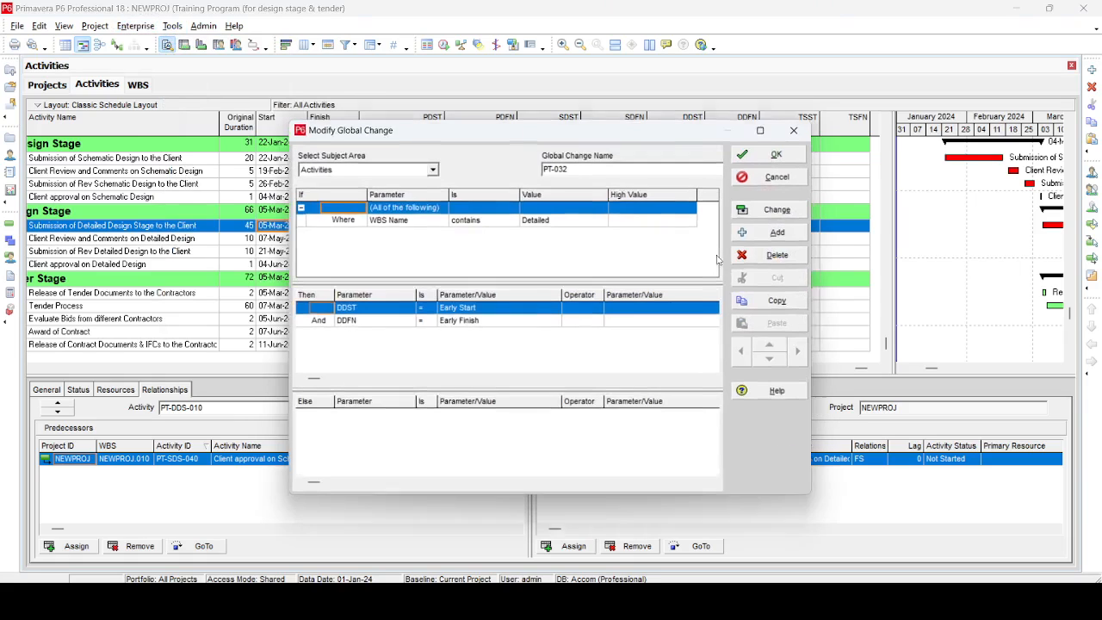
pyautogui.click(575, 220)
pyautogui.click(575, 220)
pyautogui.write('te')
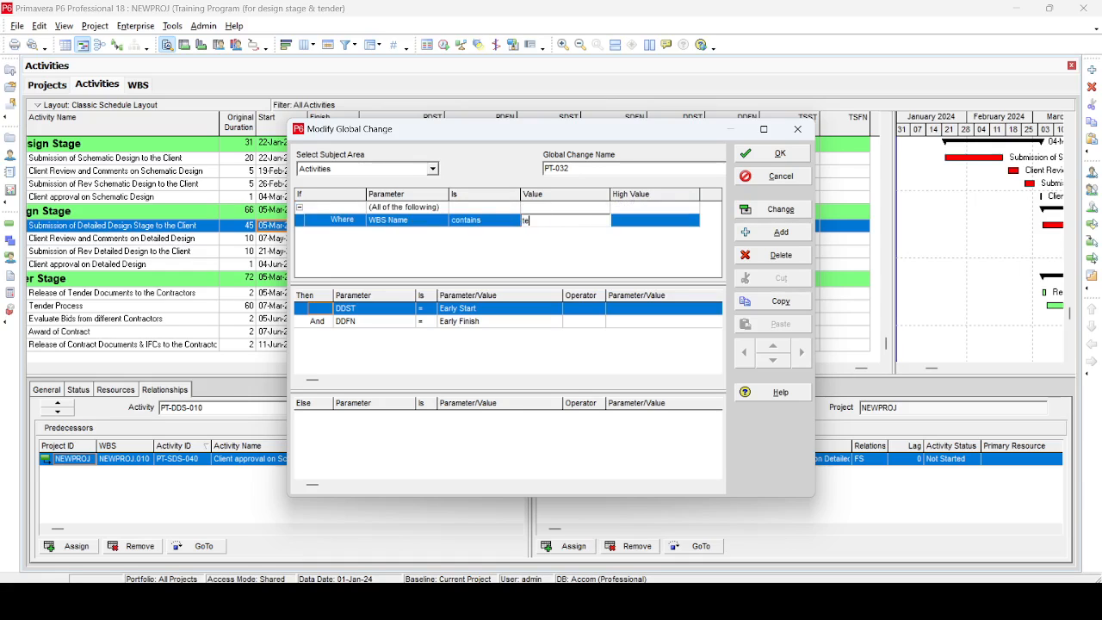
pyautogui.press('BackSpace')
pyautogui.press('BackSpace')
pyautogui.write('Tender')
# Change the first Then statement of the global change so that TSST equals Early Start
pyautogui.click(381, 310)
pyautogui.press('t')
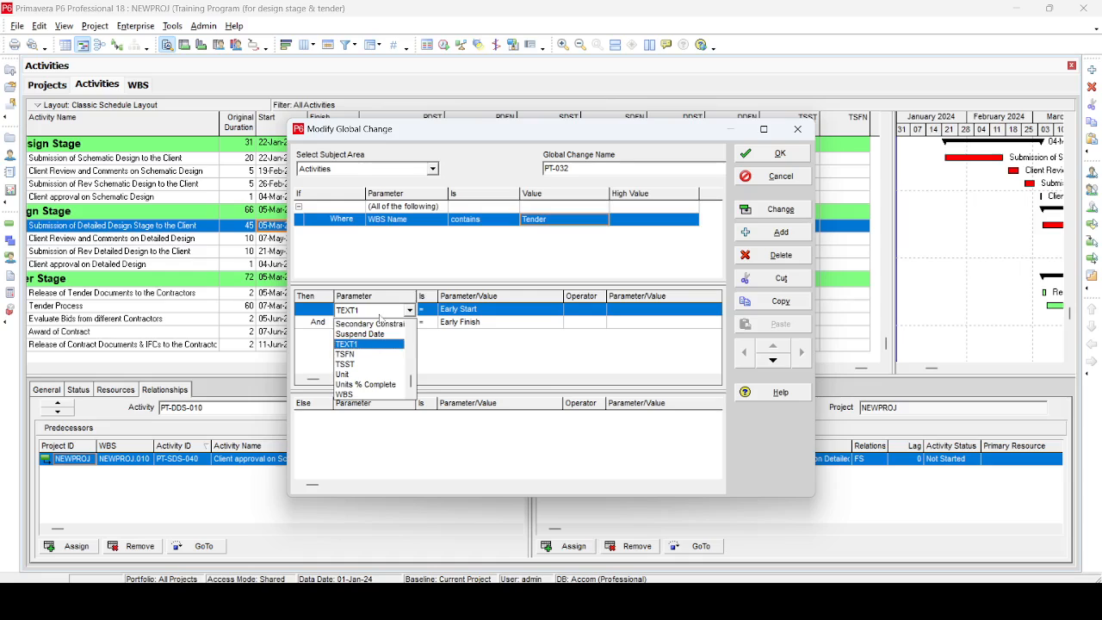
pyautogui.click(360, 365)
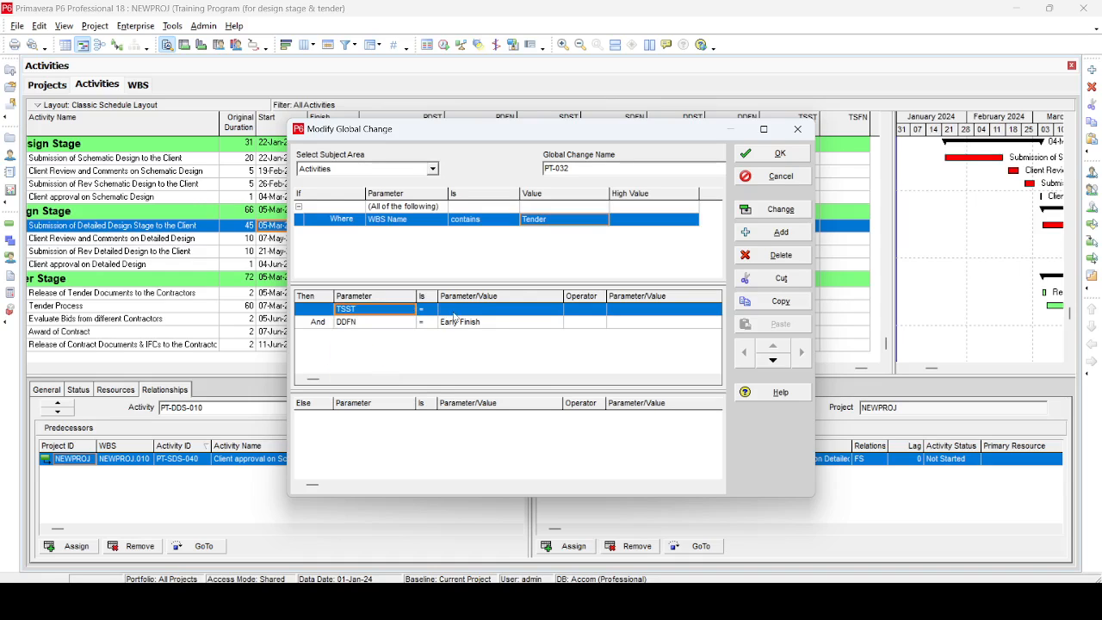
pyautogui.click(484, 311)
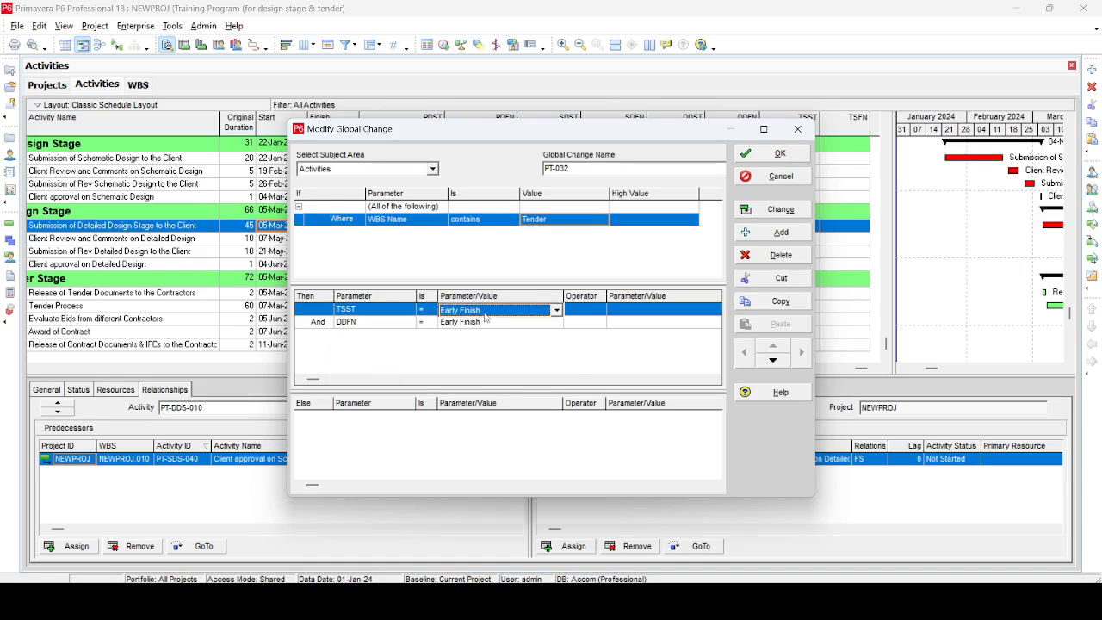
pyautogui.click(486, 315)
pyautogui.click(484, 334)
# Change the second Then statement so that TSFN equals Early Finish and accept the PT-032 definition
pyautogui.click(385, 325)
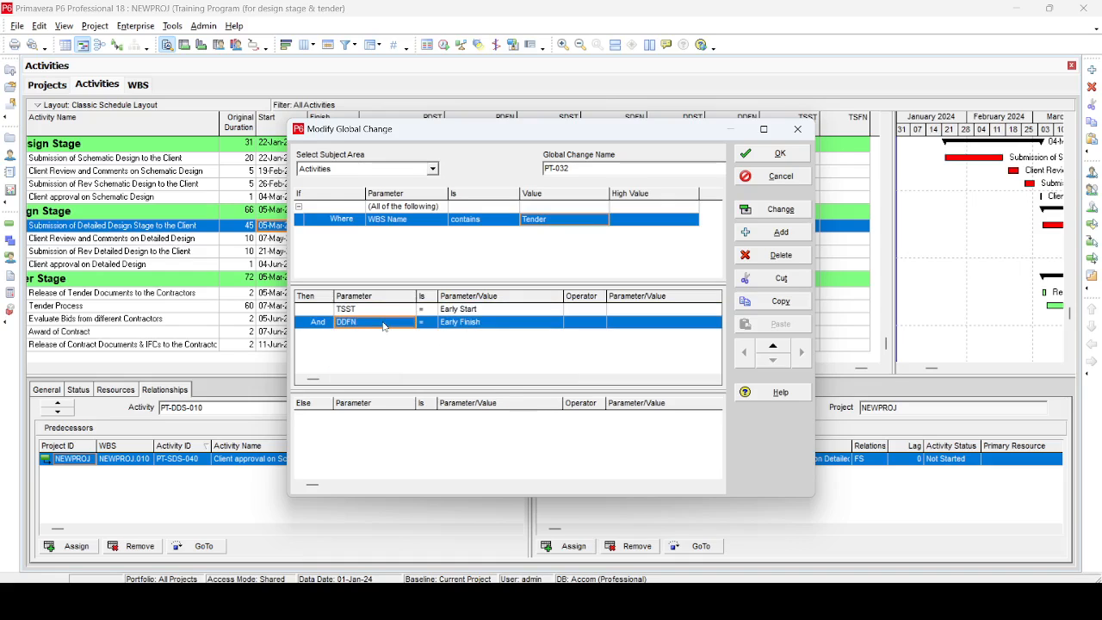
pyautogui.click(385, 326)
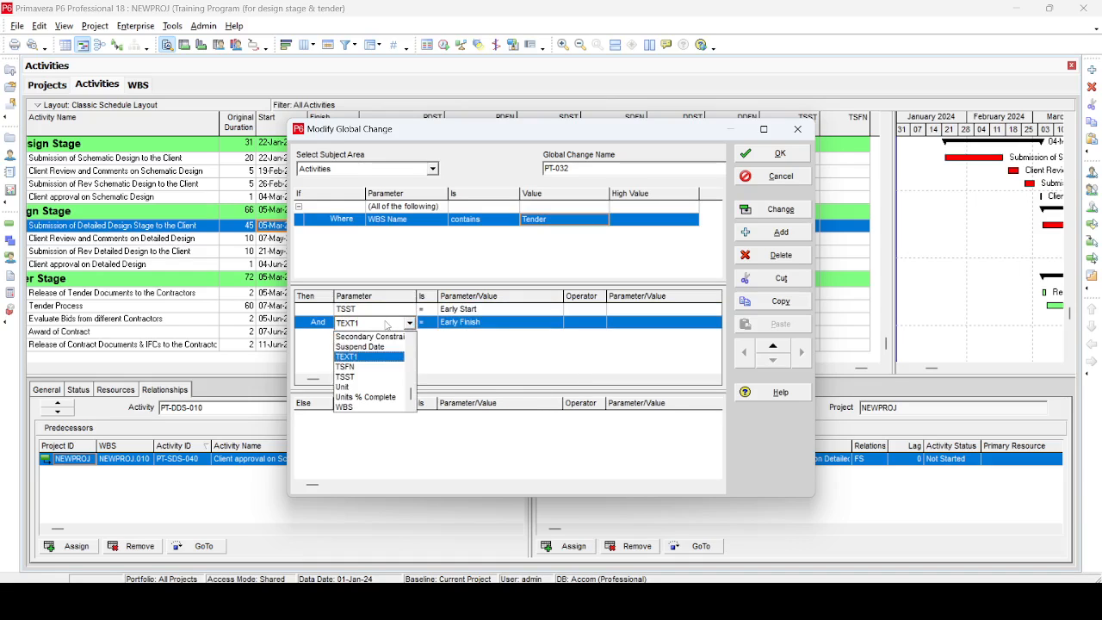
pyautogui.click(368, 367)
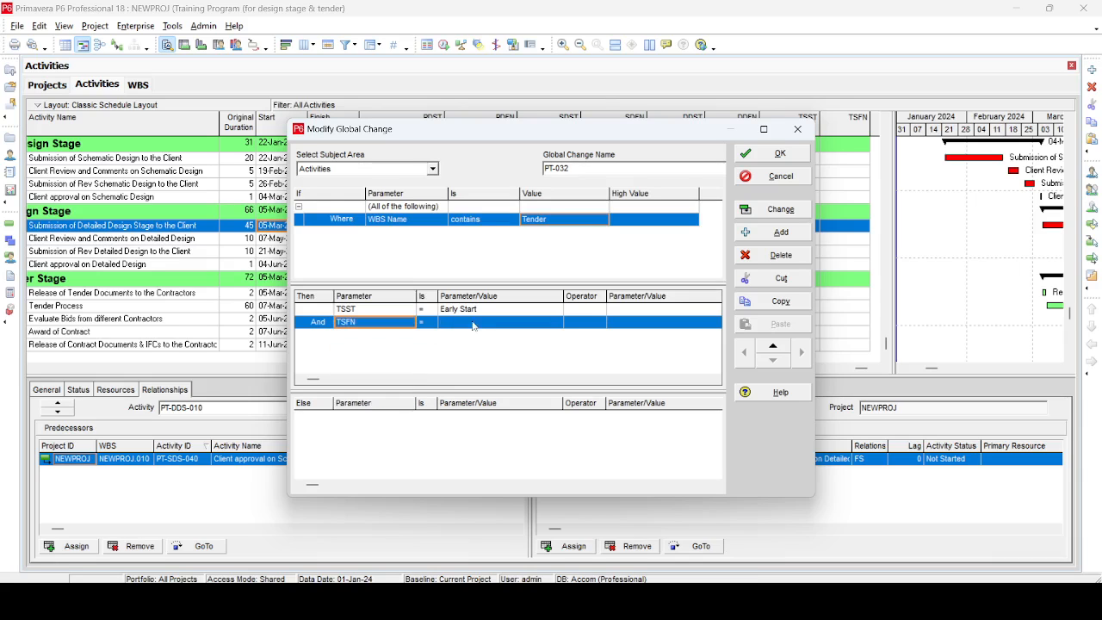
pyautogui.click(475, 324)
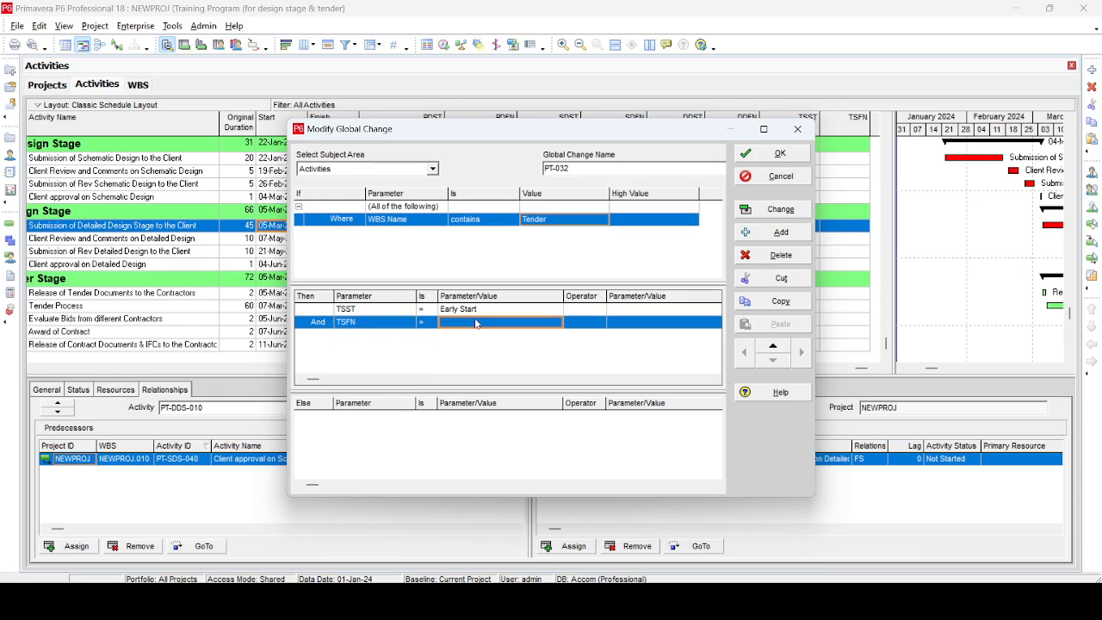
pyautogui.click(778, 154)
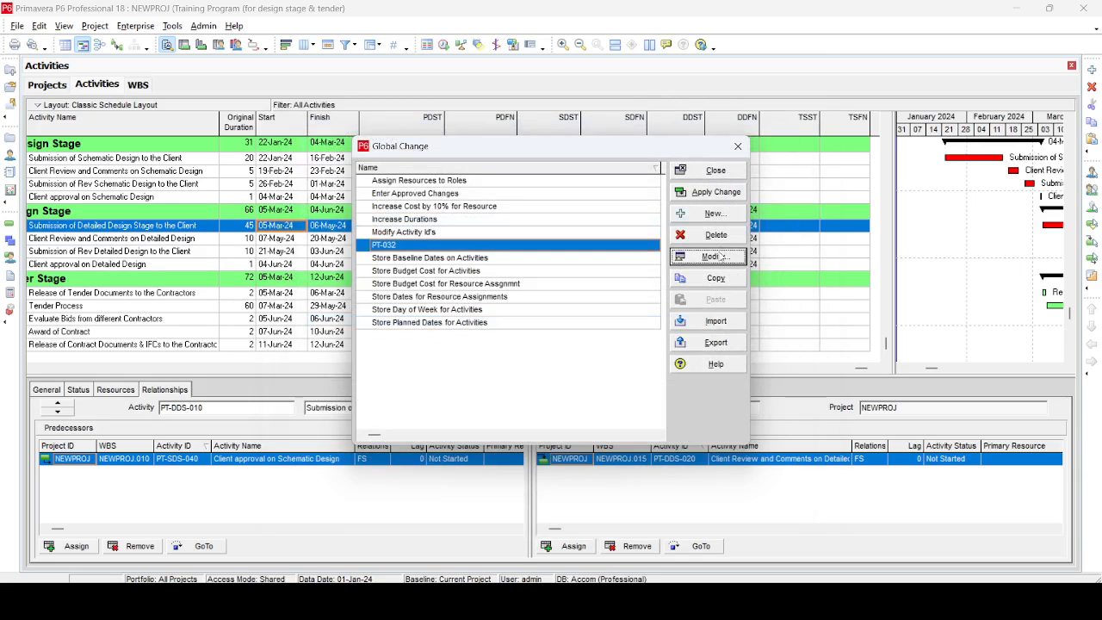
# Reopen global change PT-032, run it for the Tender activities and commit the changes without saving the log file
pyautogui.click(714, 257)
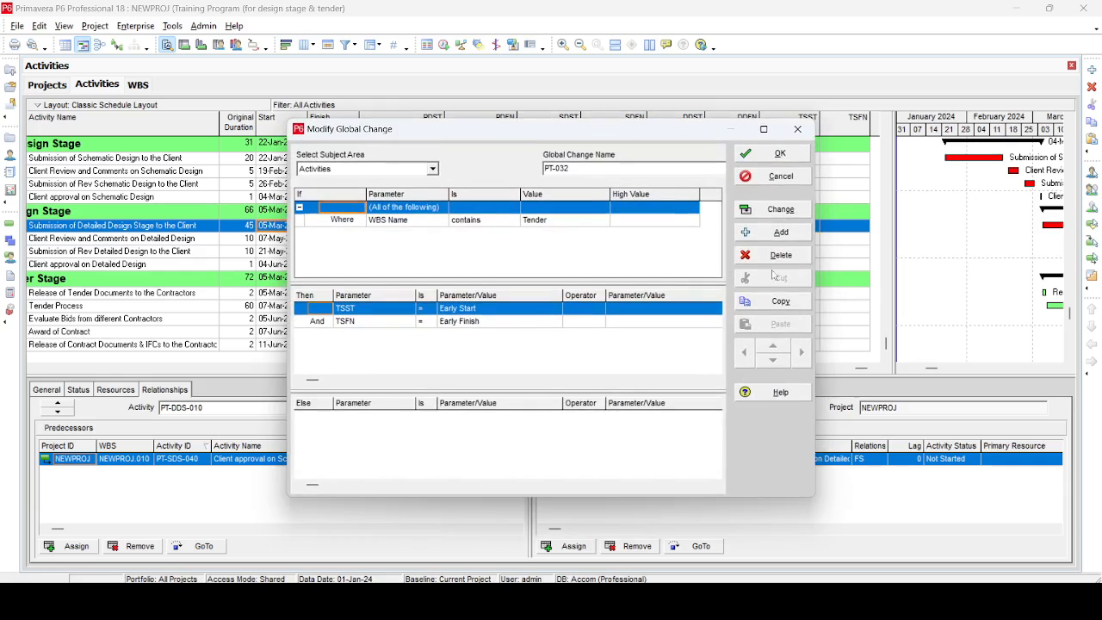
pyautogui.click(793, 212)
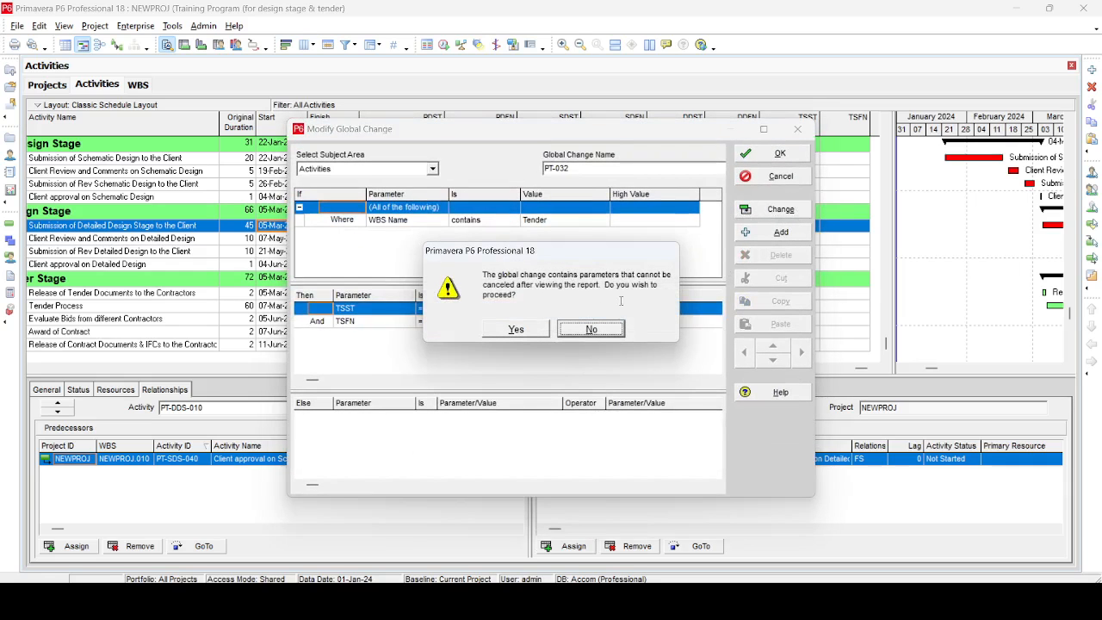
pyautogui.click(519, 330)
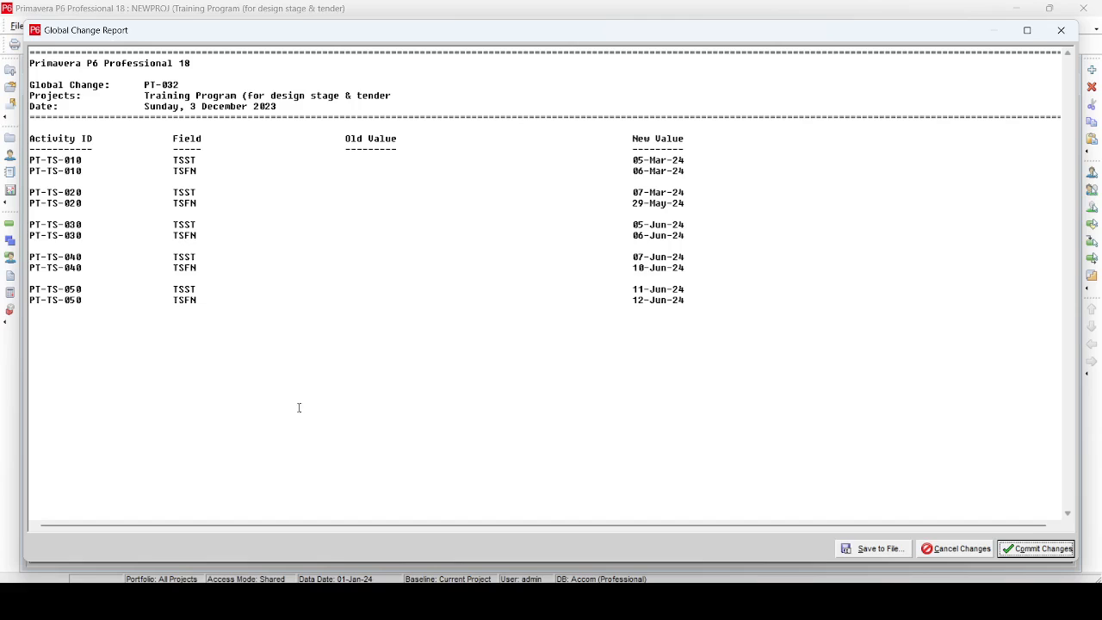
pyautogui.click(1037, 549)
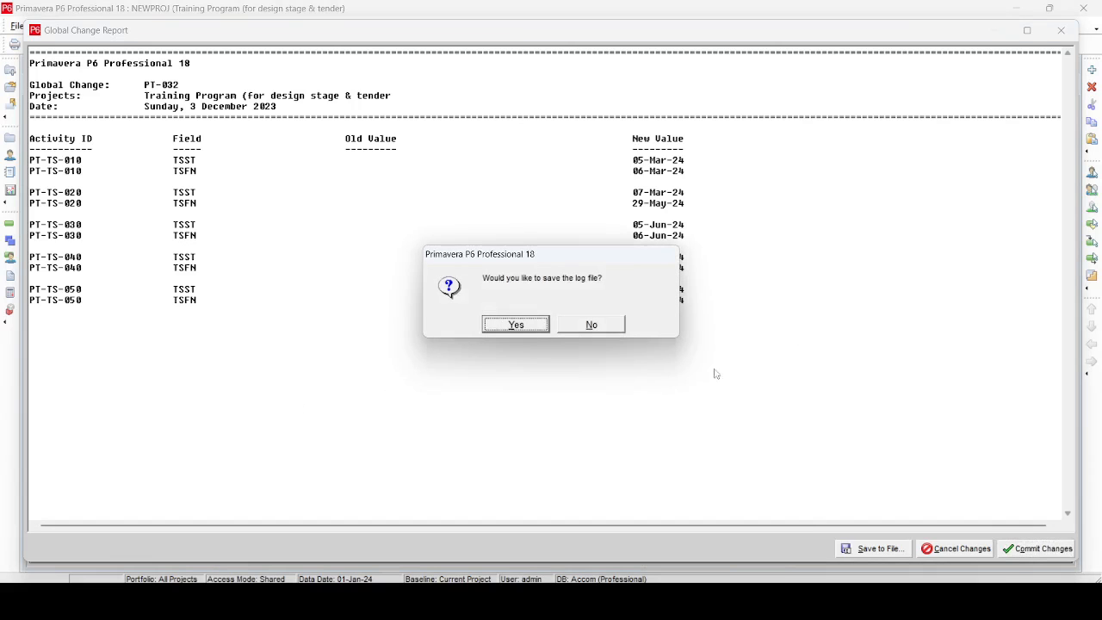
pyautogui.click(587, 332)
# Accept the PT-032 definition, close the global change list and check the Project Tender Stage's dates in the activity table
pyautogui.click(765, 155)
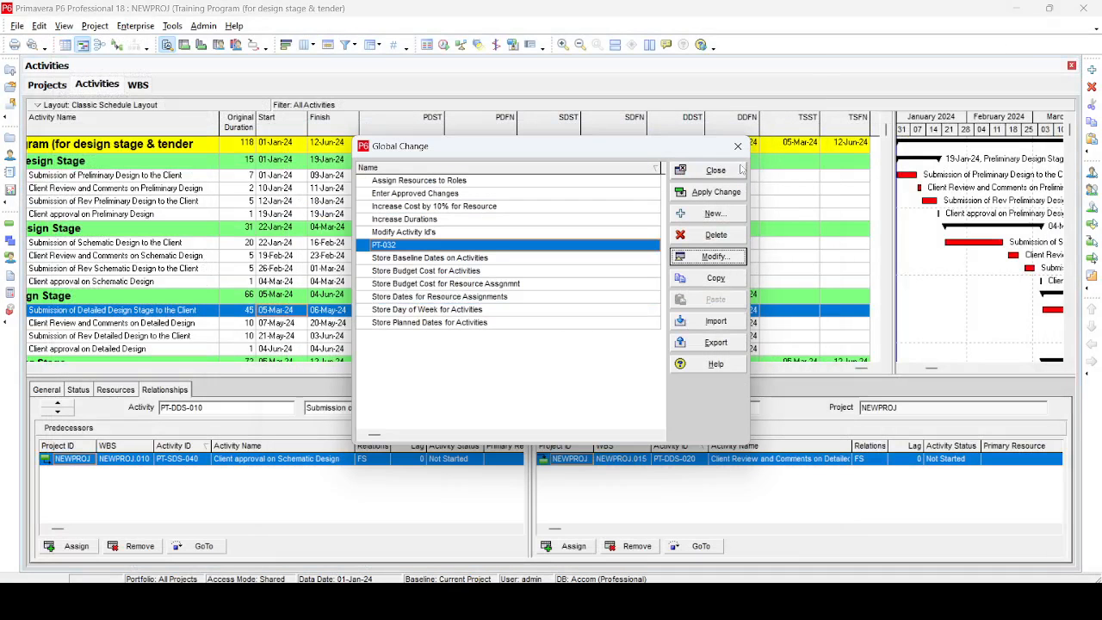
pyautogui.click(716, 170)
pyautogui.scroll(-3, 761, 280)
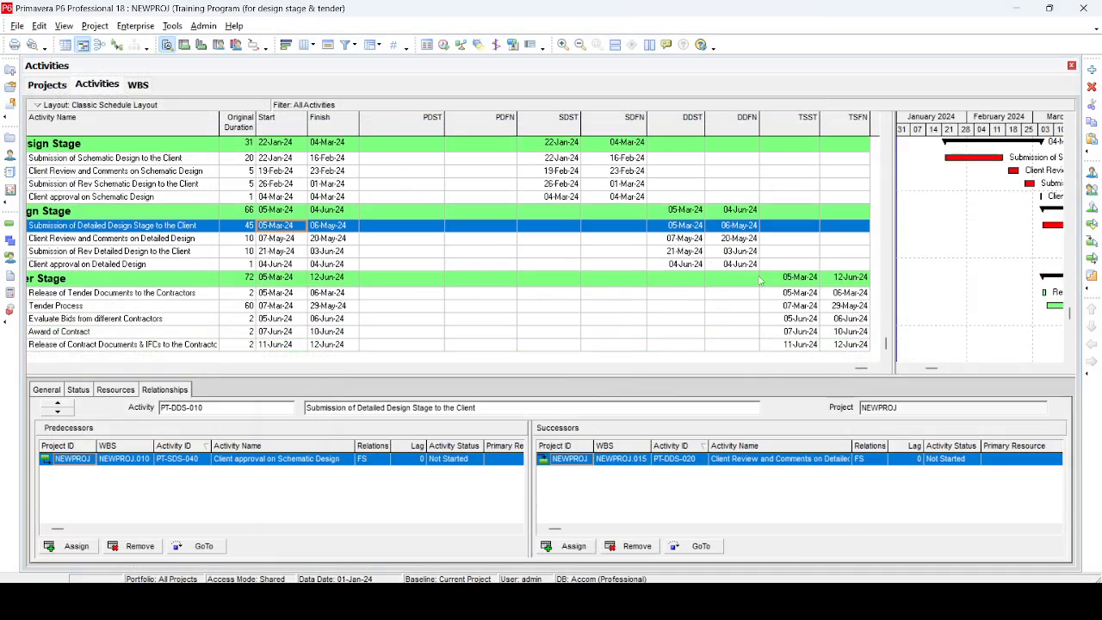
pyautogui.scroll(3, 840, 337)
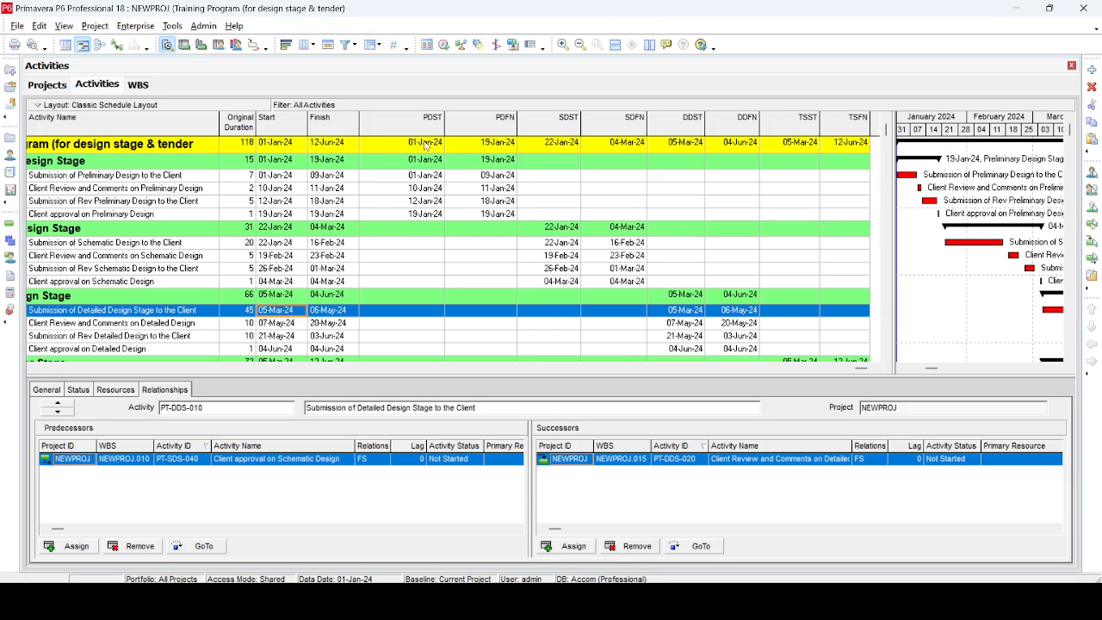
# Narrow the user-defined date columns from PDST to TSFN in the activity table and review the dates of all stages
pyautogui.moveTo(446, 127); pyautogui.dragTo(407, 129)
pyautogui.moveTo(479, 127); pyautogui.dragTo(503, 129)
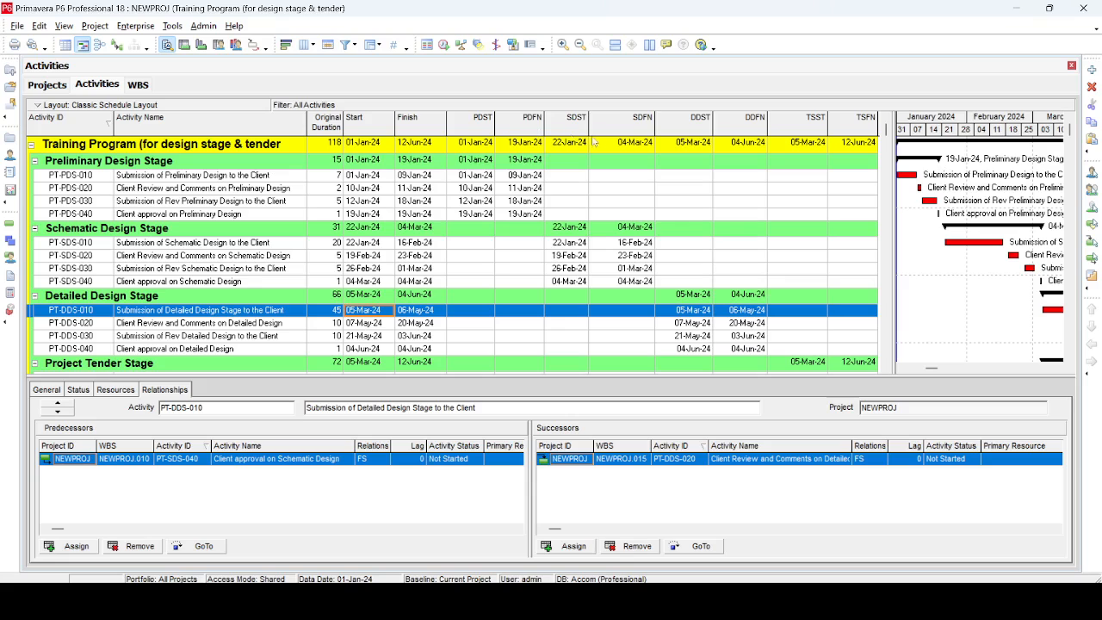
pyautogui.moveTo(652, 125); pyautogui.dragTo(691, 126)
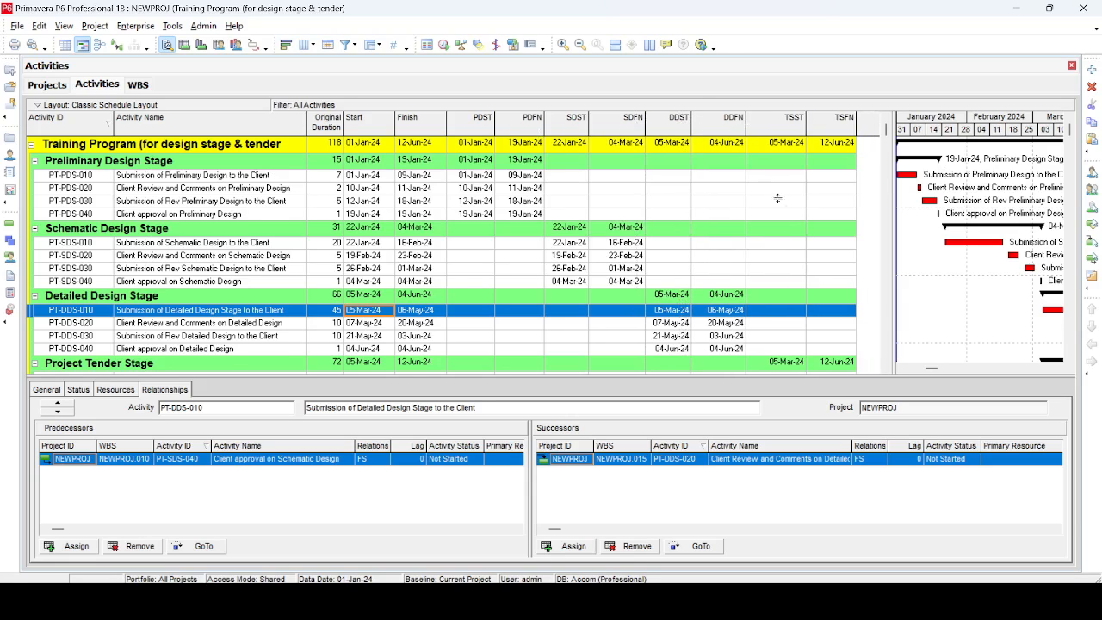
pyautogui.scroll(-2, 777, 199)
pyautogui.moveTo(806, 128)
pyautogui.mouseDown()
pyautogui.moveTo(792, 132)
pyautogui.moveTo(838, 130)
pyautogui.moveTo(786, 131)
pyautogui.mouseUp()
pyautogui.scroll(1, 599, 219)
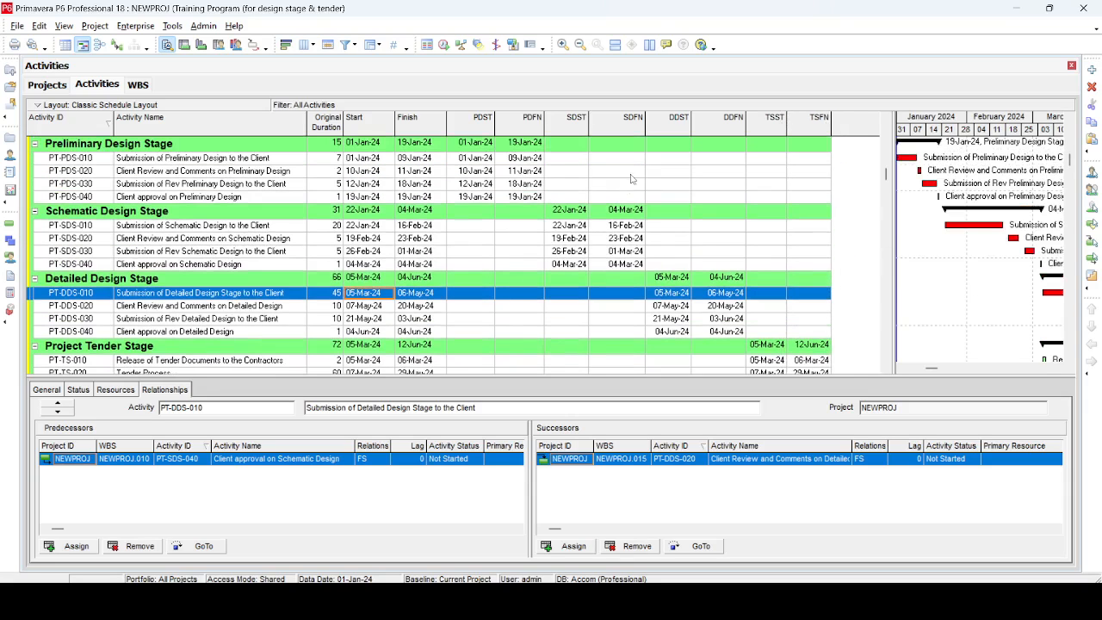
pyautogui.moveTo(643, 135); pyautogui.dragTo(637, 135)
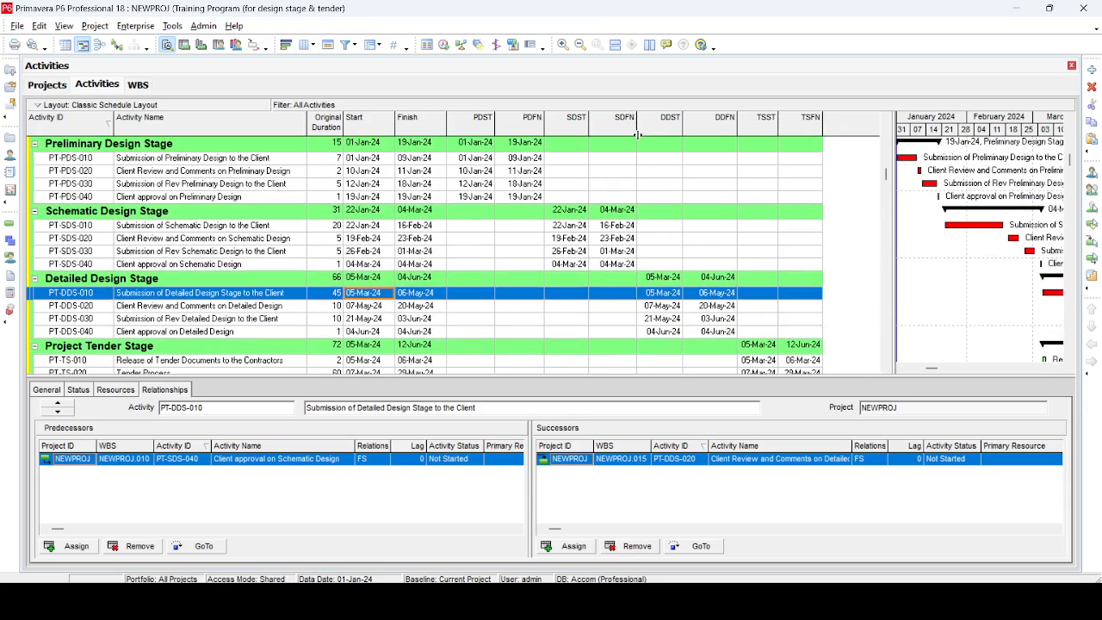
pyautogui.moveTo(545, 131); pyautogui.dragTo(536, 131)
pyautogui.scroll(-2, 528, 286)
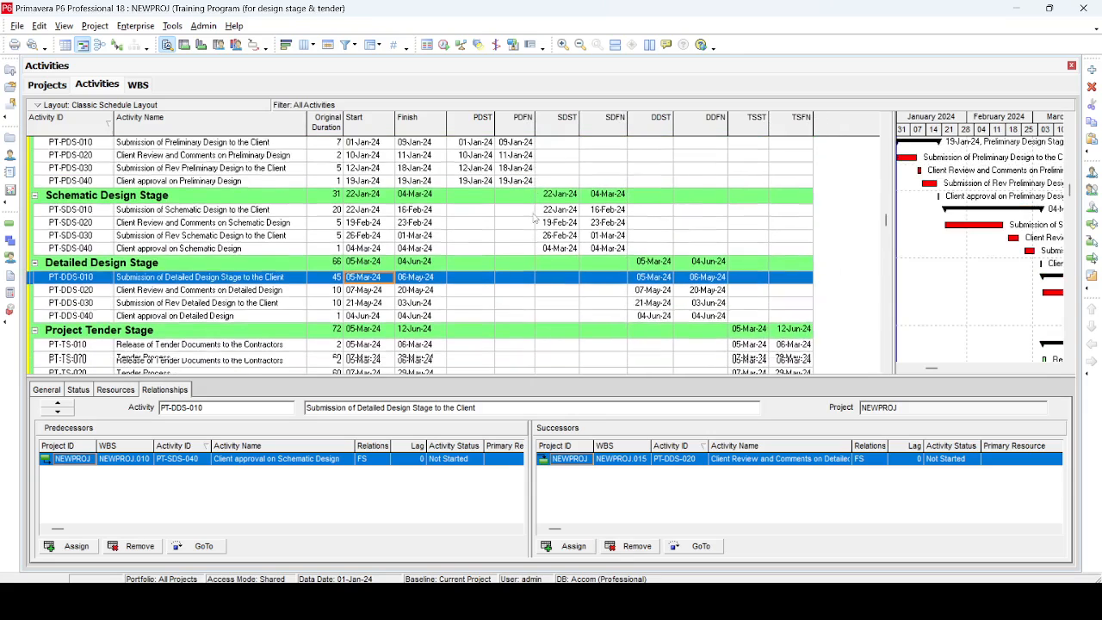
pyautogui.scroll(3, 528, 286)
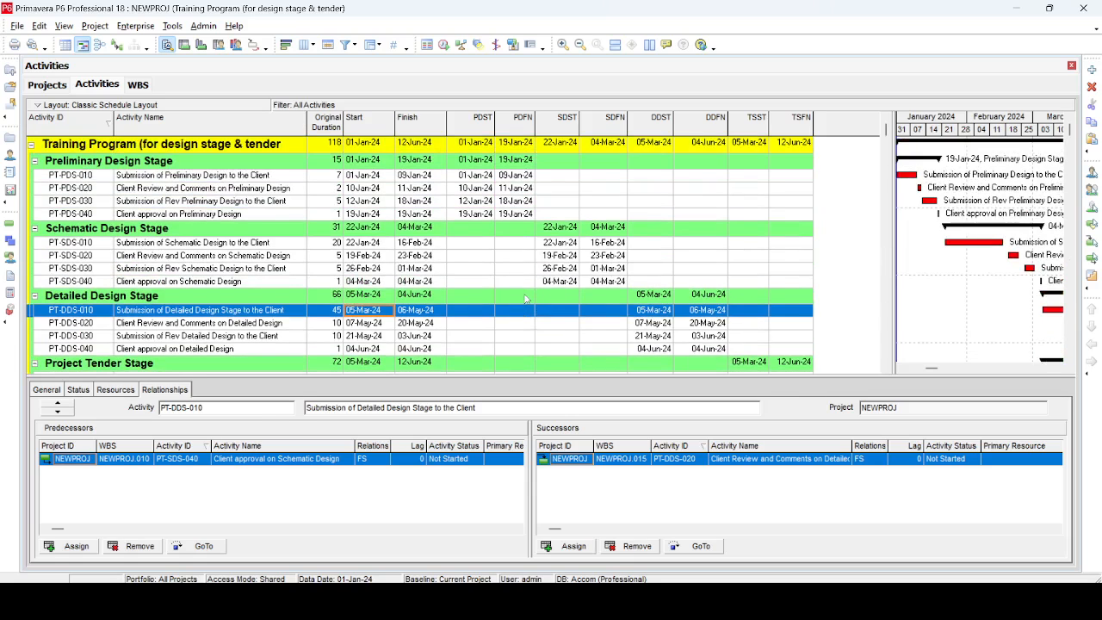
pyautogui.scroll(-3, 538, 229)
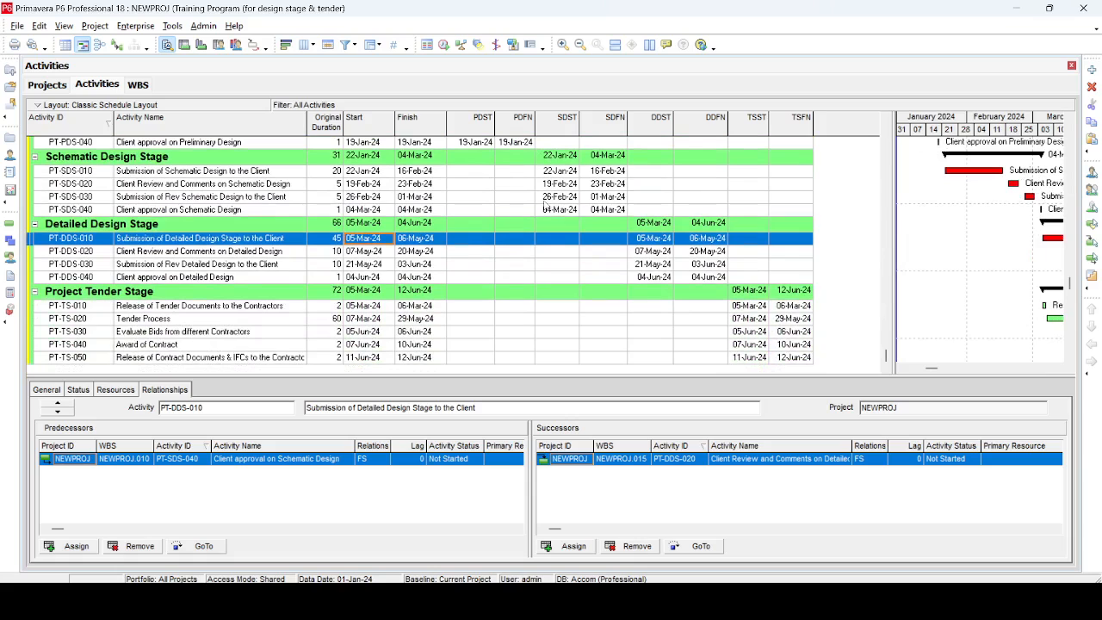
pyautogui.scroll(3, 544, 207)
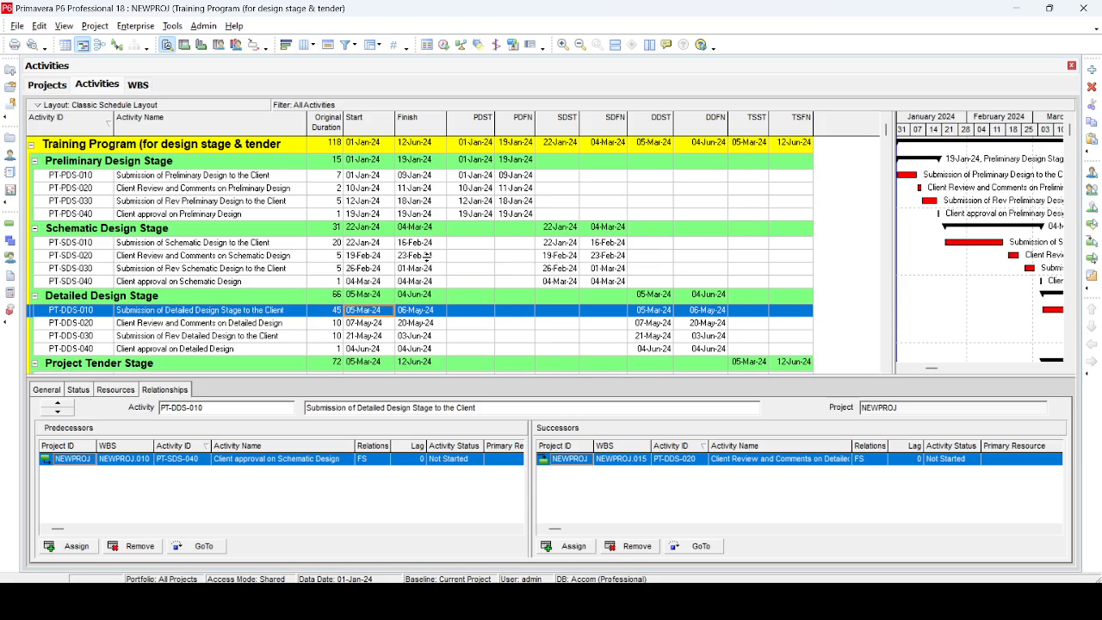
pyautogui.click(286, 45)
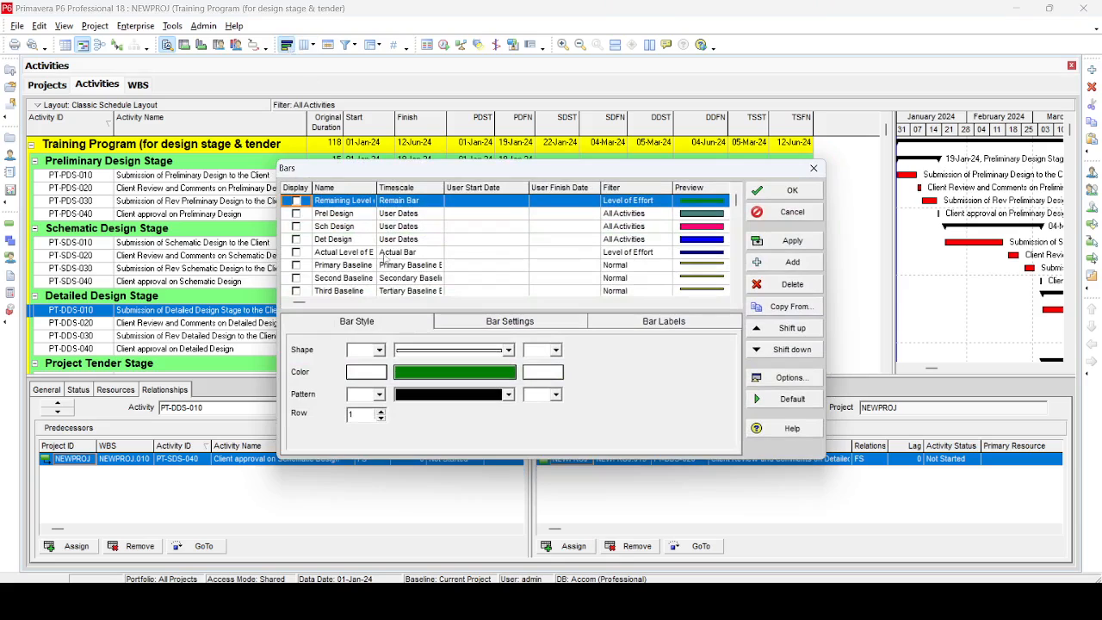
pyautogui.click(342, 215)
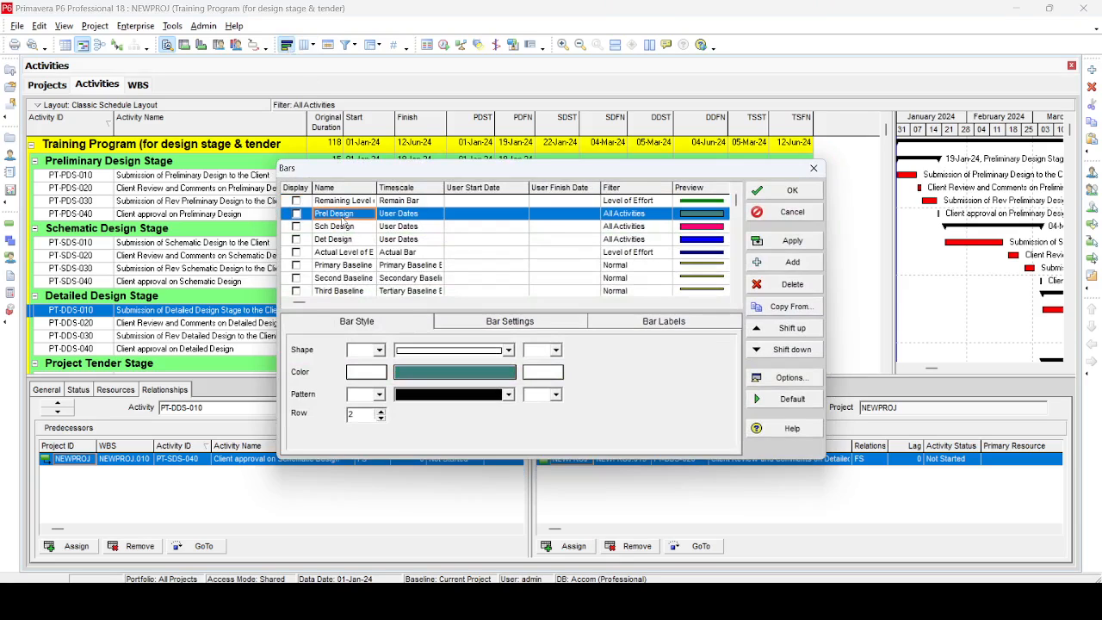
pyautogui.click(792, 262)
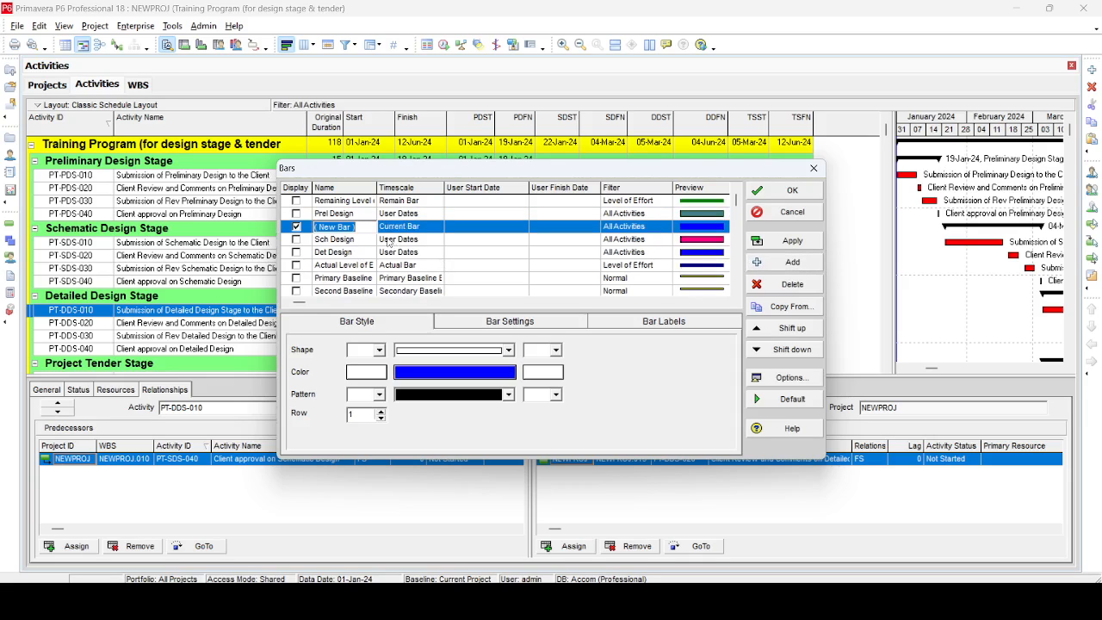
pyautogui.write('P')
pyautogui.click(301, 227)
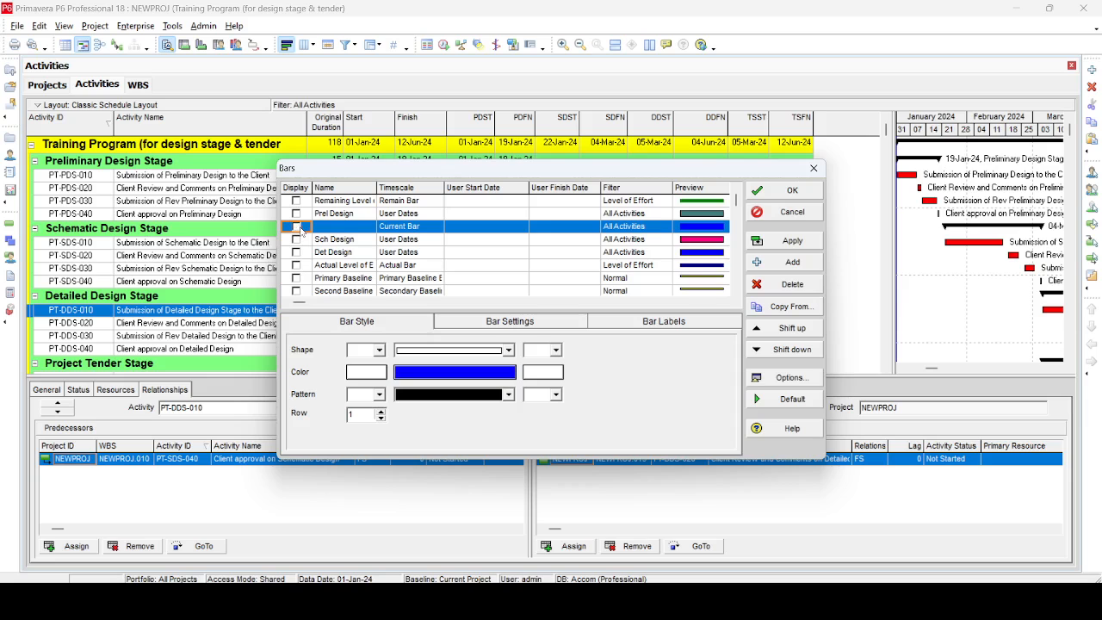
pyautogui.click(797, 214)
# Delete the existing Prel Design, Sch Design and Det Design bars from the Gantt chart bar definitions
pyautogui.click(286, 45)
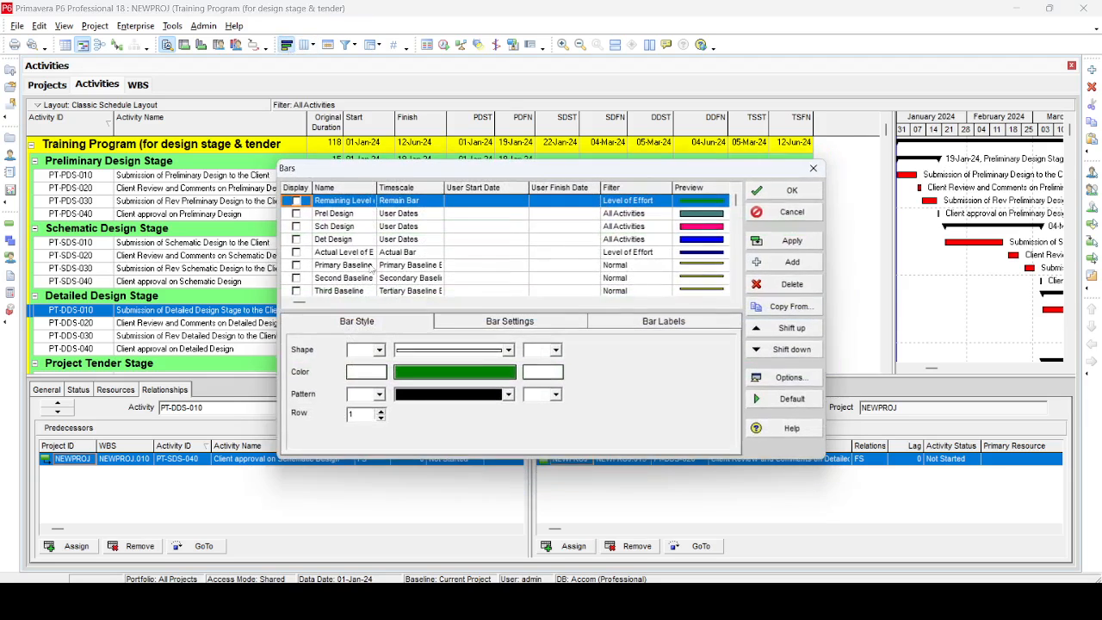
pyautogui.click(340, 213)
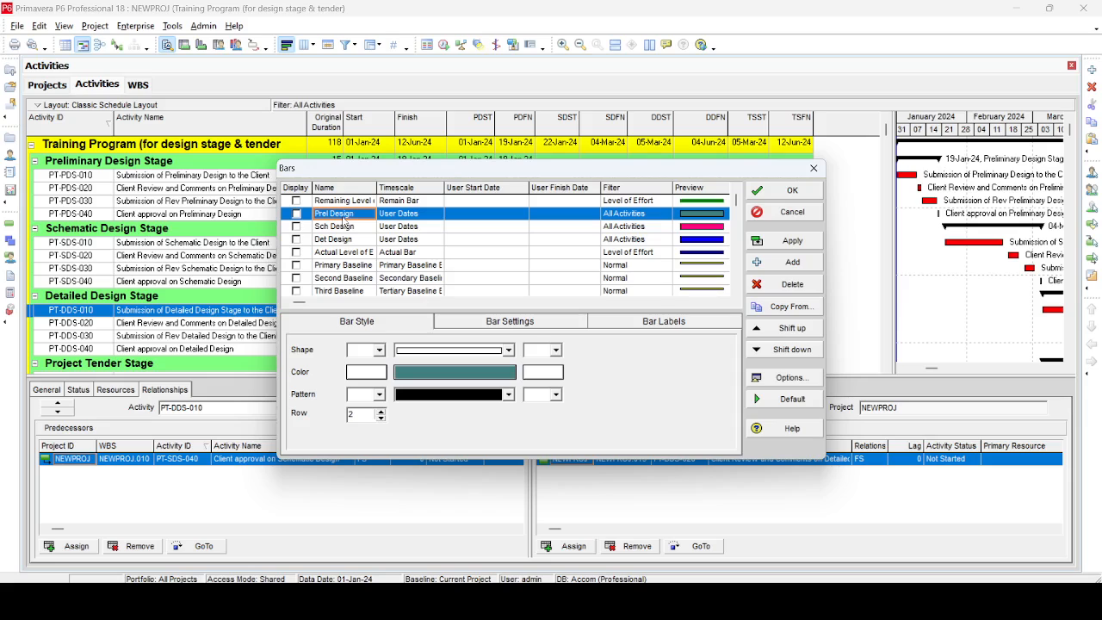
pyautogui.click(792, 284)
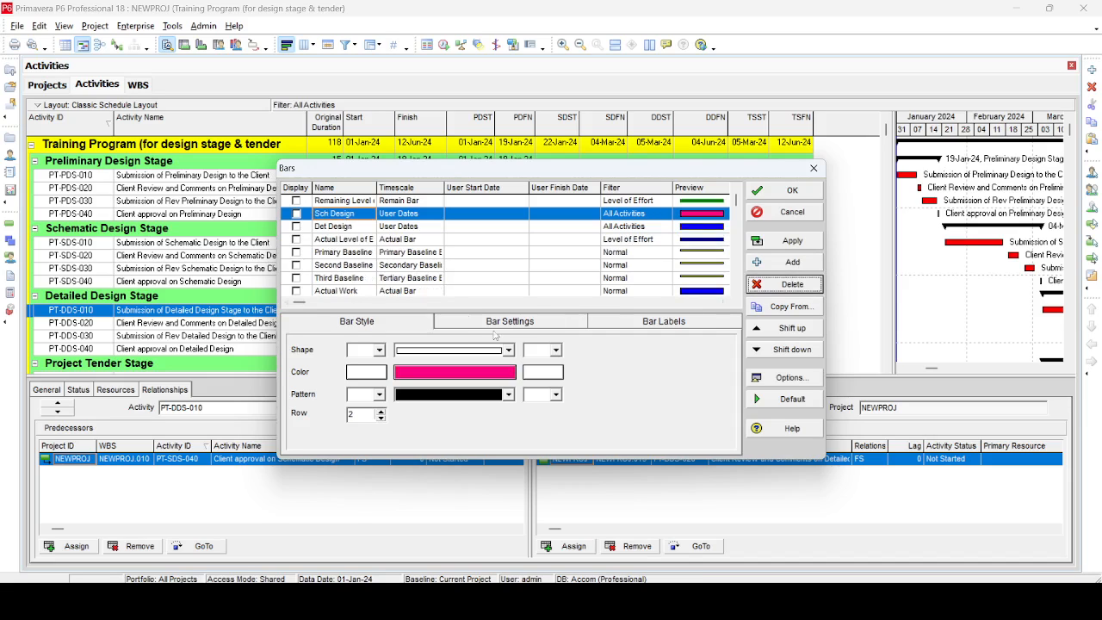
pyautogui.click(775, 285)
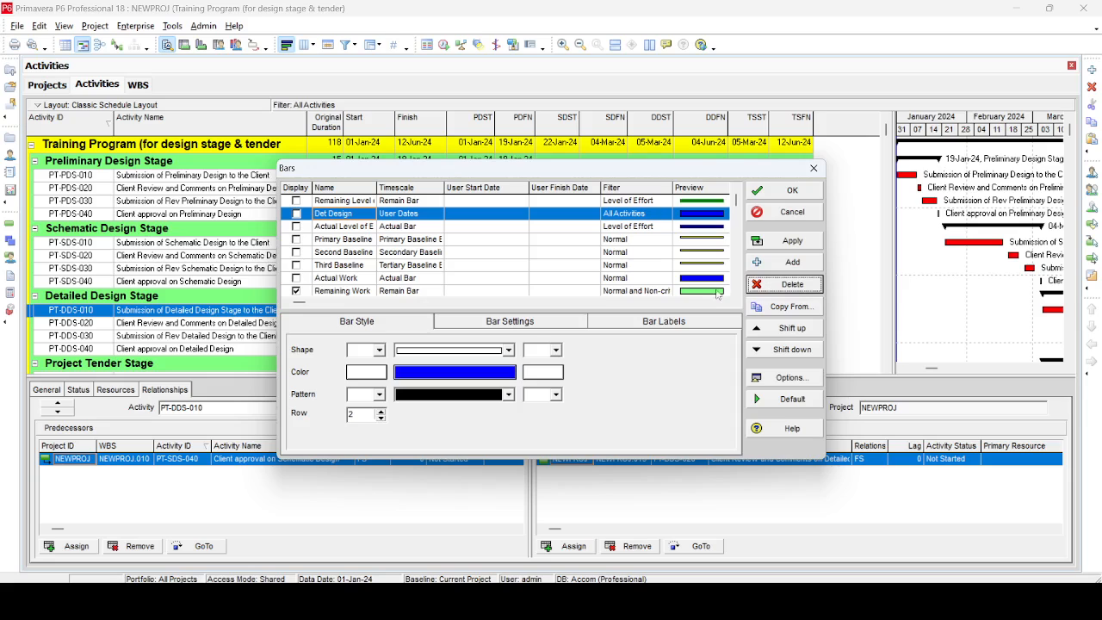
pyautogui.click(785, 288)
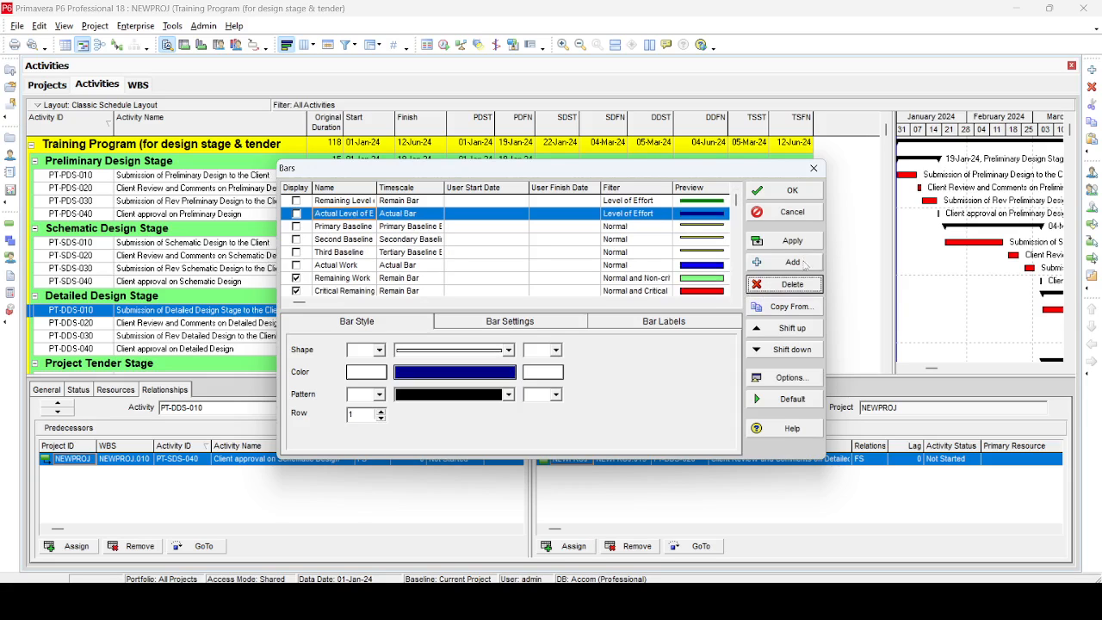
# Add a new bar named Prem Design to the Gantt bar definitions and set its timescale to User Dates
pyautogui.click(788, 261)
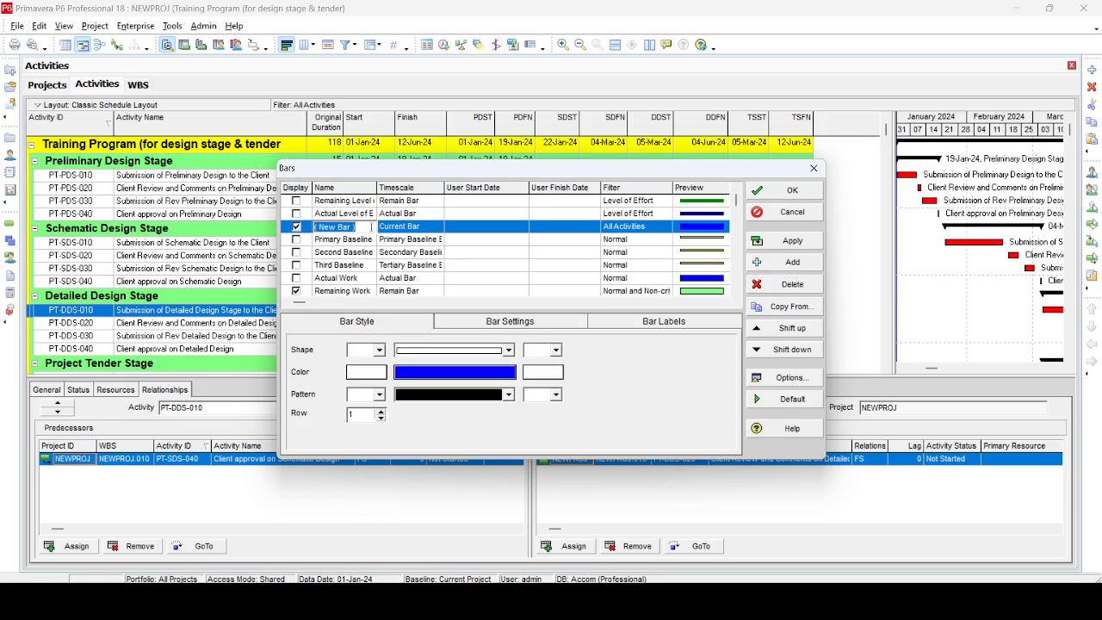
pyautogui.write('Prem Design')
pyautogui.click(488, 230)
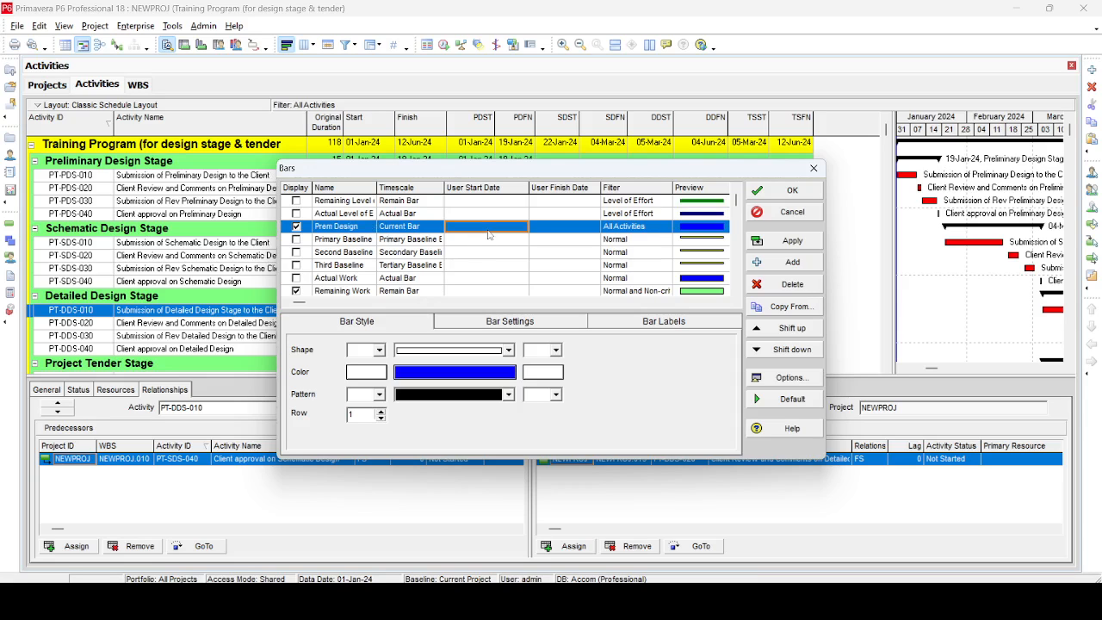
pyautogui.click(409, 226)
pyautogui.click(437, 227)
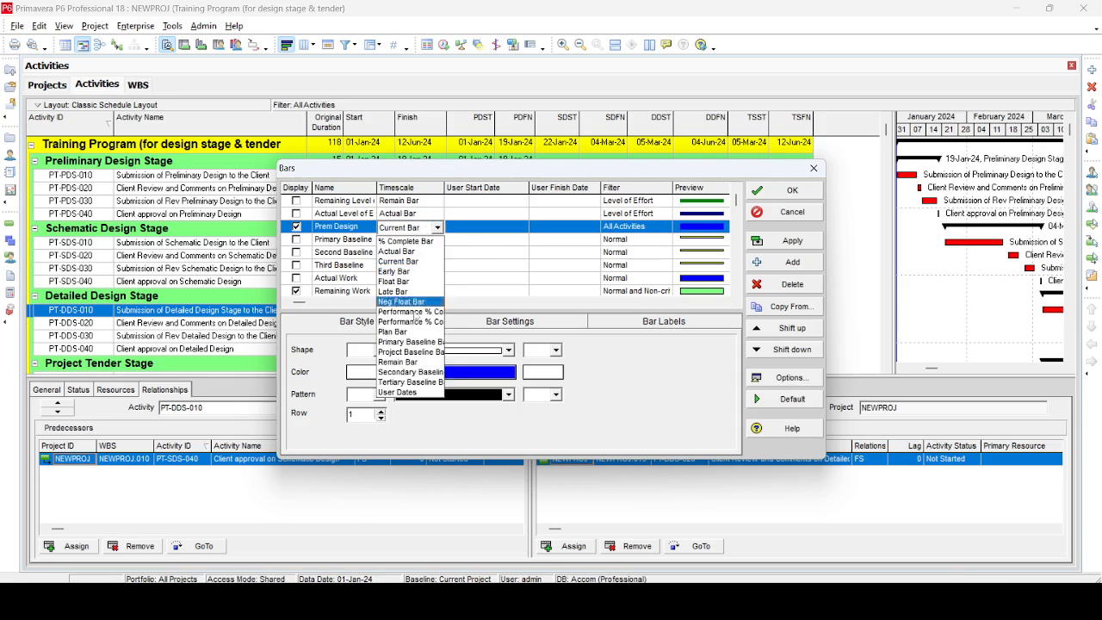
pyautogui.click(403, 393)
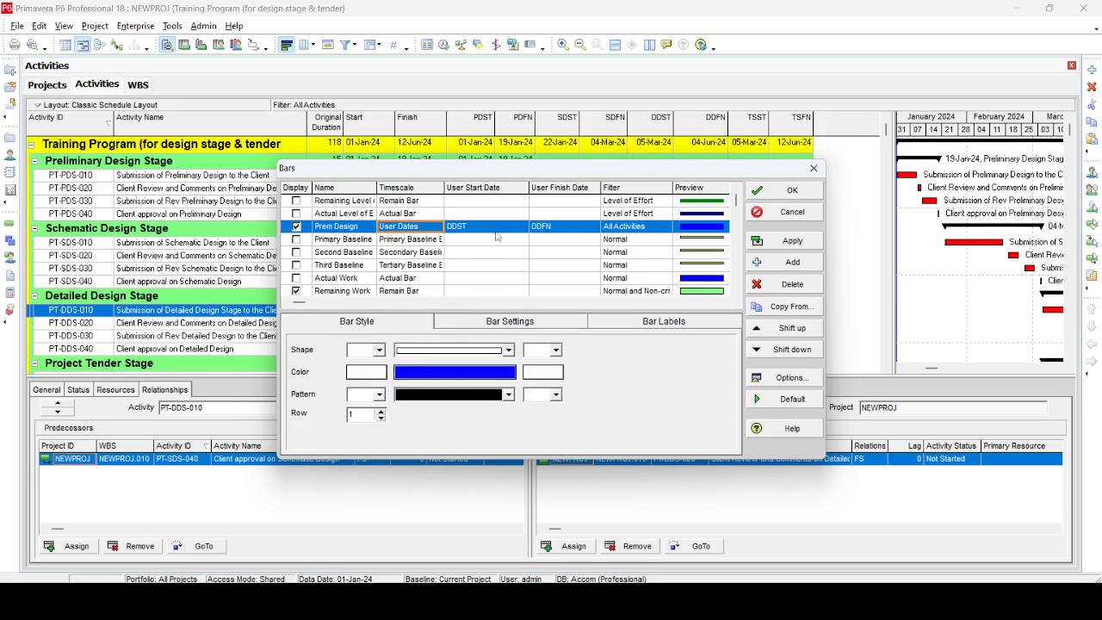
# Set the Prem Design bar's user start date to PDST and its user finish date to PDFN
pyautogui.click(497, 229)
pyautogui.click(500, 229)
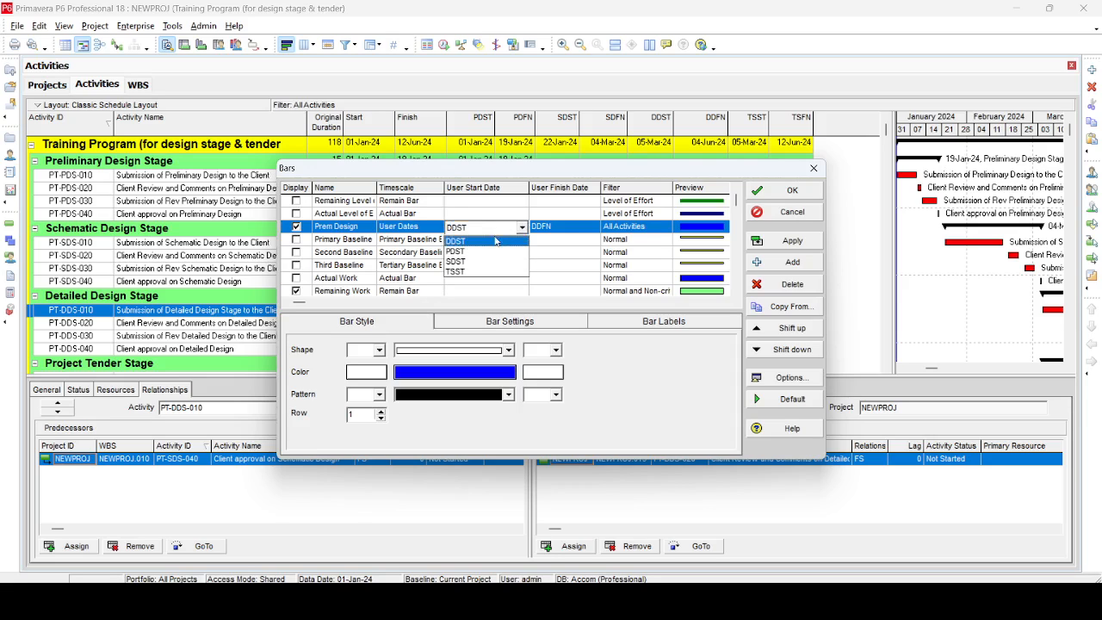
pyautogui.click(486, 251)
pyautogui.click(559, 229)
pyautogui.click(562, 228)
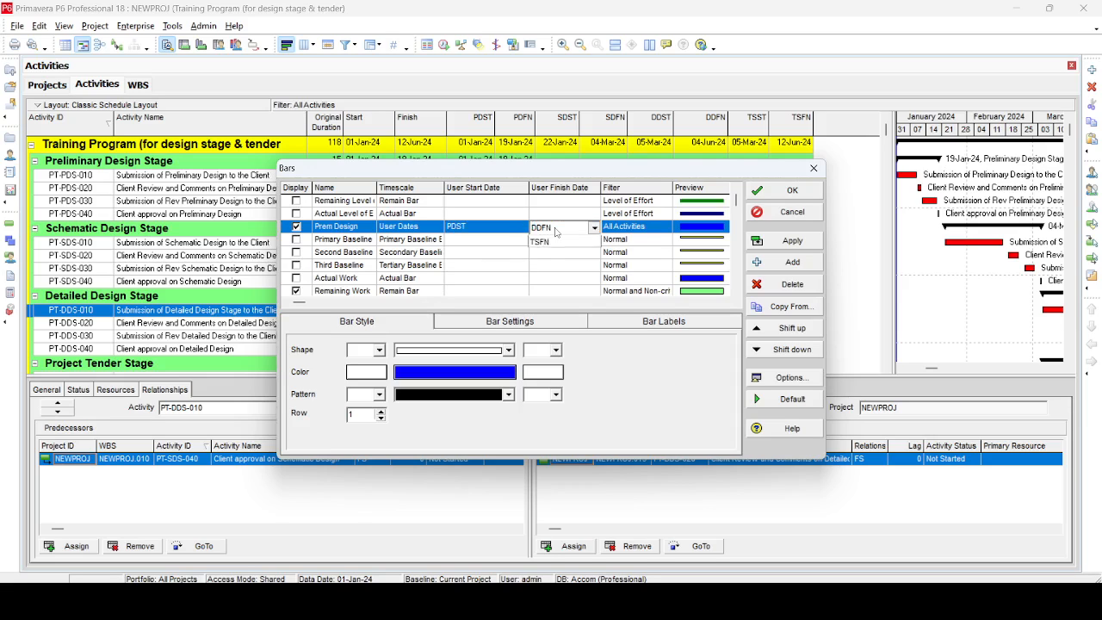
pyautogui.click(546, 252)
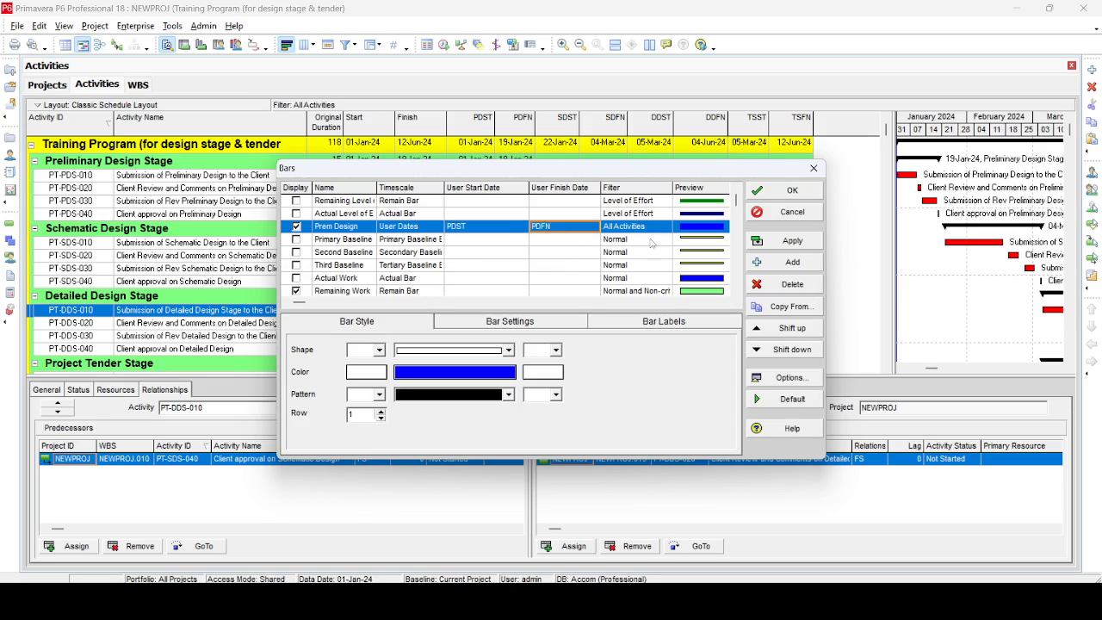
# Style the Prem Design bar in light yellow with a thin bar shape, apply it and accept the bar definitions
pyautogui.click(699, 231)
pyautogui.click(465, 372)
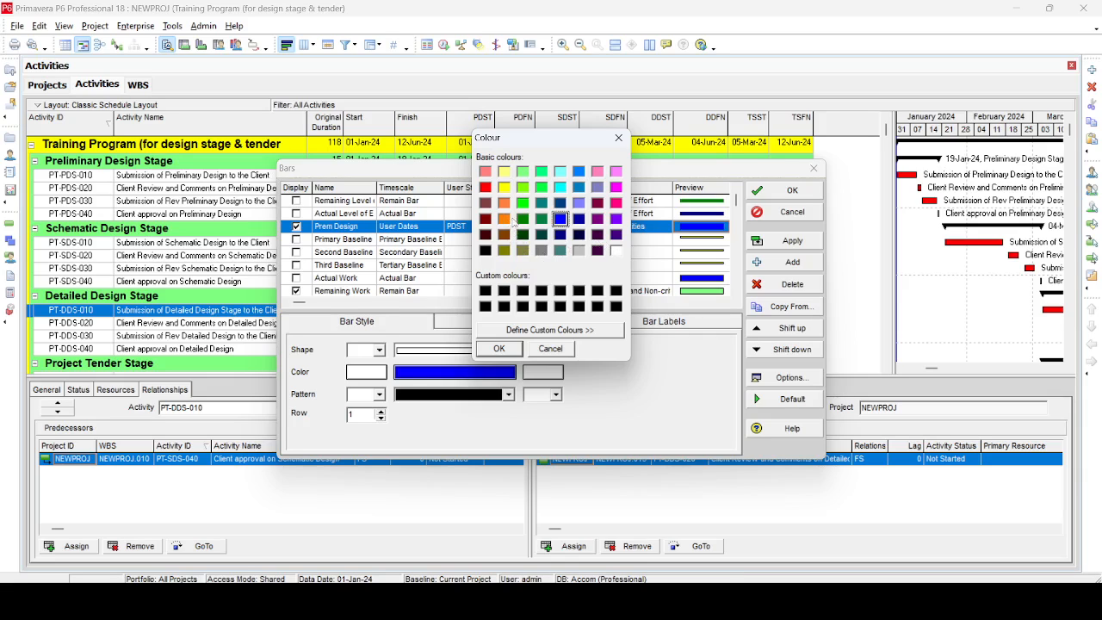
pyautogui.click(505, 172)
pyautogui.click(500, 349)
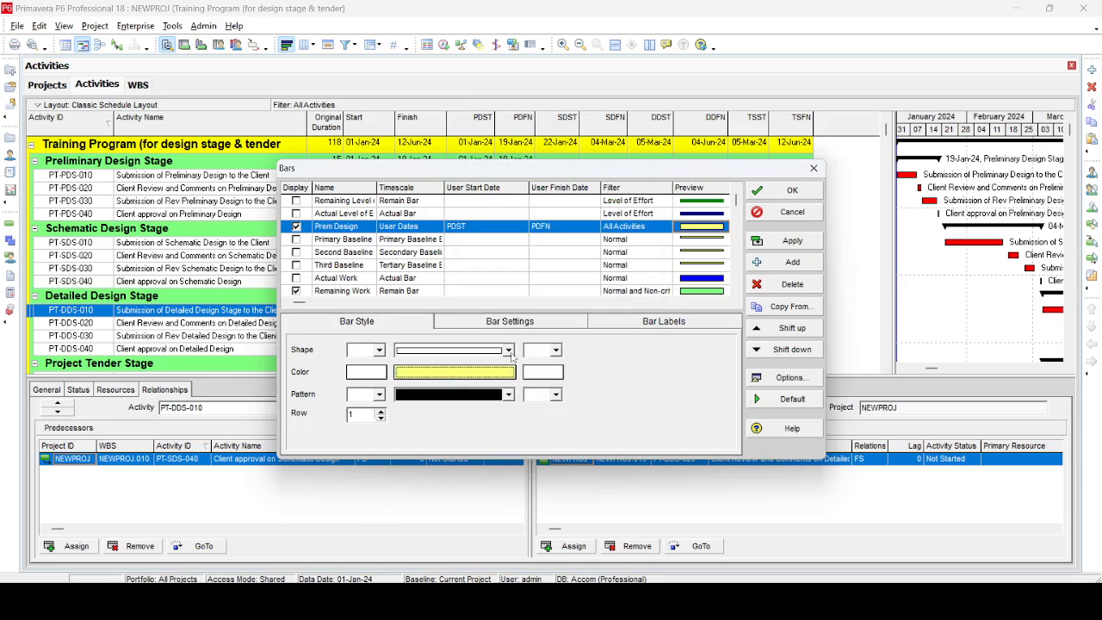
pyautogui.click(510, 351)
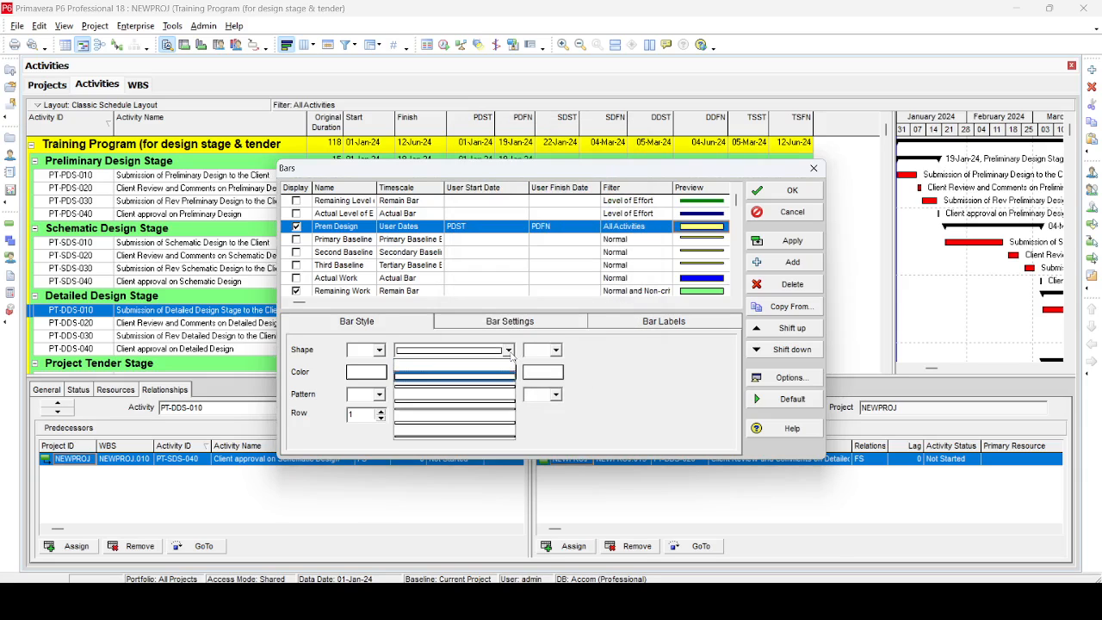
pyautogui.click(471, 411)
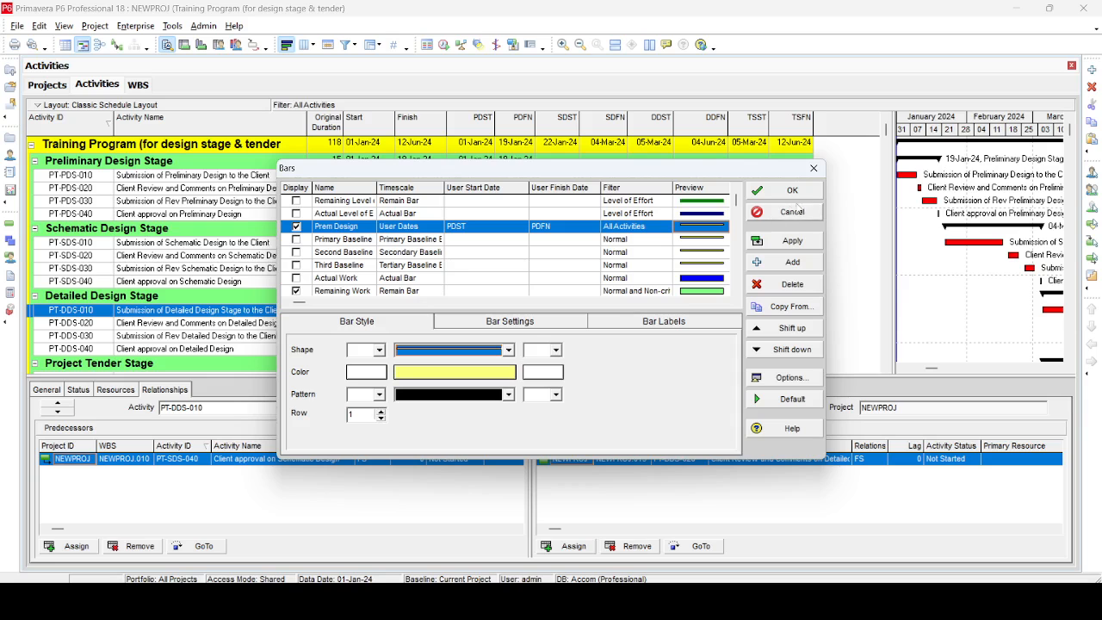
pyautogui.click(790, 240)
pyautogui.click(806, 194)
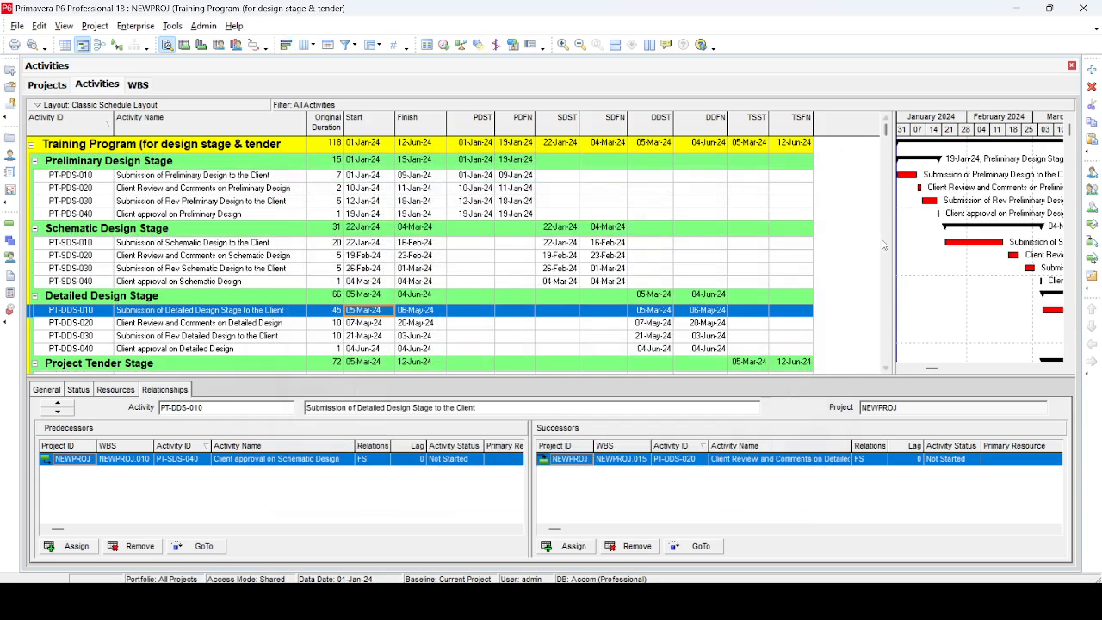
# Widen the Gantt chart area and place the Prem Design bar on row 2, applying and accepting the change
pyautogui.moveTo(892, 246); pyautogui.dragTo(775, 251)
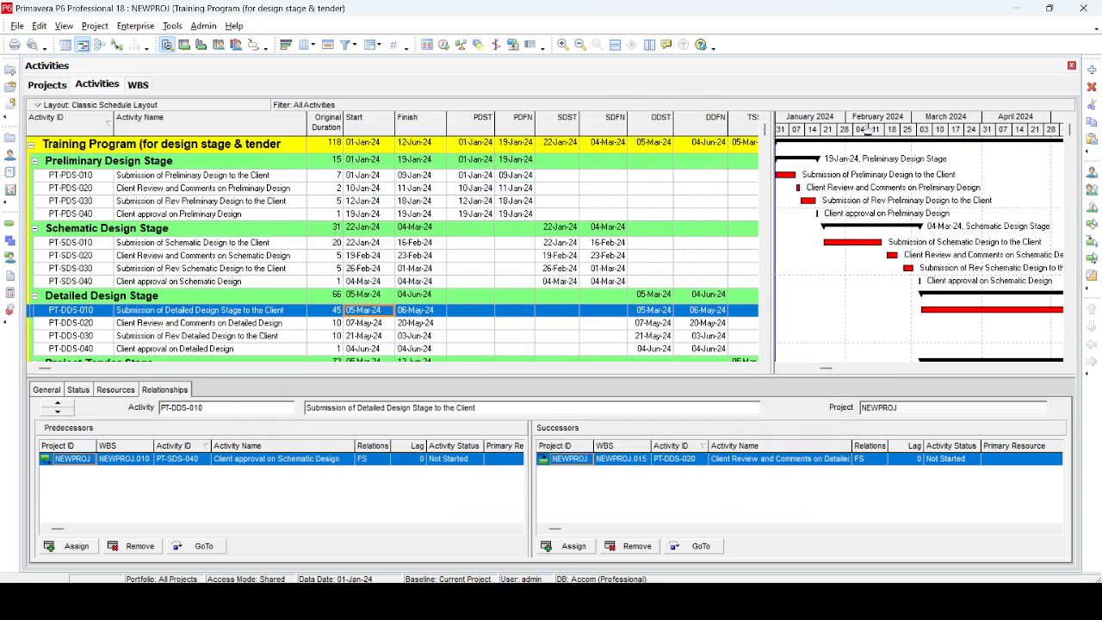
pyautogui.moveTo(869, 127); pyautogui.dragTo(923, 126)
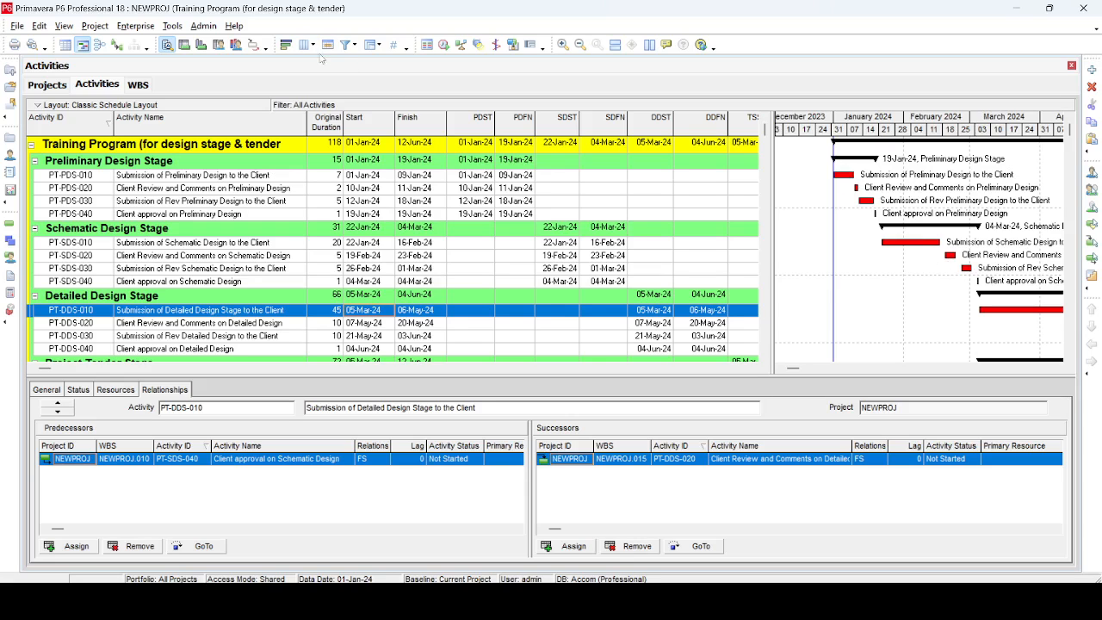
pyautogui.click(286, 46)
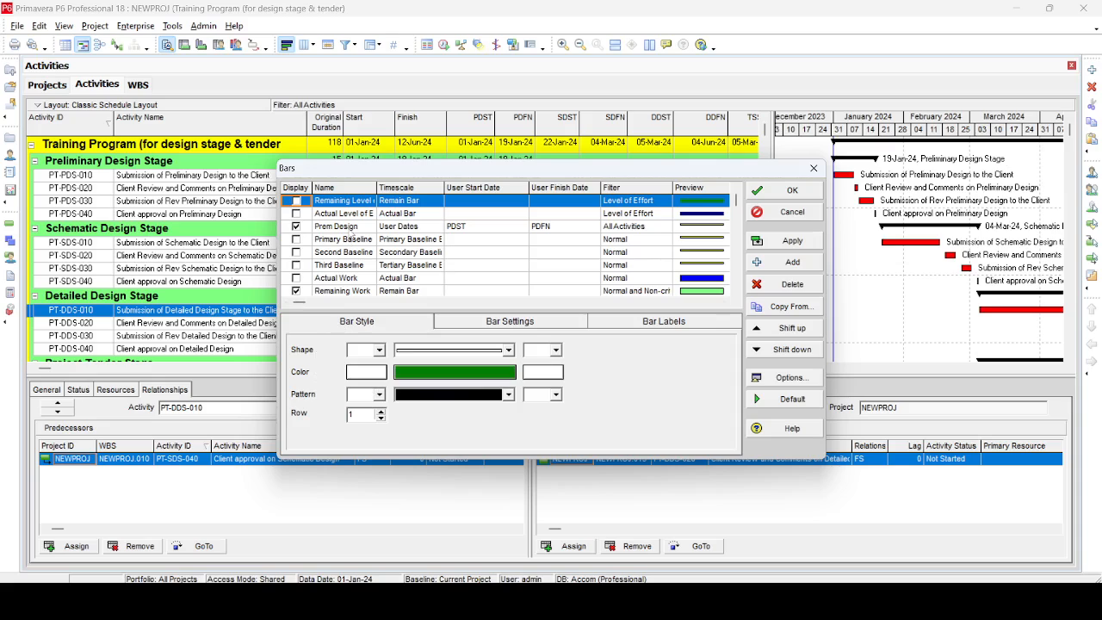
pyautogui.click(345, 227)
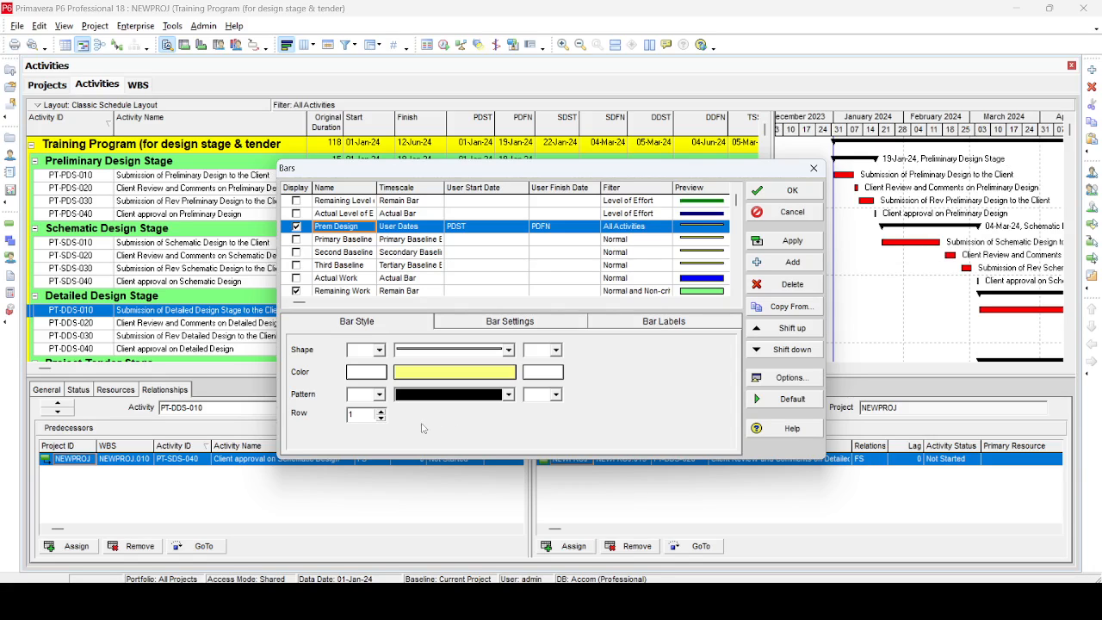
pyautogui.click(379, 413)
pyautogui.click(805, 241)
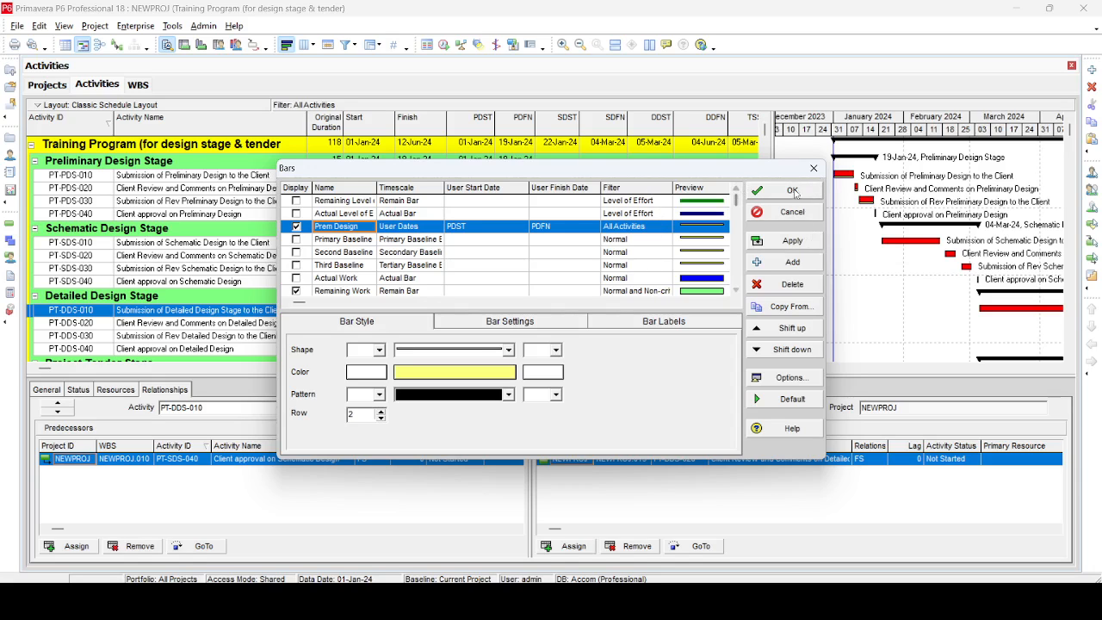
pyautogui.click(792, 191)
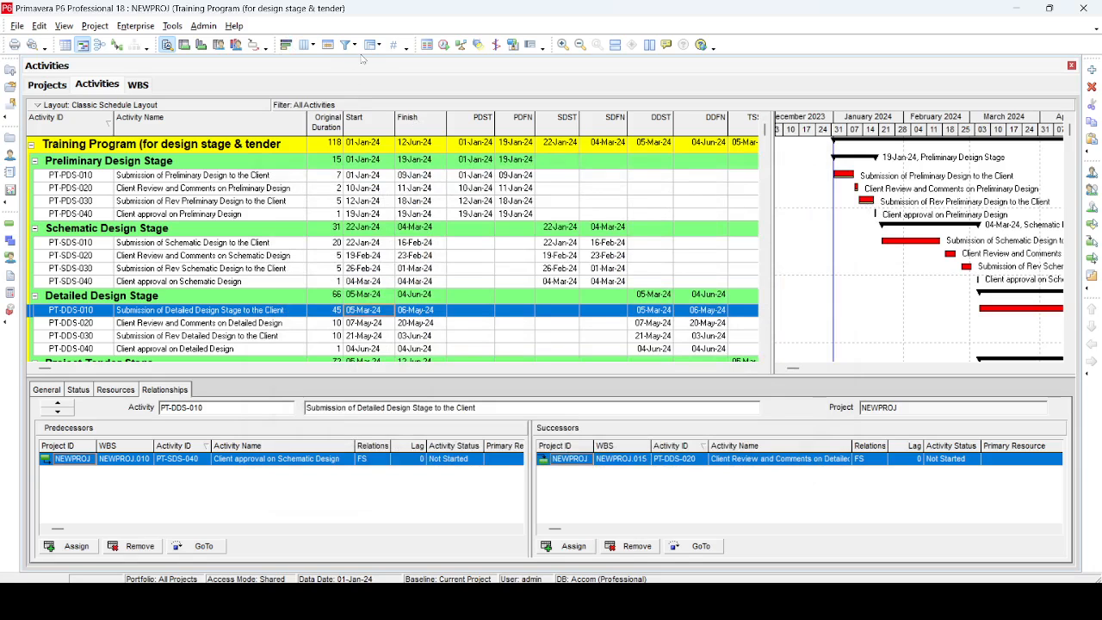
# Turn off the display of the Critical Remaining bar in the bar definitions and apply the change
pyautogui.click(286, 45)
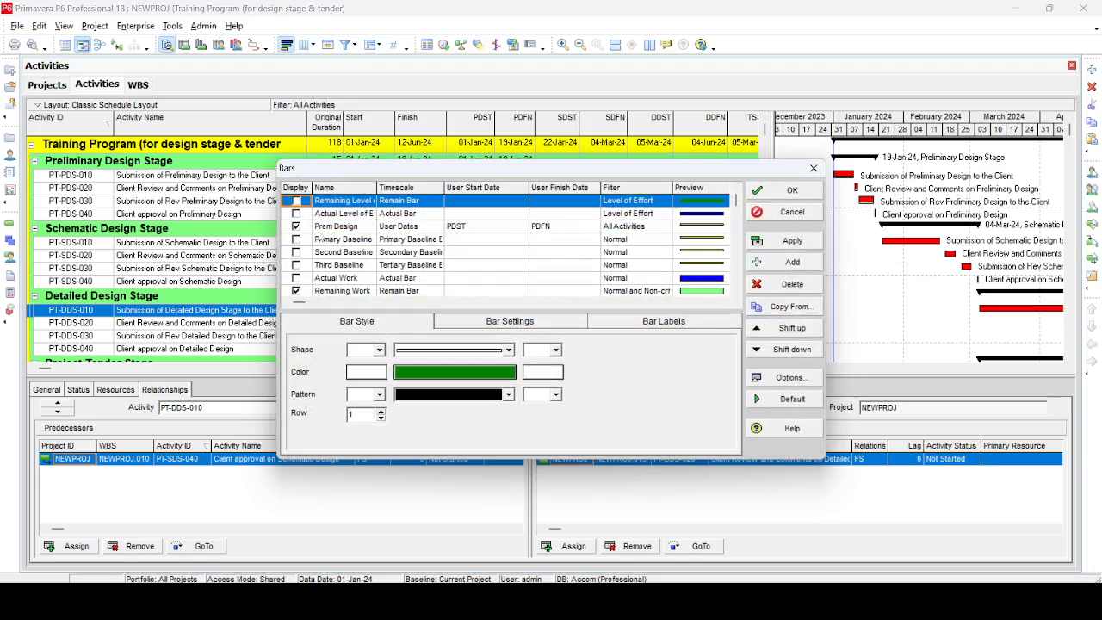
pyautogui.click(335, 278)
pyautogui.scroll(-2, 335, 284)
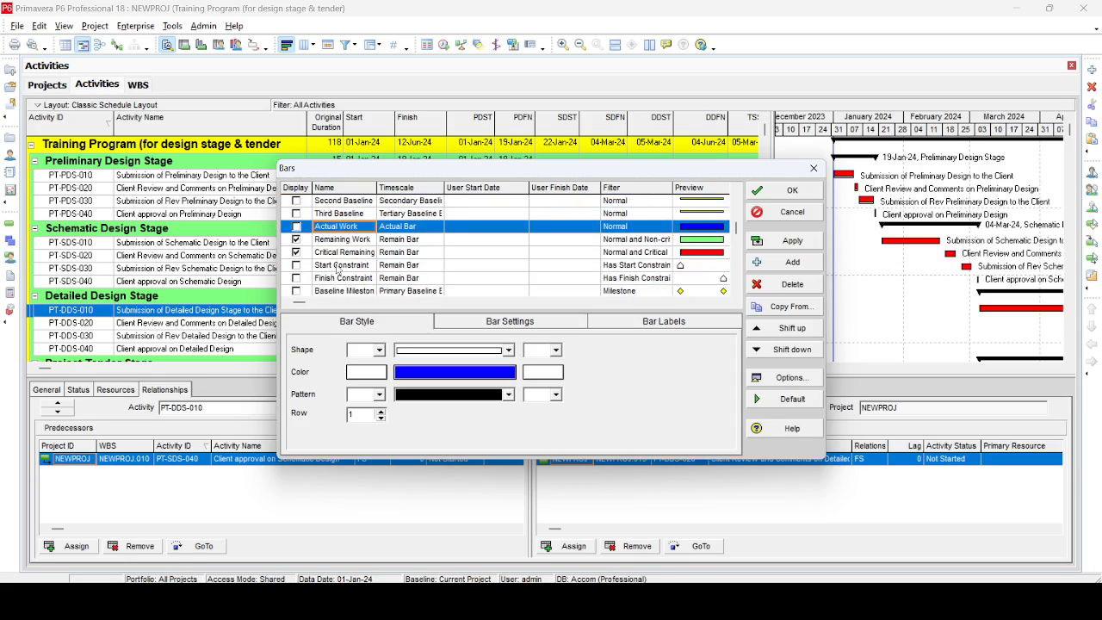
pyautogui.click(310, 256)
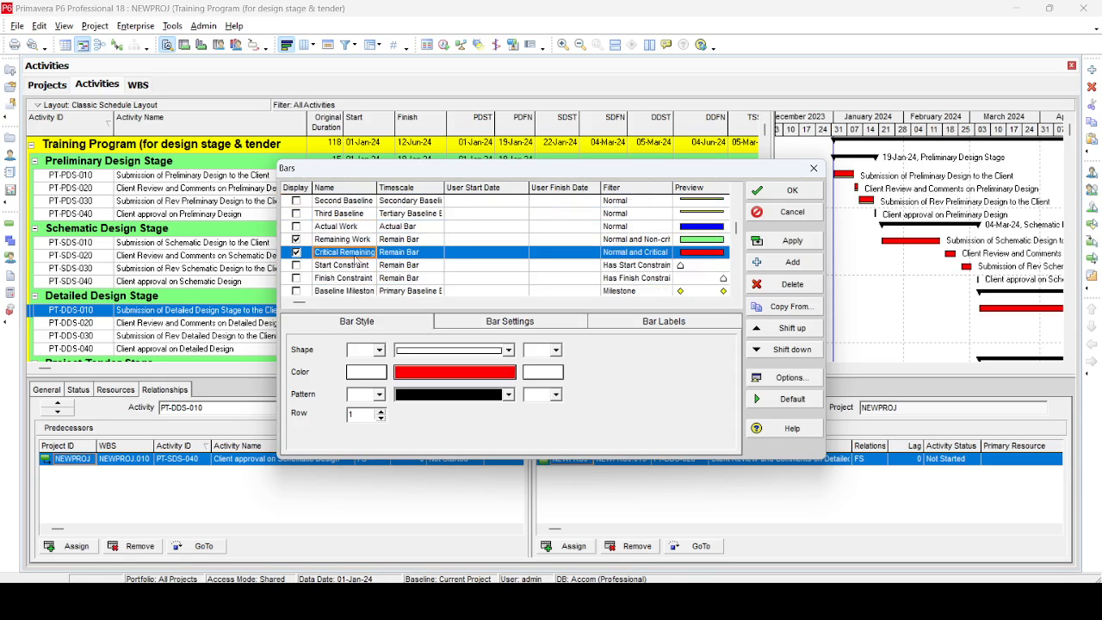
pyautogui.click(299, 257)
pyautogui.click(784, 241)
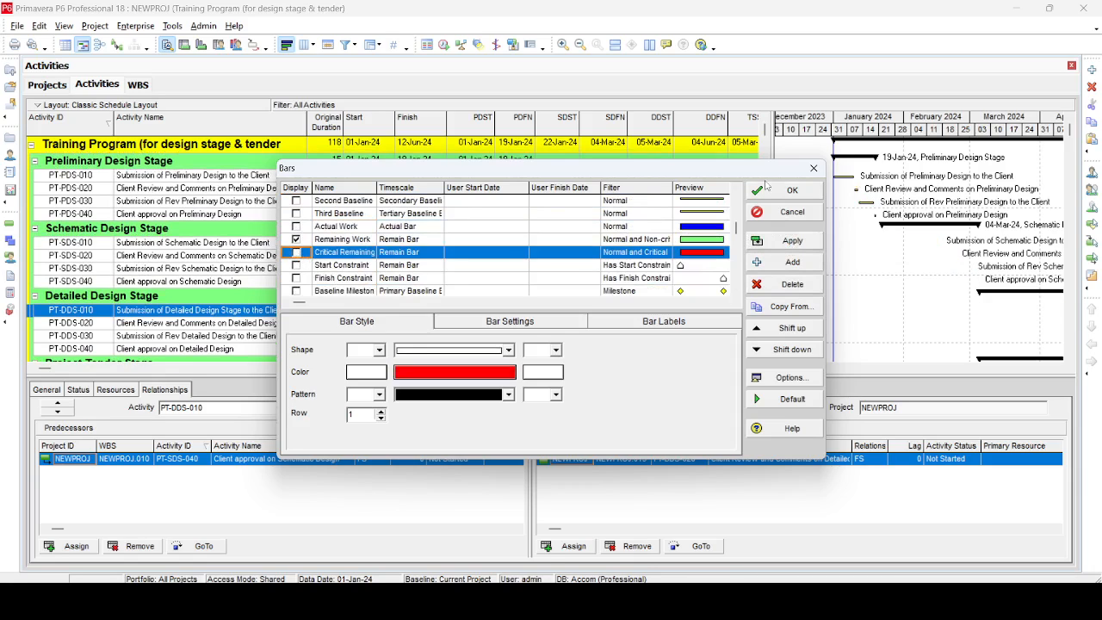
# Give the Prem Design bar a thicker bar shape and apply it, keeping the Gantt chart uncovered by the dialog
pyautogui.moveTo(762, 170); pyautogui.dragTo(649, 221)
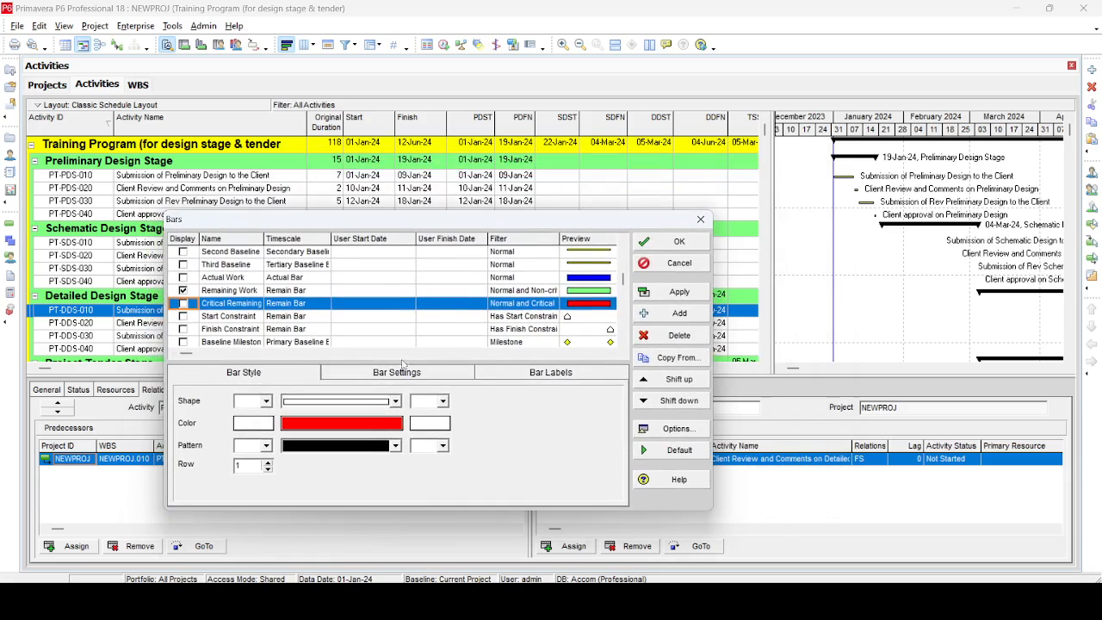
pyautogui.scroll(2, 277, 334)
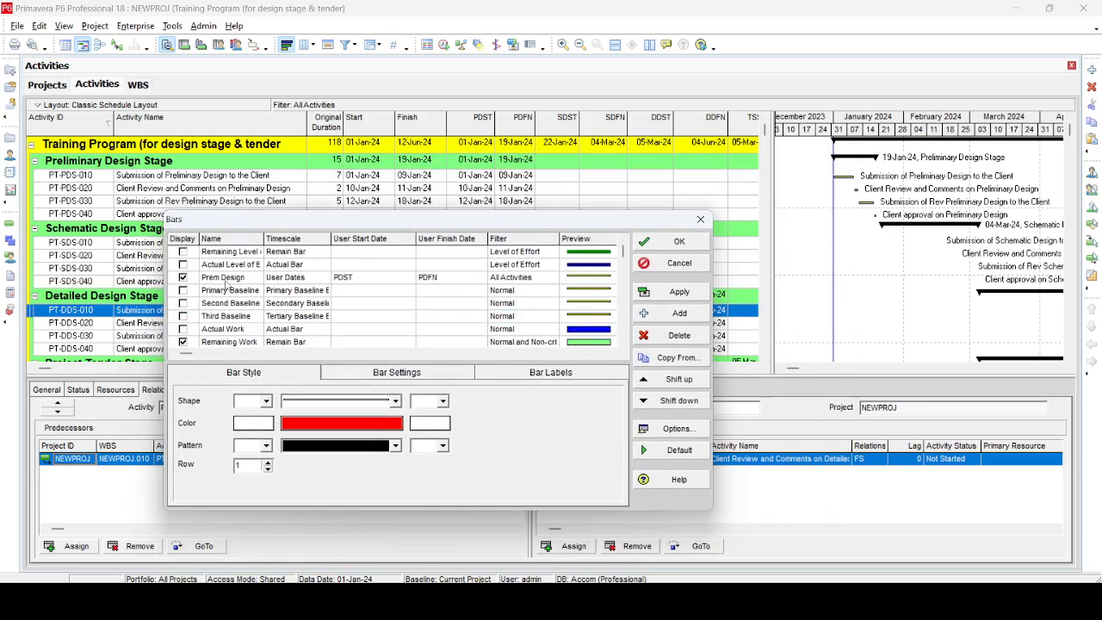
pyautogui.click(226, 282)
pyautogui.click(396, 401)
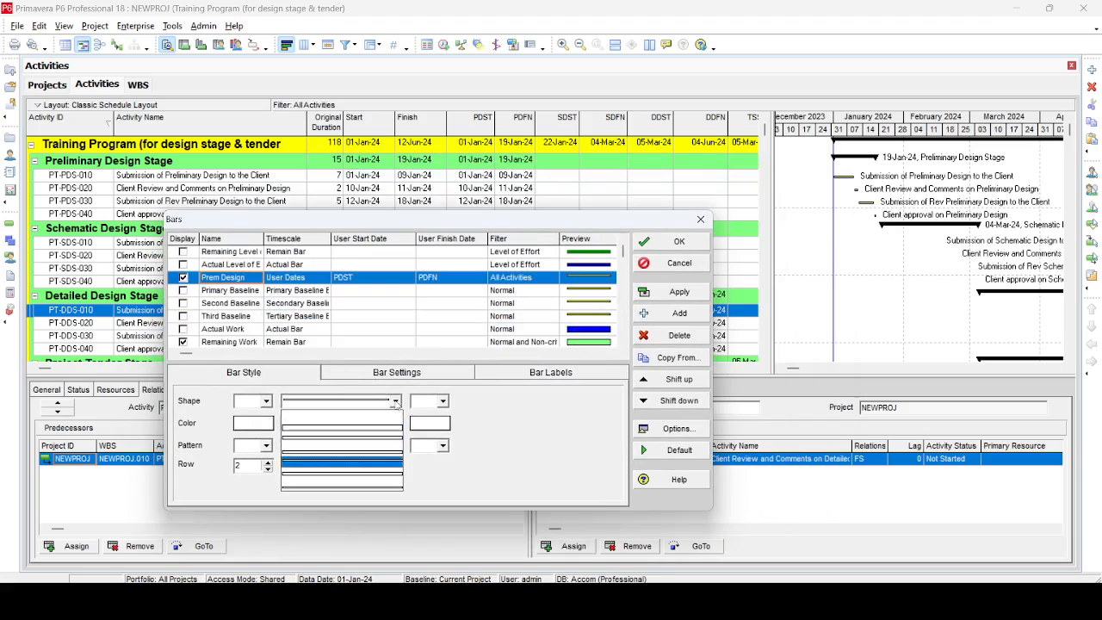
pyautogui.click(361, 430)
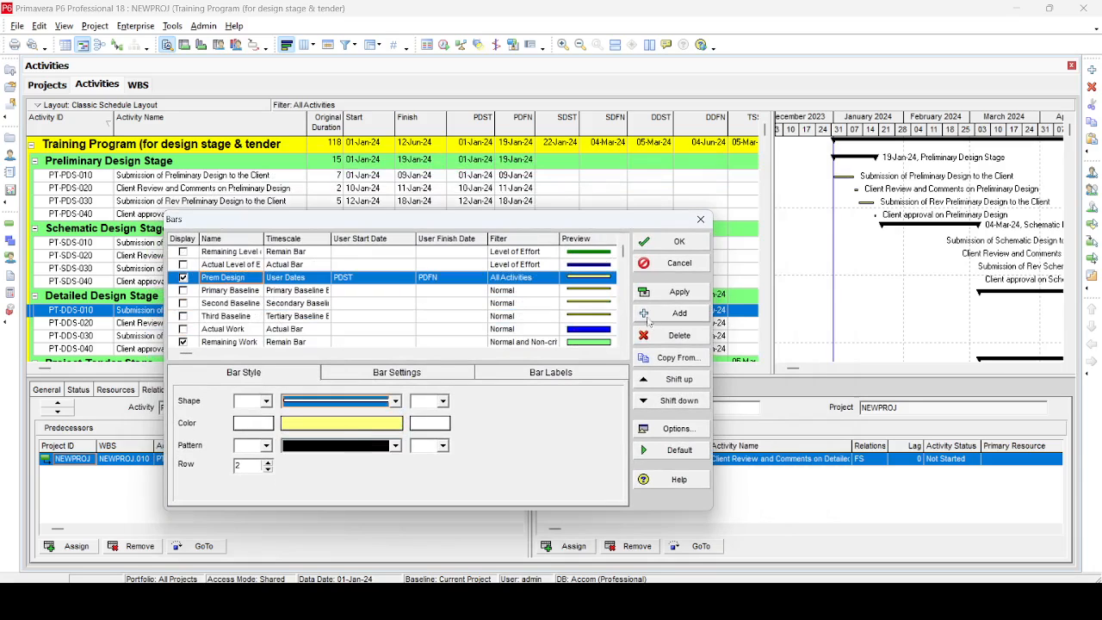
pyautogui.click(676, 293)
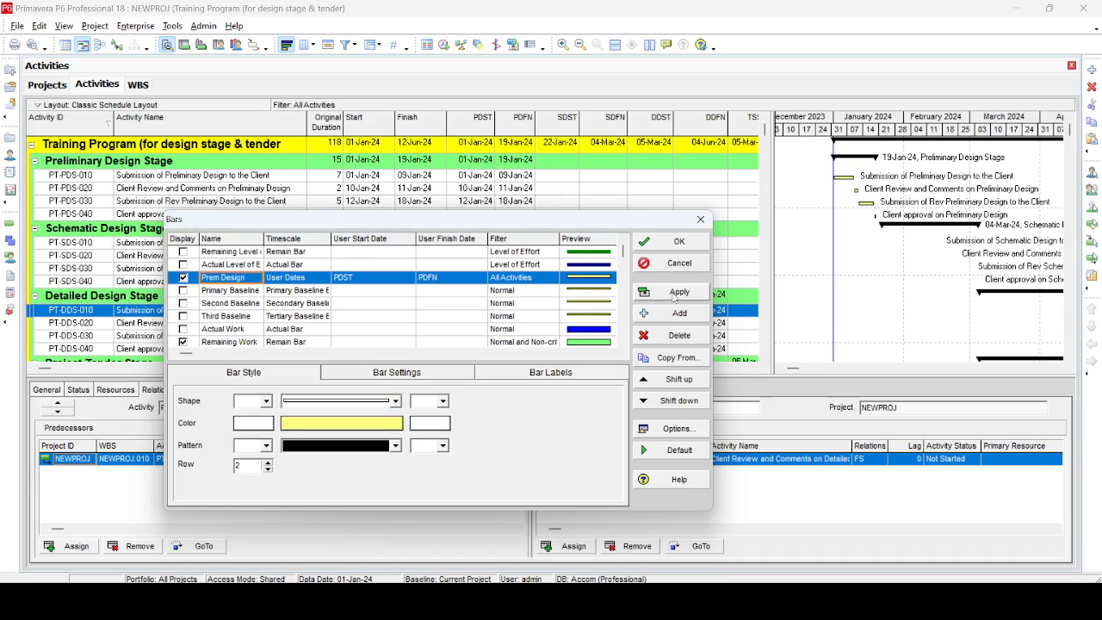
# Turn the display of the Critical Remaining bar back on and accept the bar definitions
pyautogui.scroll(-1, 355, 323)
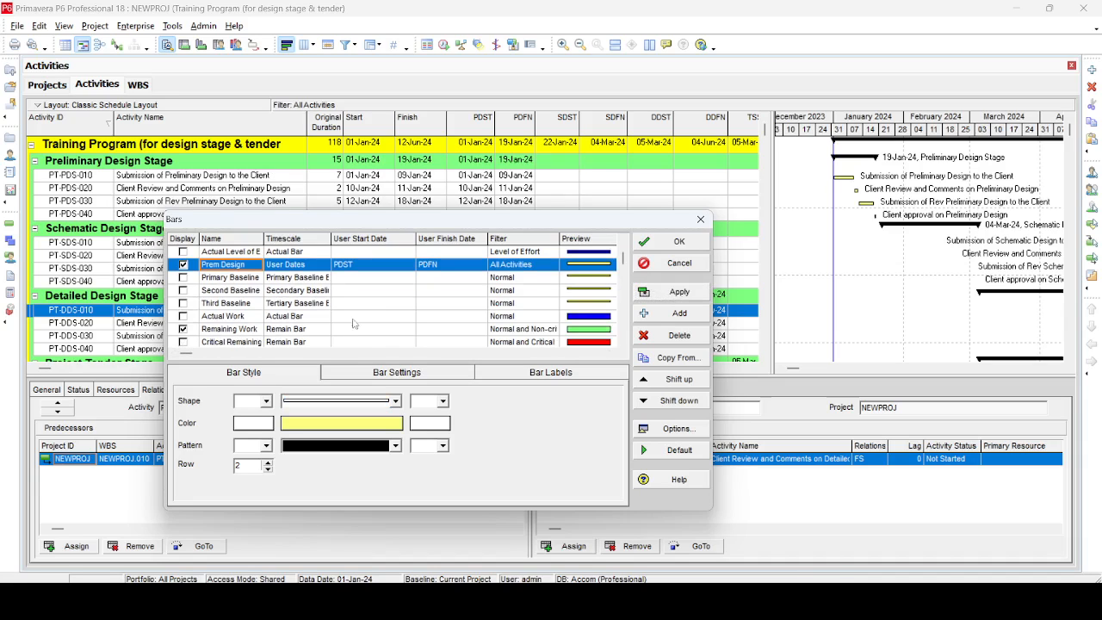
pyautogui.click(182, 343)
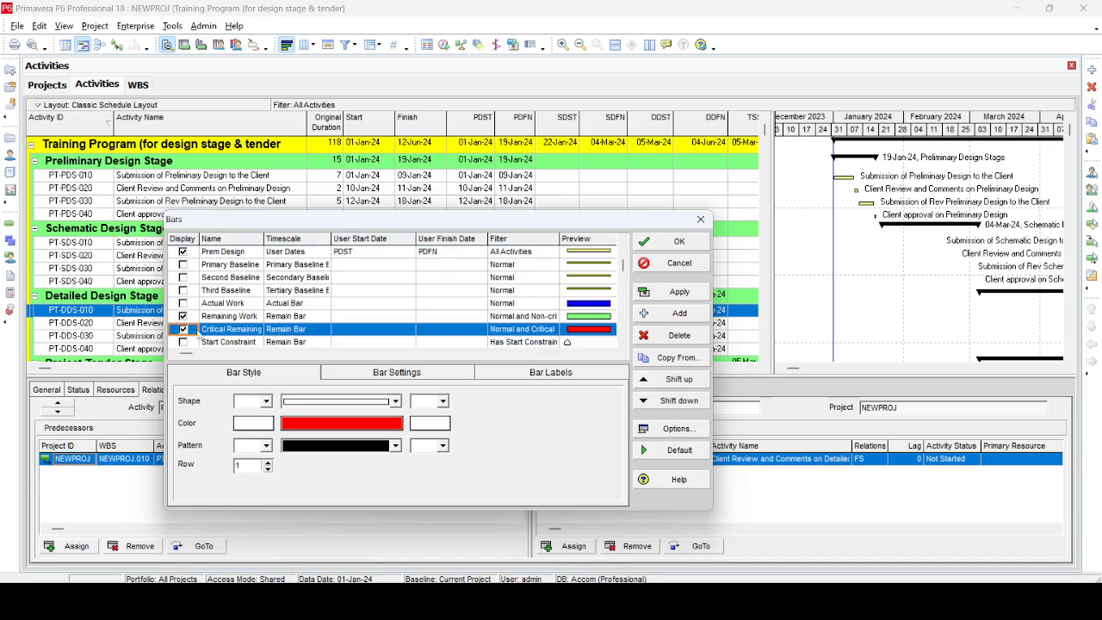
pyautogui.click(679, 242)
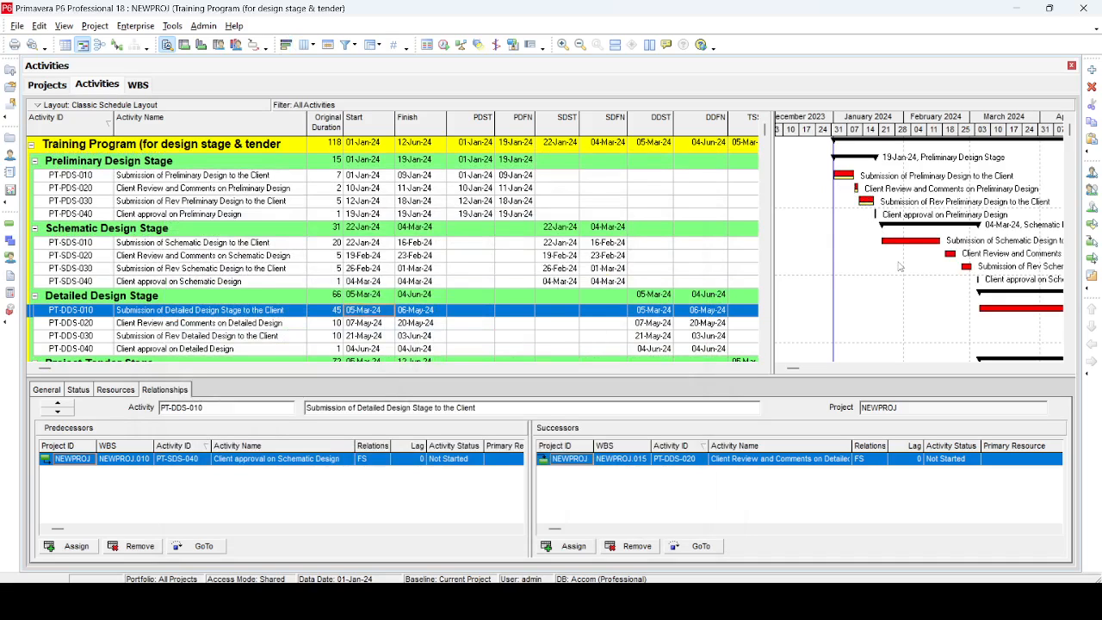
# Add a new bar named Schme Design to the bar definitions and set its timescale to User Dates
pyautogui.scroll(-1, 694, 320)
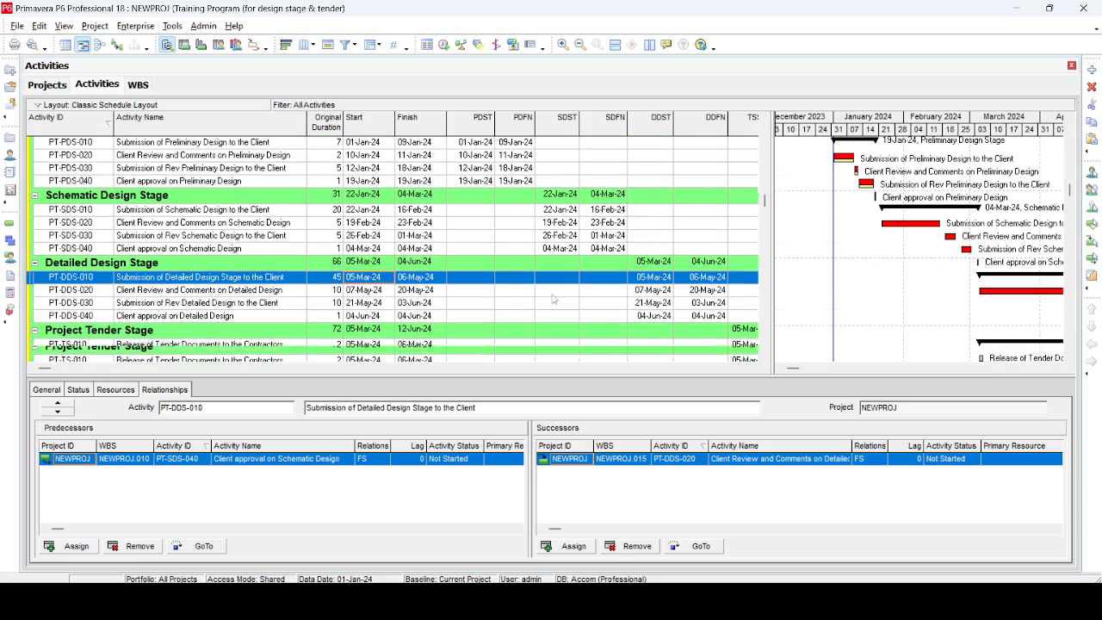
pyautogui.click(473, 214)
pyautogui.click(287, 45)
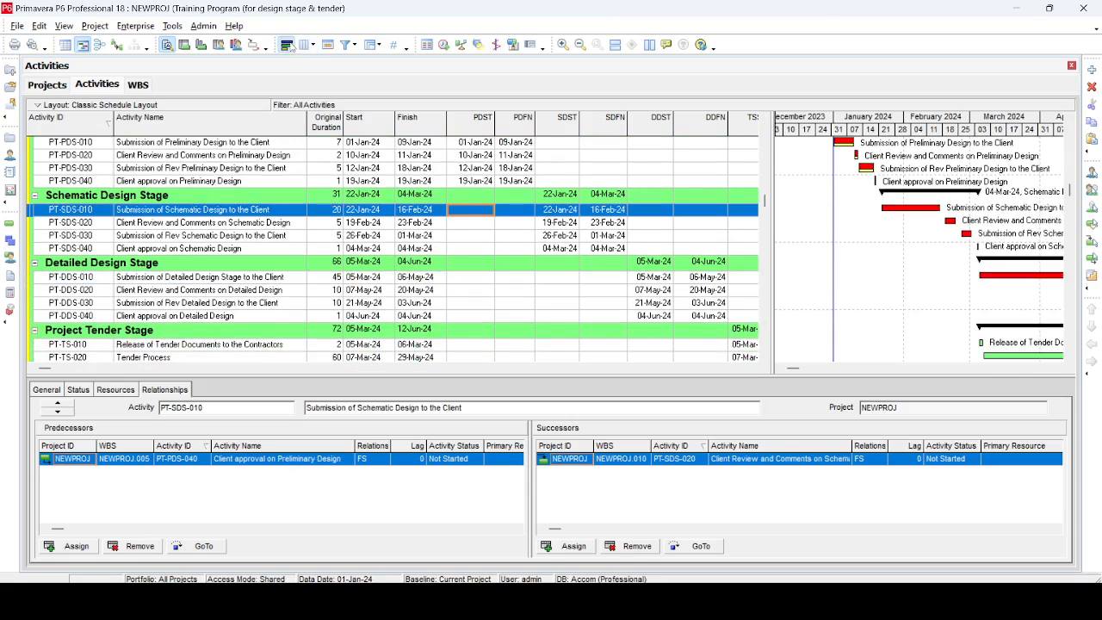
pyautogui.click(787, 262)
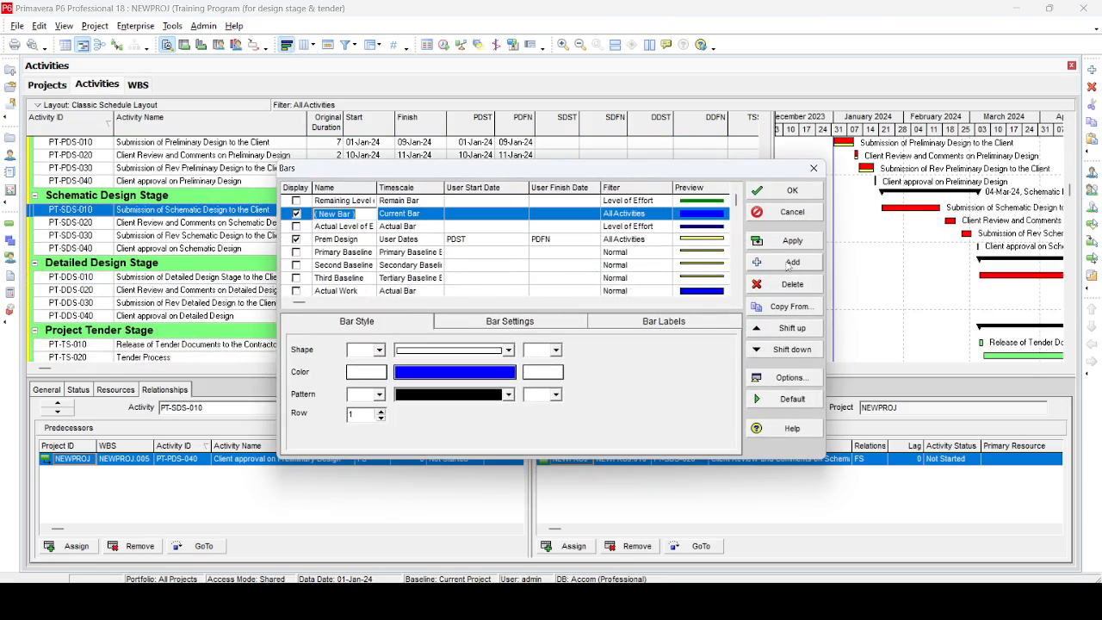
pyautogui.write('Schme Design')
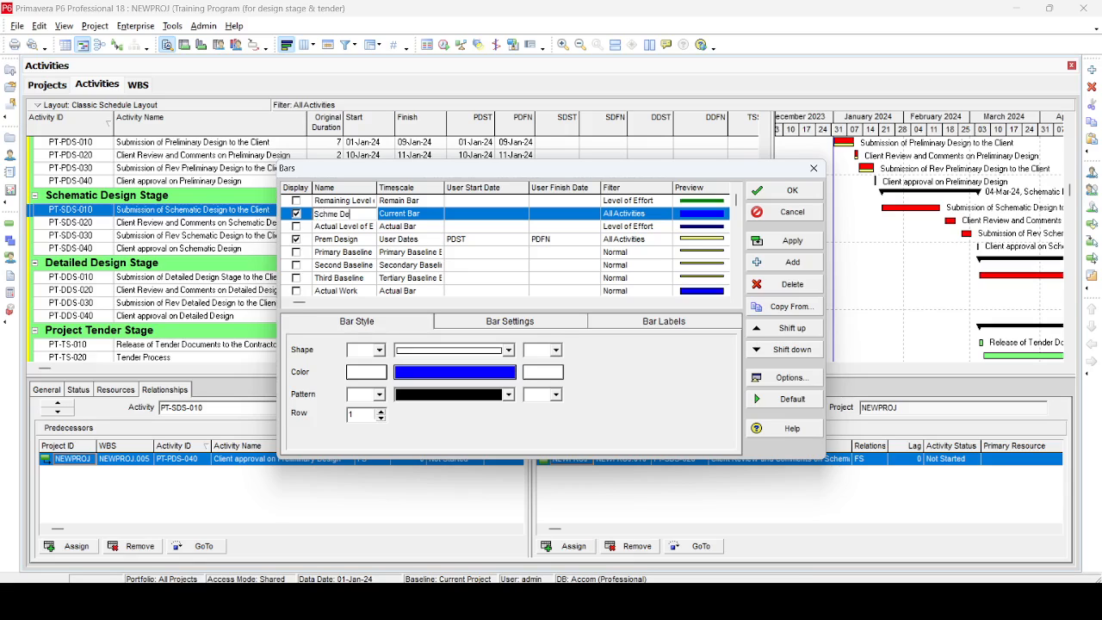
pyautogui.click(430, 214)
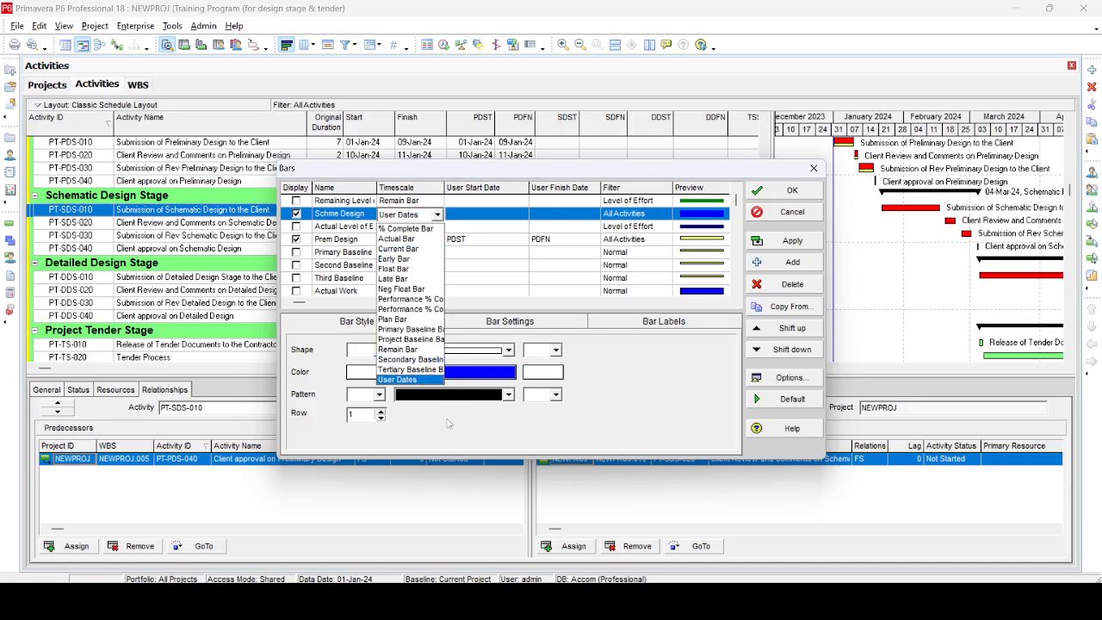
pyautogui.click(428, 380)
# Set the Schme Design bar's user start date to SDST and its user finish date to SDFN
pyautogui.click(486, 215)
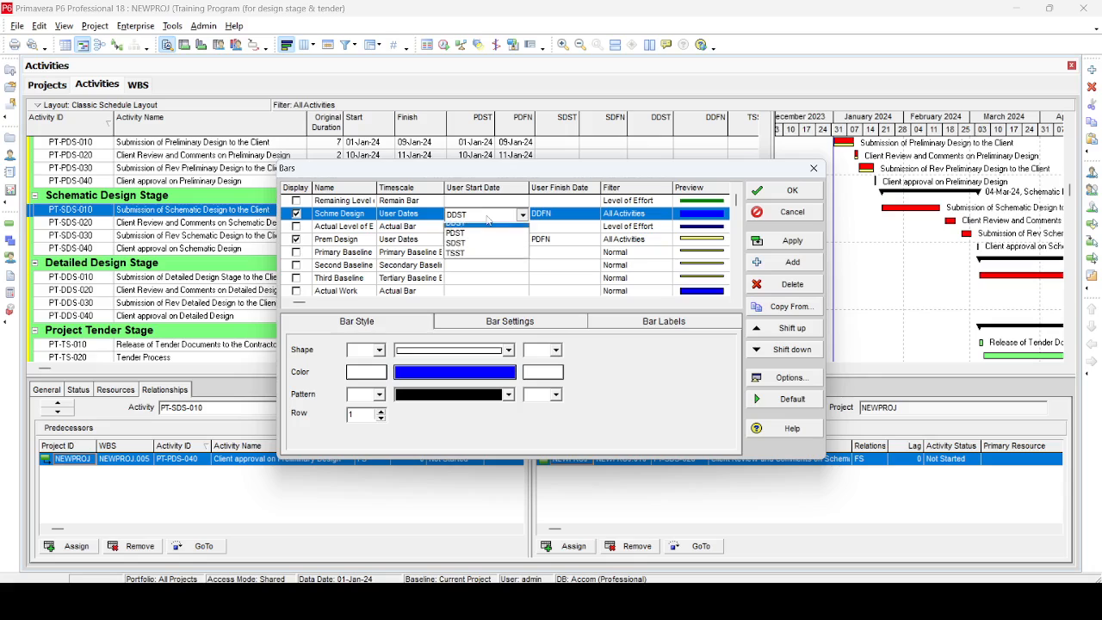
pyautogui.click(490, 246)
pyautogui.click(561, 213)
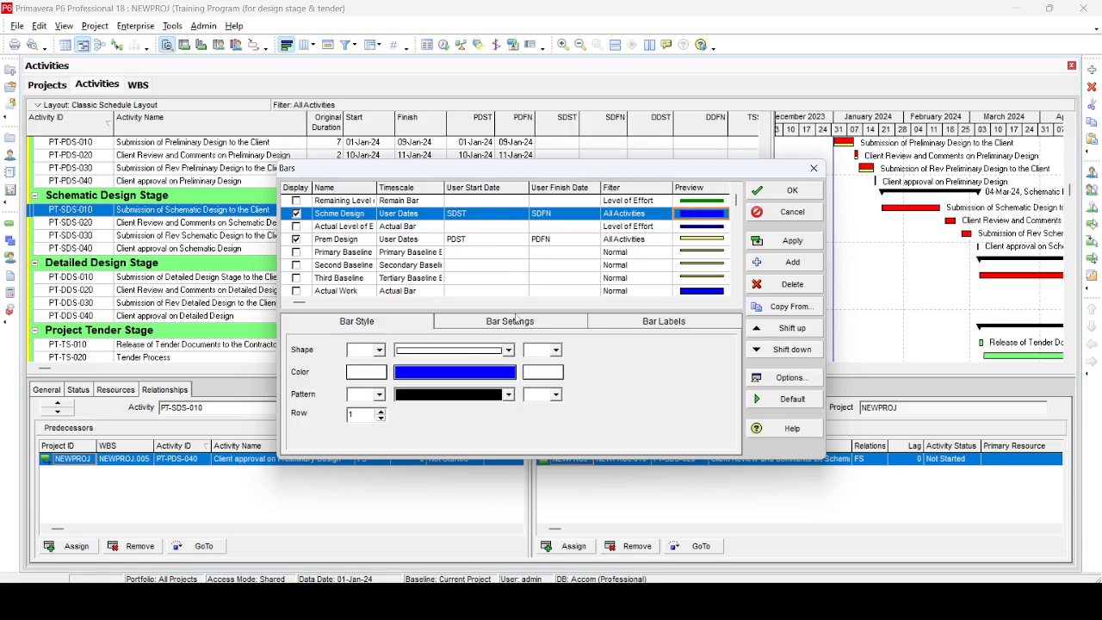
# Colour the Schme Design bar light red and place it on row 2, applying and accepting the bar definitions
pyautogui.click(469, 373)
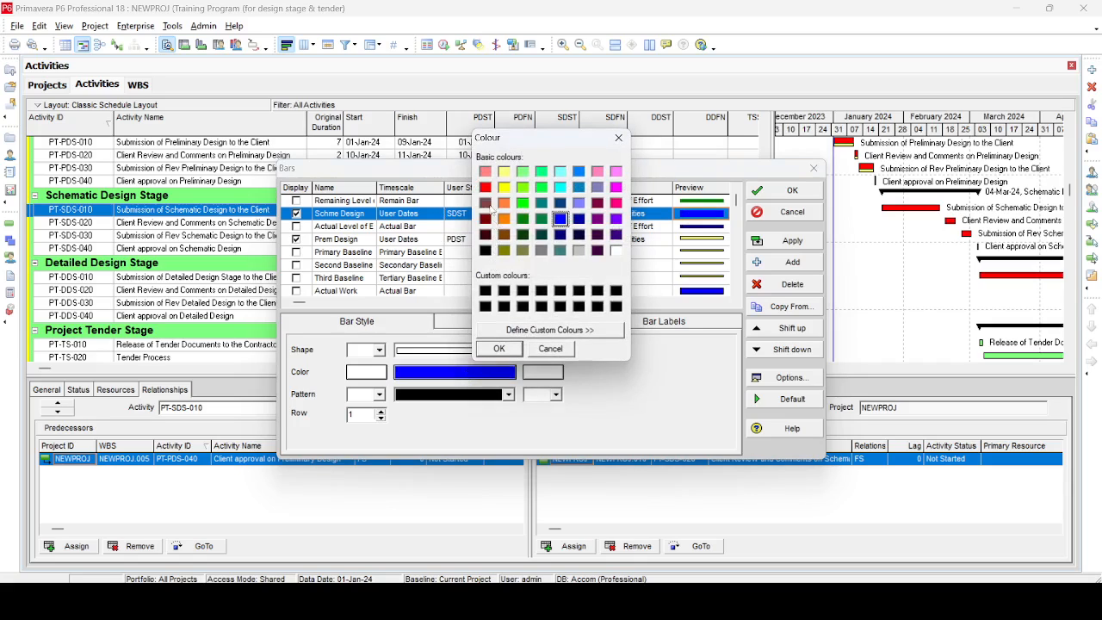
pyautogui.click(485, 171)
pyautogui.click(500, 348)
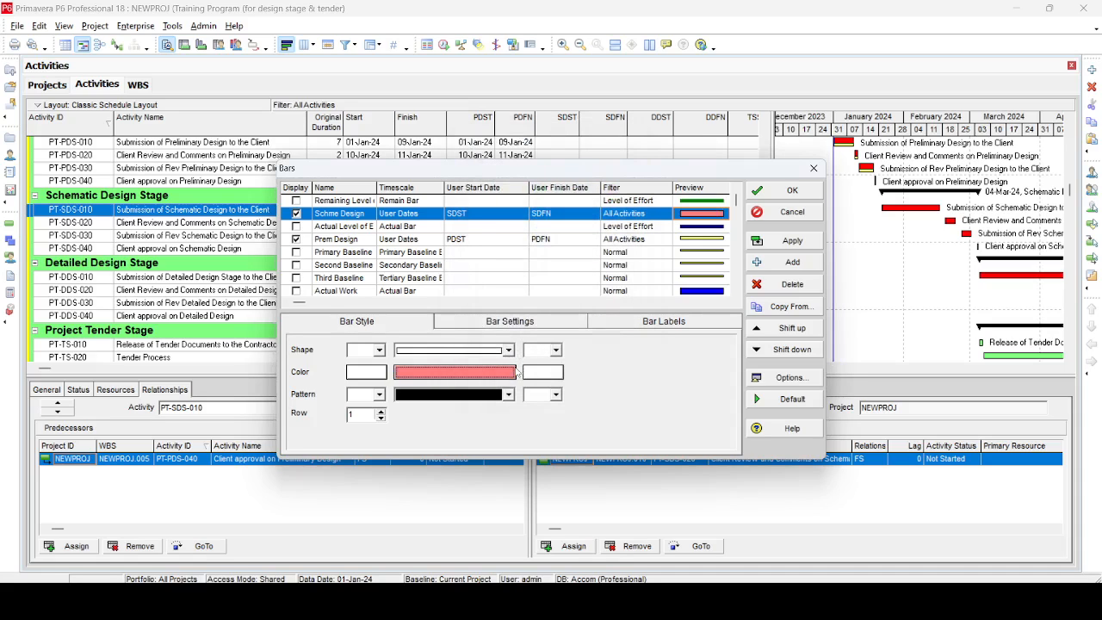
pyautogui.click(380, 411)
pyautogui.click(790, 244)
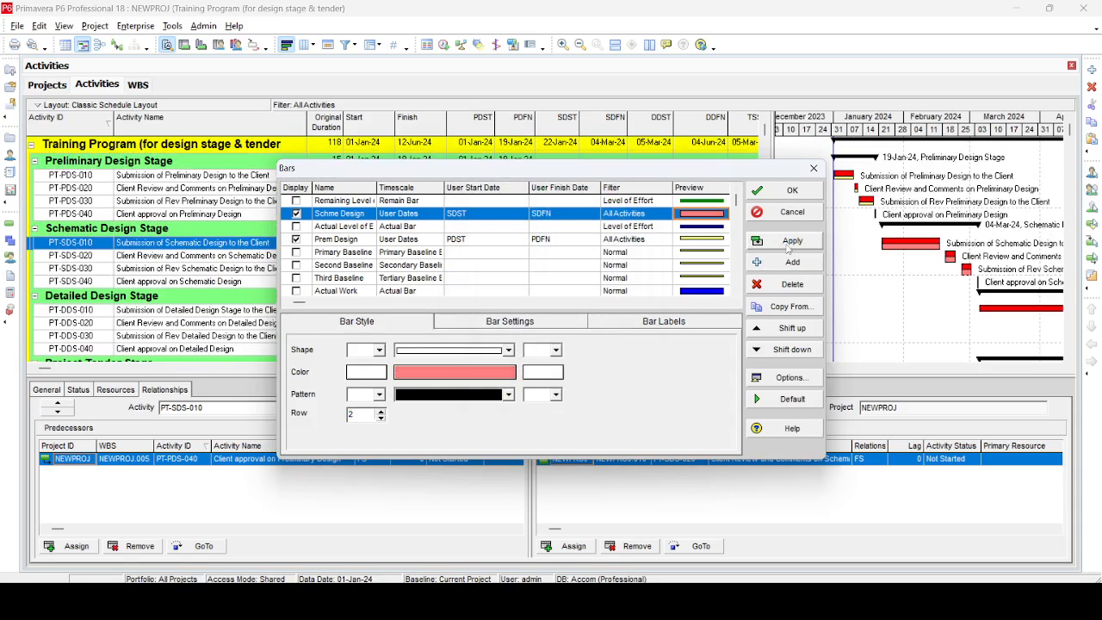
pyautogui.click(789, 190)
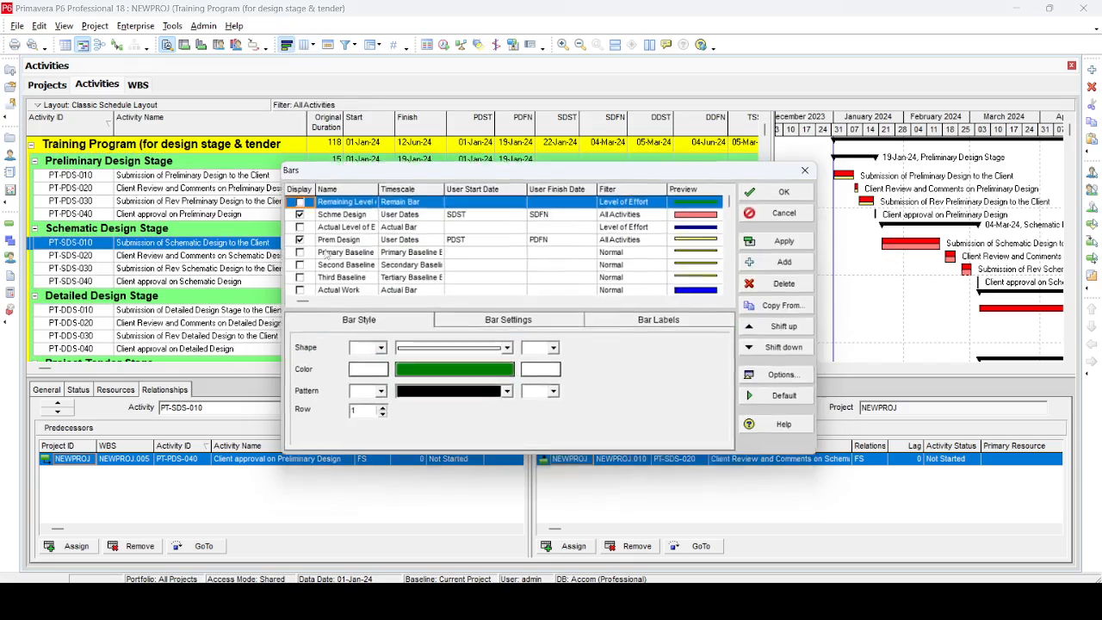
# Turn off the display of the Critical Remaining bar in the bar definitions and apply the change
pyautogui.click(286, 44)
pyautogui.scroll(-2, 345, 305)
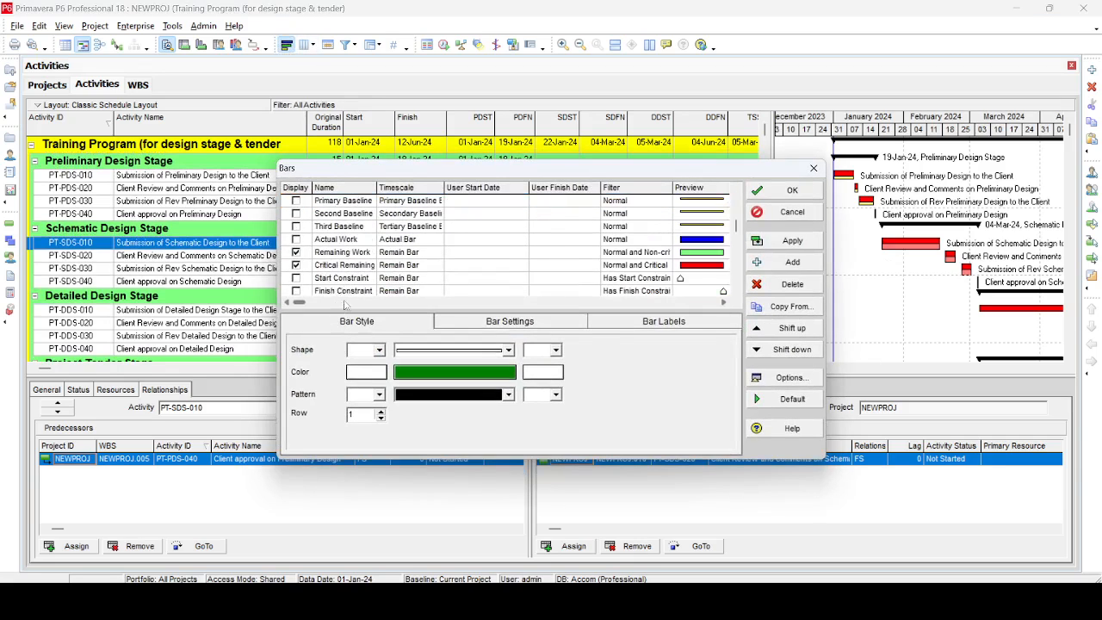
pyautogui.click(299, 269)
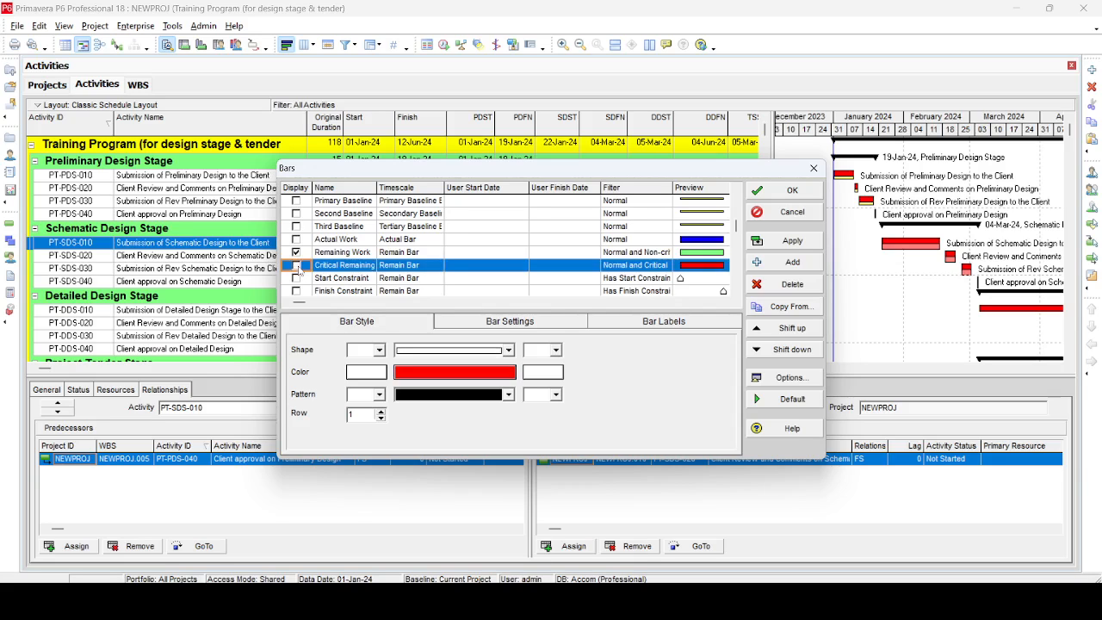
pyautogui.click(790, 243)
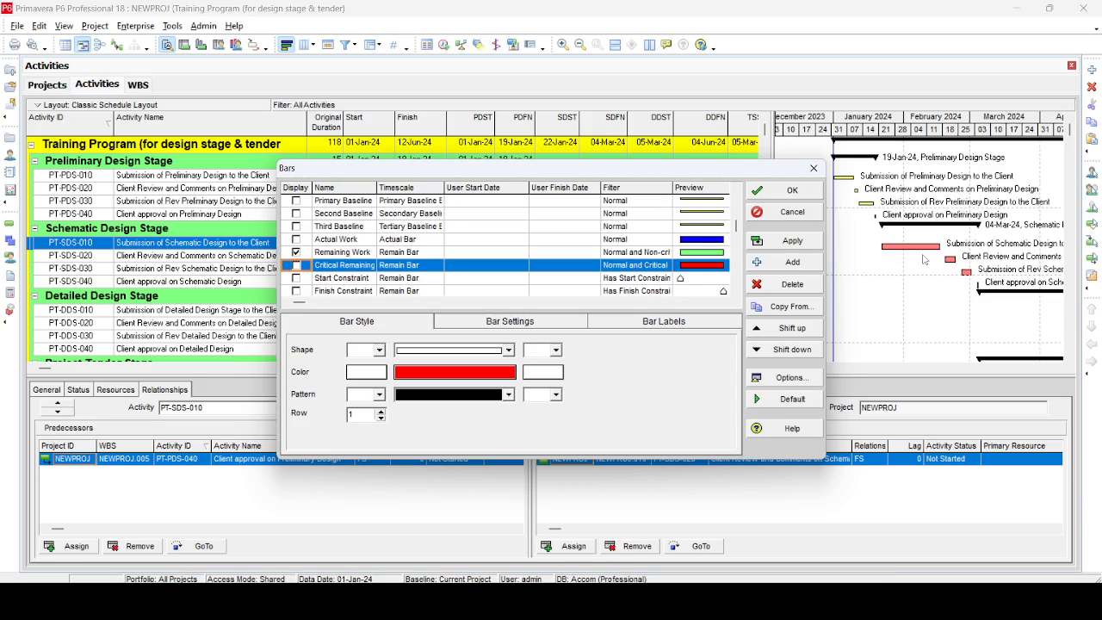
pyautogui.click(781, 262)
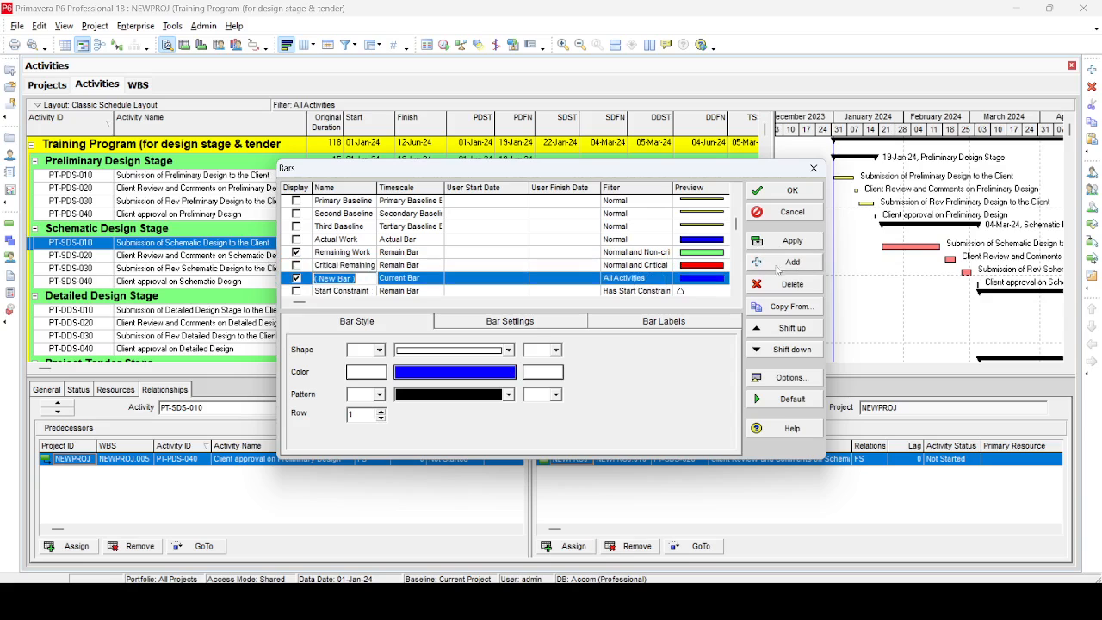
pyautogui.click(389, 278)
pyautogui.press('Escape')
pyautogui.press('Escape')
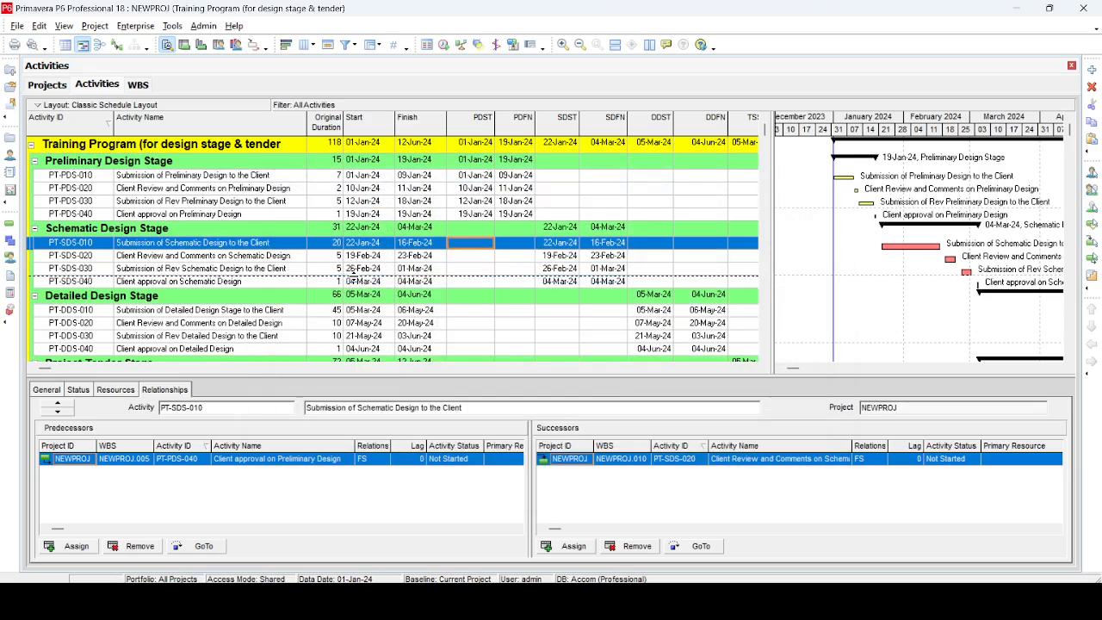
# Add a new bar named Detaild Desing below the first bar definition, with the User Dates timescale from DDST to DDFN
pyautogui.click(287, 45)
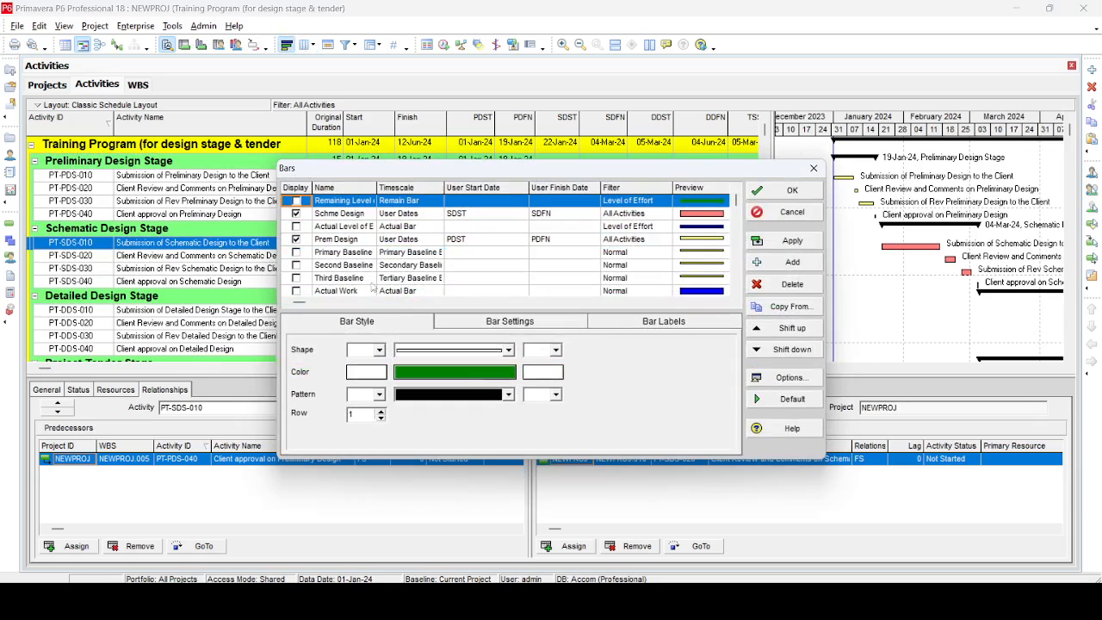
pyautogui.scroll(-4, 351, 244)
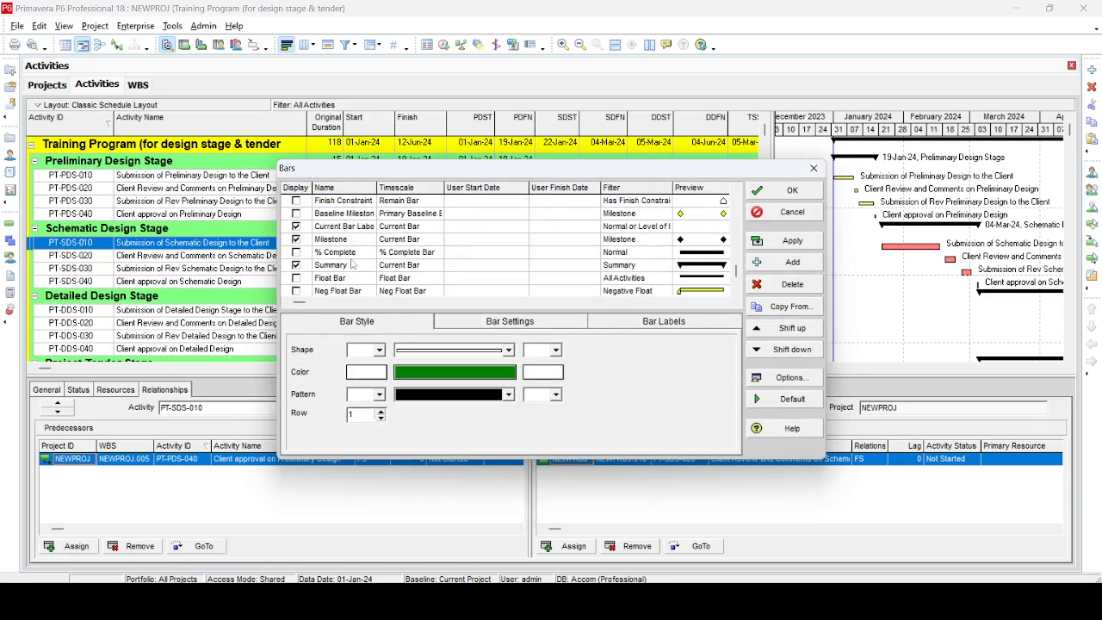
pyautogui.scroll(4, 351, 265)
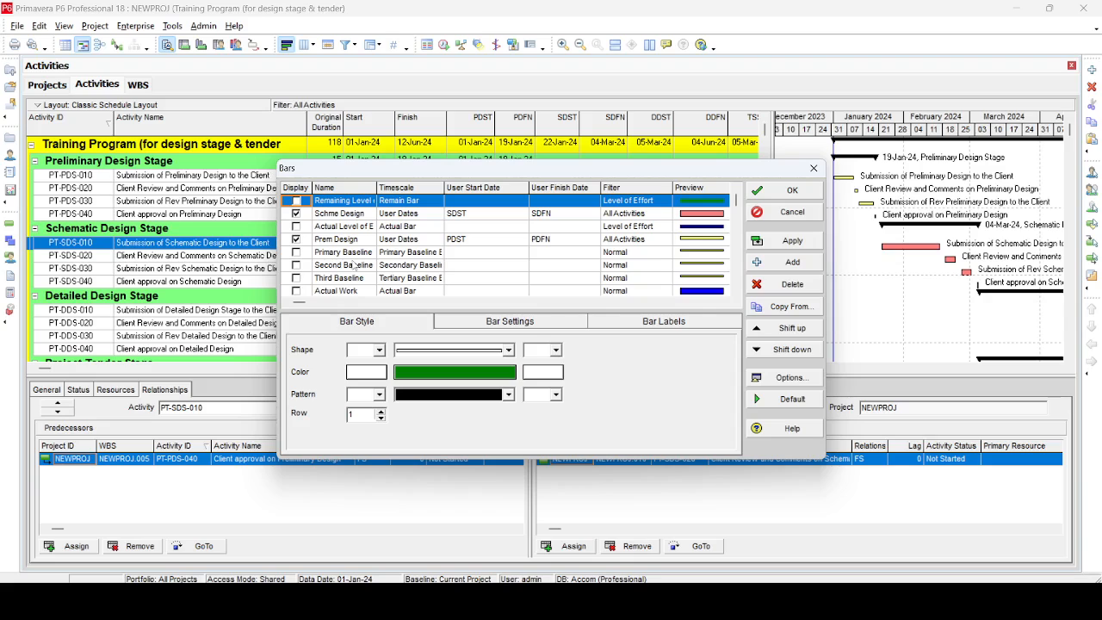
pyautogui.click(795, 267)
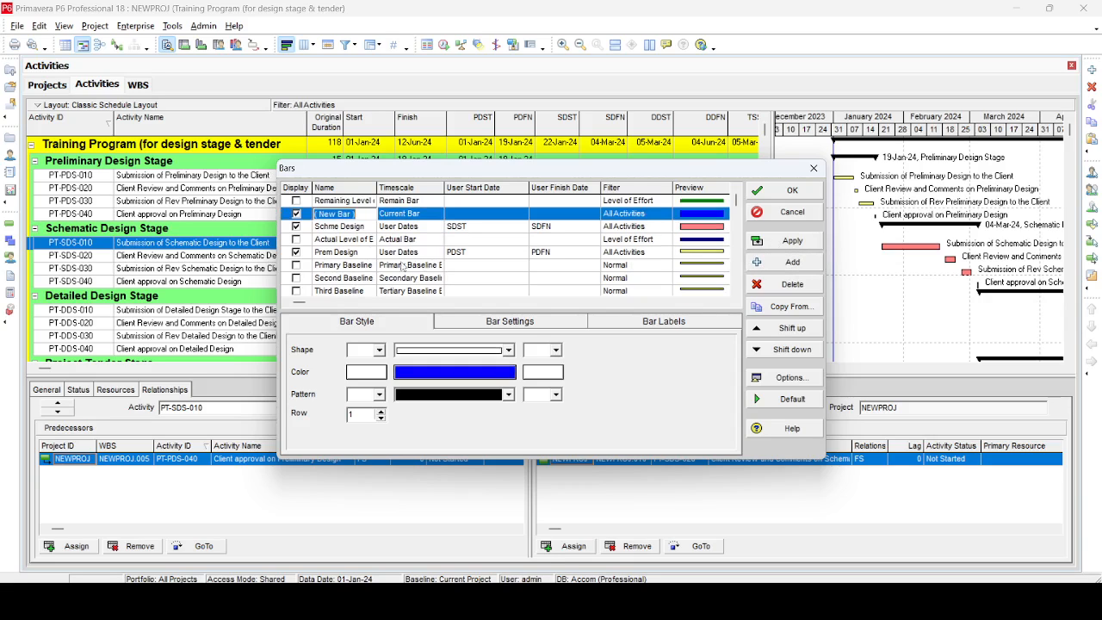
pyautogui.write('Detaild Desing')
pyautogui.click(435, 215)
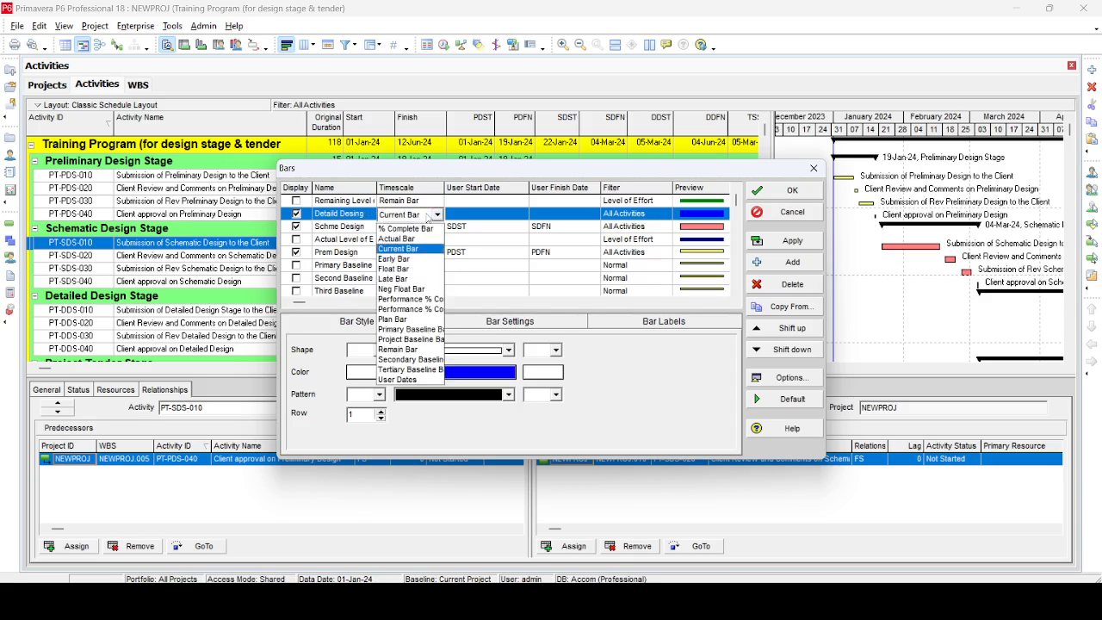
pyautogui.click(398, 378)
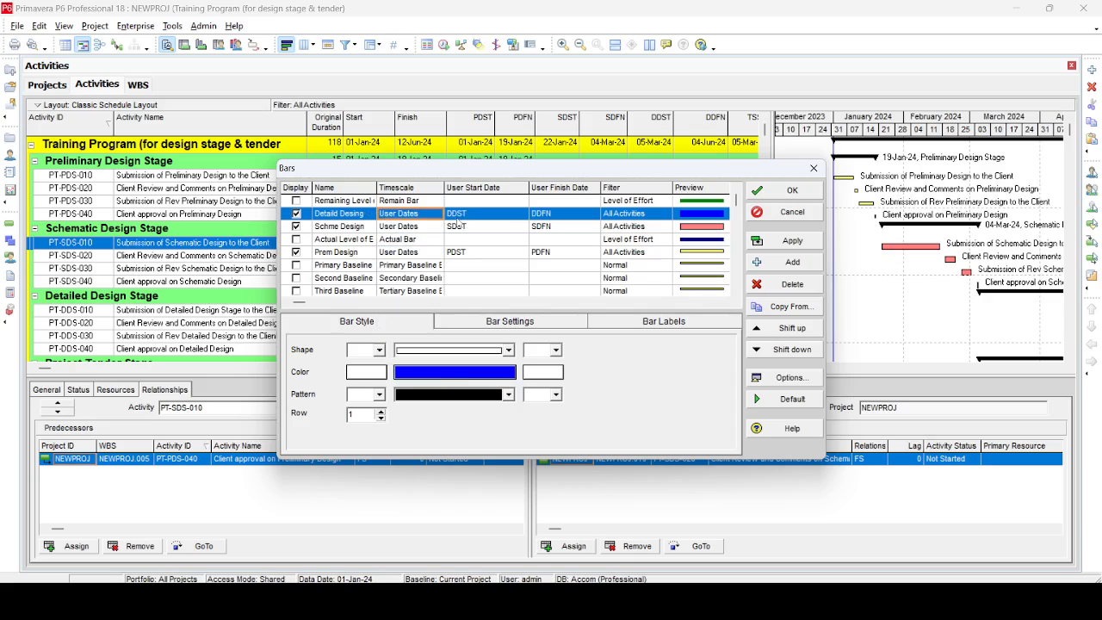
# Colour the Detaild Desing bar olive, then apply and accept the bar definitions
pyautogui.click(443, 375)
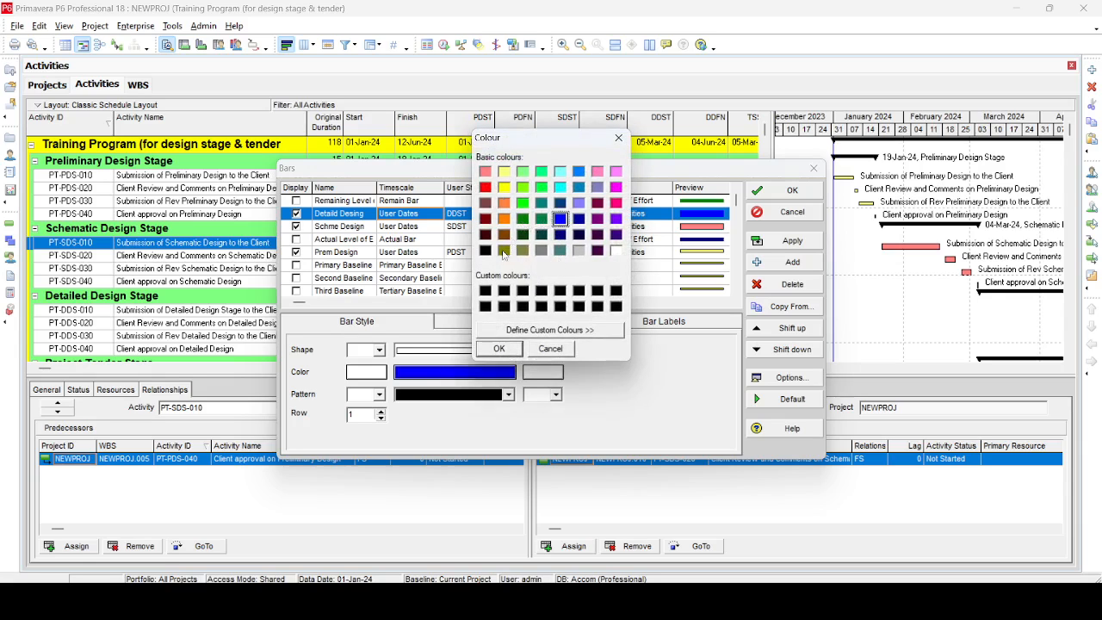
pyautogui.click(503, 251)
pyautogui.click(501, 351)
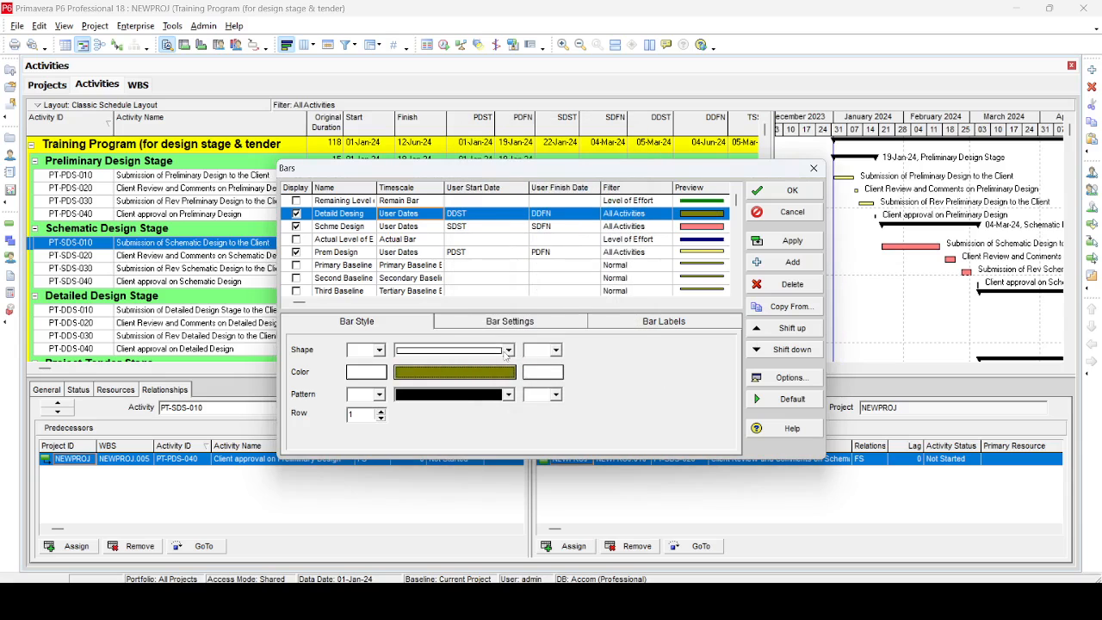
pyautogui.click(787, 241)
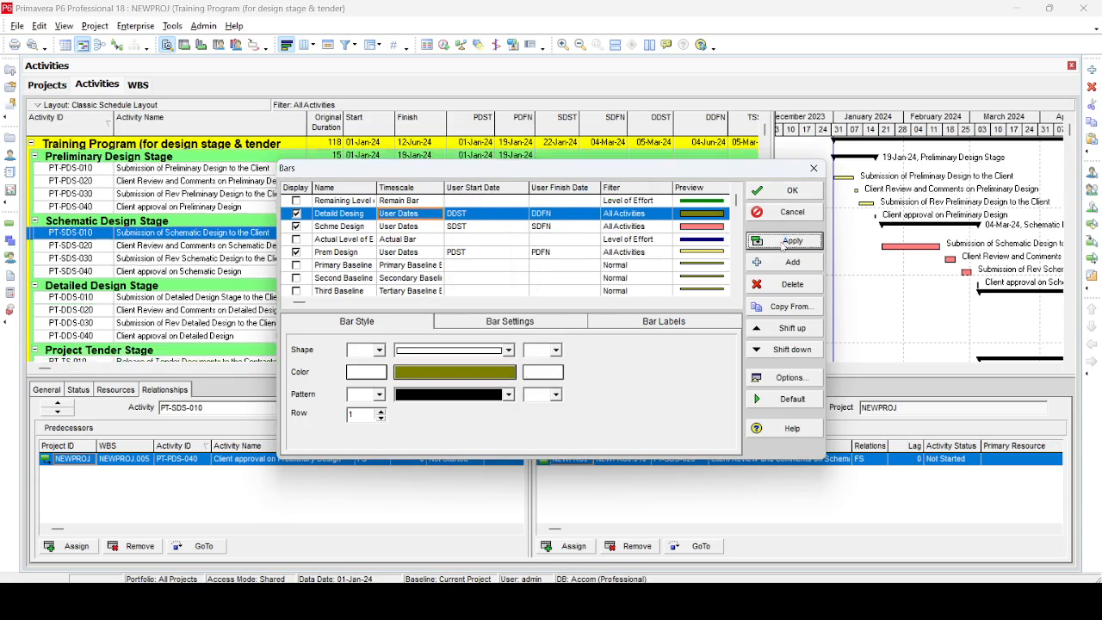
pyautogui.click(788, 190)
# Add a new bar named Tender Stage below the Prem Design bar and set its timescale to User Dates
pyautogui.moveTo(954, 123); pyautogui.dragTo(769, 125)
pyautogui.scroll(-2, 1019, 351)
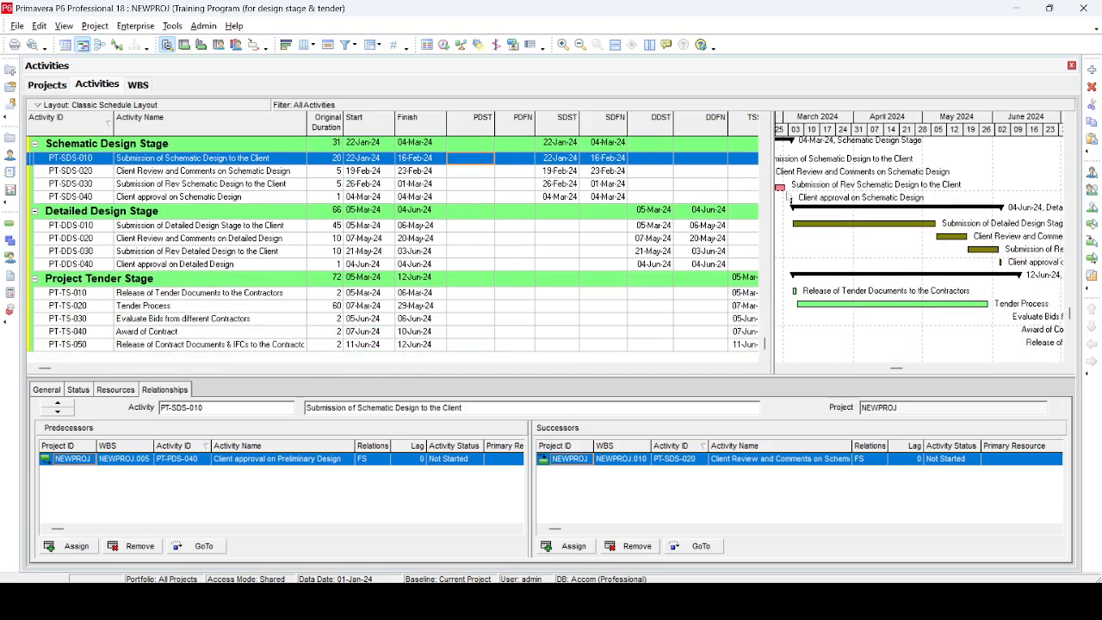
pyautogui.click(287, 44)
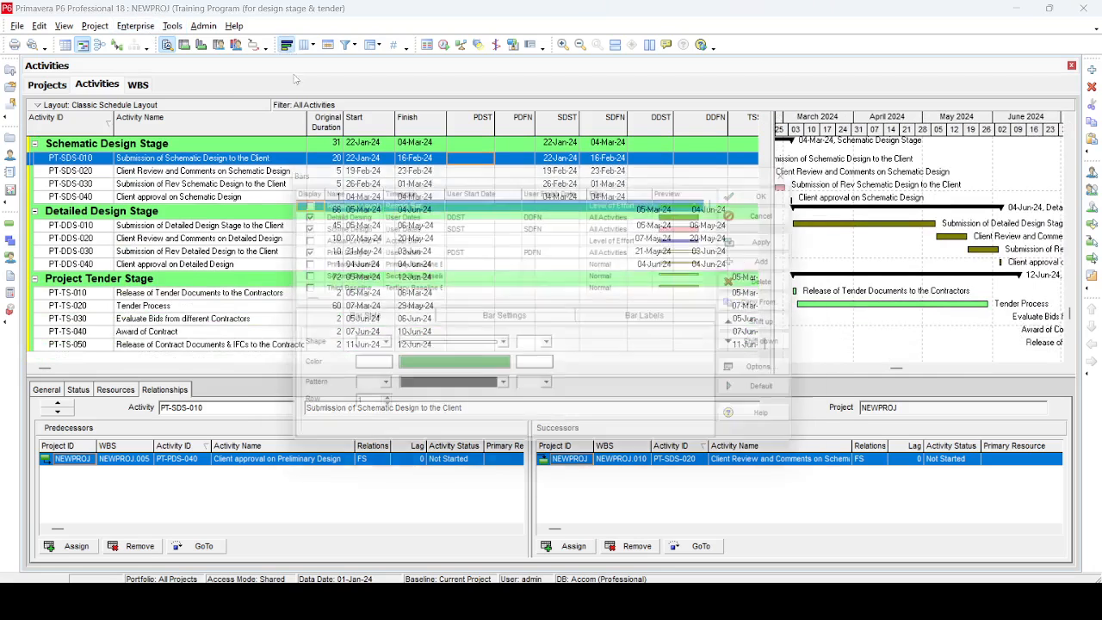
pyautogui.click(349, 253)
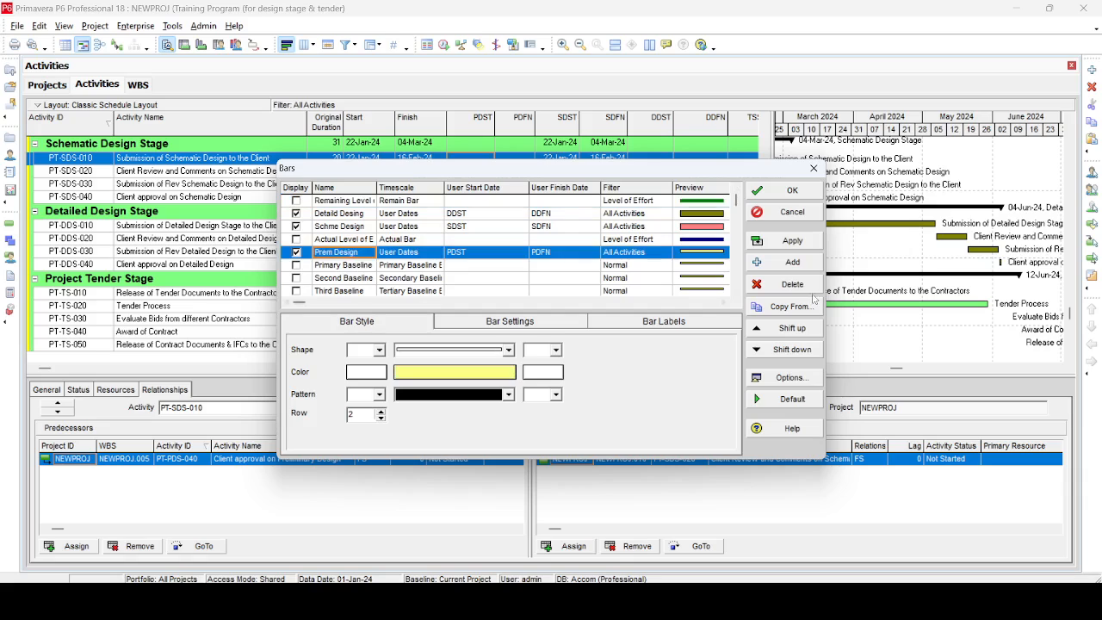
pyautogui.click(792, 263)
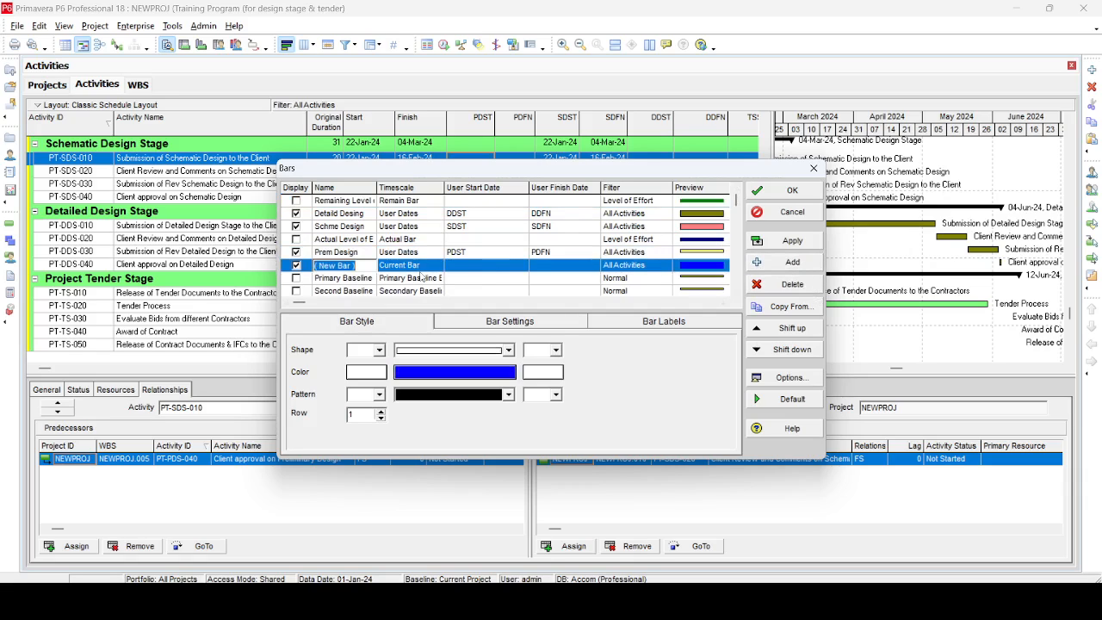
pyautogui.write('Tender Stage')
pyautogui.click(422, 272)
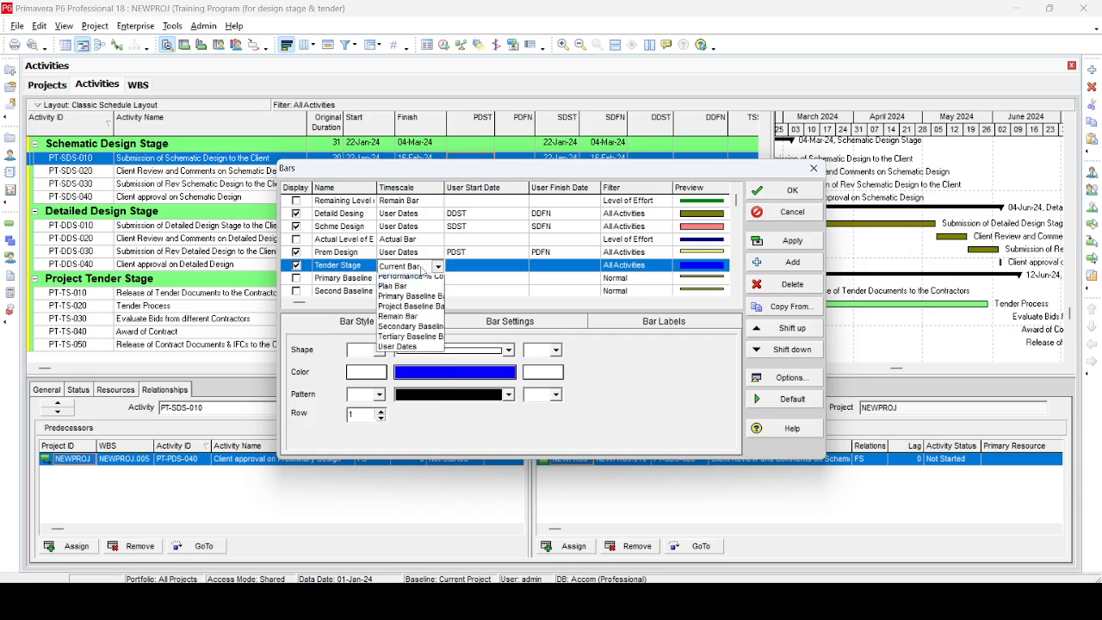
pyautogui.click(414, 426)
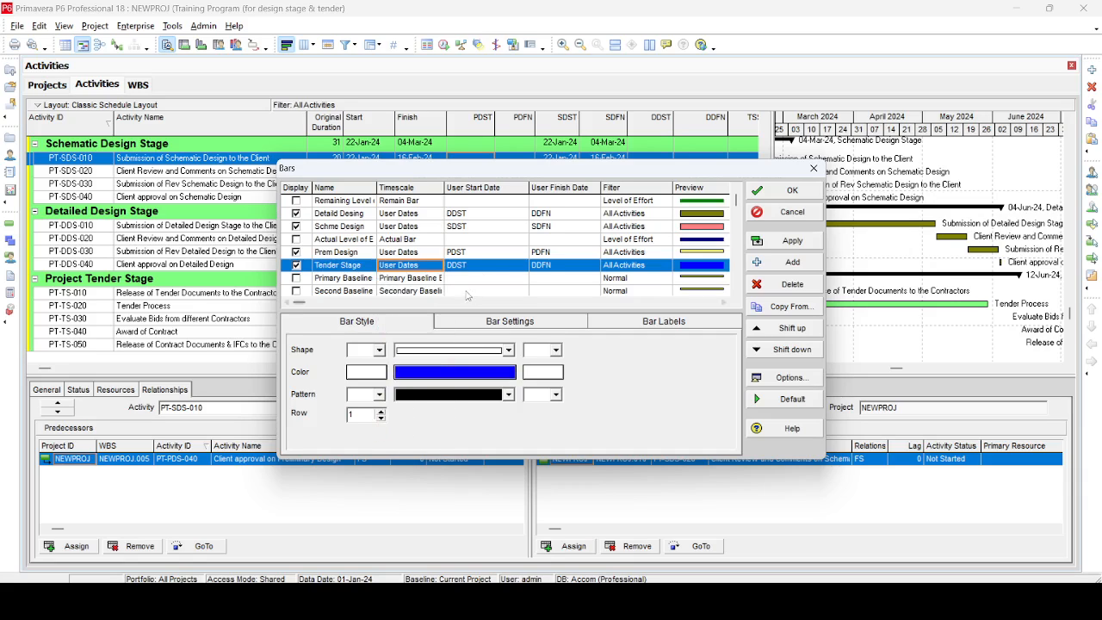
# Set the Tender Stage bar's user start date to TSST and its user finish date to TSFN
pyautogui.click(490, 254)
pyautogui.click(492, 266)
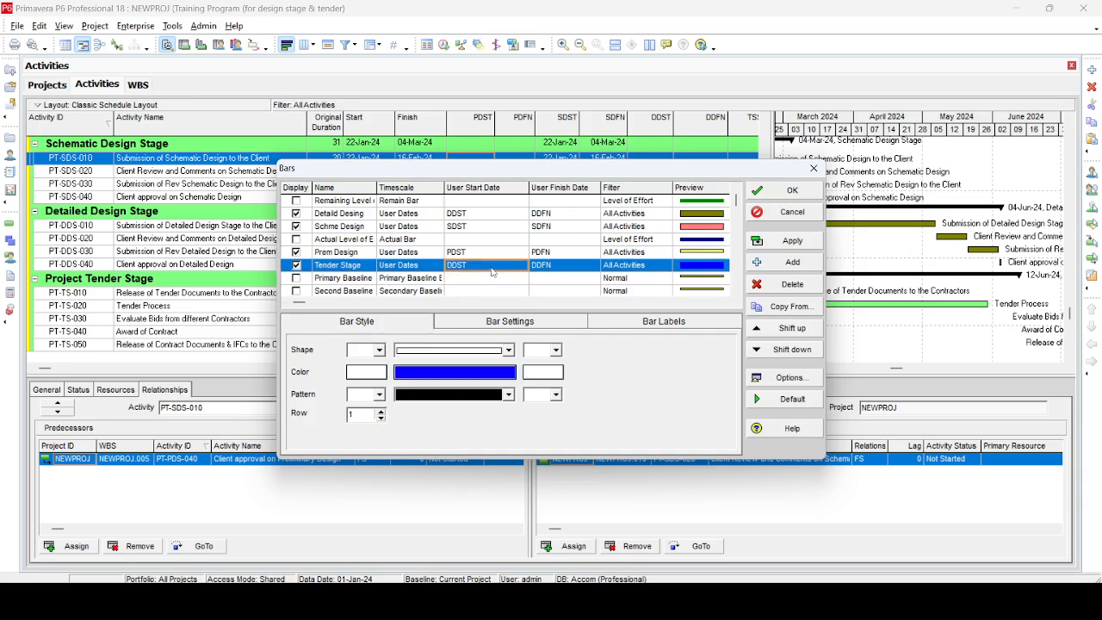
pyautogui.click(493, 267)
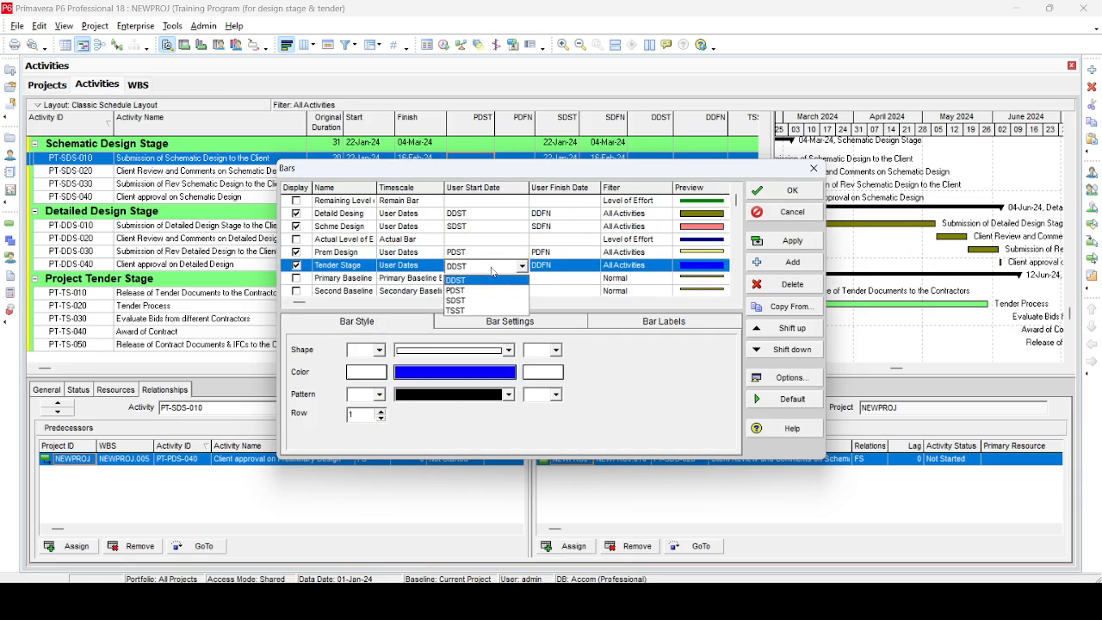
pyautogui.click(476, 314)
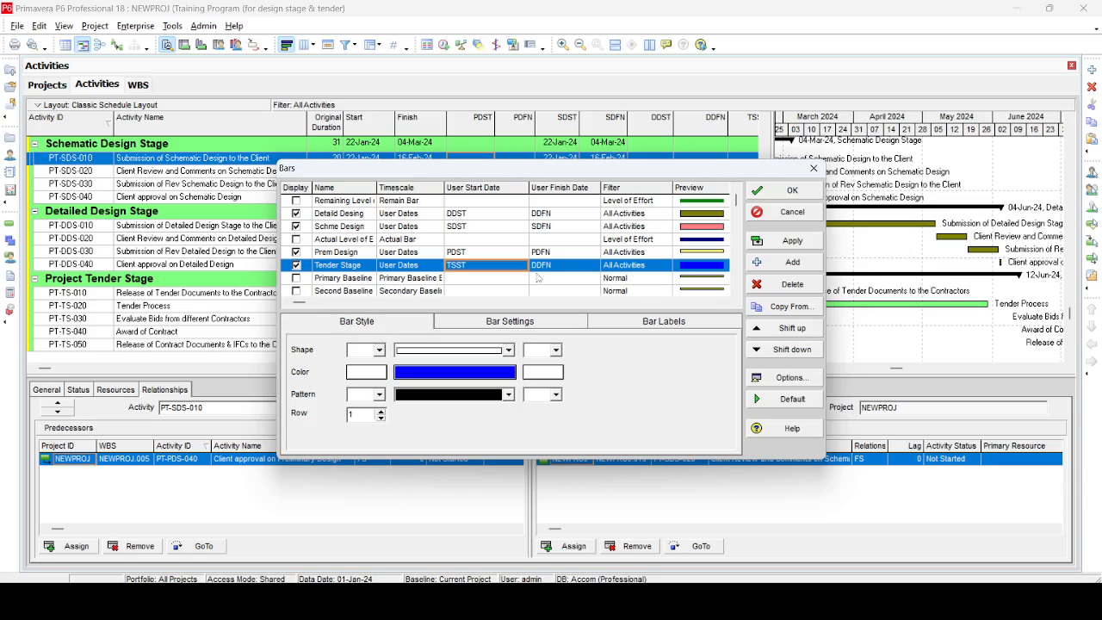
pyautogui.click(551, 268)
pyautogui.click(551, 268)
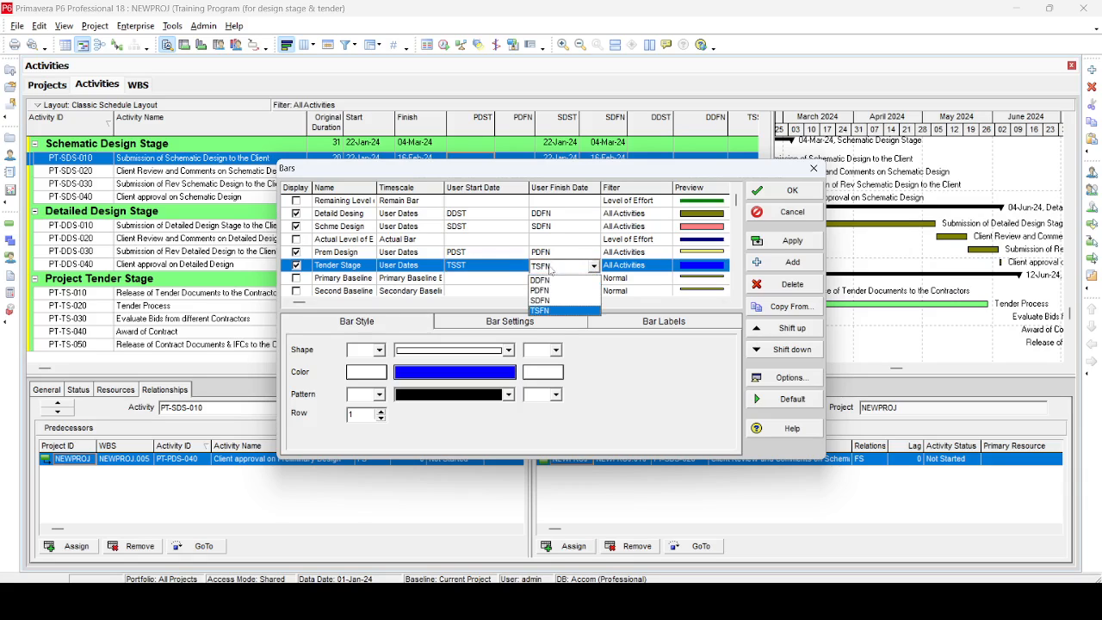
# Choose TSFN as the Tender Stage bar's user finish date, colour the bar magenta-pink, and apply and accept the bar definitions
pyautogui.click(552, 311)
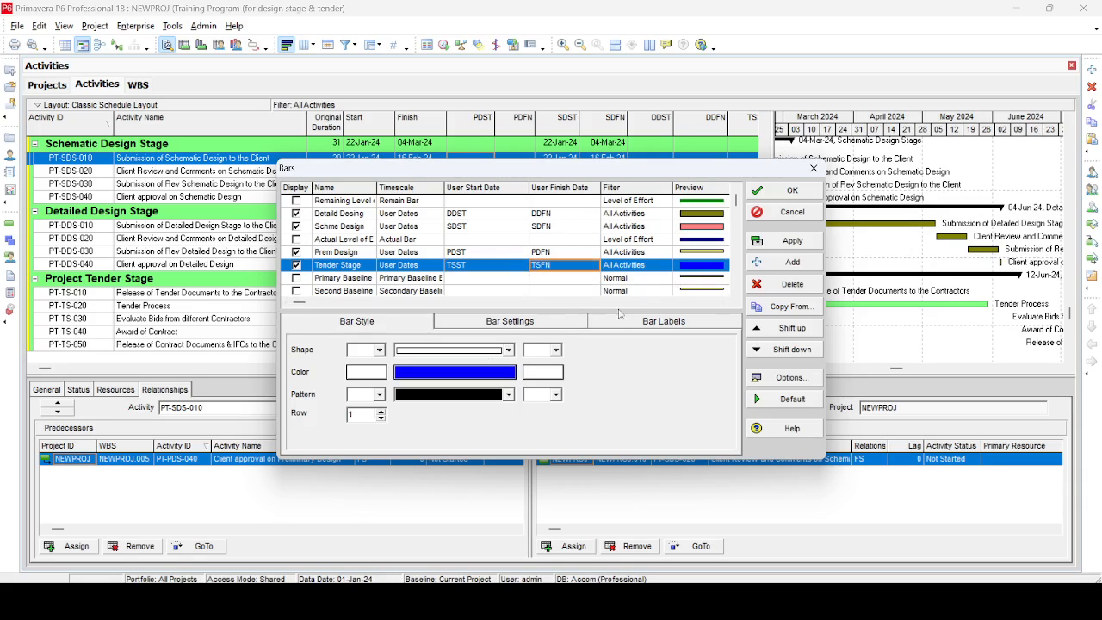
pyautogui.click(465, 372)
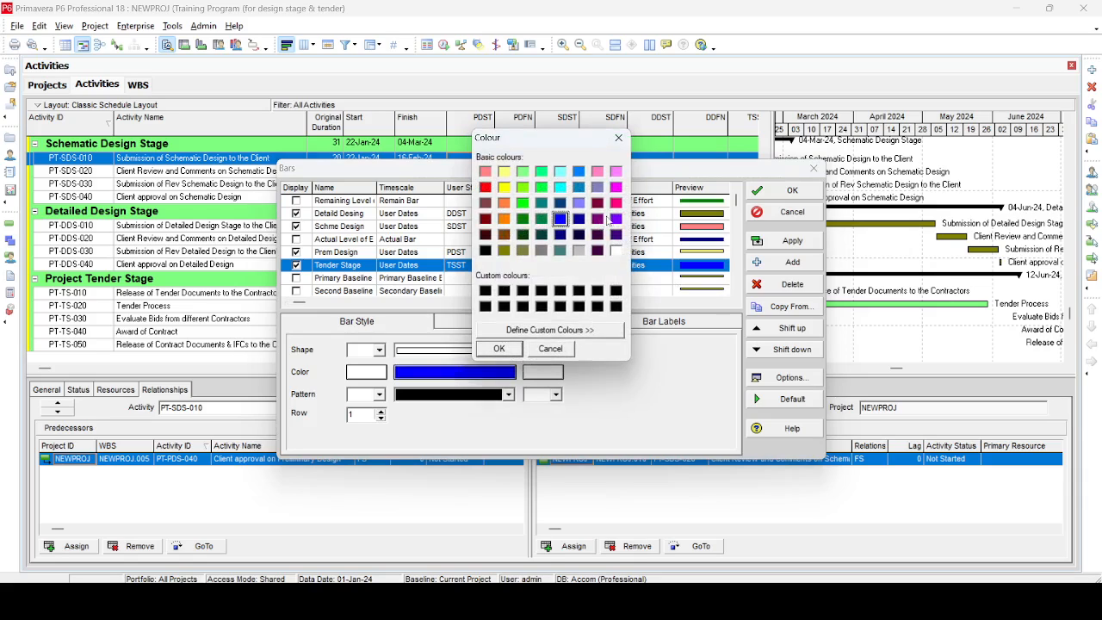
pyautogui.click(616, 205)
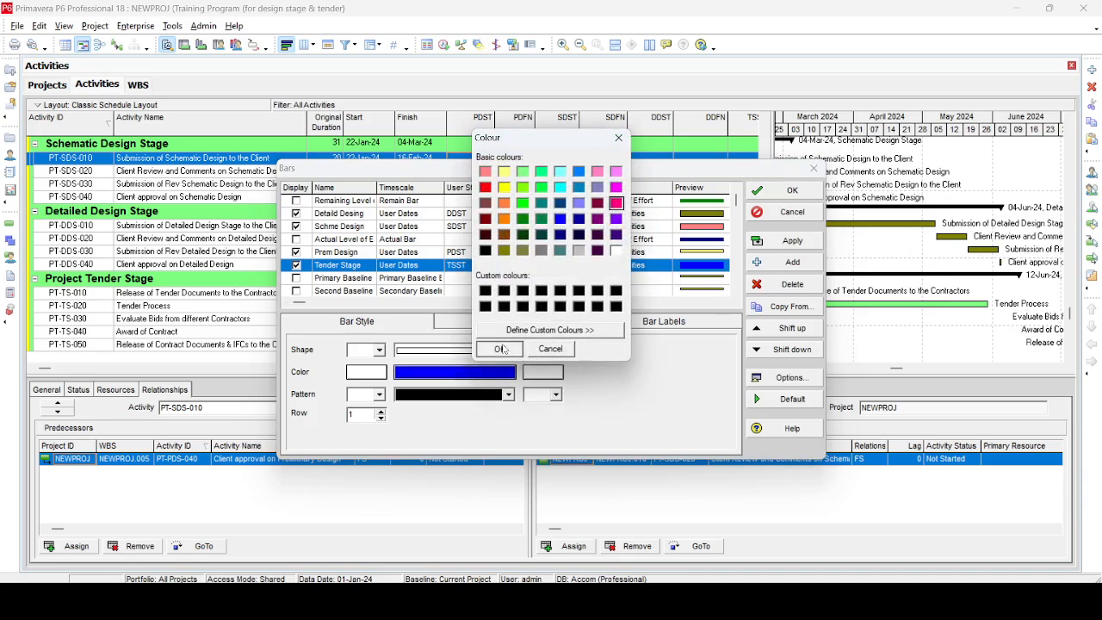
pyautogui.click(500, 348)
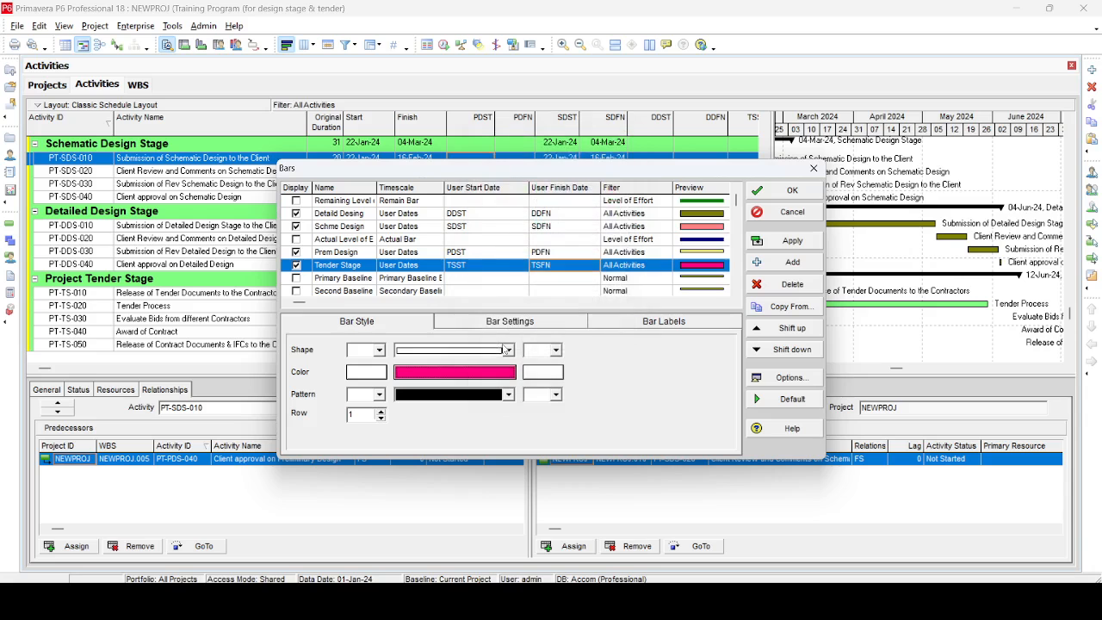
pyautogui.click(806, 243)
pyautogui.click(792, 190)
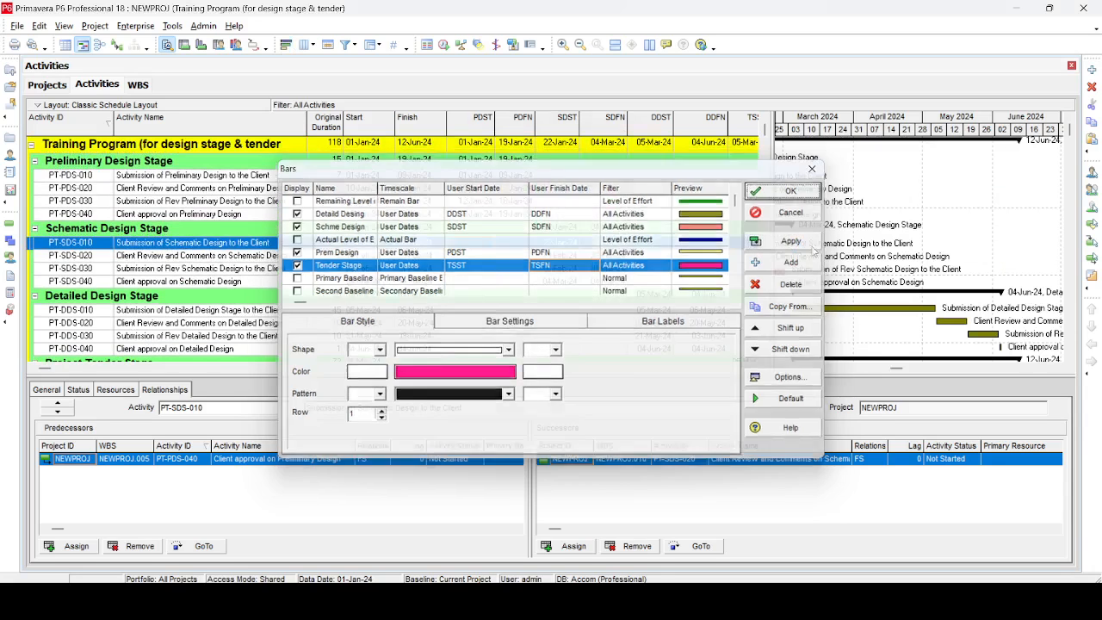
# Widen the Gantt chart area and examine the coloured bars of the schematic, detailed design and tender stages
pyautogui.click(1058, 369)
pyautogui.click(1057, 369)
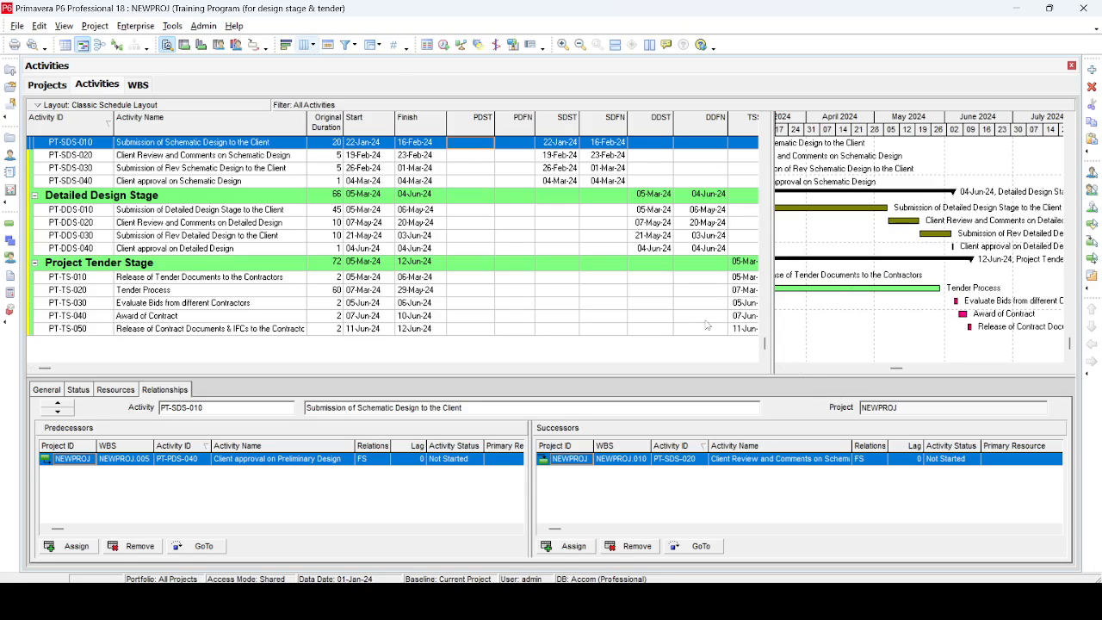
pyautogui.moveTo(898, 369); pyautogui.dragTo(923, 373)
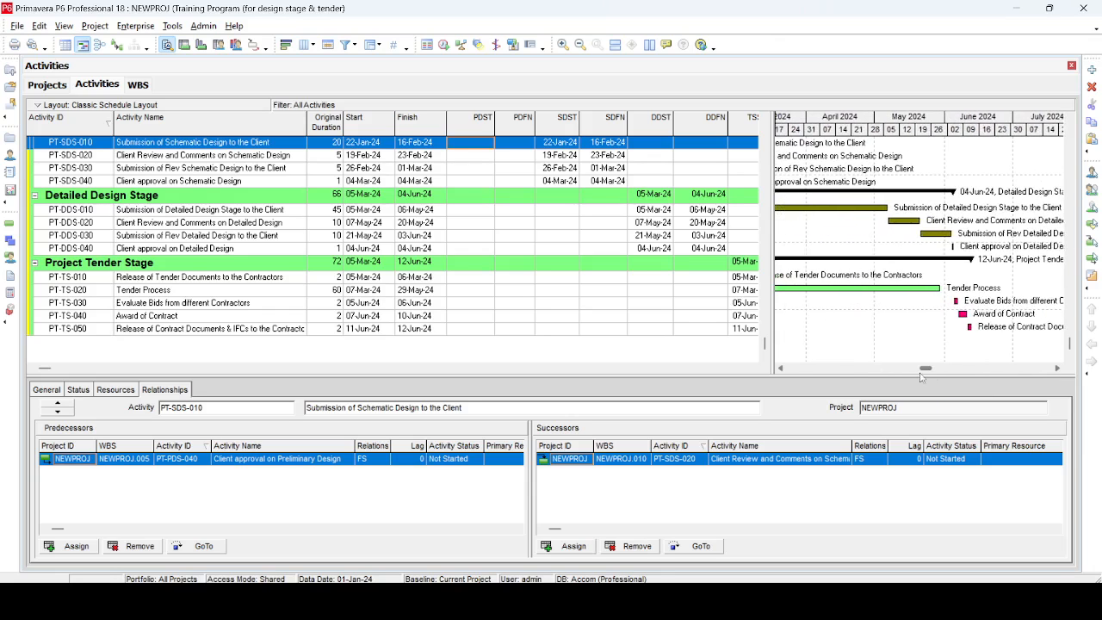
pyautogui.click(754, 369)
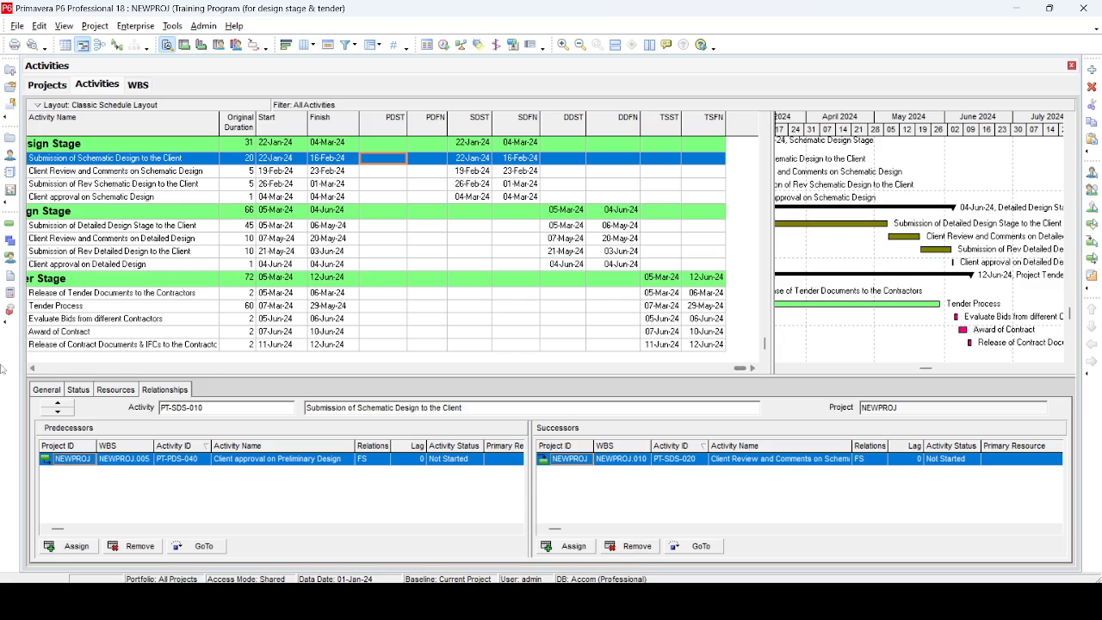
pyautogui.click(33, 368)
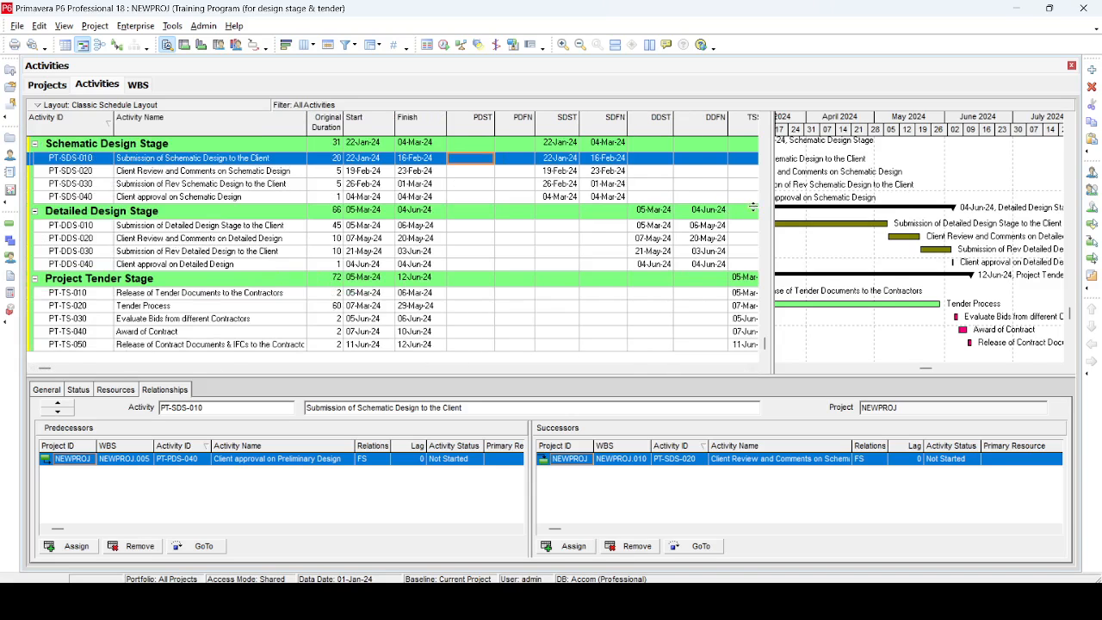
pyautogui.moveTo(765, 342); pyautogui.dragTo(528, 227)
pyautogui.scroll(-2, 612, 285)
pyautogui.scroll(-1, 613, 292)
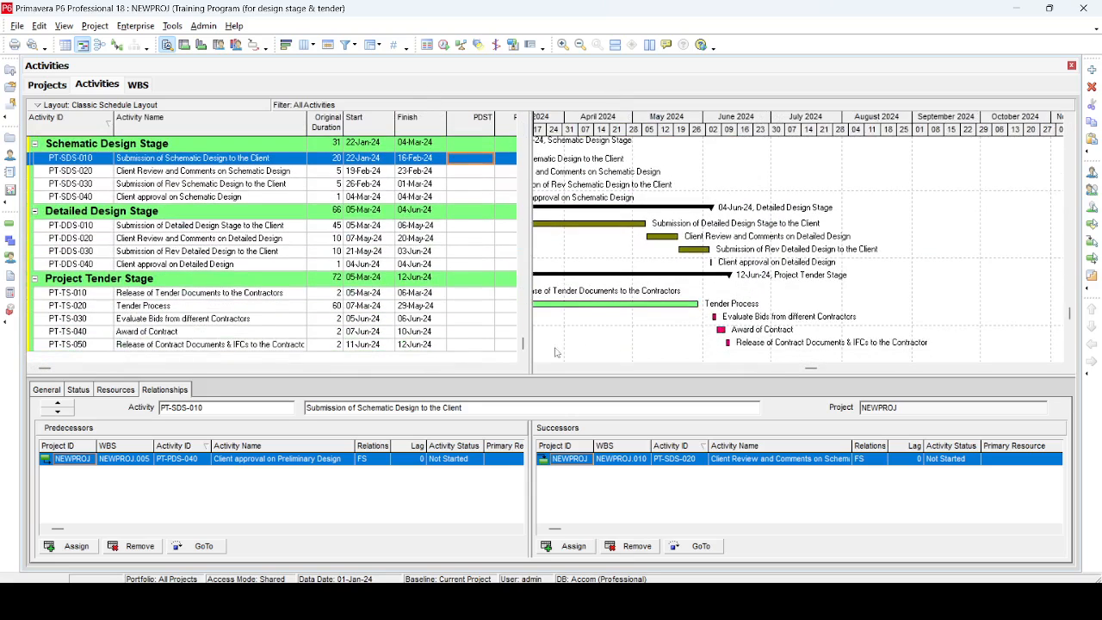
pyautogui.click(538, 368)
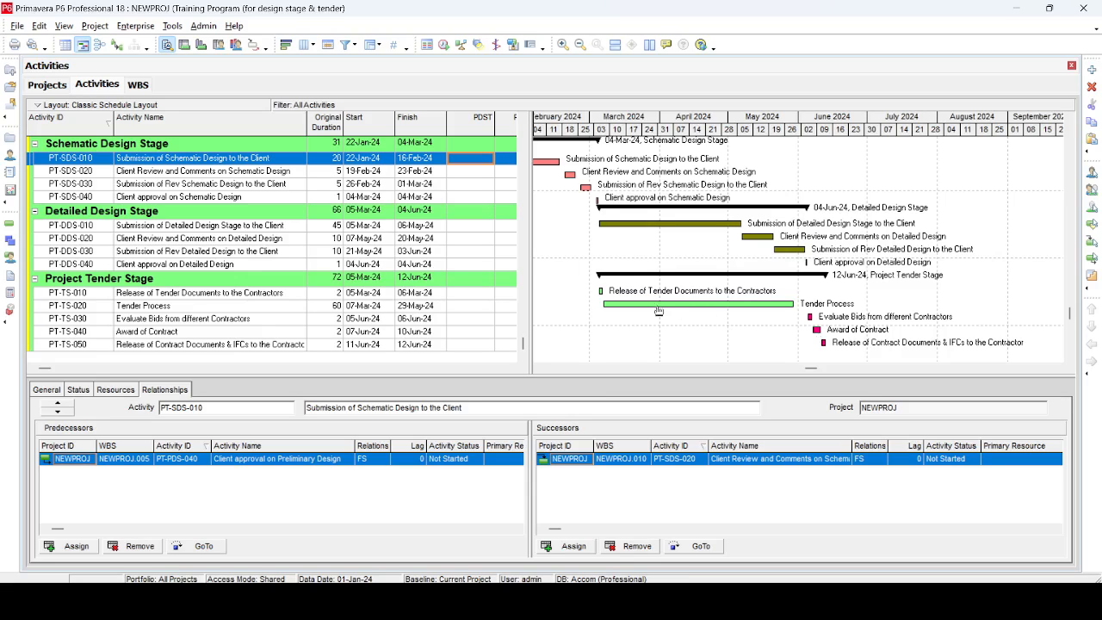
# Turn off the display of the Remaining Work bar in the bar definitions and apply the change
pyautogui.click(286, 45)
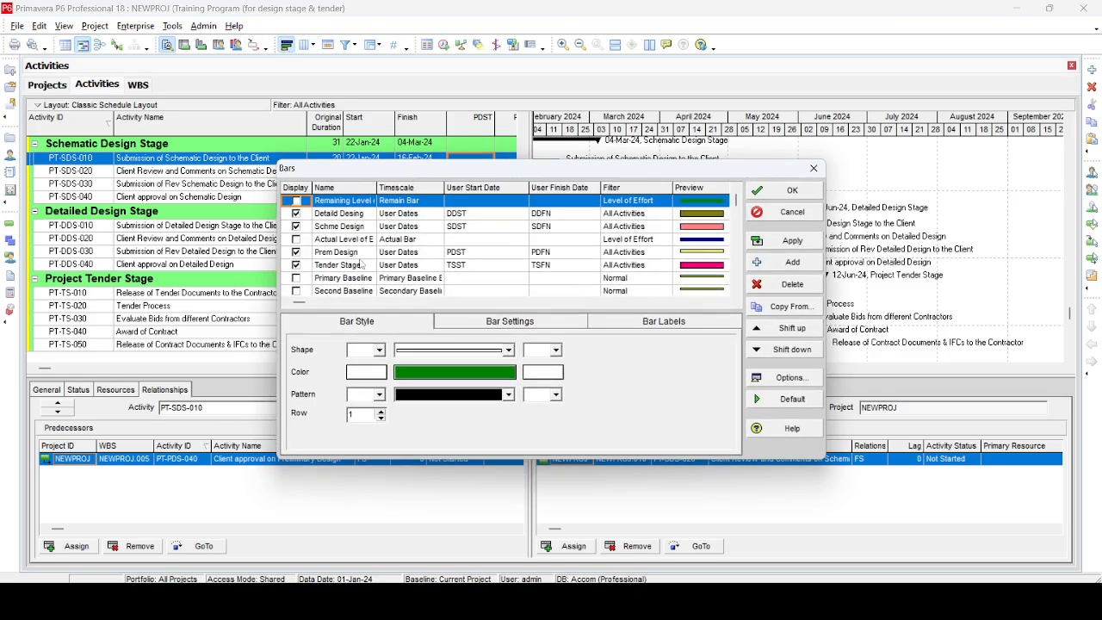
pyautogui.click(362, 264)
pyautogui.scroll(-3, 363, 269)
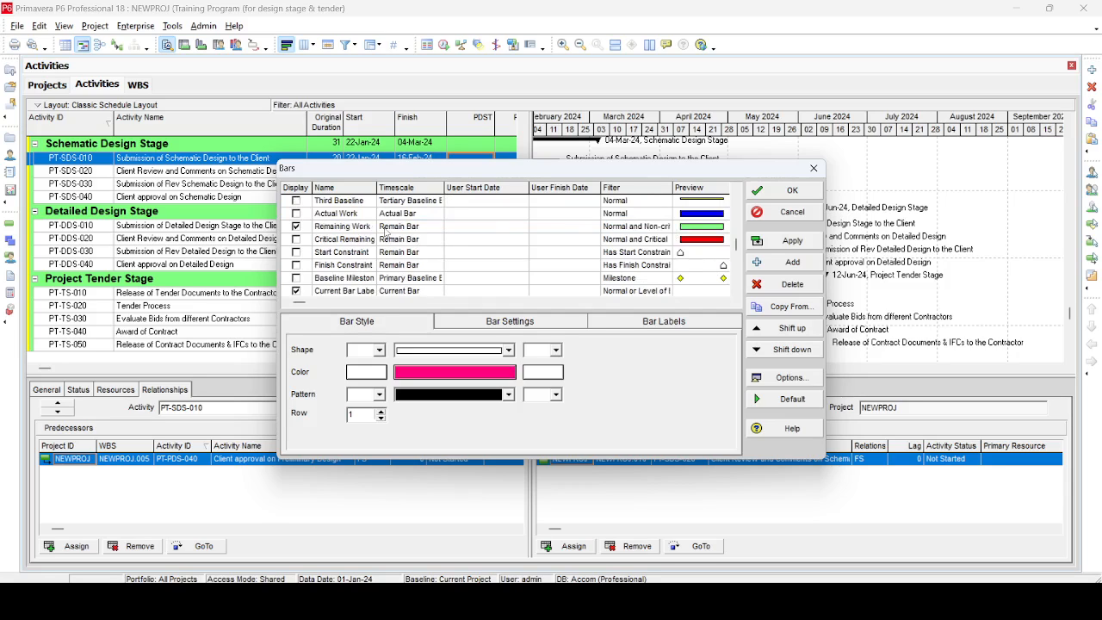
pyautogui.click(376, 228)
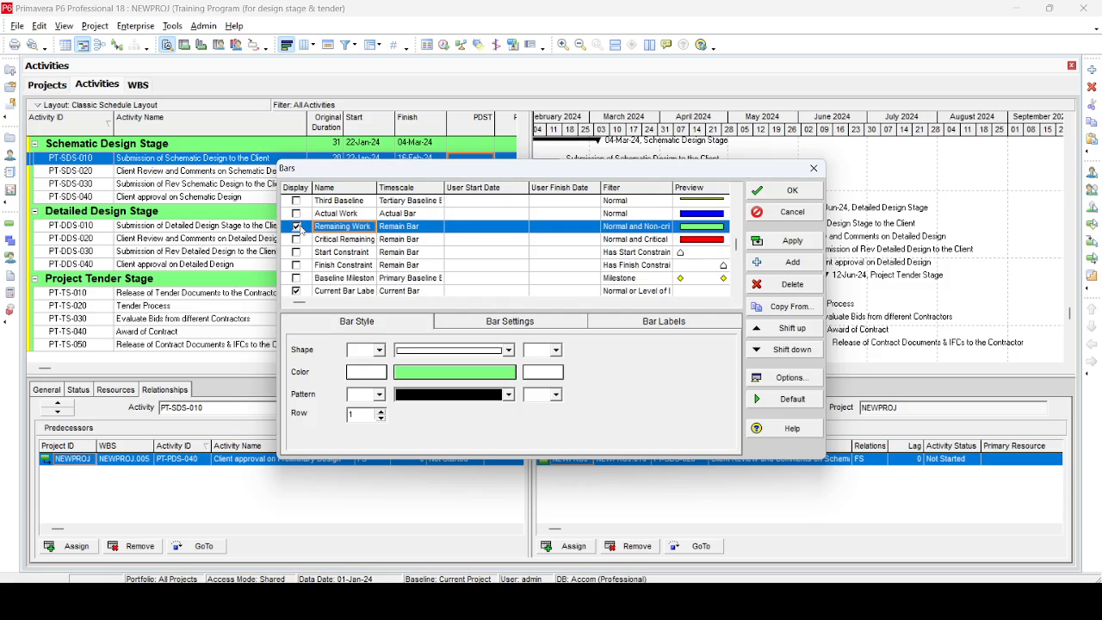
pyautogui.moveTo(454, 172); pyautogui.dragTo(306, 169)
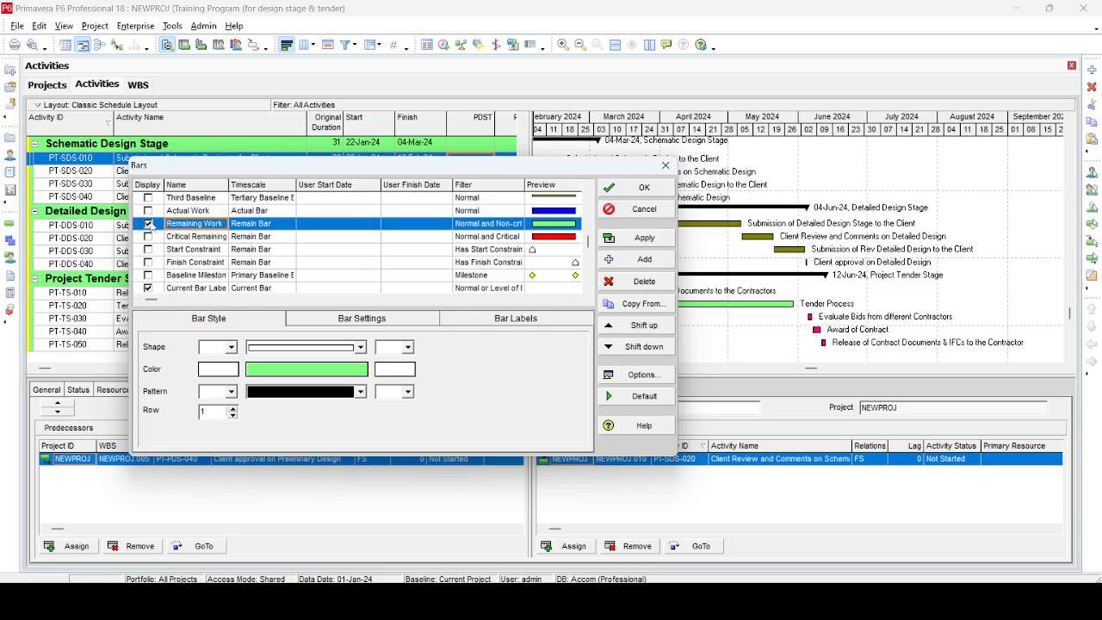
pyautogui.click(149, 224)
pyautogui.click(149, 225)
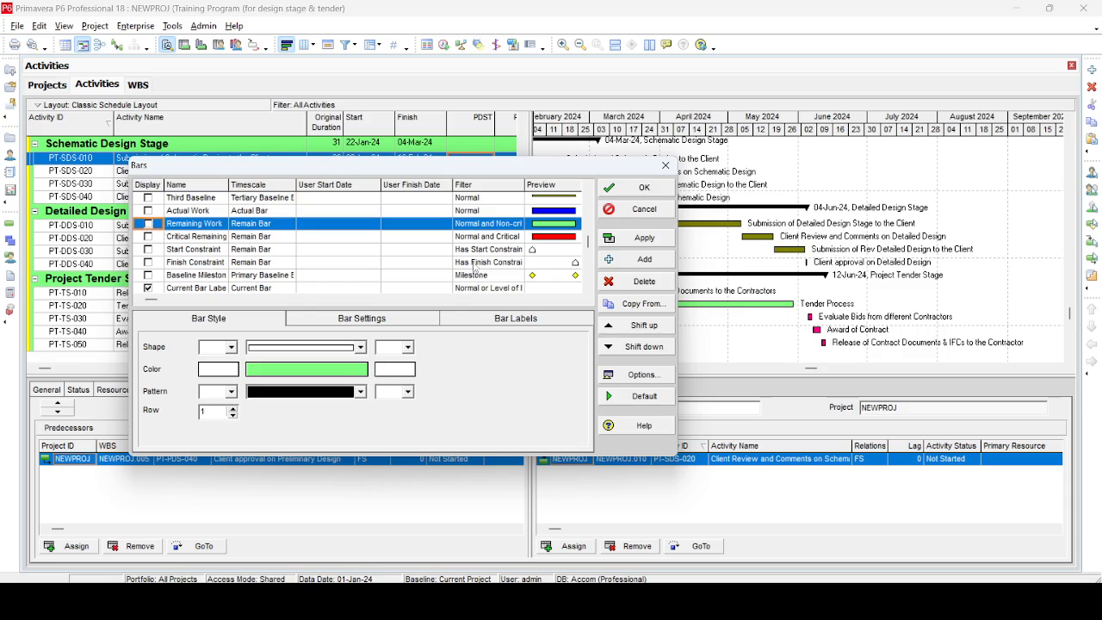
pyautogui.click(634, 245)
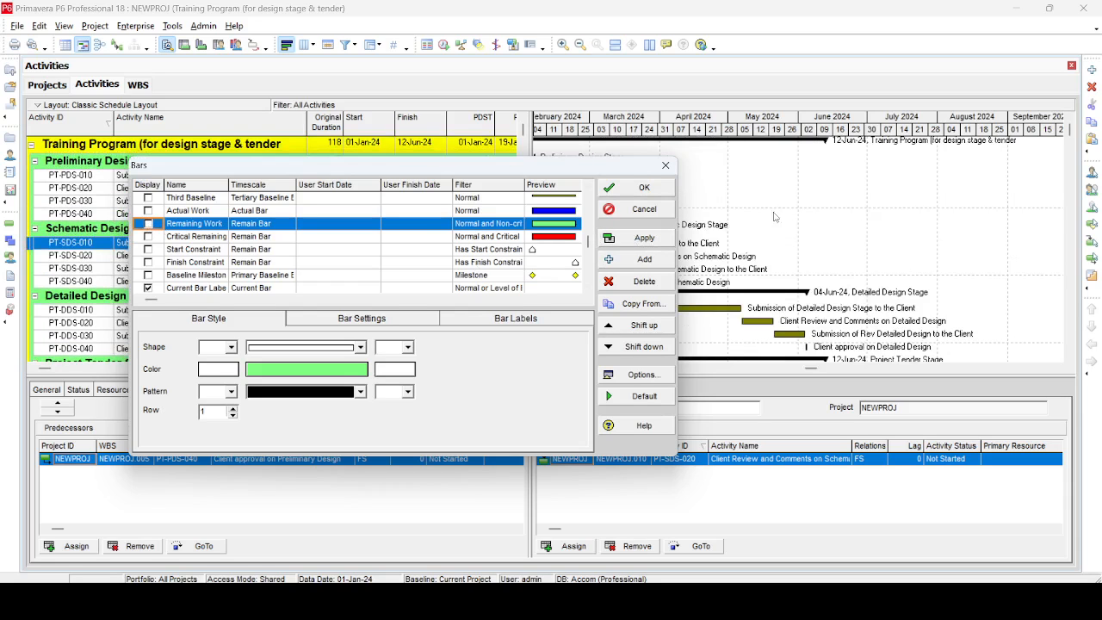
# Display the Remaining Work bar again, set the Tender Stage bar's row to 2, and apply and accept the bar definitions
pyautogui.moveTo(546, 172); pyautogui.dragTo(468, 158)
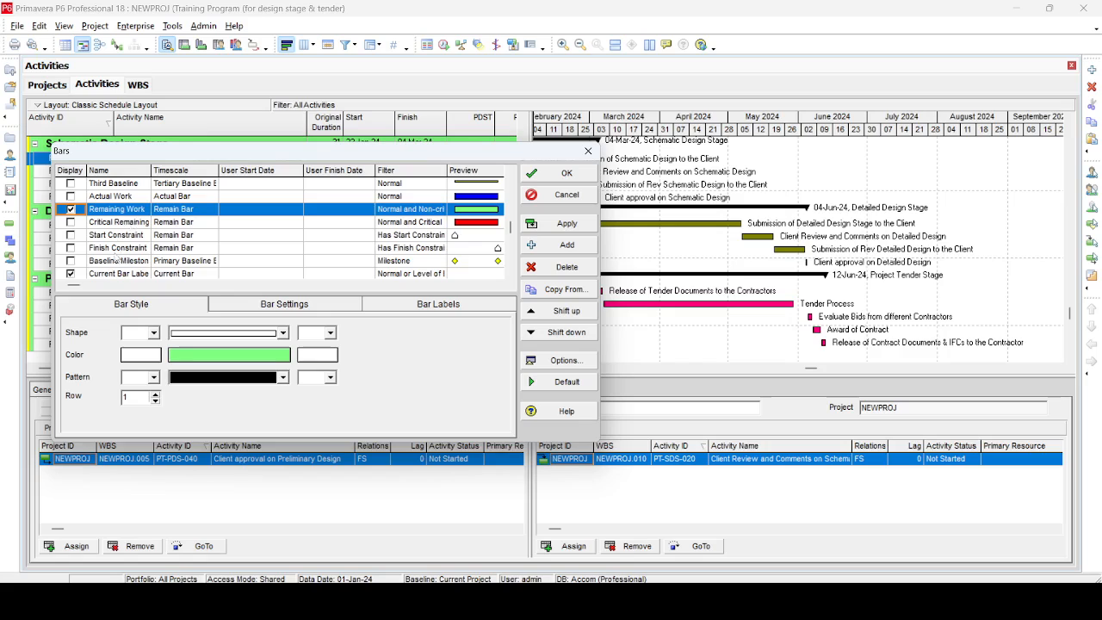
pyautogui.scroll(-2, 114, 270)
pyautogui.scroll(3, 110, 274)
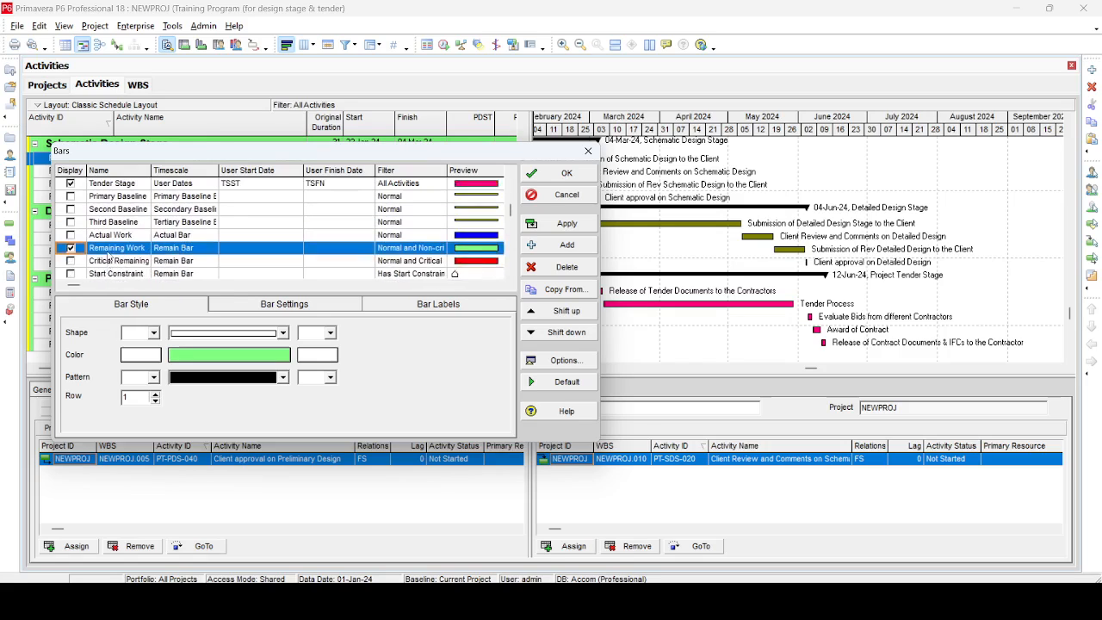
pyautogui.click(123, 213)
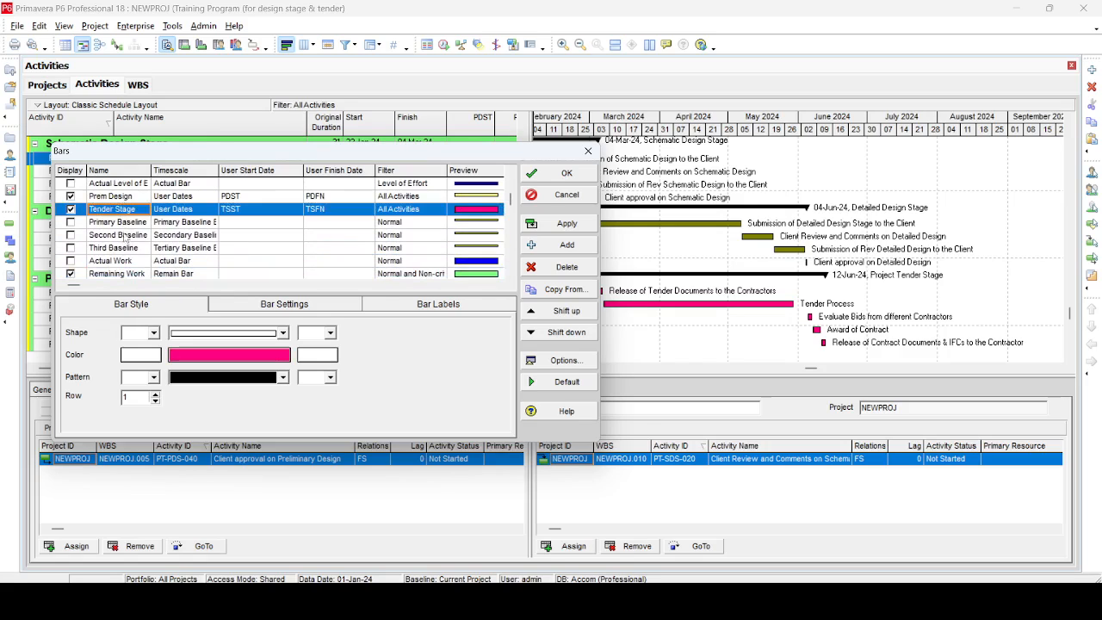
pyautogui.click(155, 394)
pyautogui.click(581, 225)
pyautogui.click(566, 174)
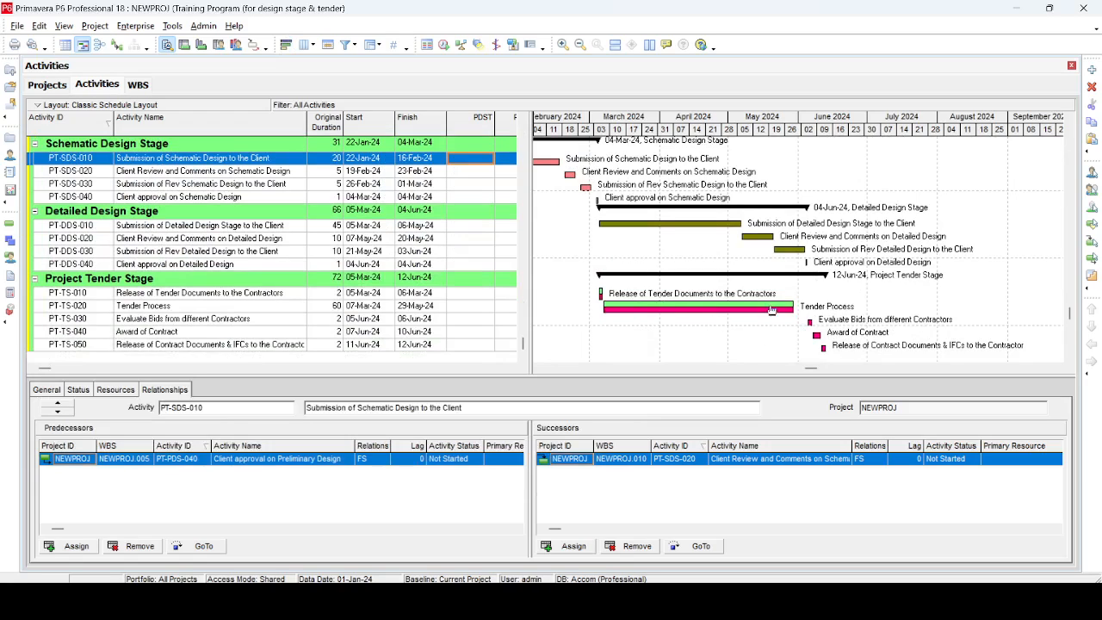
# Turn off the display of the Remaining Work bar, return the Tender Stage bar to row 1, and accept the bar definitions
pyautogui.scroll(2, 761, 319)
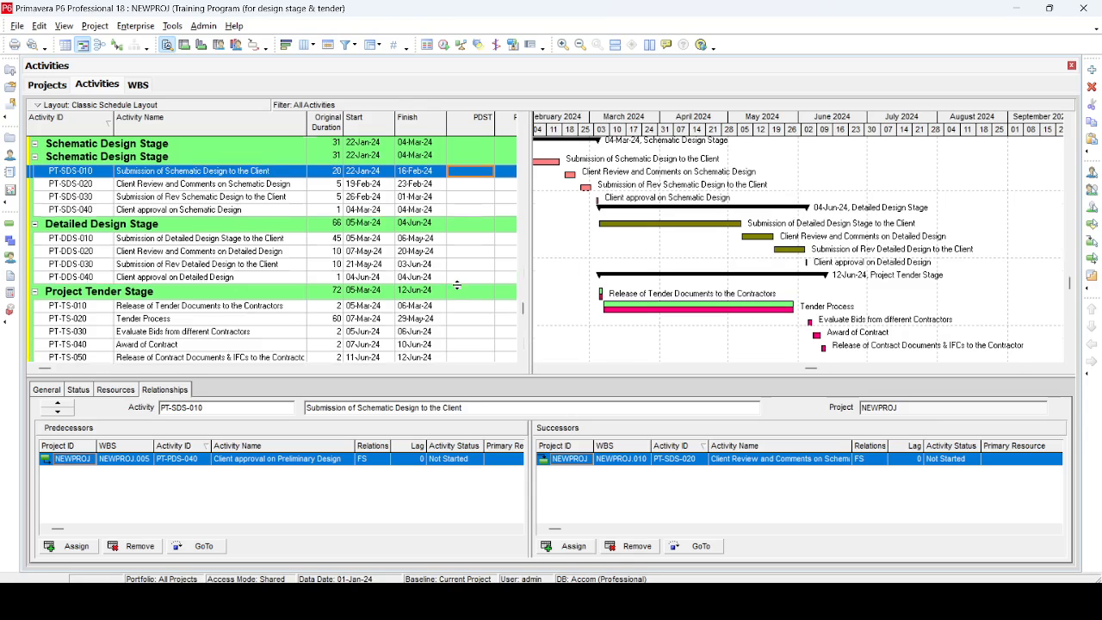
pyautogui.click(287, 45)
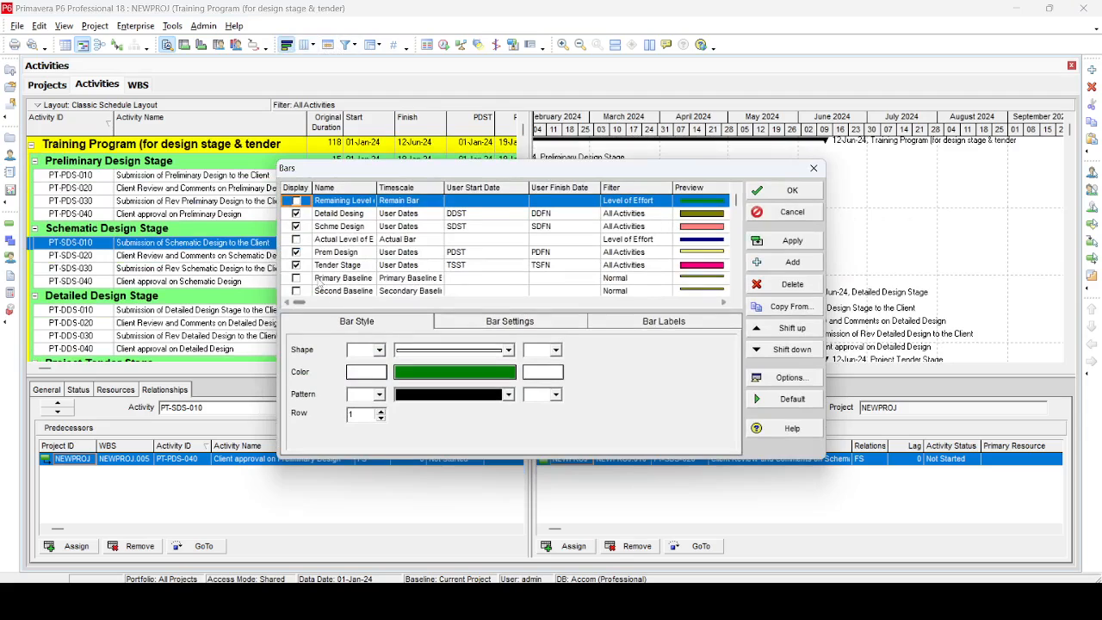
pyautogui.scroll(-2, 305, 267)
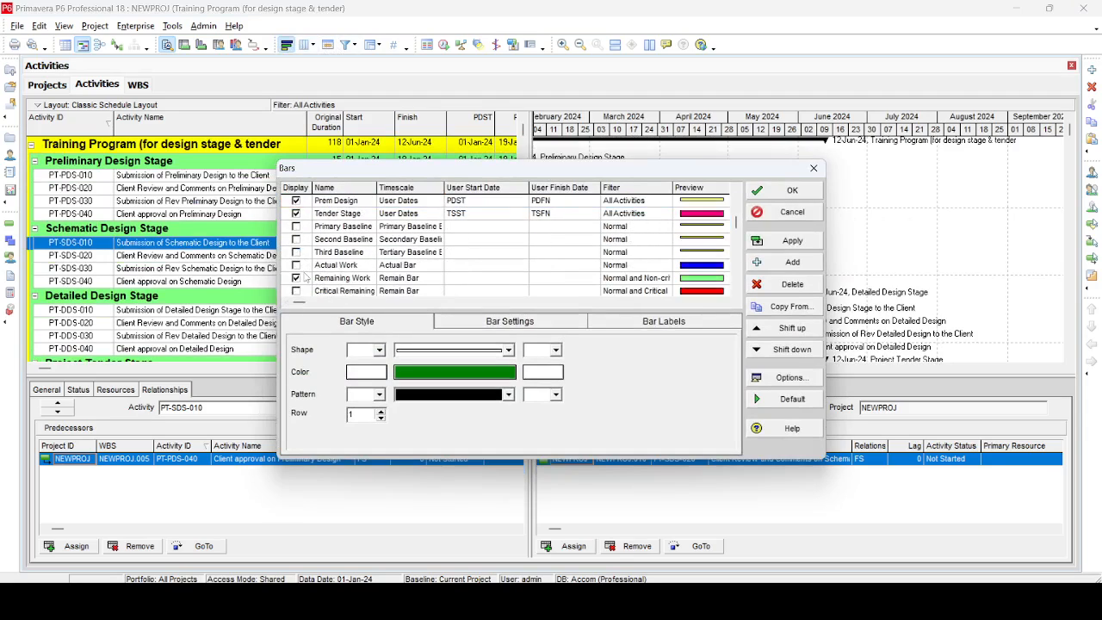
pyautogui.click(298, 280)
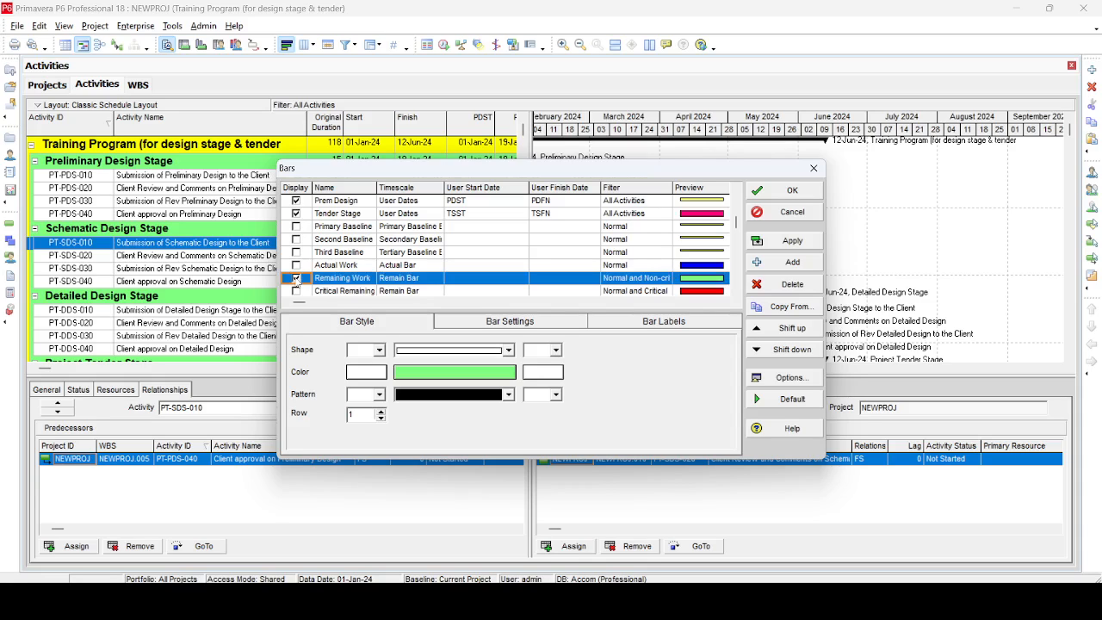
pyautogui.click(353, 216)
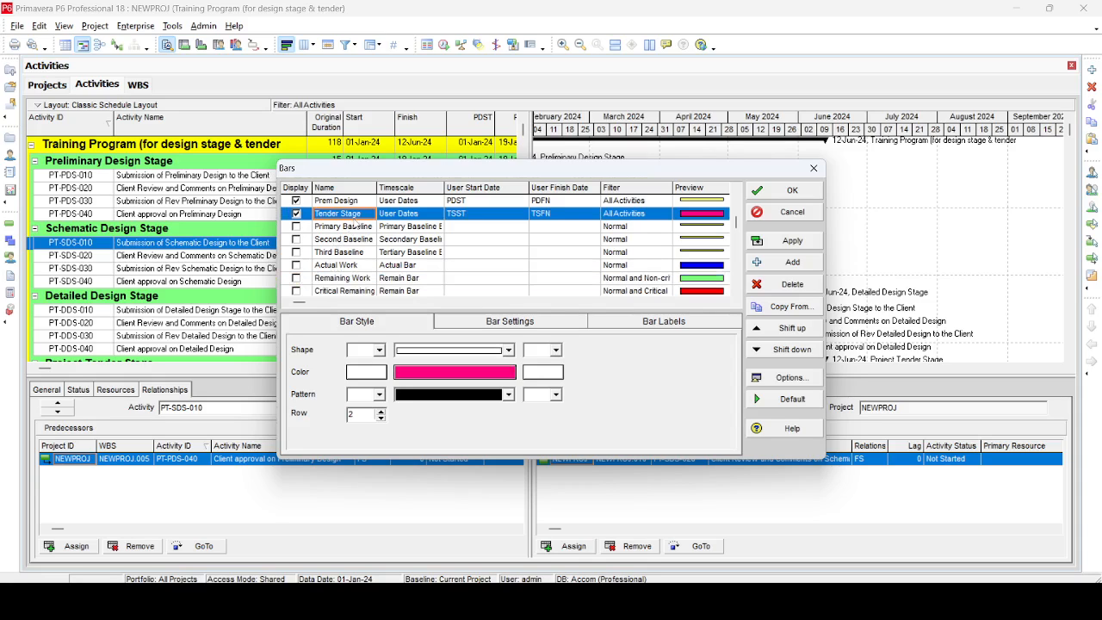
pyautogui.click(381, 417)
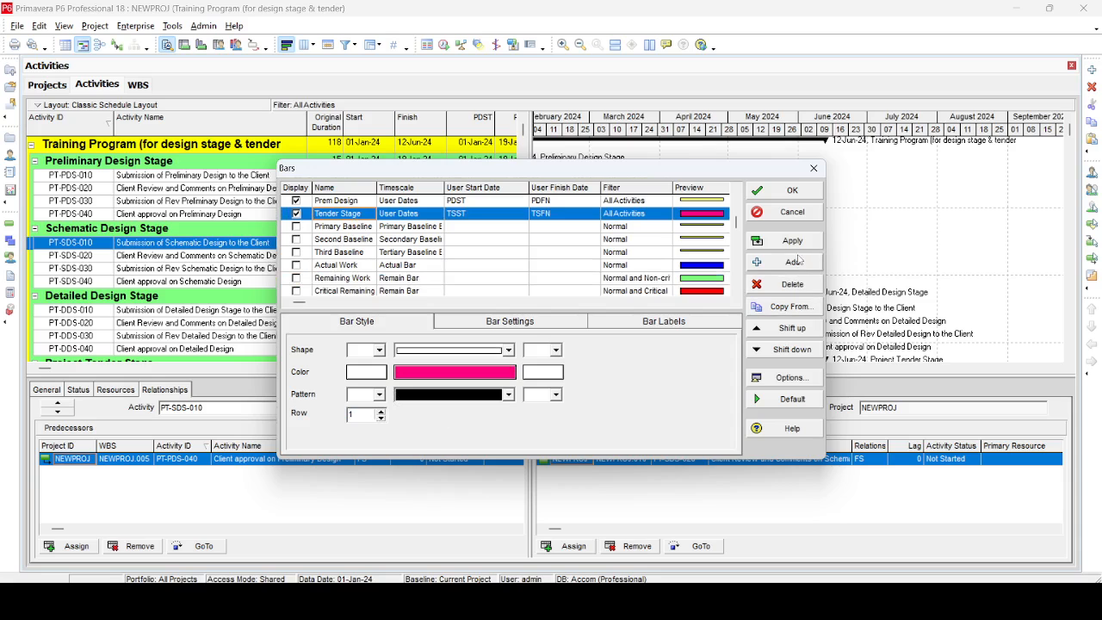
pyautogui.click(792, 191)
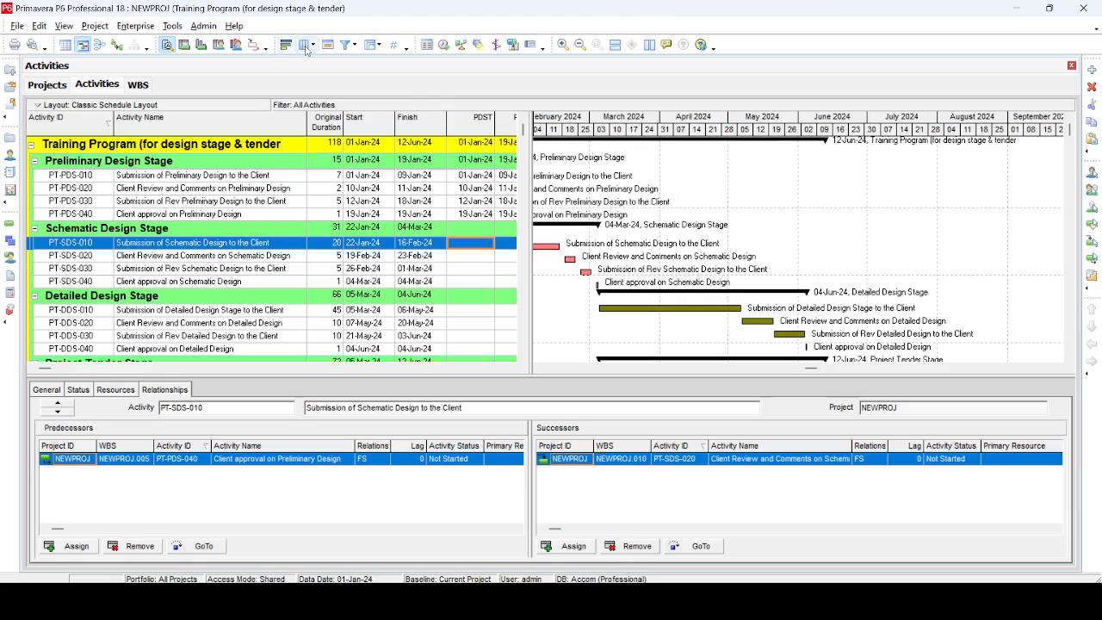
# Remove the PDST, PDFN, SDST, SDFN, DDST, DDFN, TSST and TSFN columns from the activity table and apply the change
pyautogui.moveTo(527, 258); pyautogui.dragTo(922, 264)
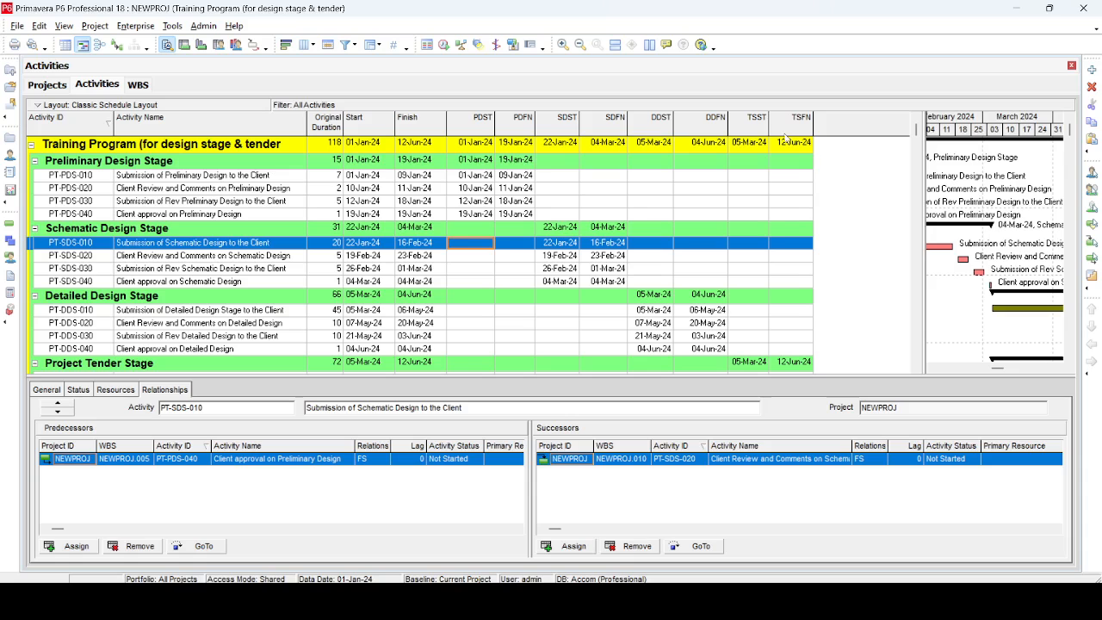
pyautogui.scroll(-2, 765, 298)
pyautogui.scroll(2, 766, 298)
pyautogui.scroll(-2, 765, 299)
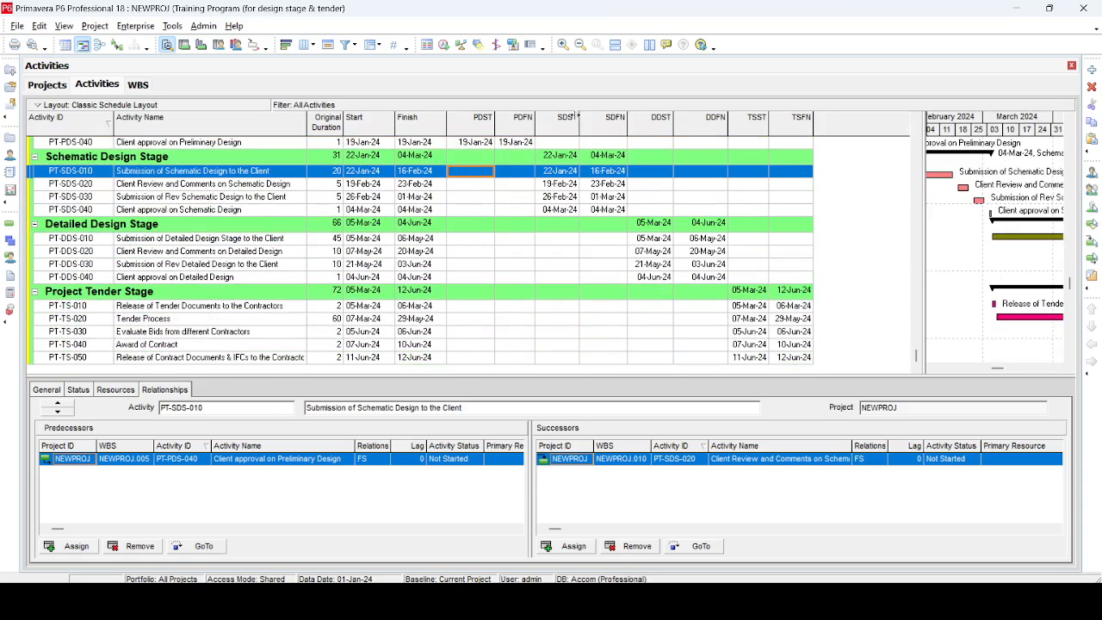
pyautogui.click(303, 45)
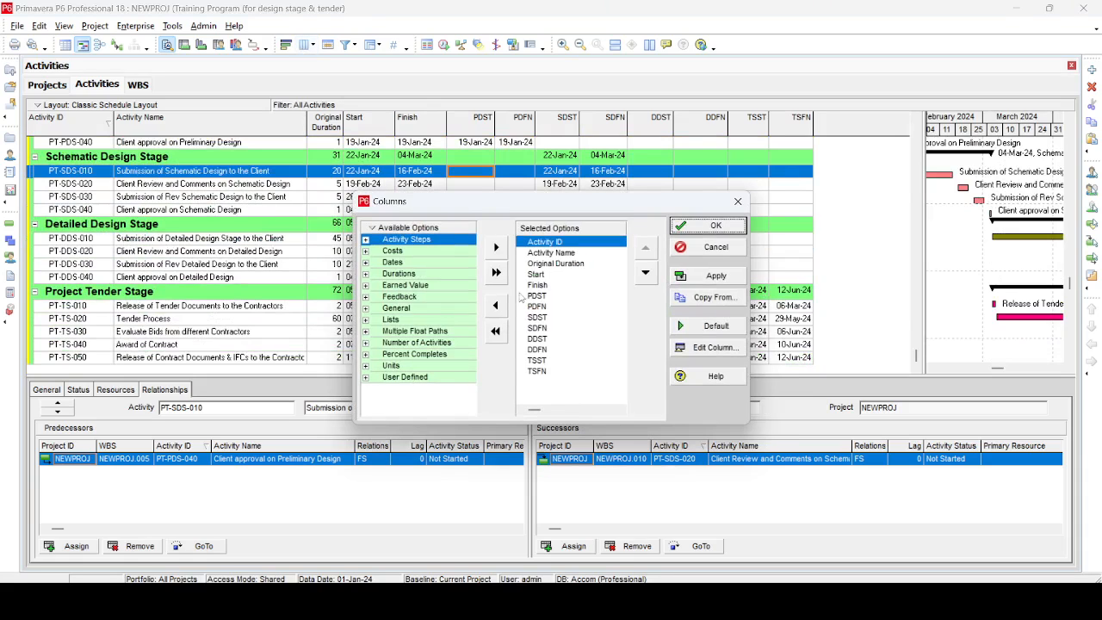
pyautogui.click(537, 371)
pyautogui.click(495, 306)
pyautogui.click(495, 306)
pyautogui.click(495, 306)
pyautogui.click(495, 306)
pyautogui.click(496, 305)
pyautogui.click(495, 305)
pyautogui.click(495, 306)
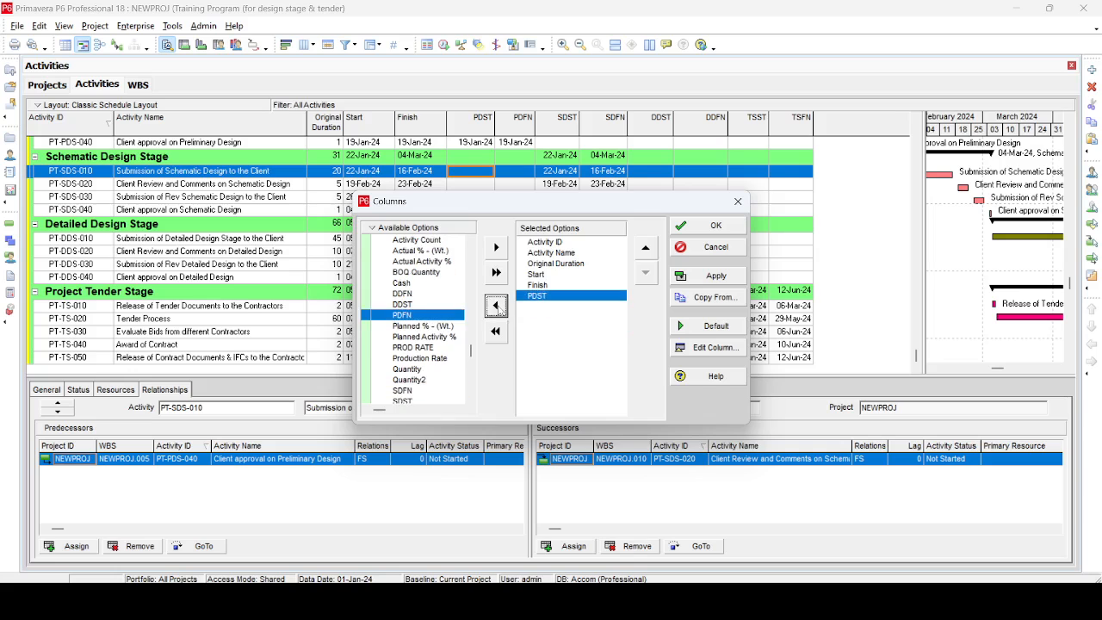
pyautogui.click(496, 305)
pyautogui.click(710, 276)
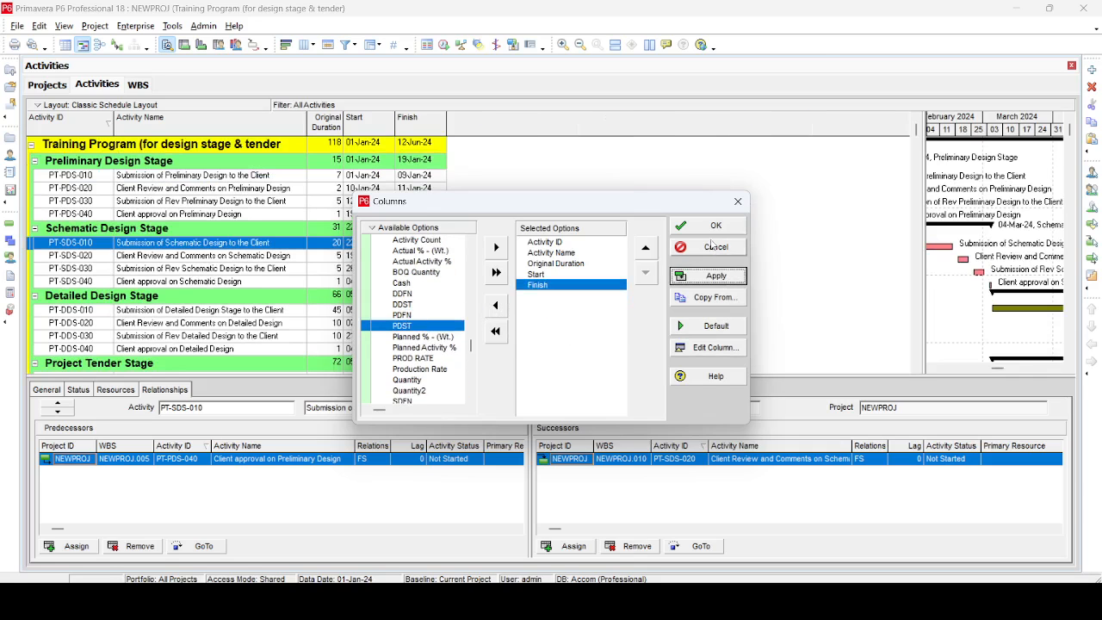
pyautogui.press('Return')
# Narrow the activity table to enlarge the Gantt chart area and open the print preview of the schedule layout
pyautogui.moveTo(921, 251); pyautogui.dragTo(544, 266)
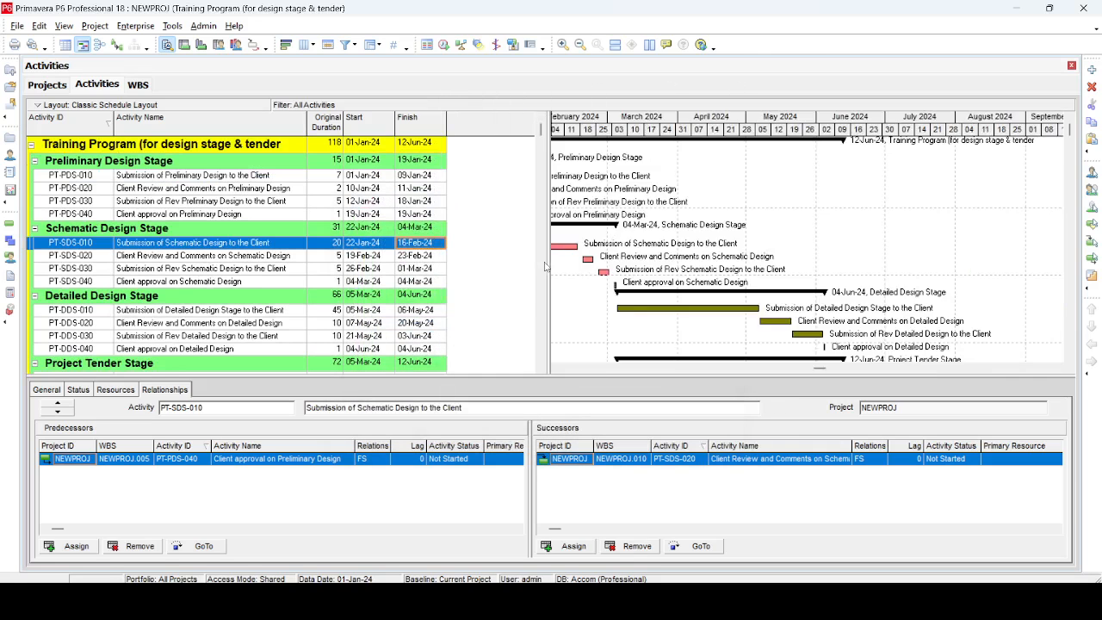
pyautogui.click(32, 45)
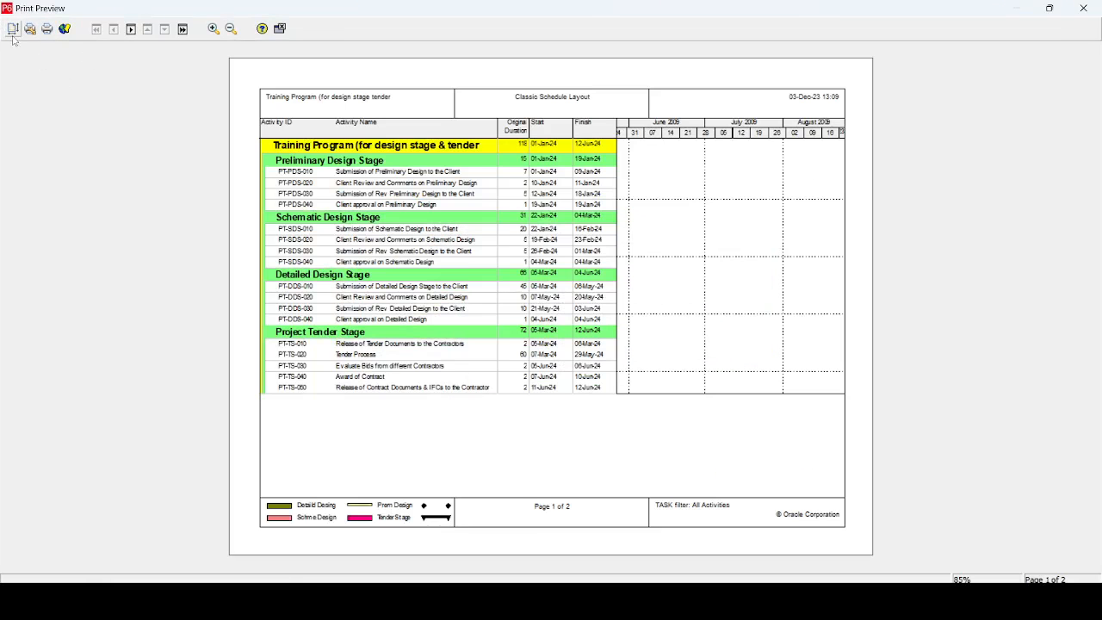
# In the page setup, set the timescale start to DD-2D and the timescale finish to PF+2D, and apply and accept the settings
pyautogui.click(11, 30)
pyautogui.click(659, 183)
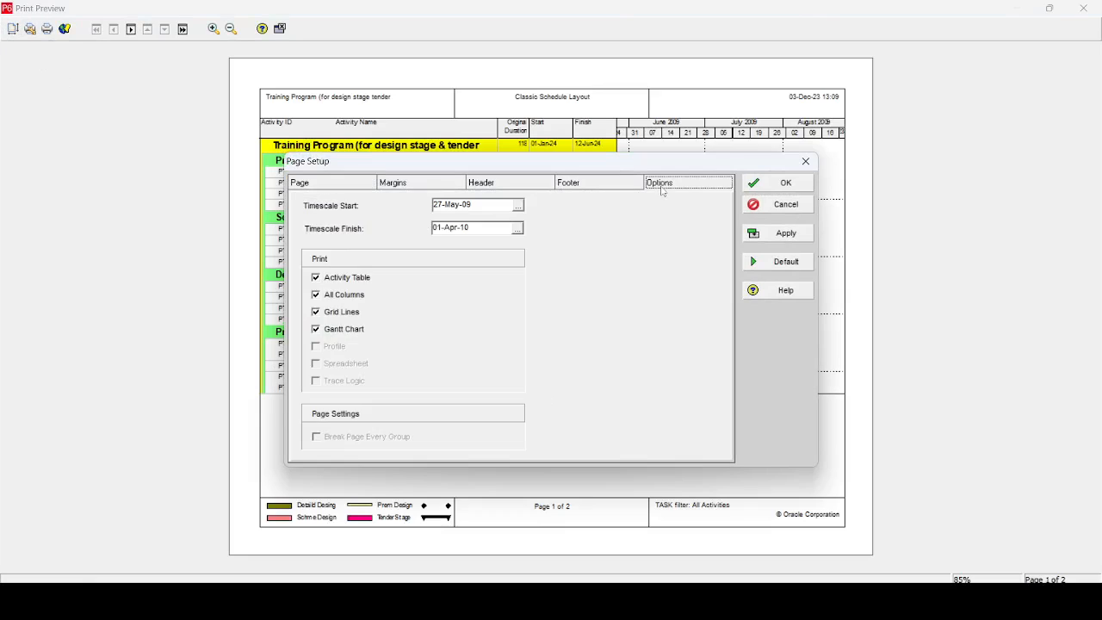
pyautogui.click(519, 205)
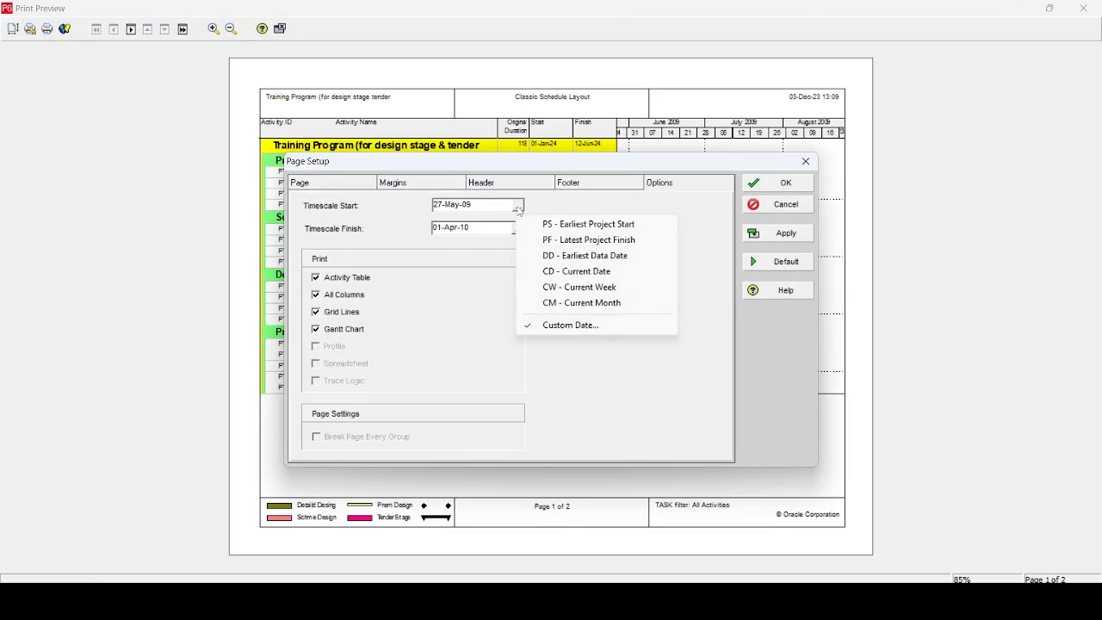
pyautogui.click(557, 257)
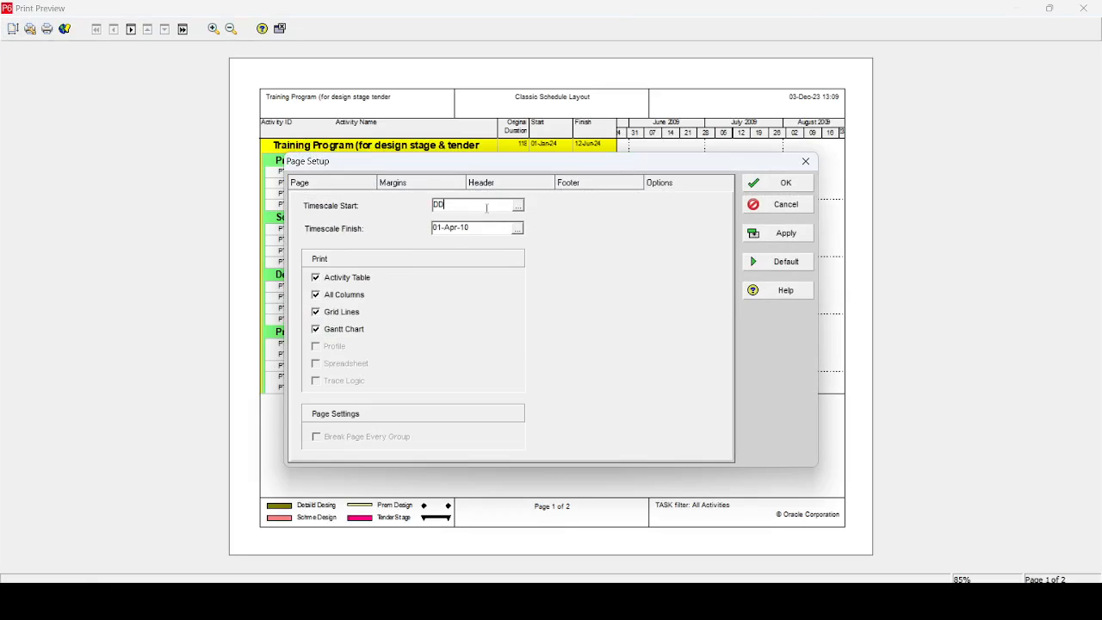
pyautogui.write('-2d')
pyautogui.click(517, 229)
pyautogui.click(563, 265)
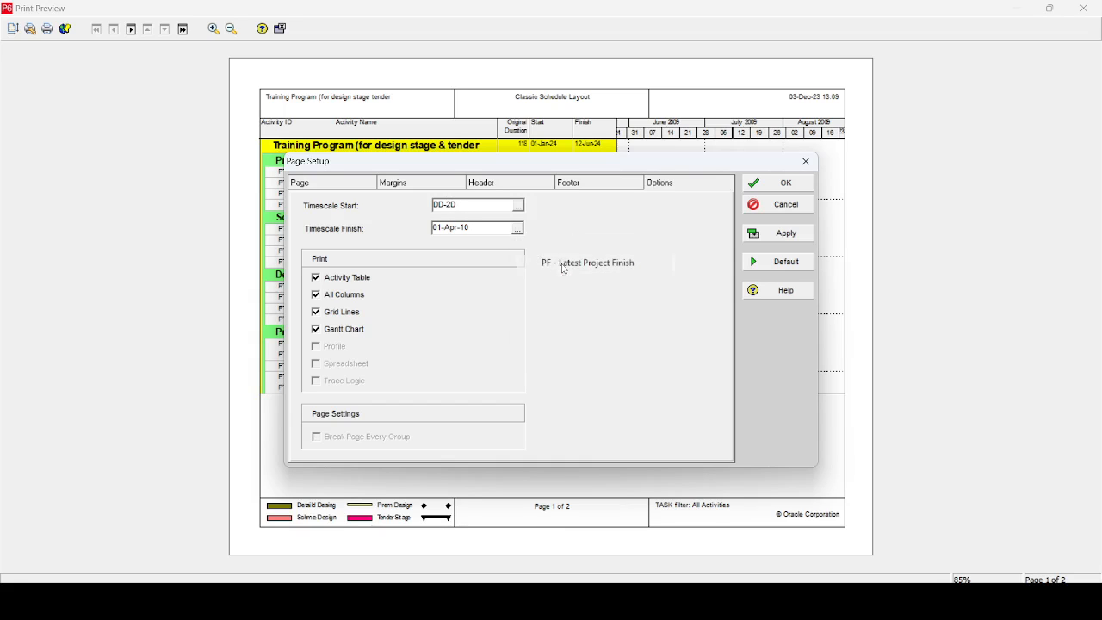
pyautogui.write('+')
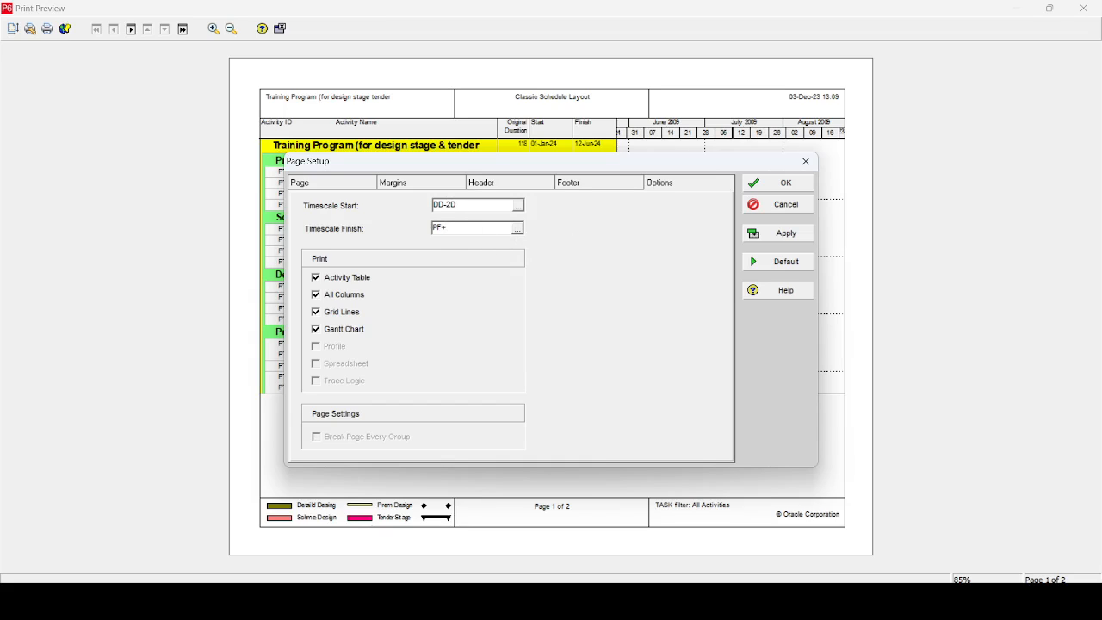
pyautogui.write('2d')
pyautogui.click(780, 233)
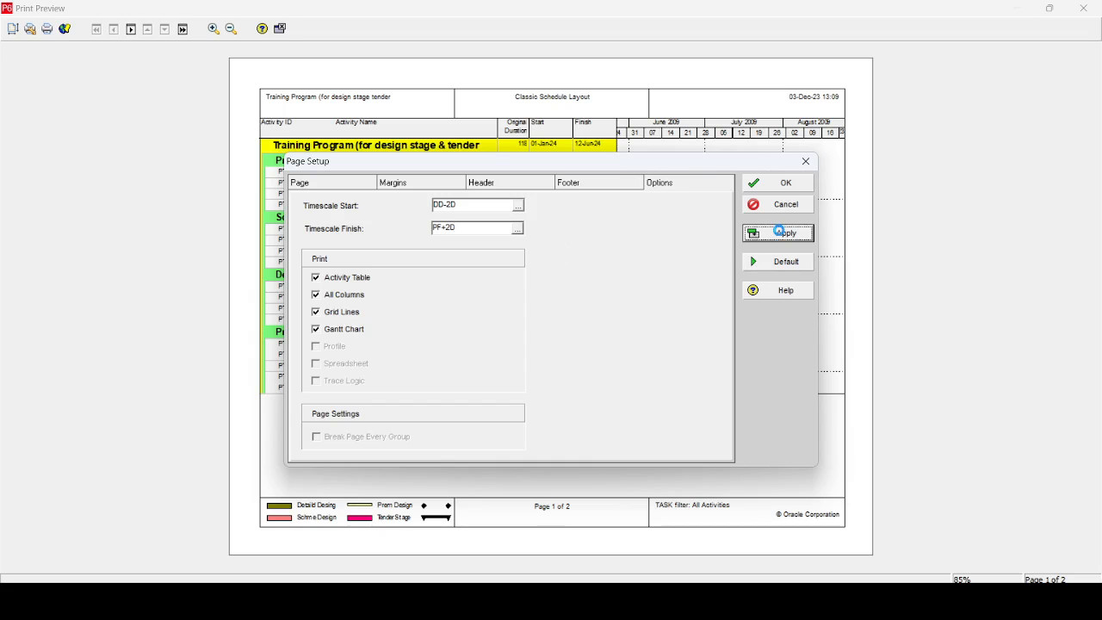
pyautogui.click(794, 184)
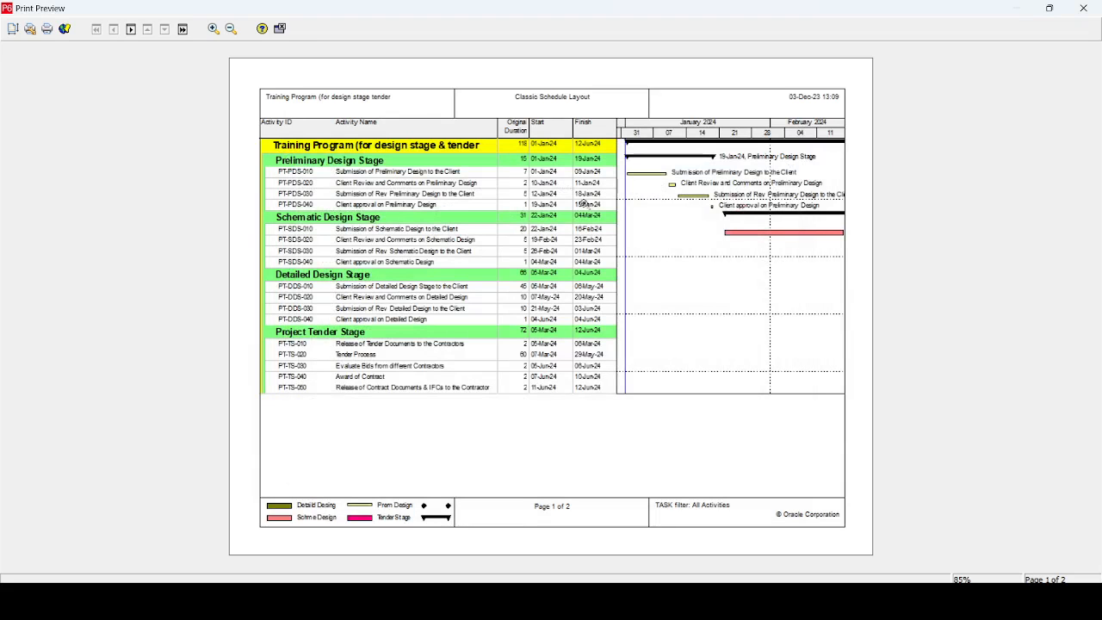
# Set the page scaling to fit the timescale to 1 page wide, and apply and accept the page setup
pyautogui.click(13, 29)
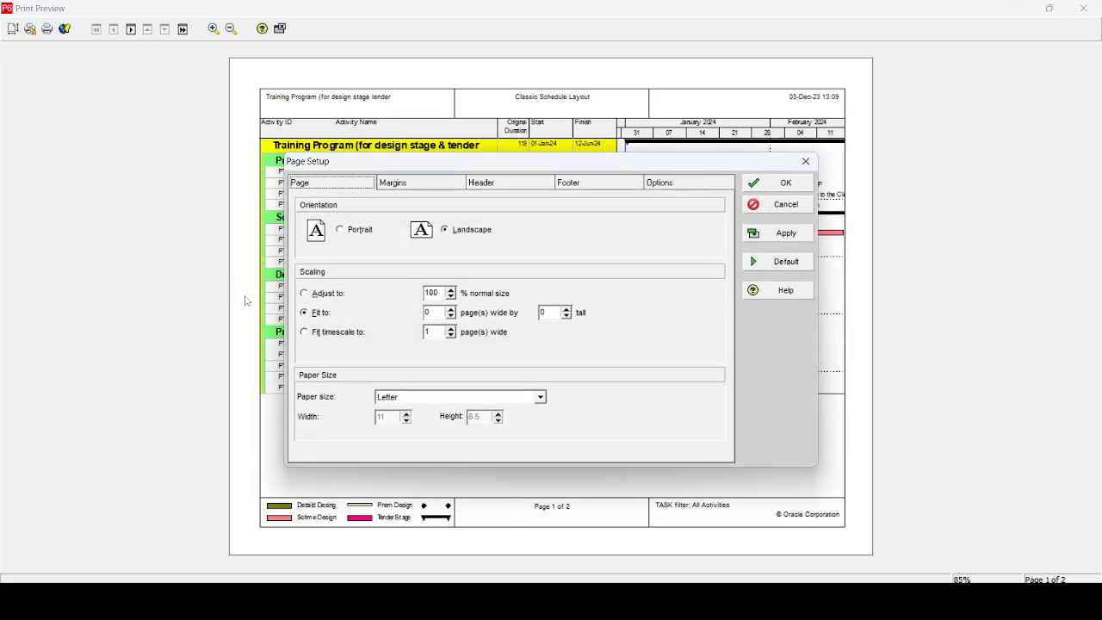
pyautogui.click(313, 333)
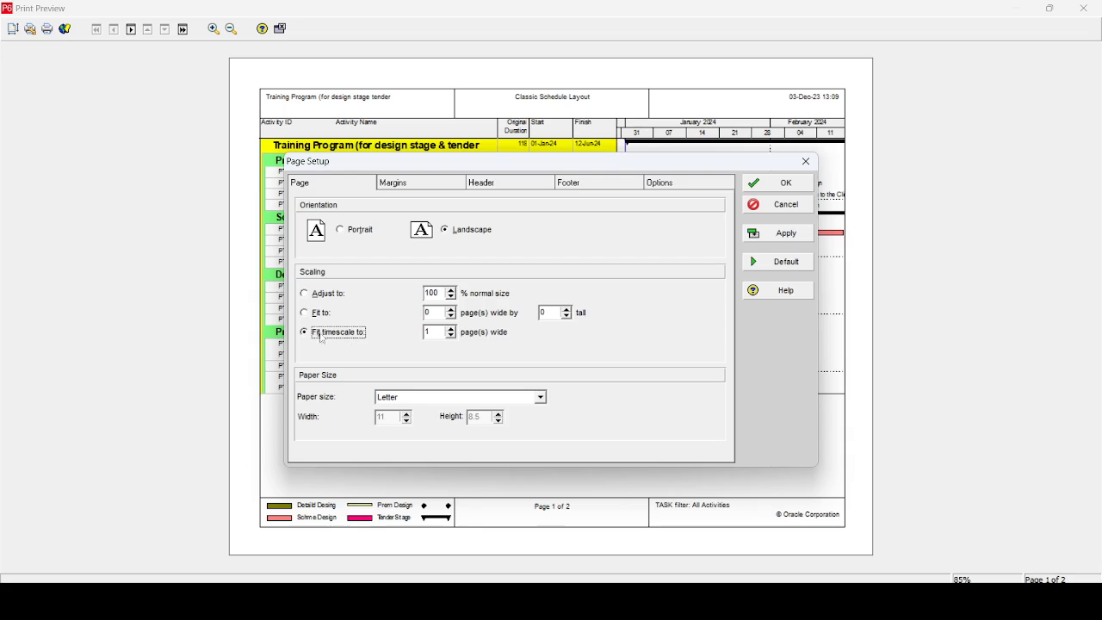
pyautogui.click(784, 237)
pyautogui.click(785, 184)
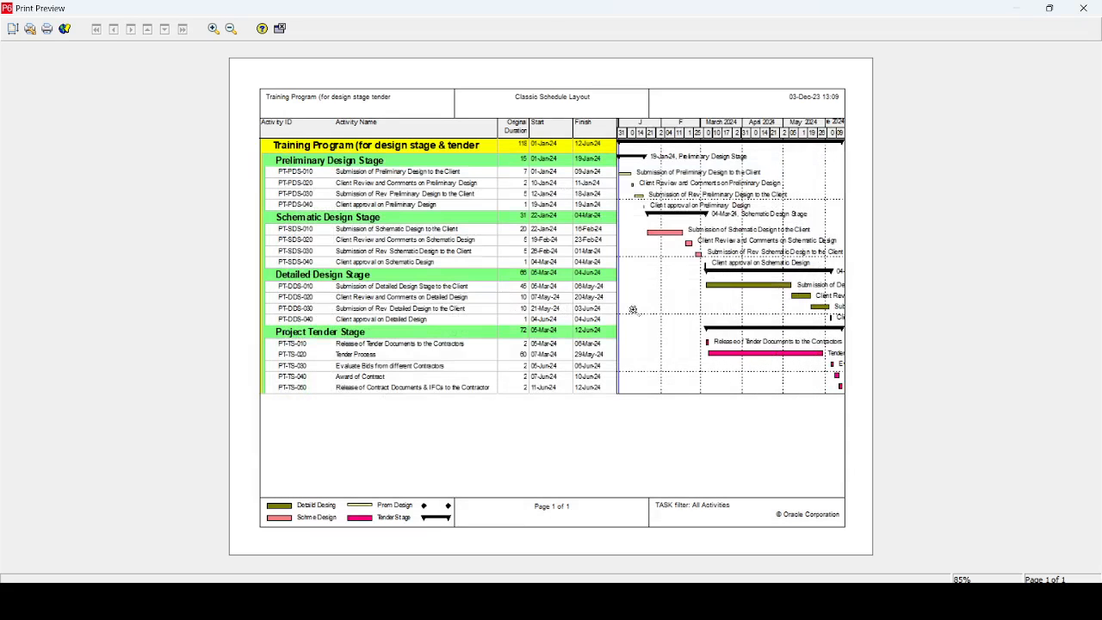